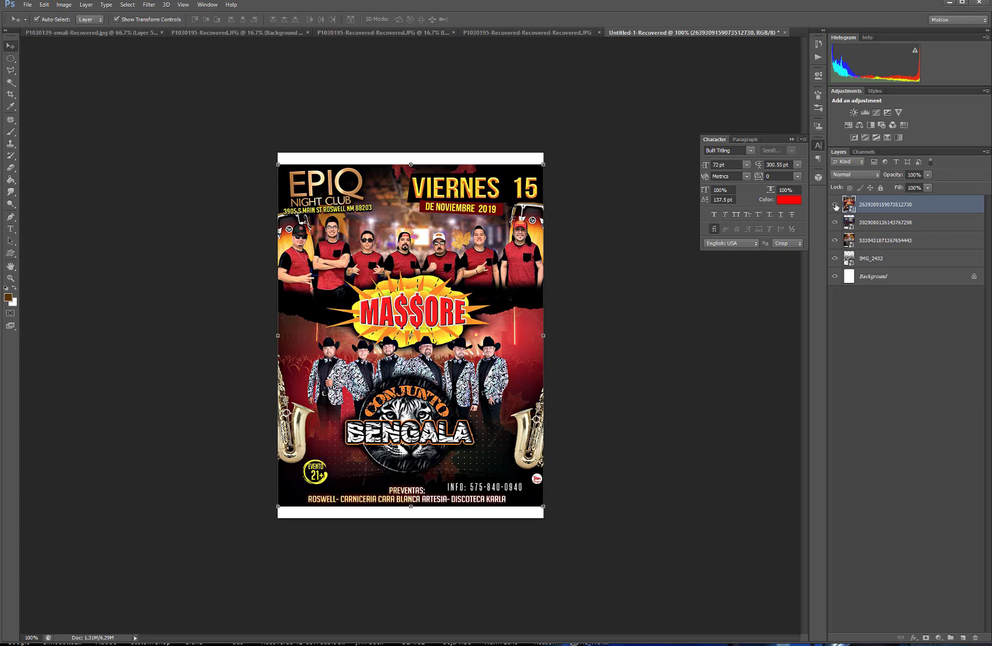
Hide the four image layers one by one to view the artwork beneath each, and show them all again.
left_click(835, 204)
left_click(835, 222)
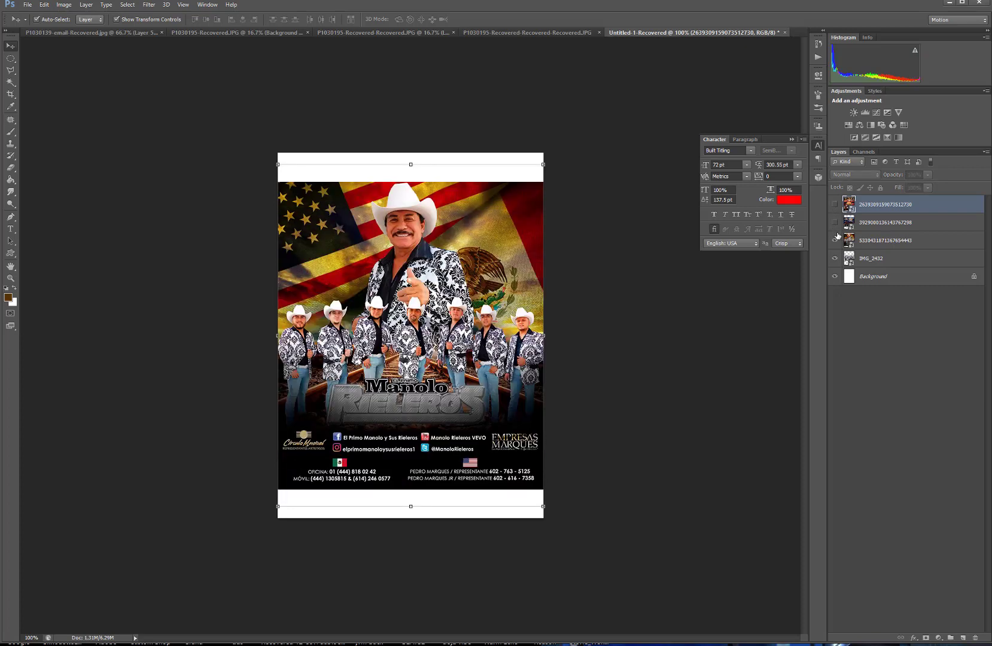
left_click(835, 240)
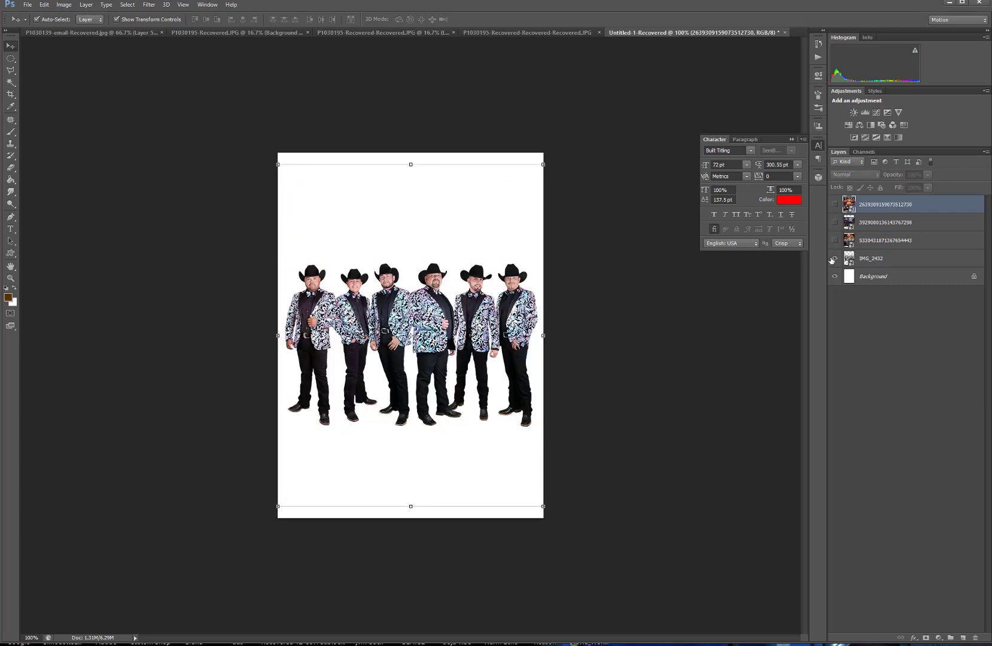
left_click(835, 258)
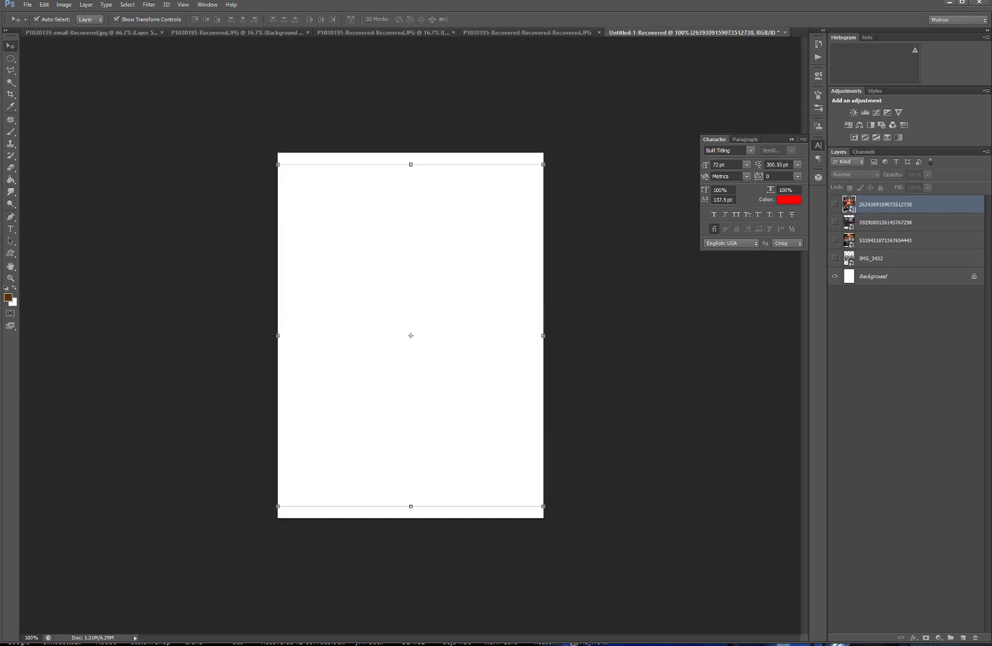
left_click_drag(835, 259, 835, 204)
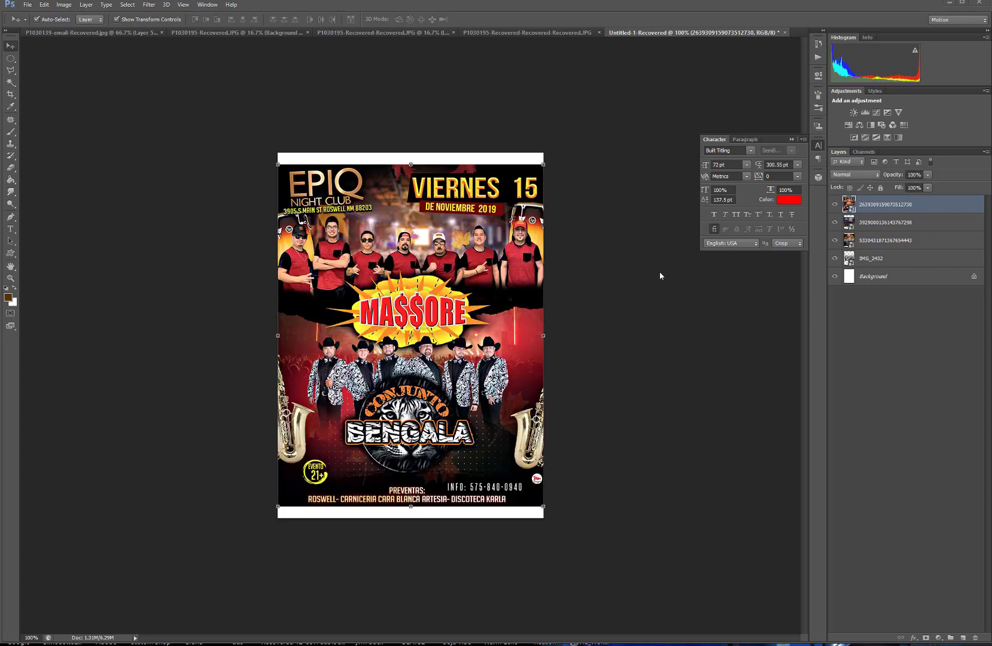
Look through the other open photo documents as layered examples and return to the Untitled-1-Recovered flyer document.
left_click(480, 34)
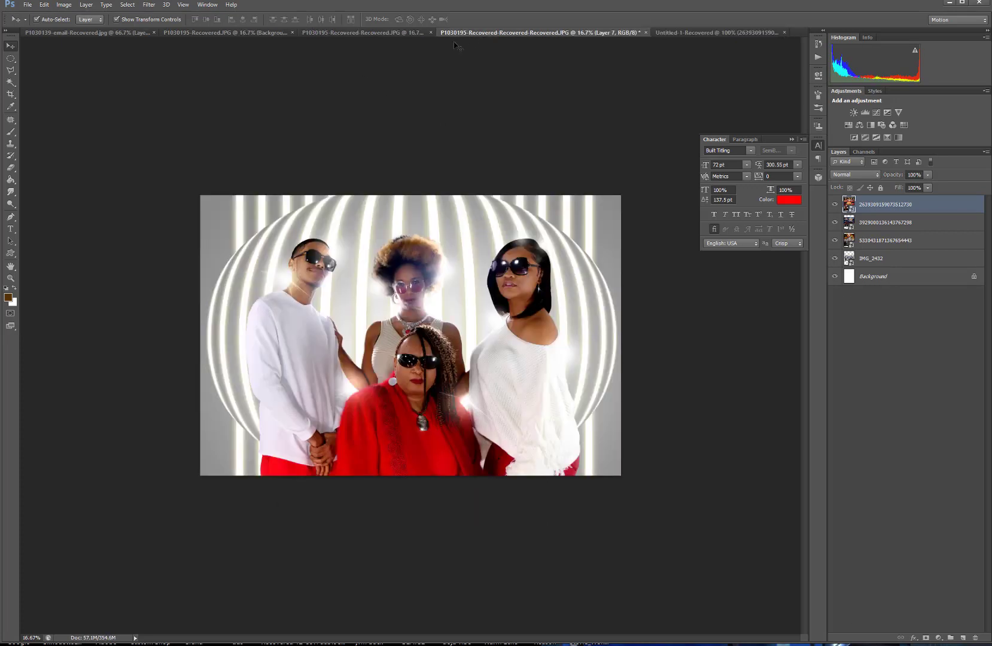
left_click(392, 32)
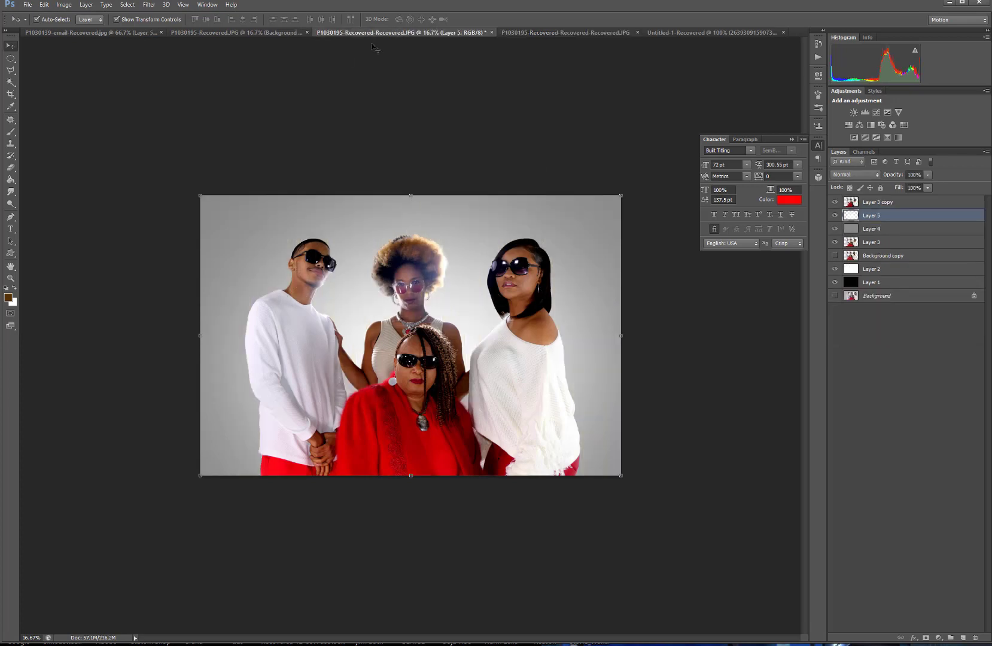
left_click(219, 32)
left_click(160, 35)
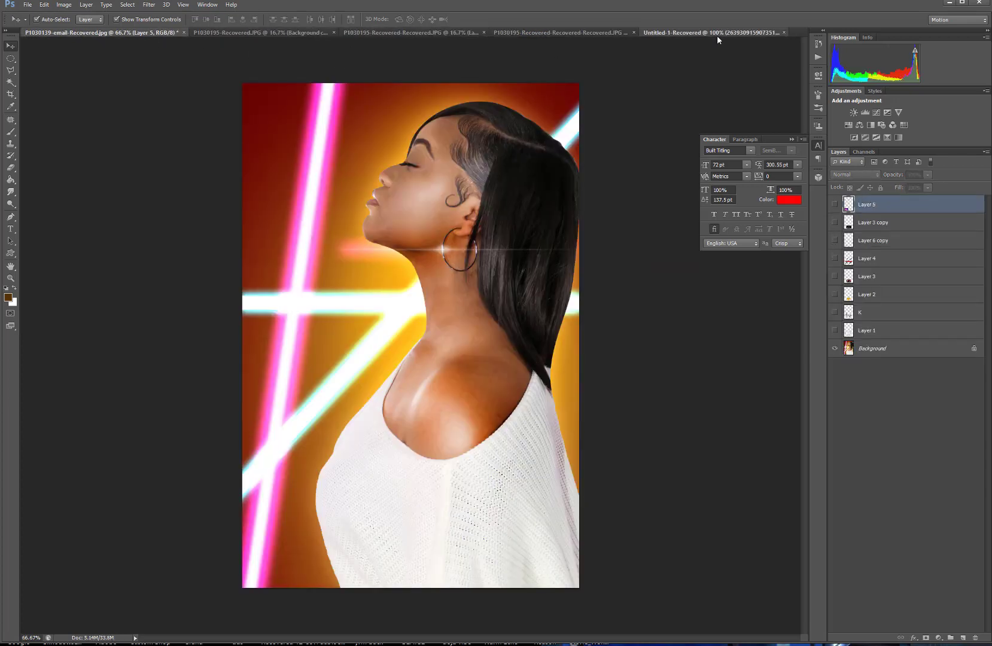
left_click(717, 34)
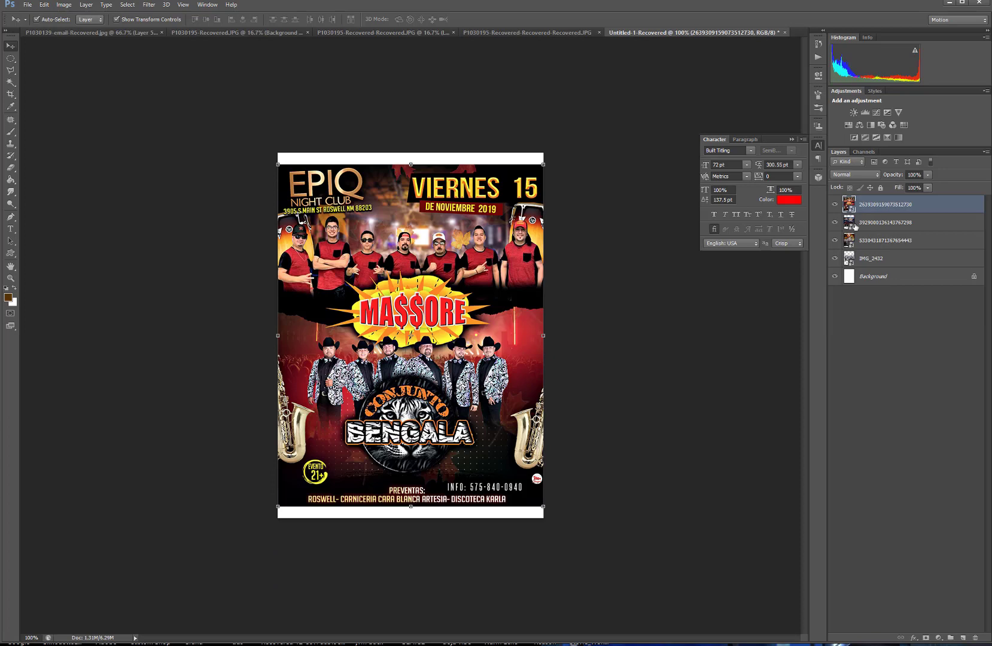
Hide the three flyer image layers, leaving the IMG_2432 band photo visible over the Background, and select the photo layer.
scroll(569, 260, "up", 3)
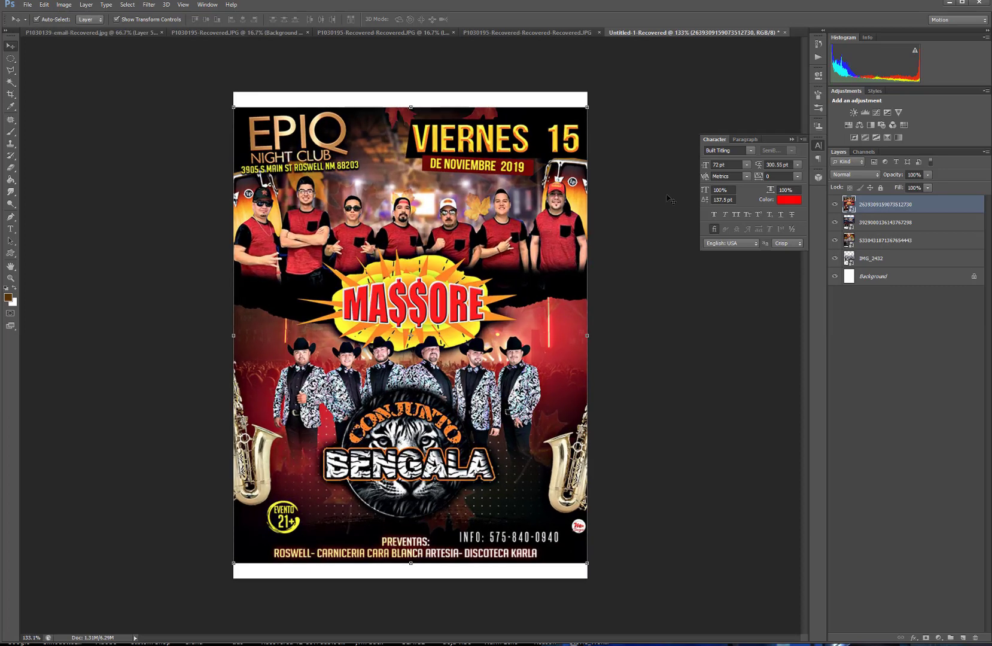
left_click(792, 140)
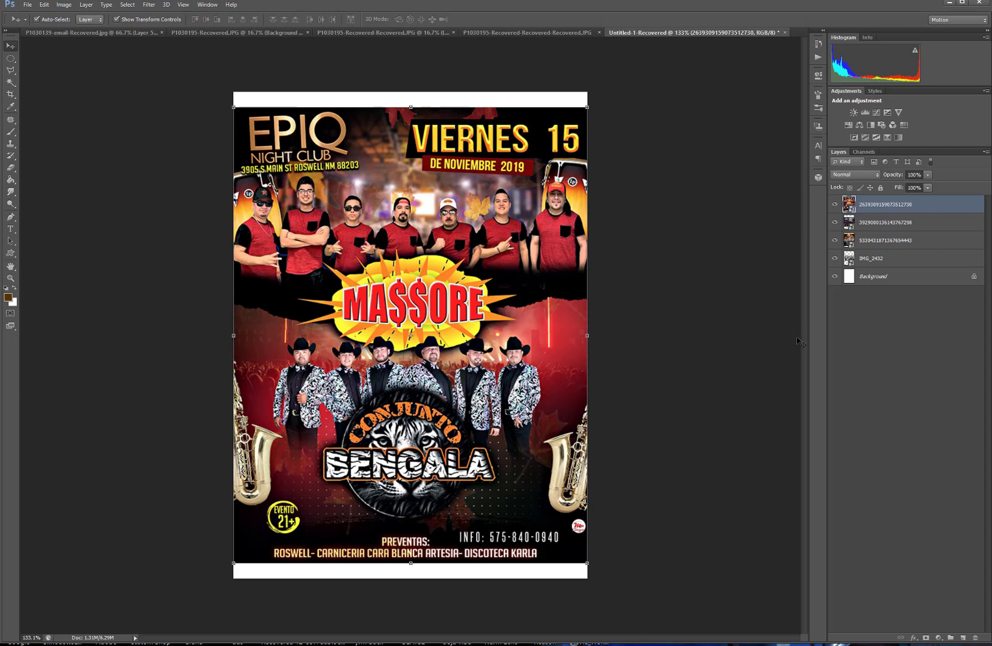
left_click(835, 204)
left_click(835, 223)
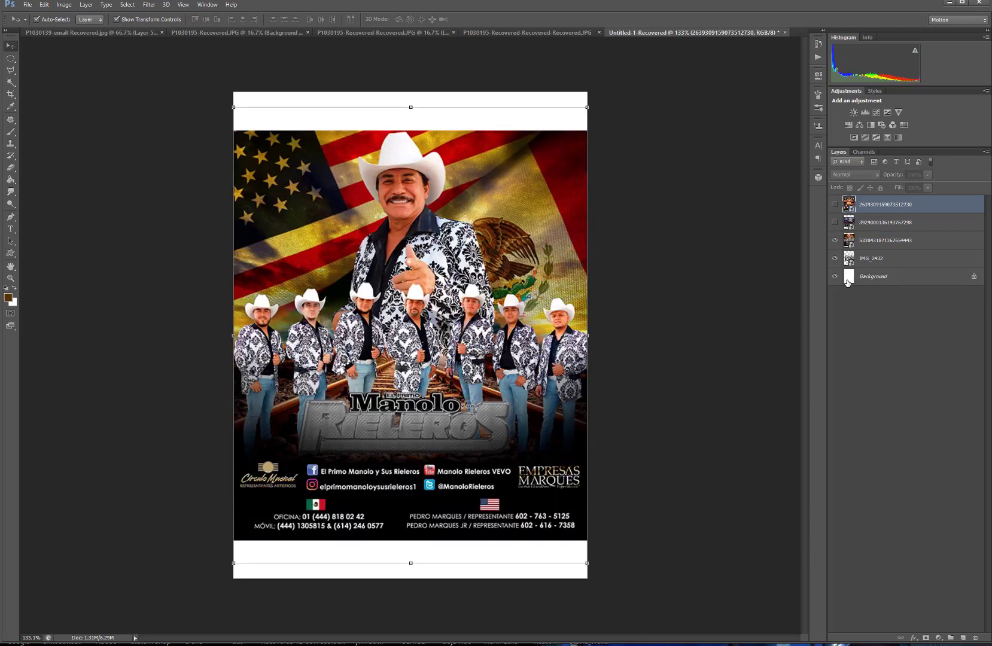
left_click(836, 240)
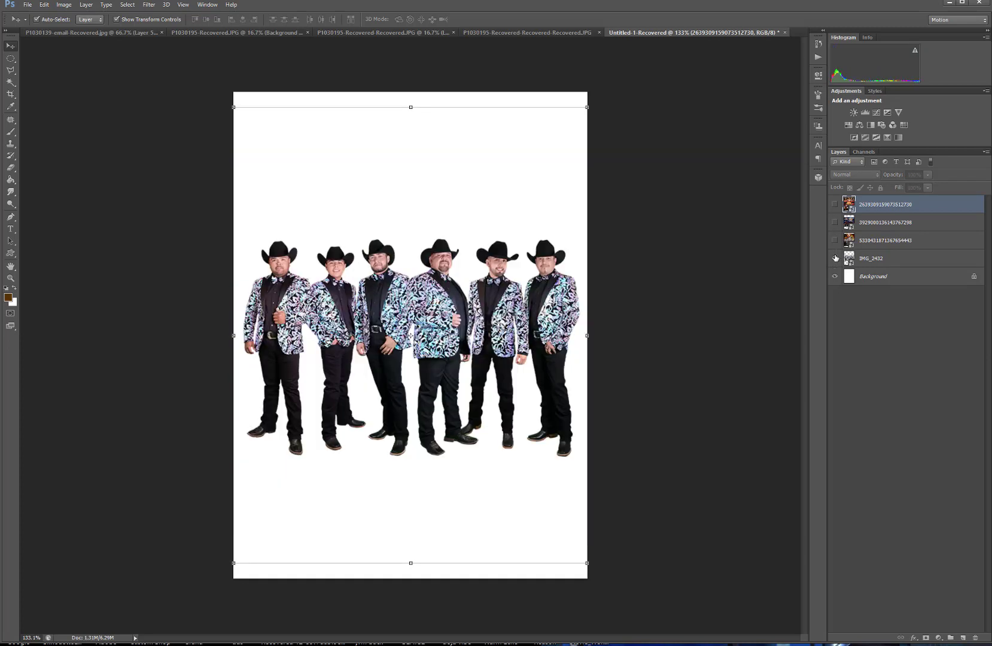
left_click(835, 259)
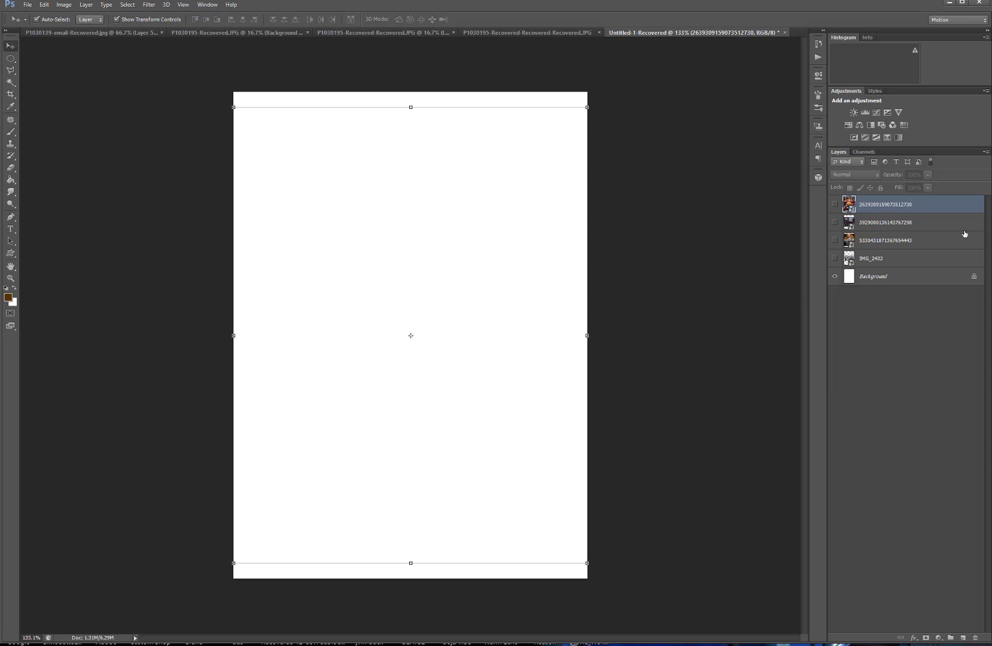
left_click(835, 259)
left_click(883, 262)
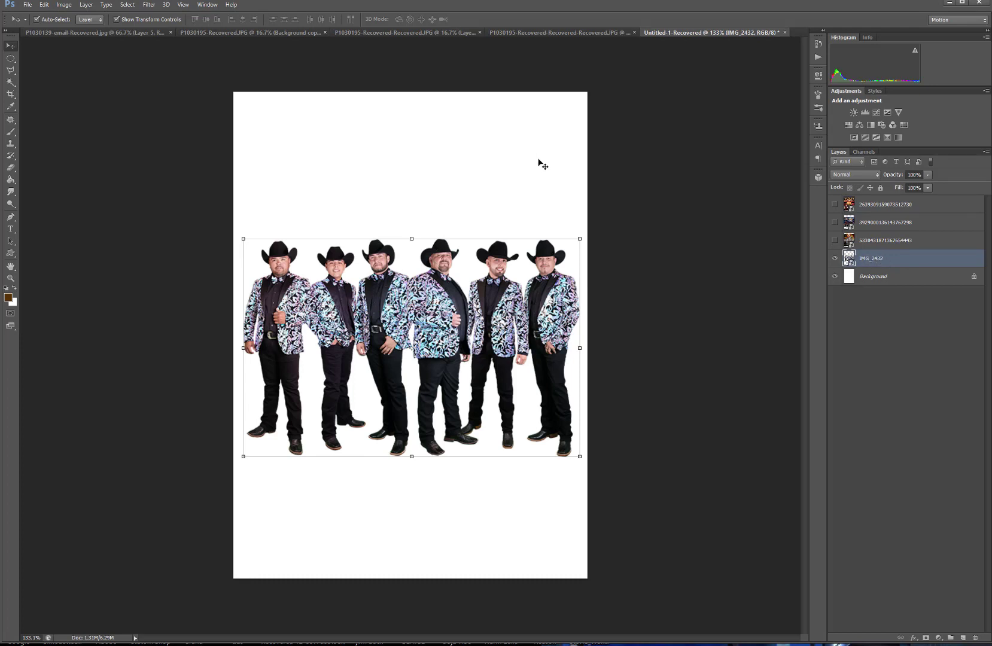
Hide the white Background layer and add a new empty layer directly beneath IMG_2432.
scroll(365, 554, "up", 1)
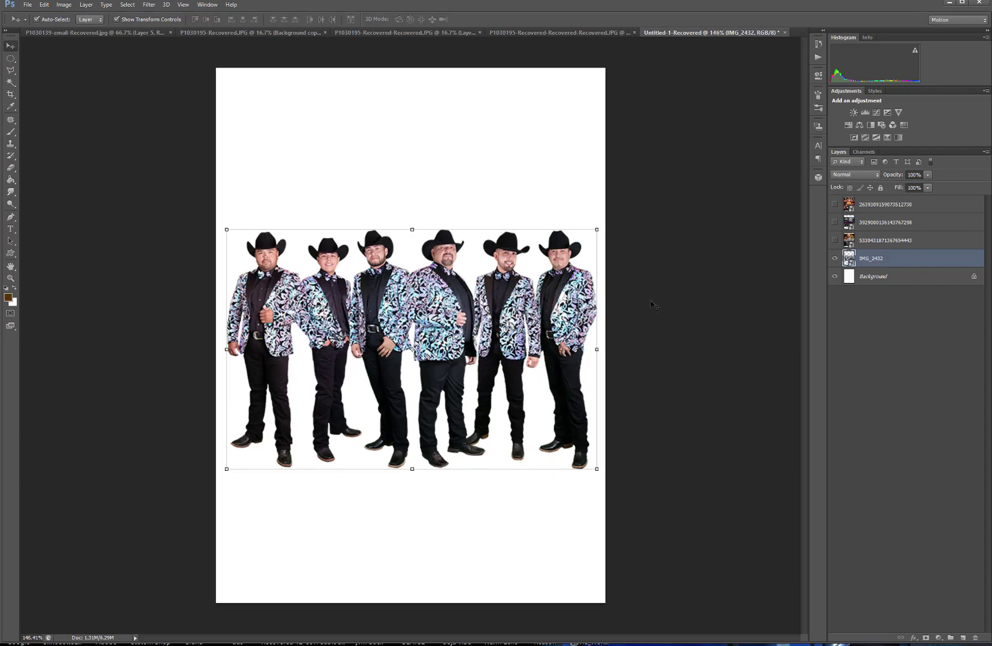
left_click(836, 279)
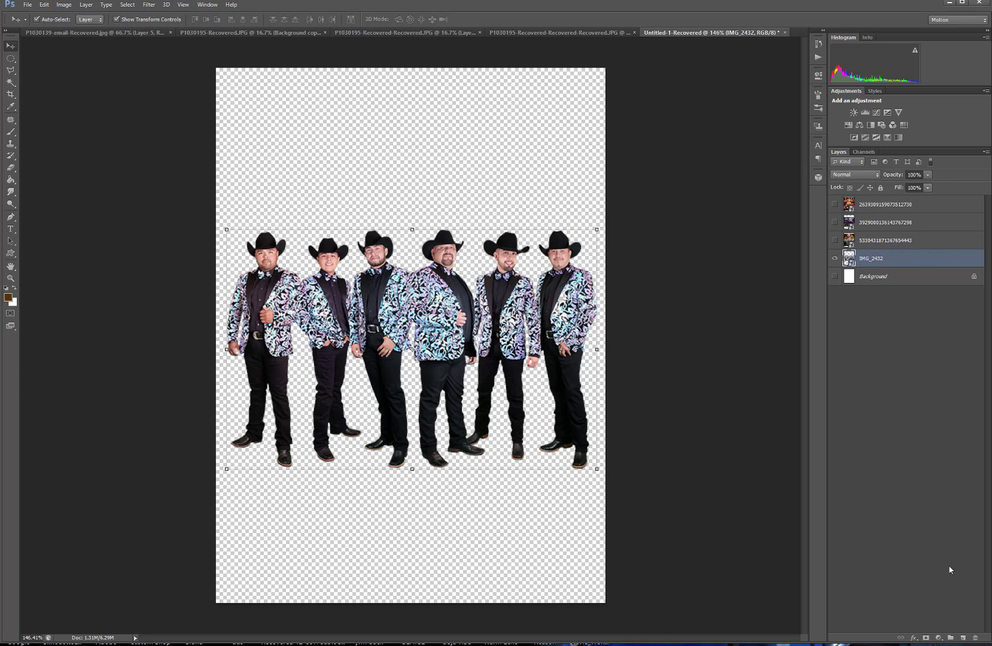
left_click(963, 638)
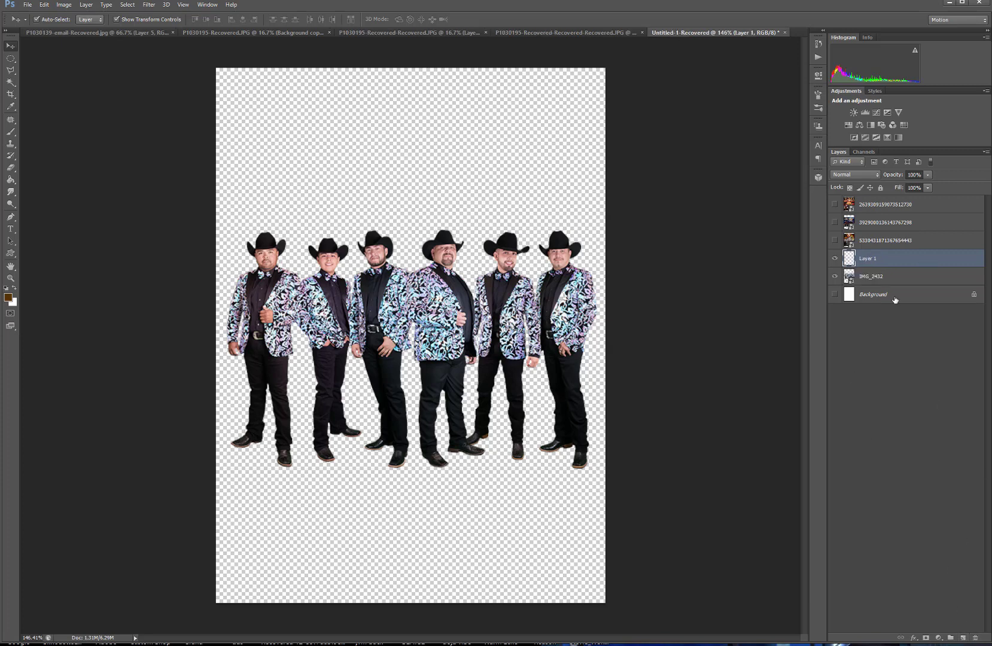
left_click_drag(912, 257, 906, 283)
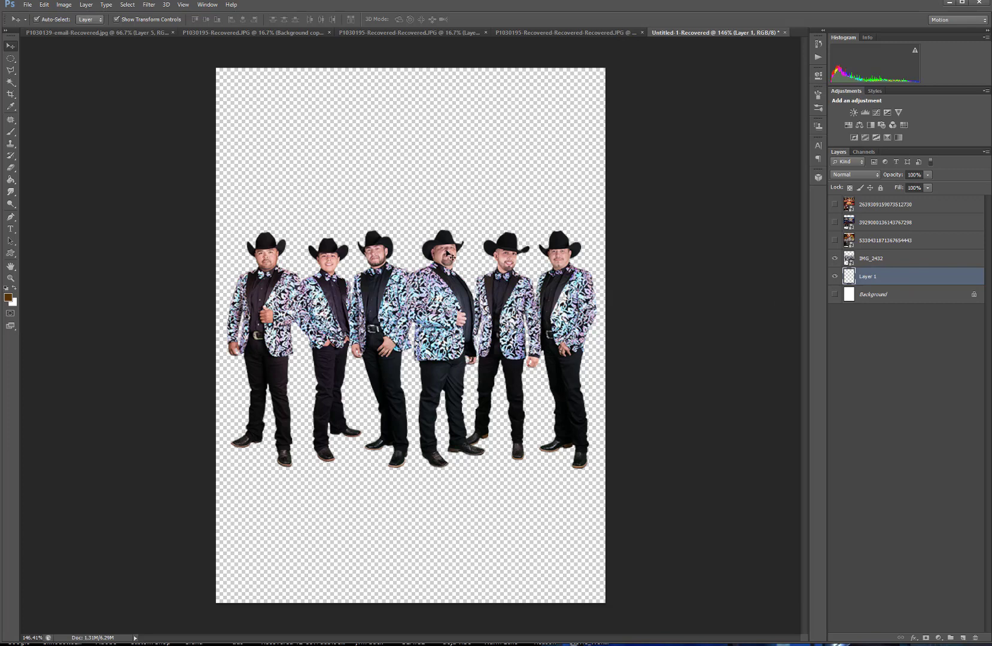
Set the foreground color to brown #976415 and fill the empty layer beneath the band photo using the Paint Bucket.
left_click(10, 179)
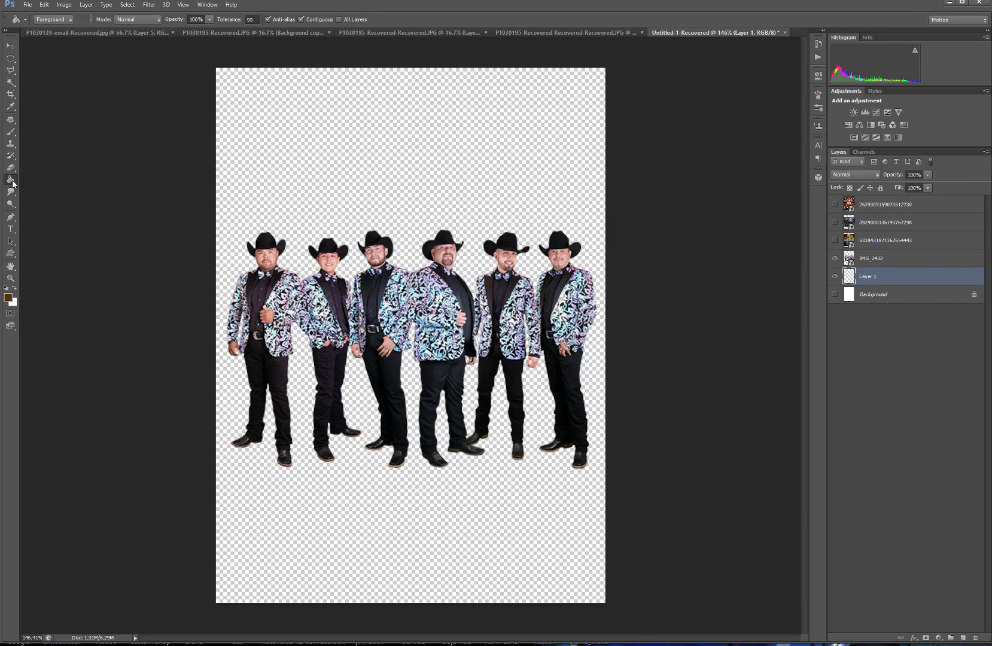
left_click(8, 299)
left_click_drag(775, 113, 464, 106)
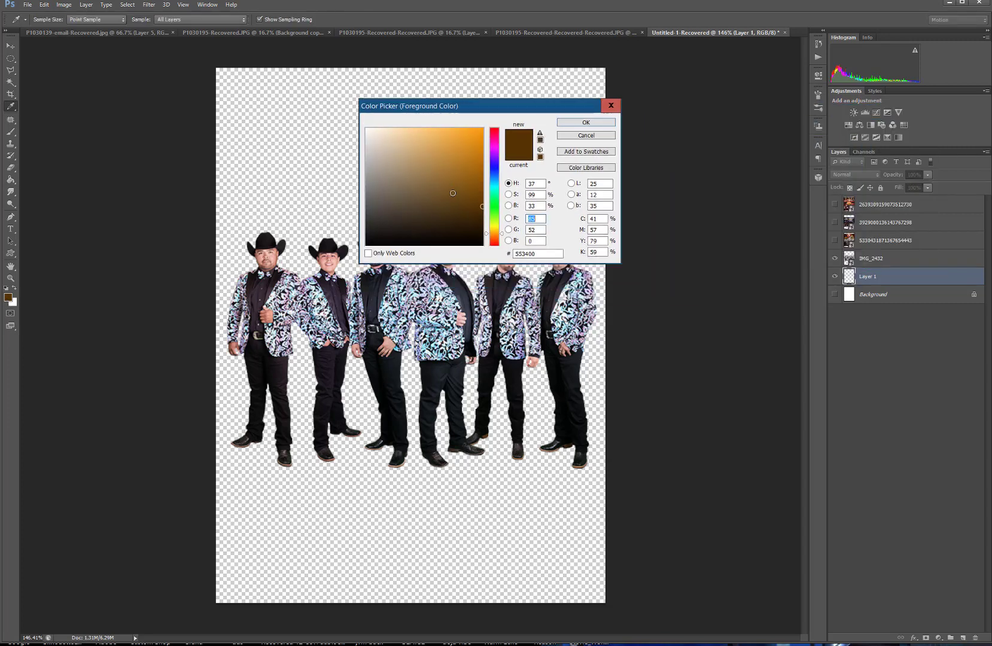
left_click(475, 162)
left_click(443, 166)
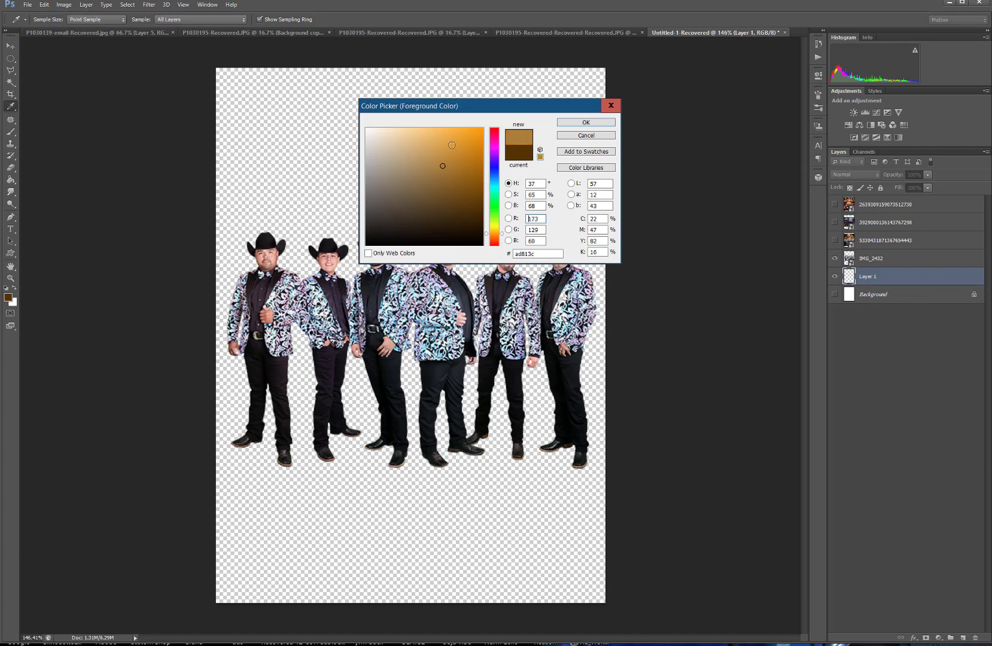
left_click(452, 145)
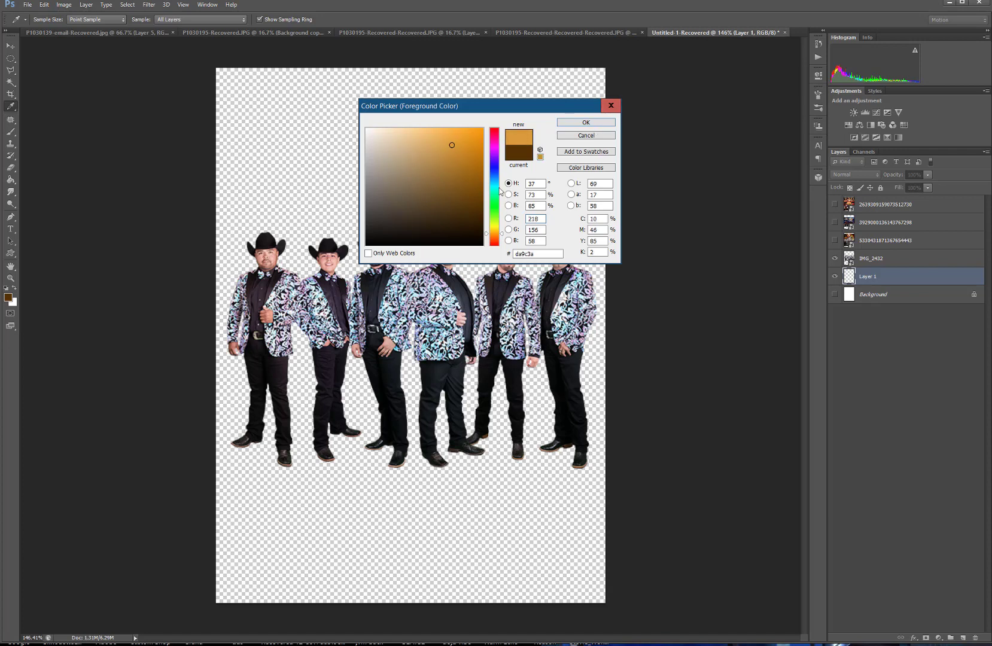
left_click(467, 175)
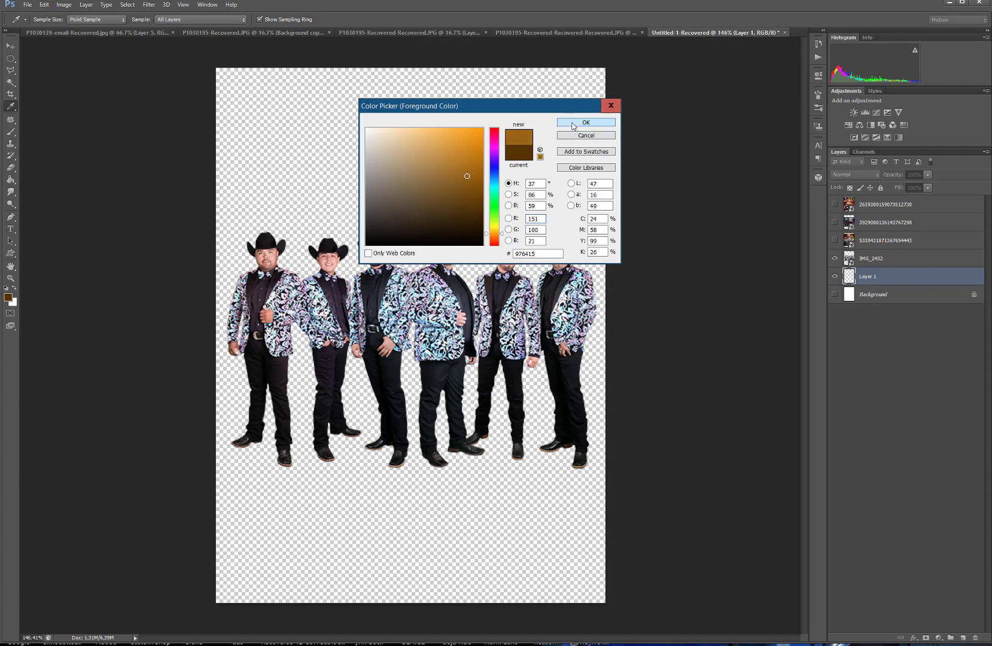
left_click(569, 131)
key("g")
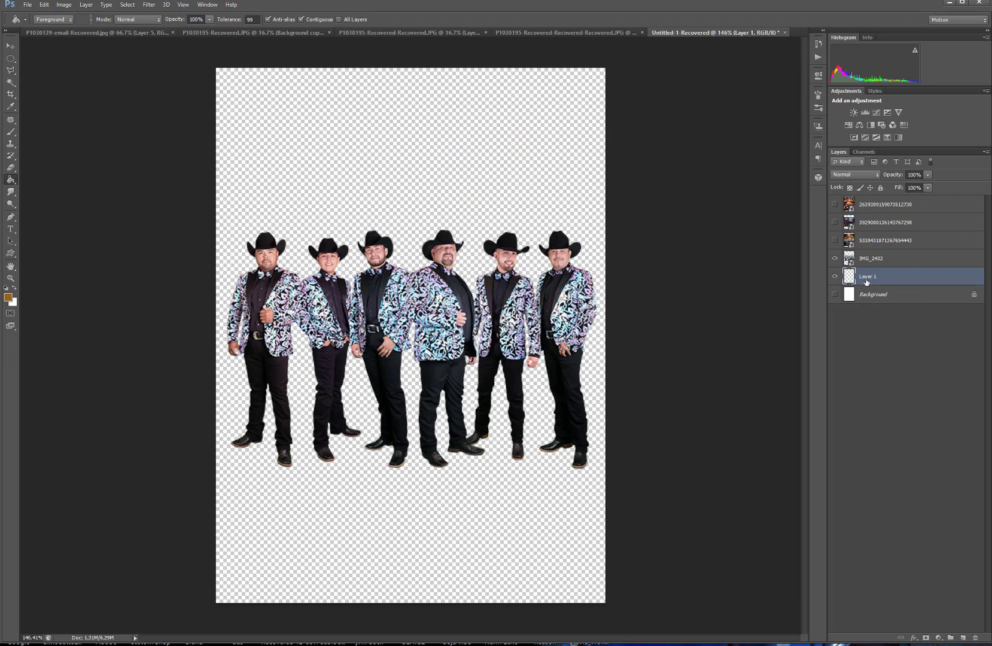
left_click(505, 190)
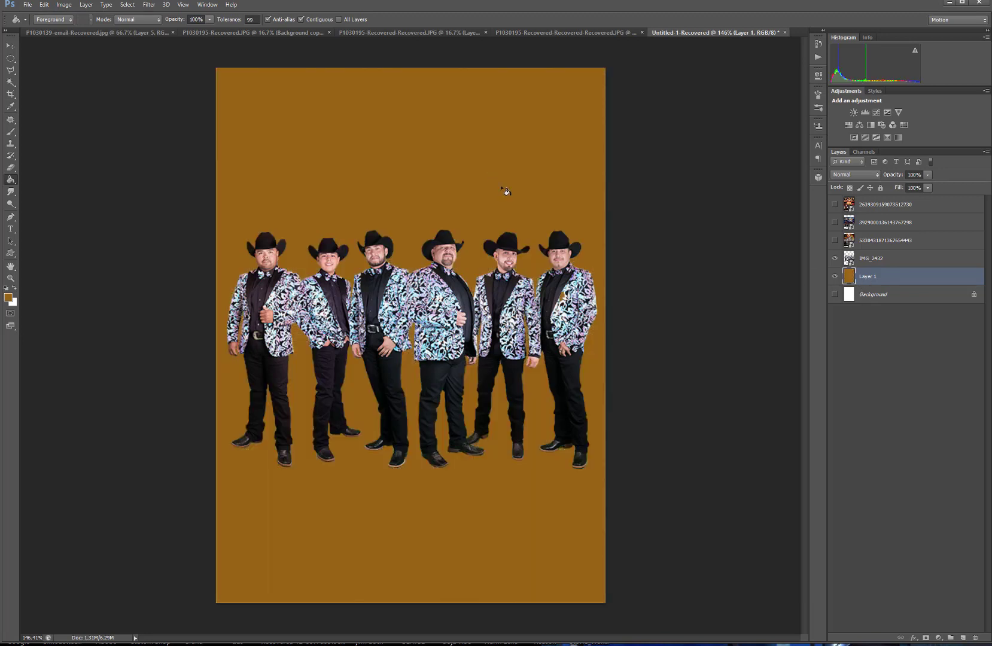
Place IMG_2432 beneath the brown Layer 1, and lower Layer 1's opacity to 0% before restoring it to 100%.
left_click(869, 258)
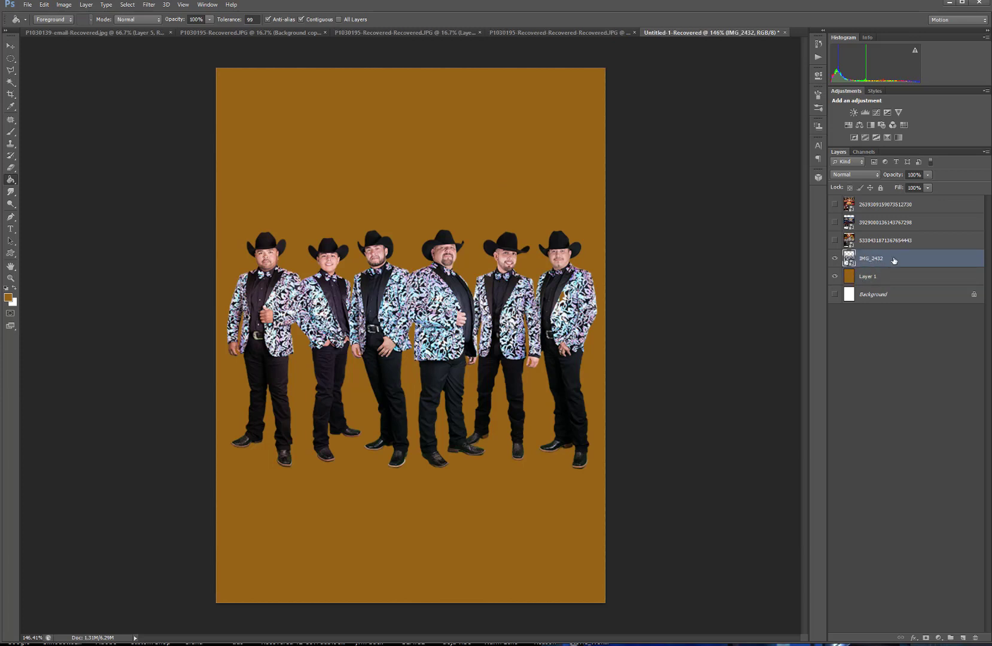
left_click_drag(894, 261, 893, 282)
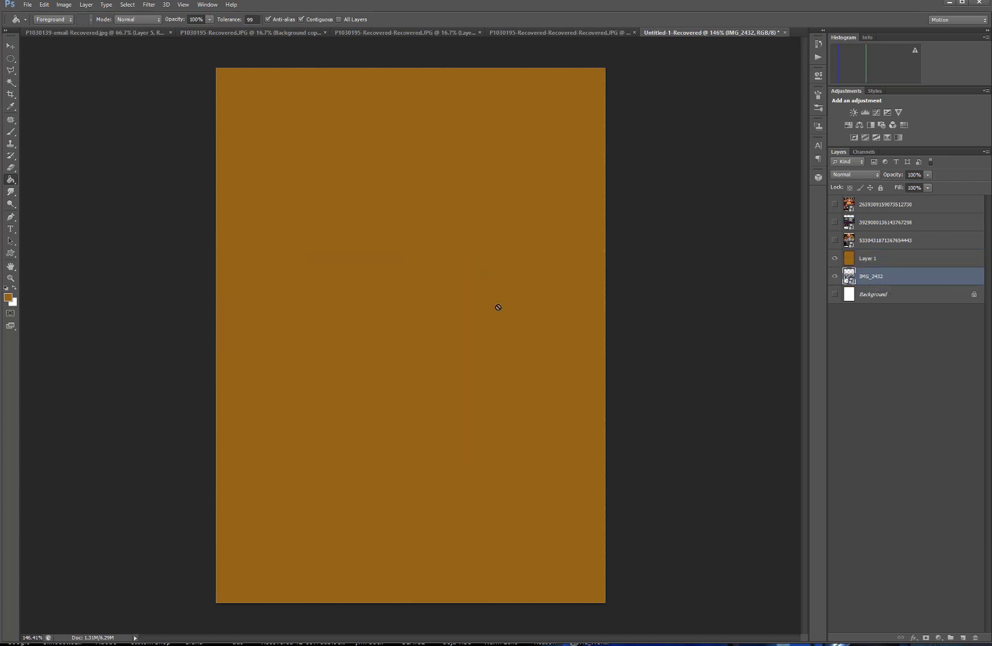
left_click(880, 257)
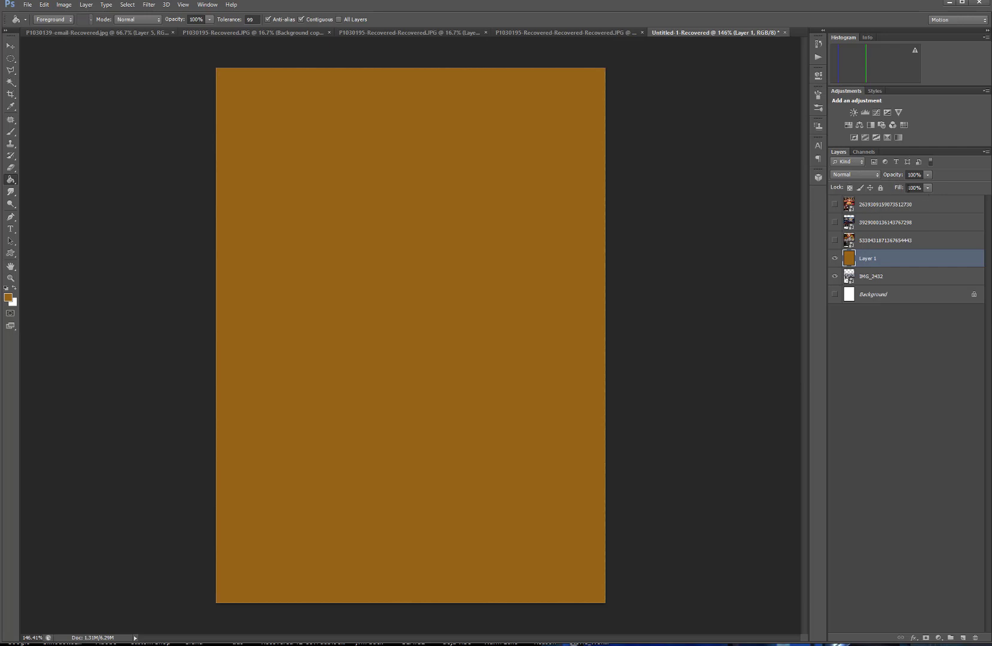
left_click(929, 174)
left_click_drag(925, 188, 913, 188)
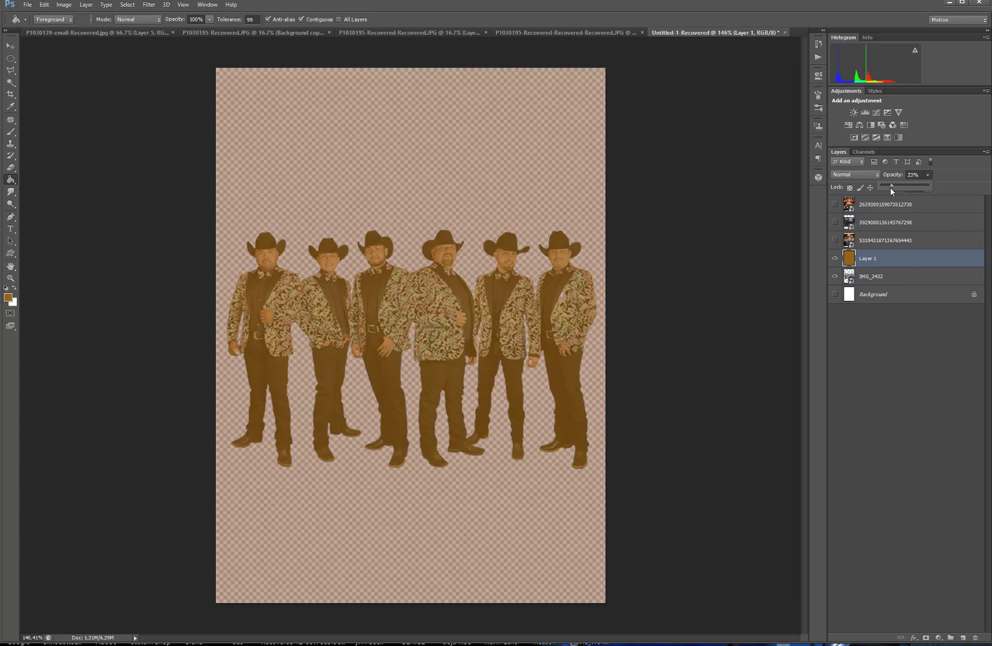
left_click_drag(890, 190, 878, 191)
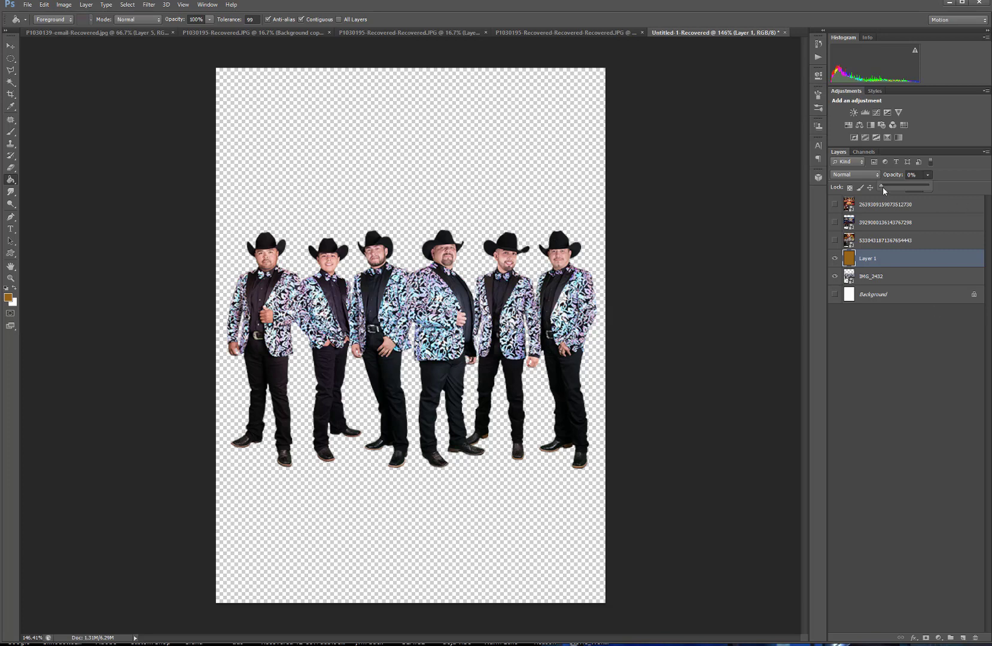
left_click_drag(879, 186, 941, 186)
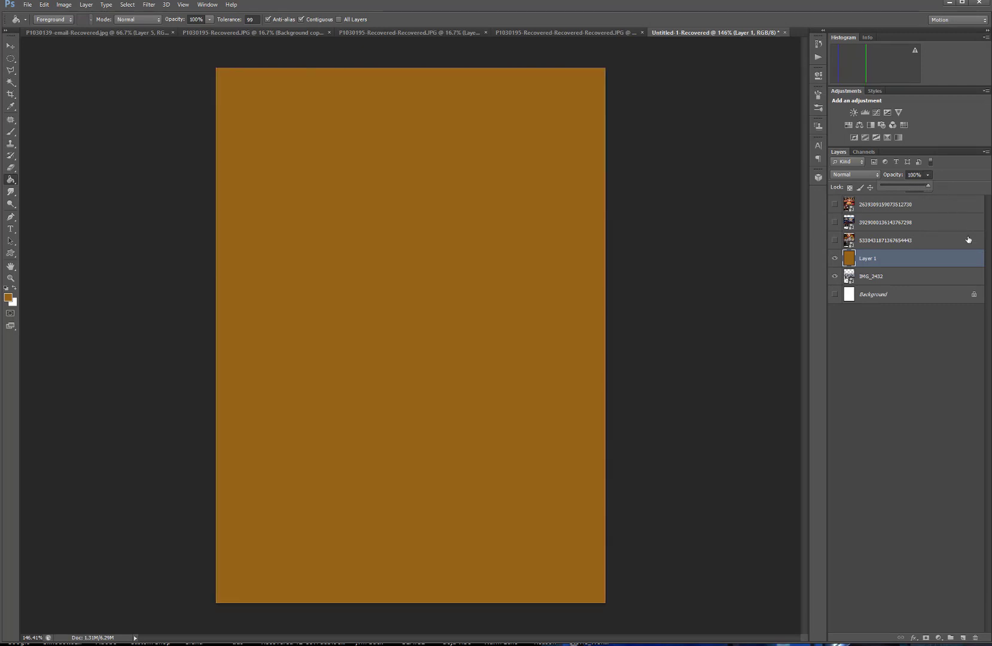
Move the brown Layer 1 back beneath the IMG_2432 band photo.
left_click(919, 262)
left_click_drag(919, 262, 919, 281)
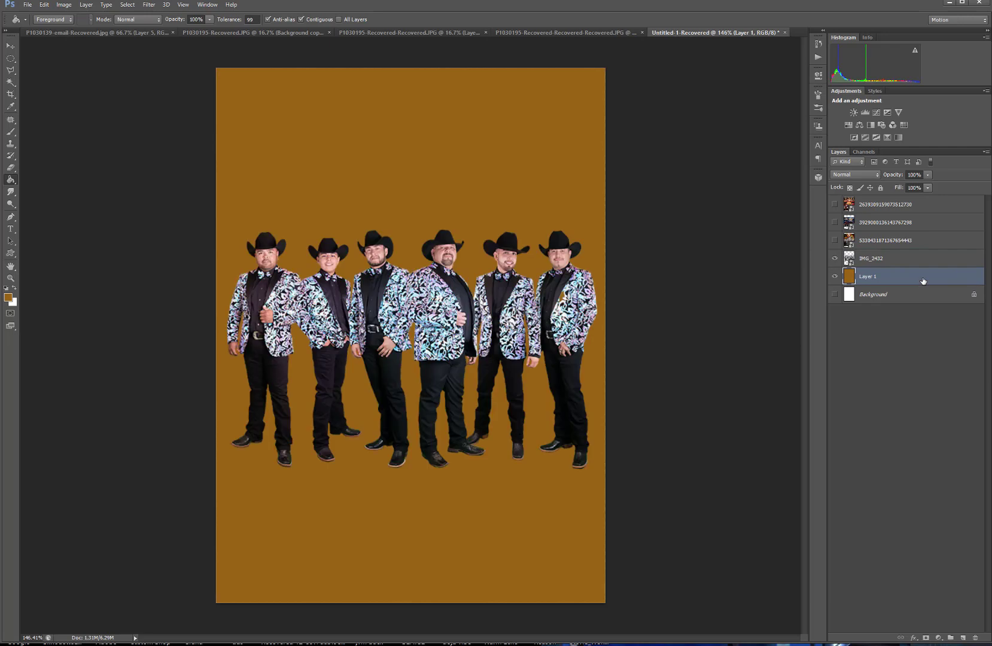
Lower the IMG_2432 layer's opacity to 0% to reveal the brown layer, and restore it to 100%.
left_click(905, 258)
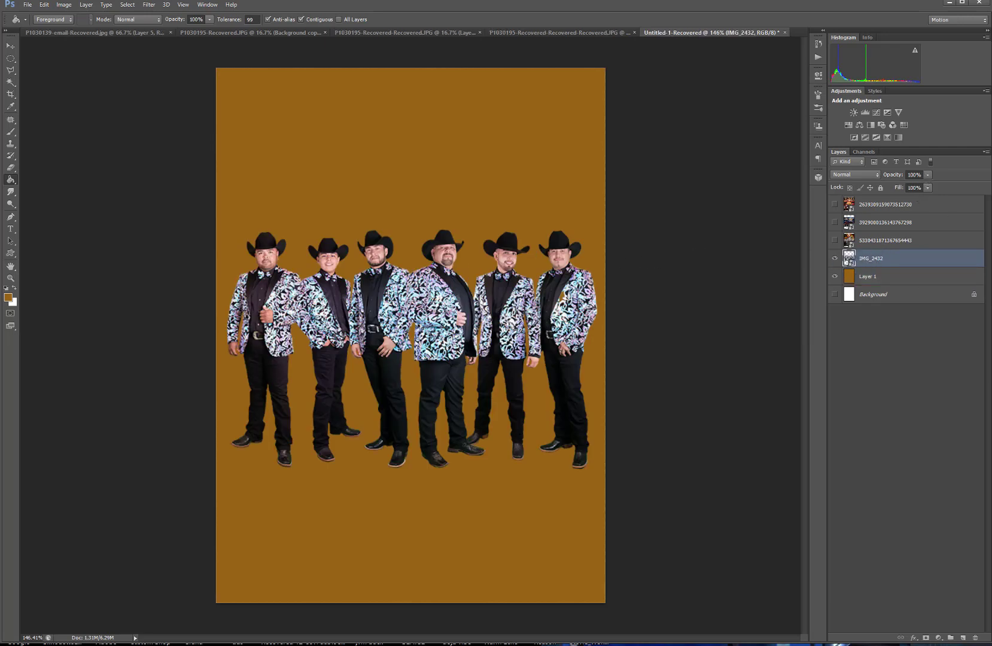
left_click(928, 175)
left_click_drag(926, 187, 920, 188)
left_click_drag(909, 189, 880, 188)
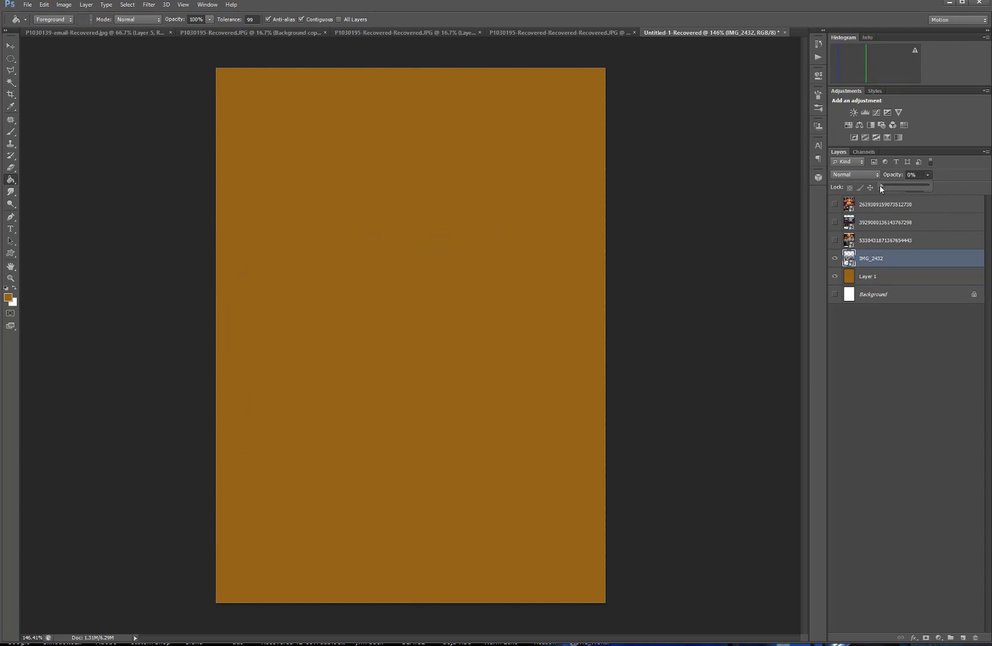
left_click_drag(883, 188, 941, 190)
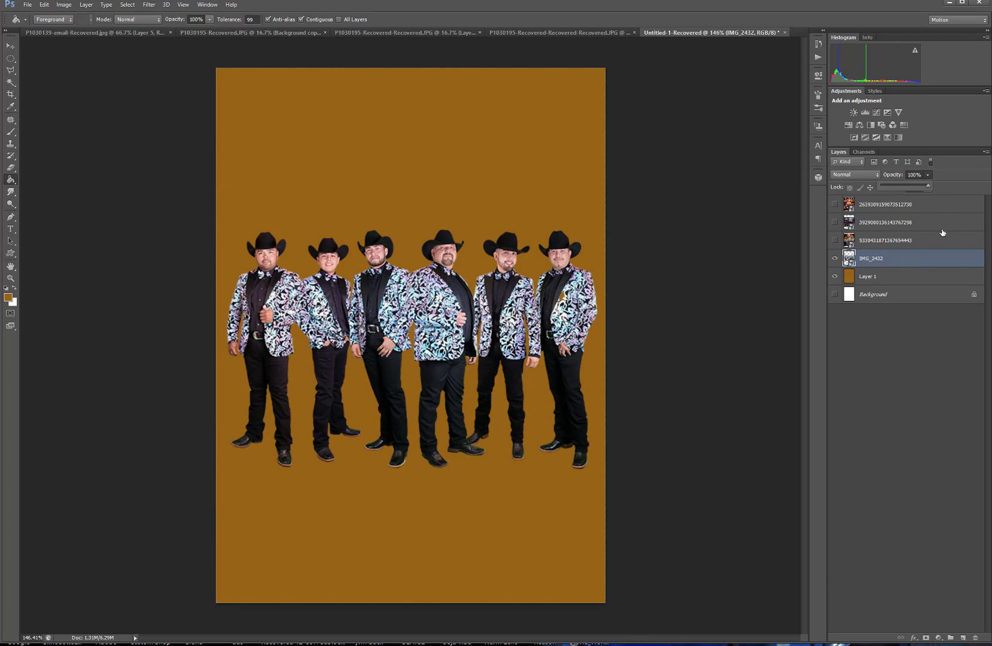
Show the three hidden flyer layers above IMG_2432 one at a time, from the lowest to the topmost.
left_click(901, 280)
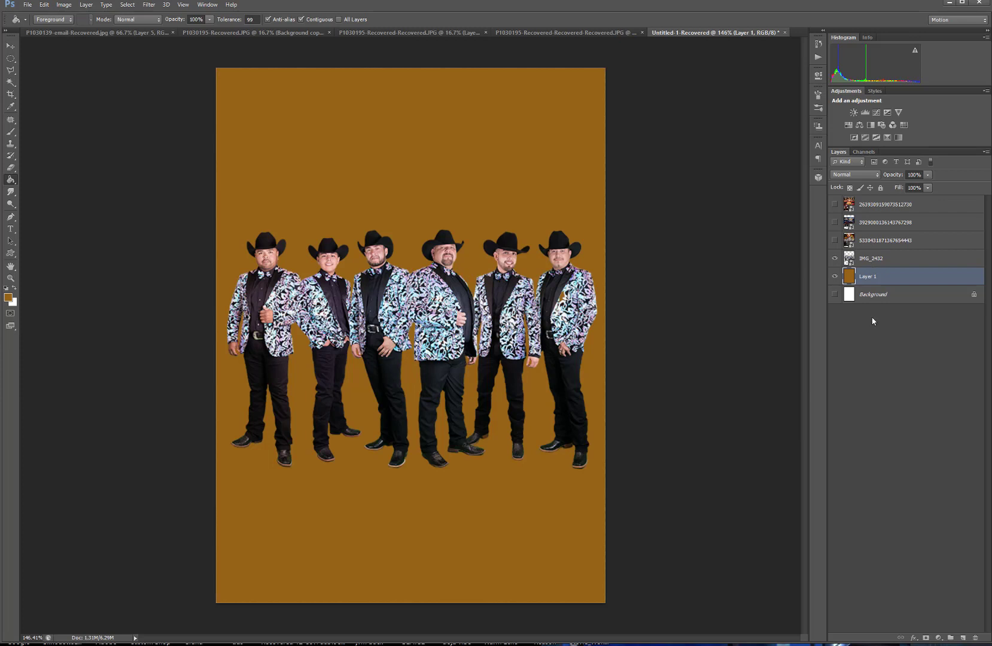
left_click(912, 258)
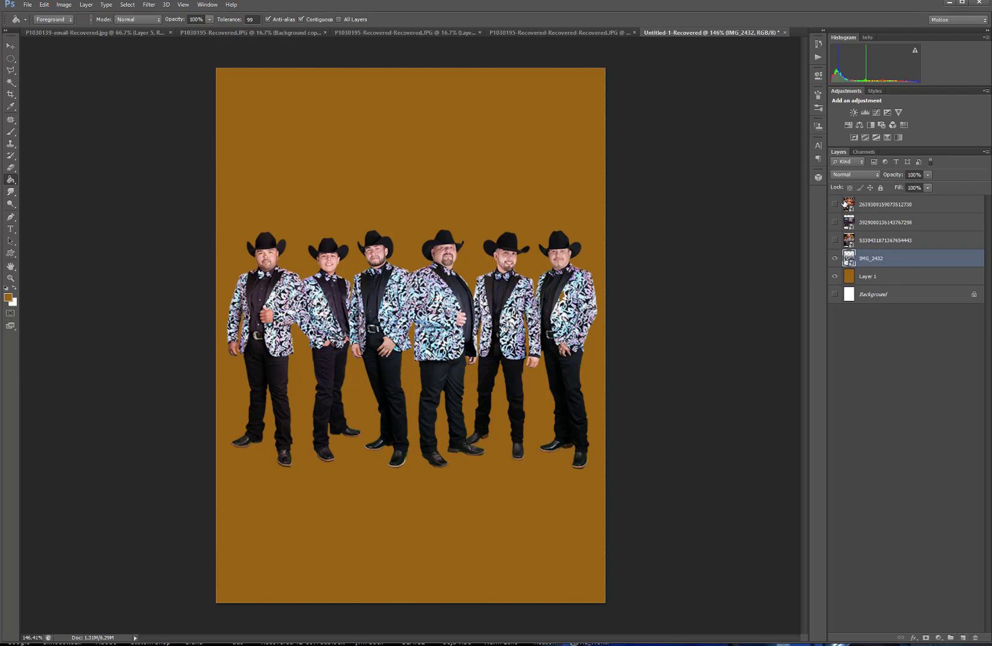
left_click(836, 240)
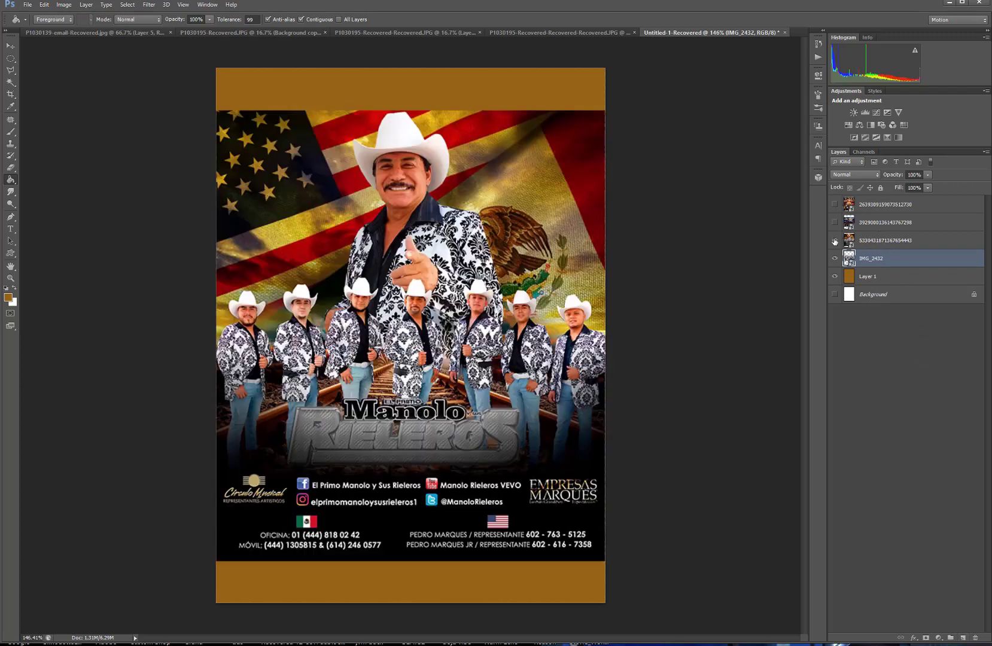
left_click(891, 222)
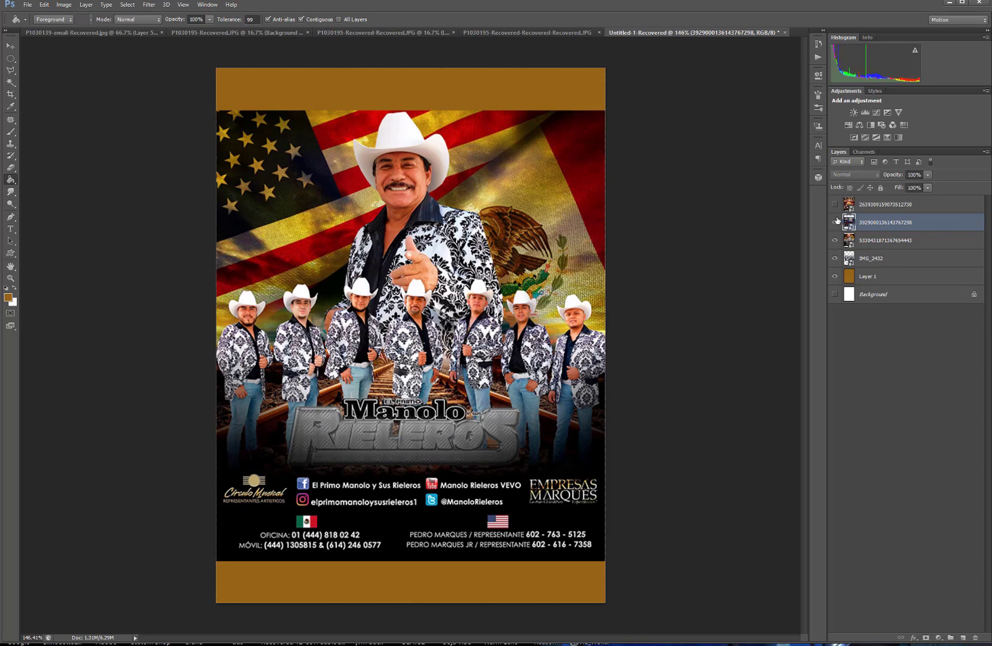
left_click(835, 221)
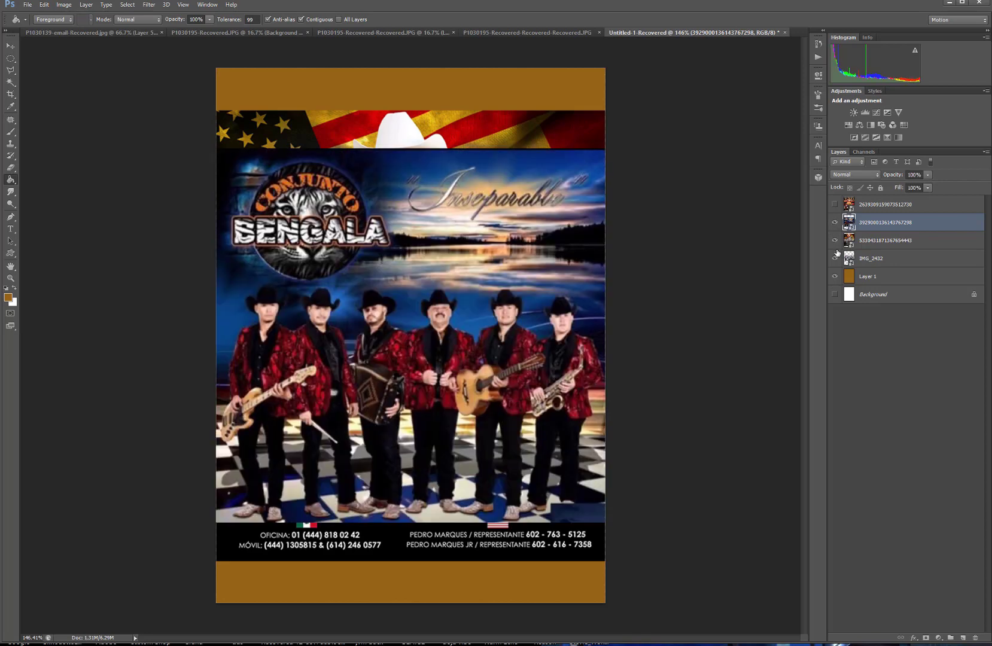
left_click(835, 204)
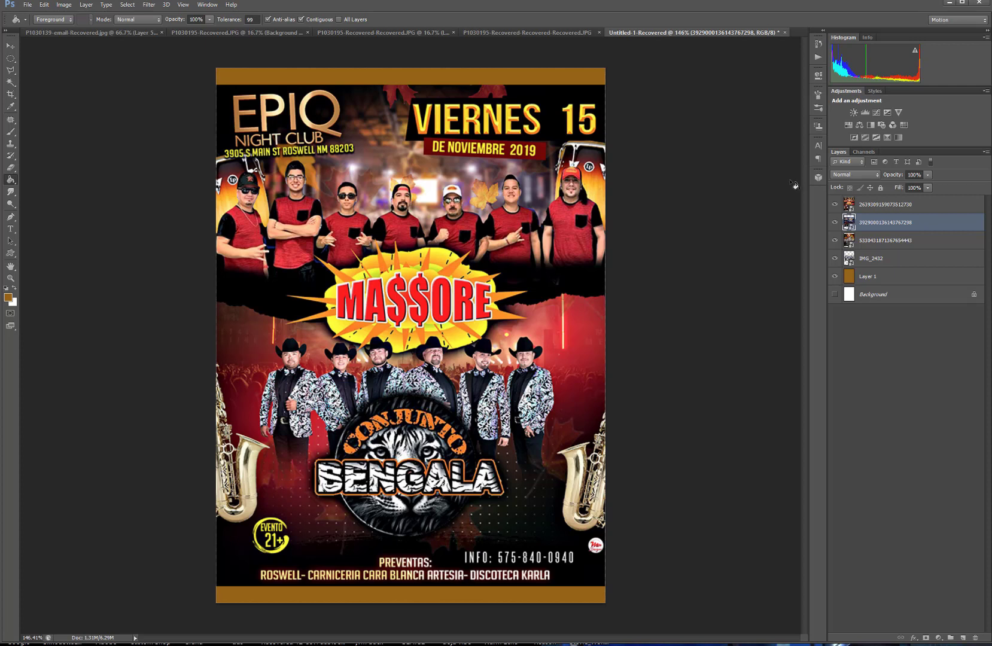
Hide the three flyer layers one at a time, from the topmost down, leaving the band photo over brown.
left_click(834, 205)
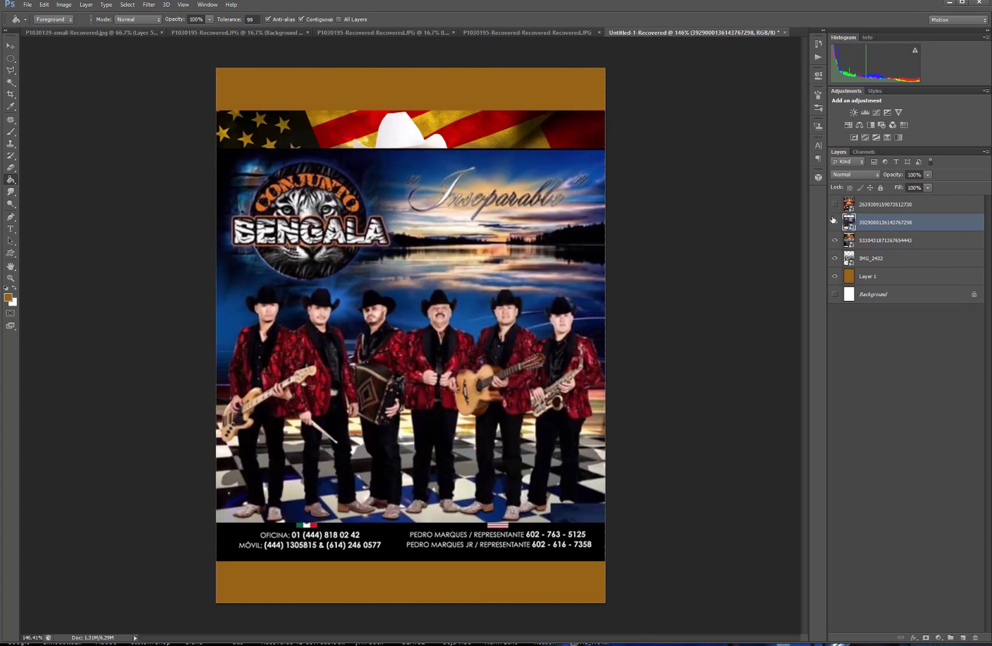
left_click(835, 222)
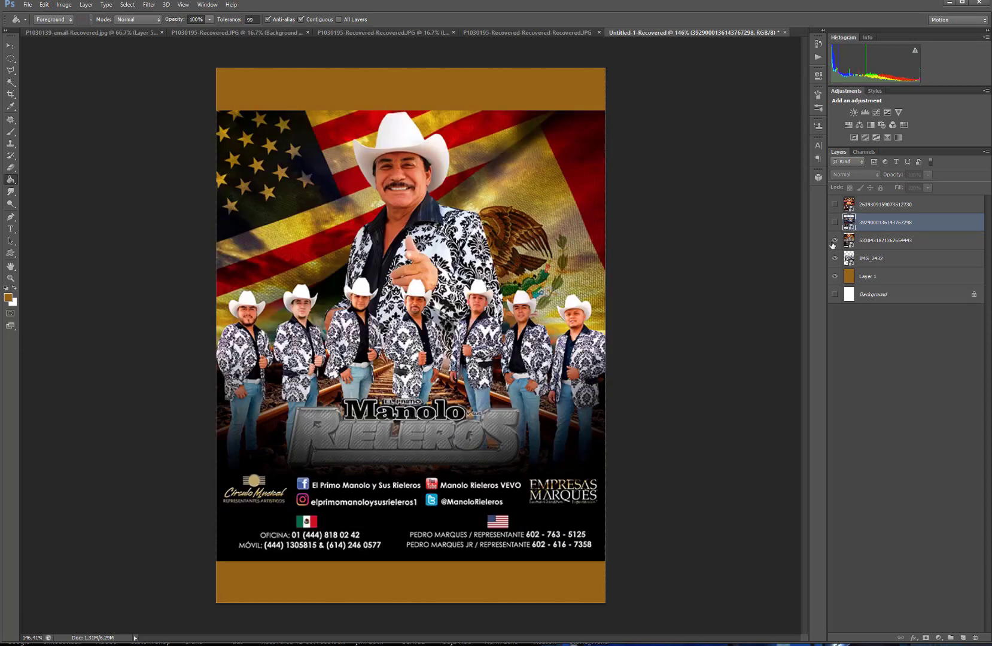
left_click(834, 240)
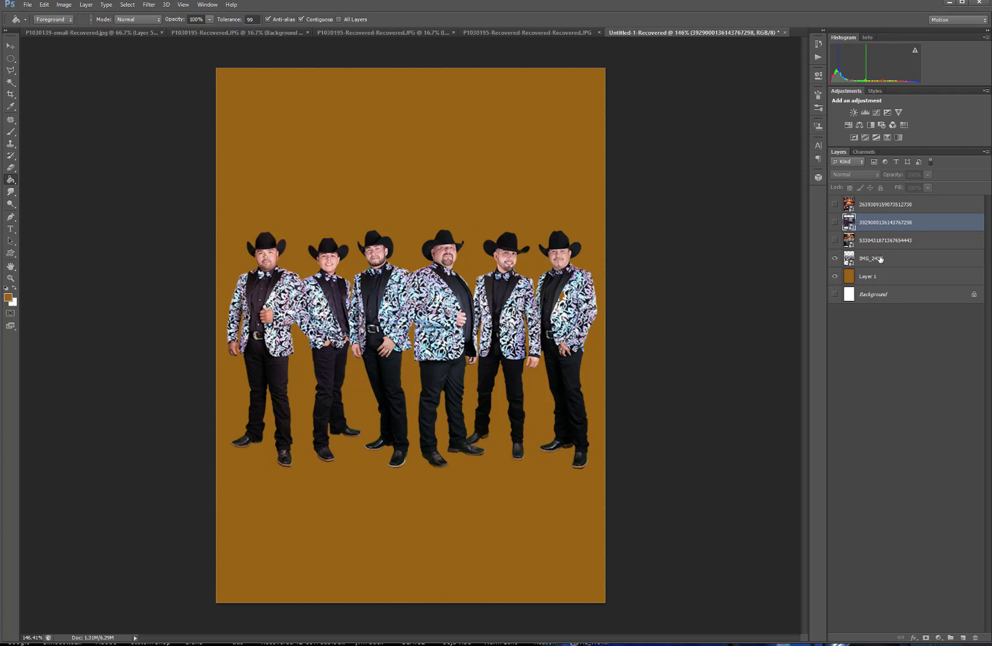
Duplicate the IMG_2432 band photo layer and undo the duplication.
left_click(900, 262)
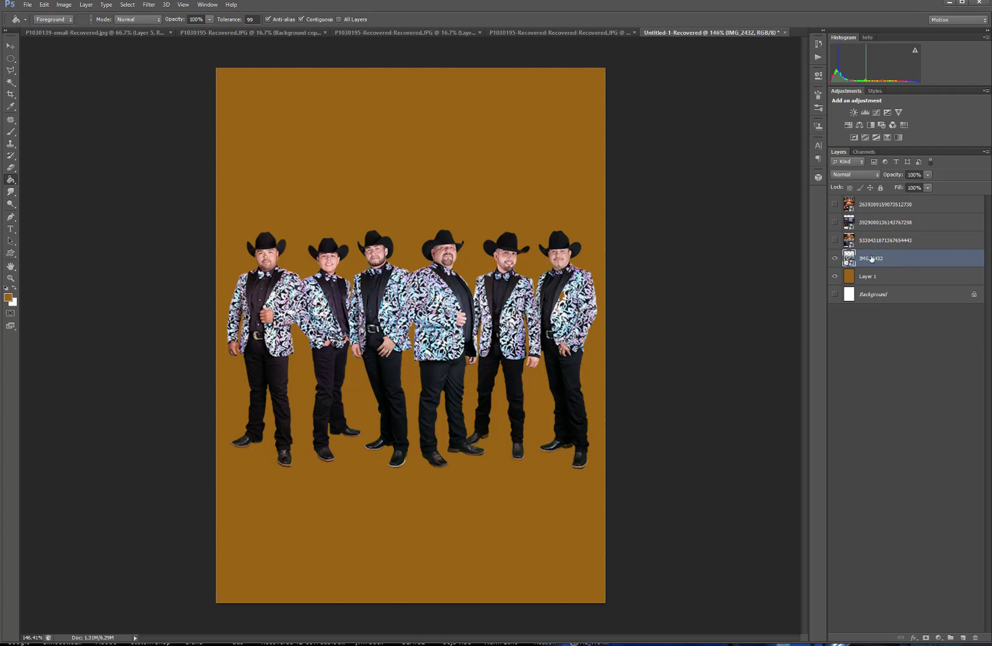
left_click_drag(891, 258, 962, 637)
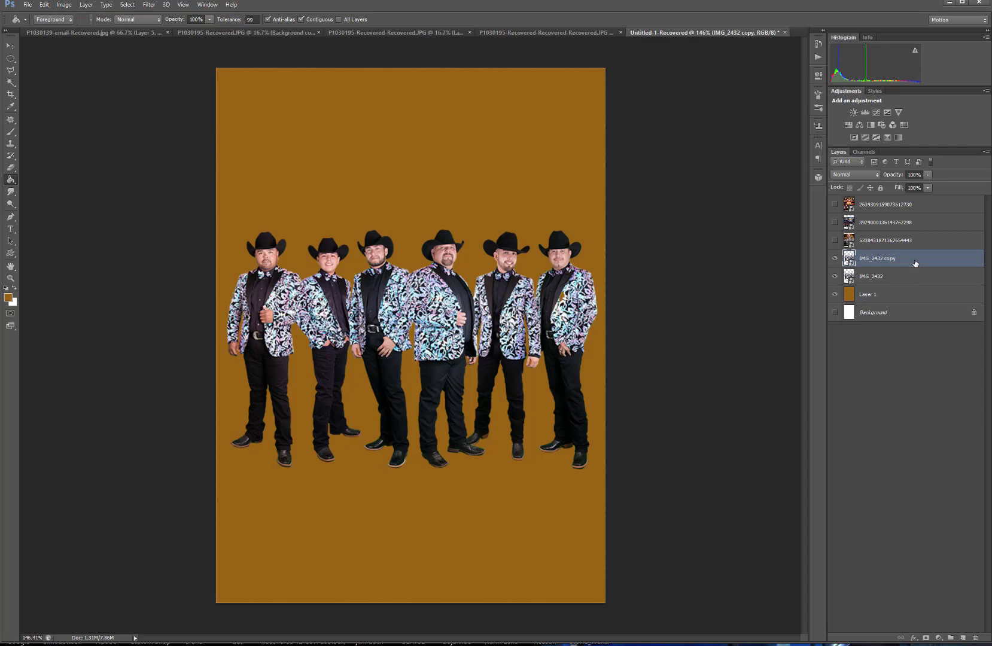
key("ctrl+z")
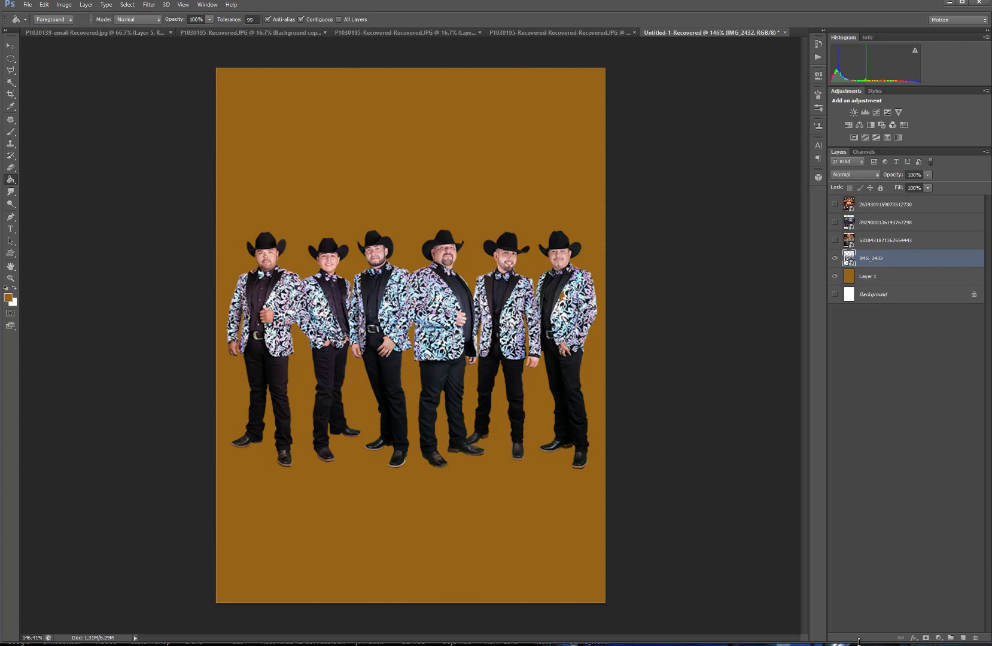
Shrink the application window in height and width, and create a new empty layer above IMG_2432.
left_click_drag(858, 641, 855, 616)
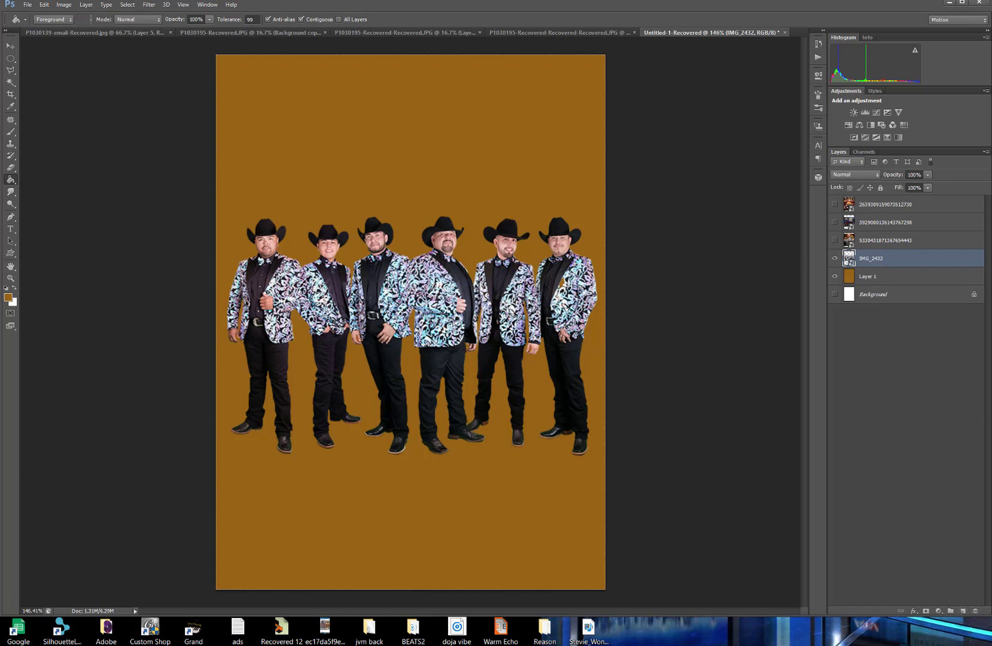
left_click_drag(988, 413, 958, 411)
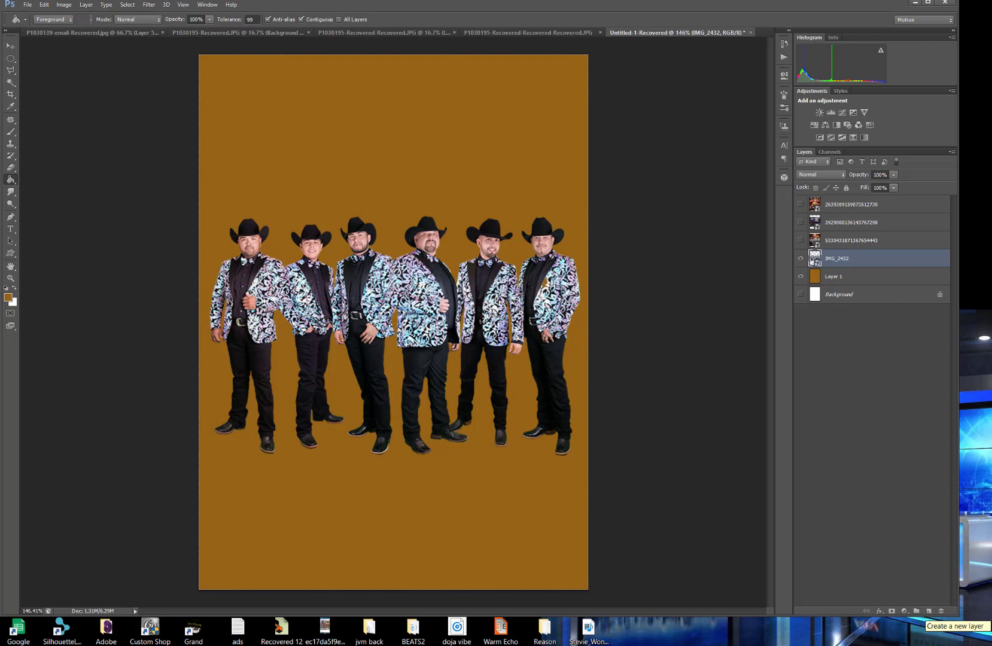
left_click(929, 611)
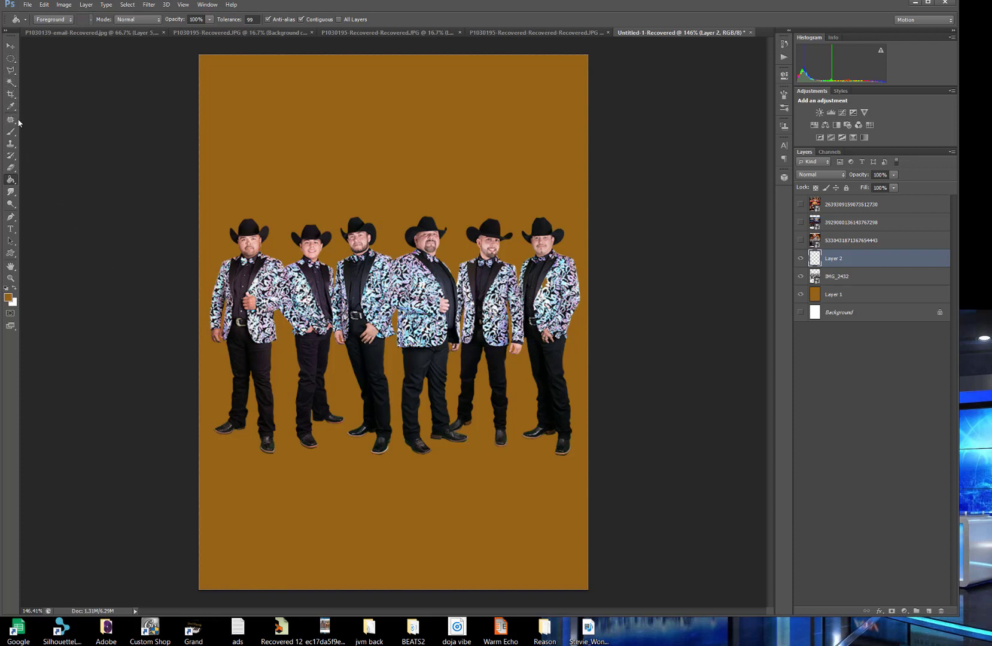
Draw a large elliptical selection over the middle band members and fill it with the brown foreground color on Layer 2.
left_click(11, 58)
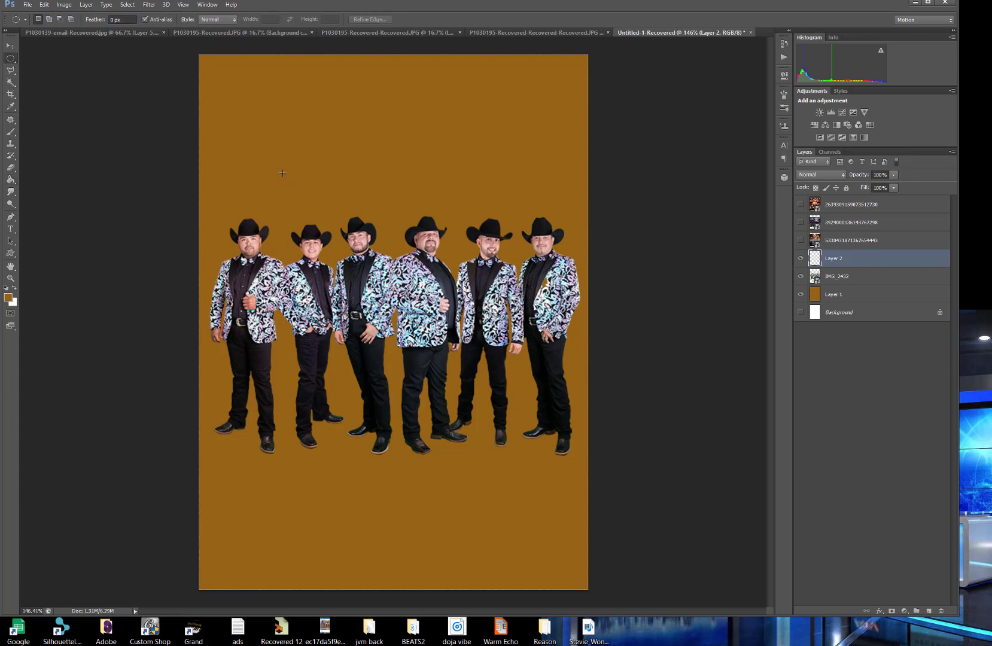
mouse_move(282, 173)
left_mouse_down()
mouse_move(491, 311)
mouse_move(478, 333)
left_mouse_up()
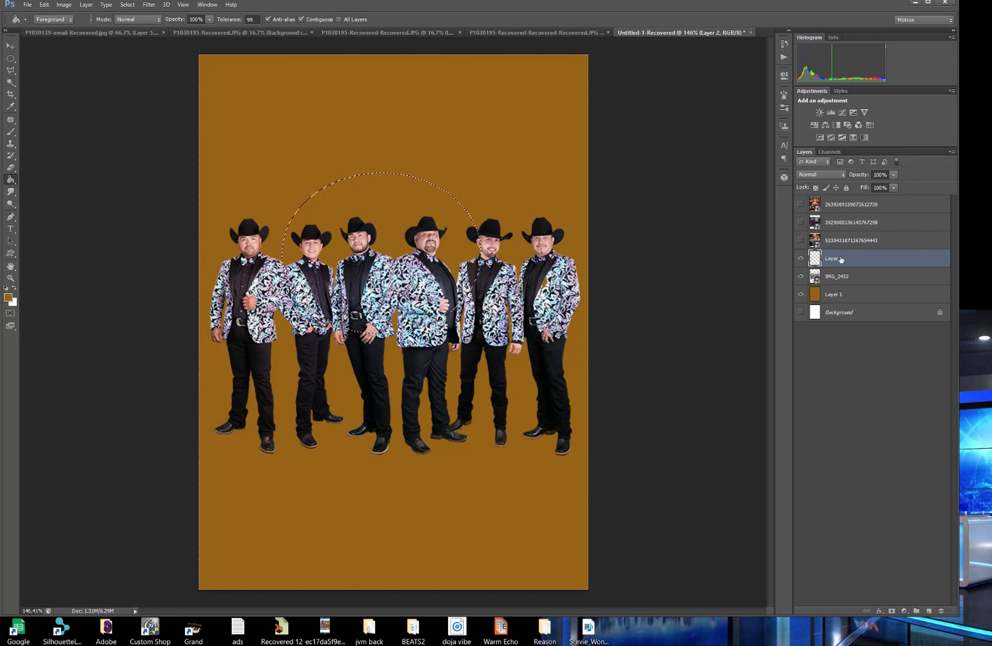
left_click(378, 191)
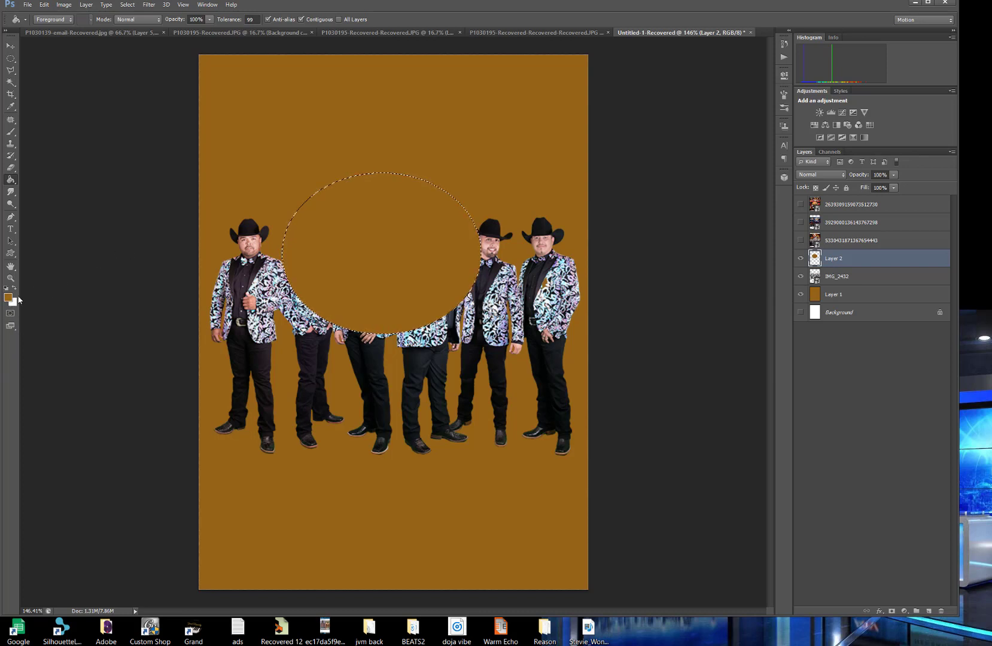
Set the foreground color to magenta #fc00ff and fill the selected ellipse on Layer 2 with it.
left_click(9, 298)
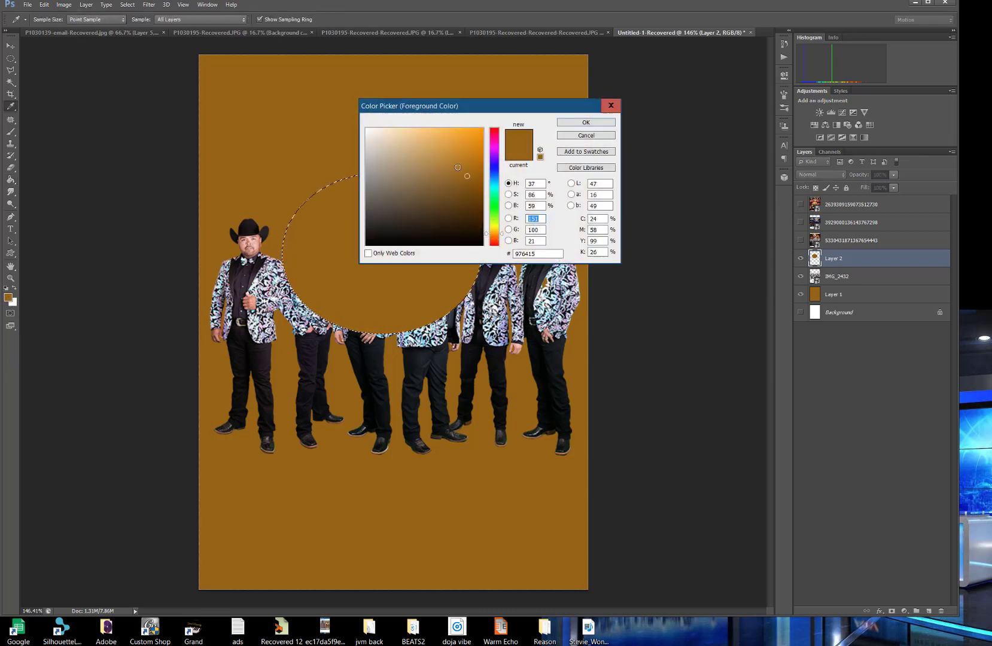
left_click(495, 147)
left_click_drag(480, 130, 552, 112)
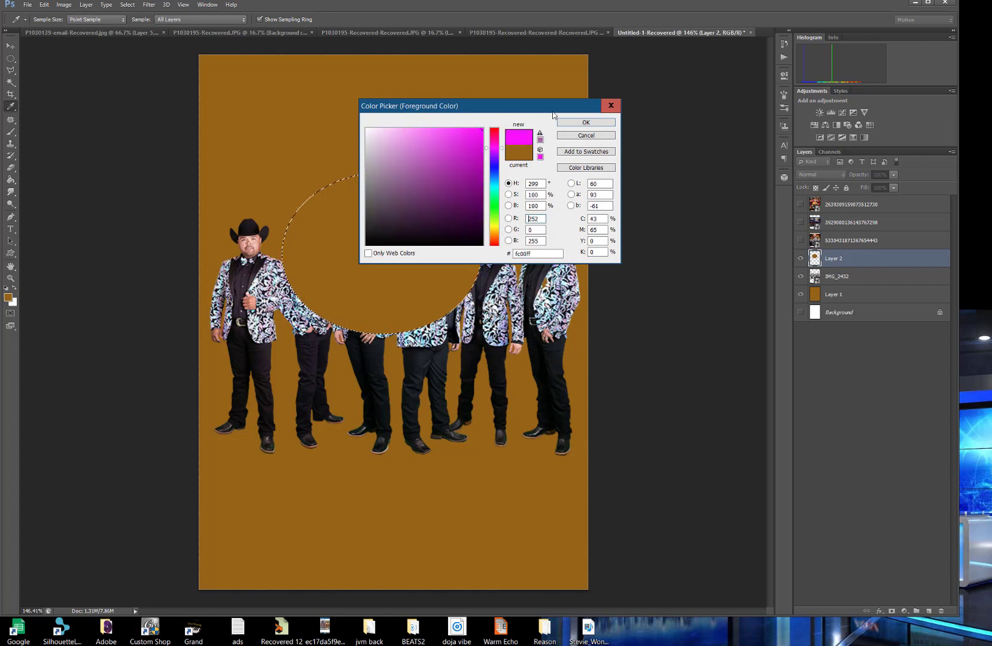
left_click(589, 123)
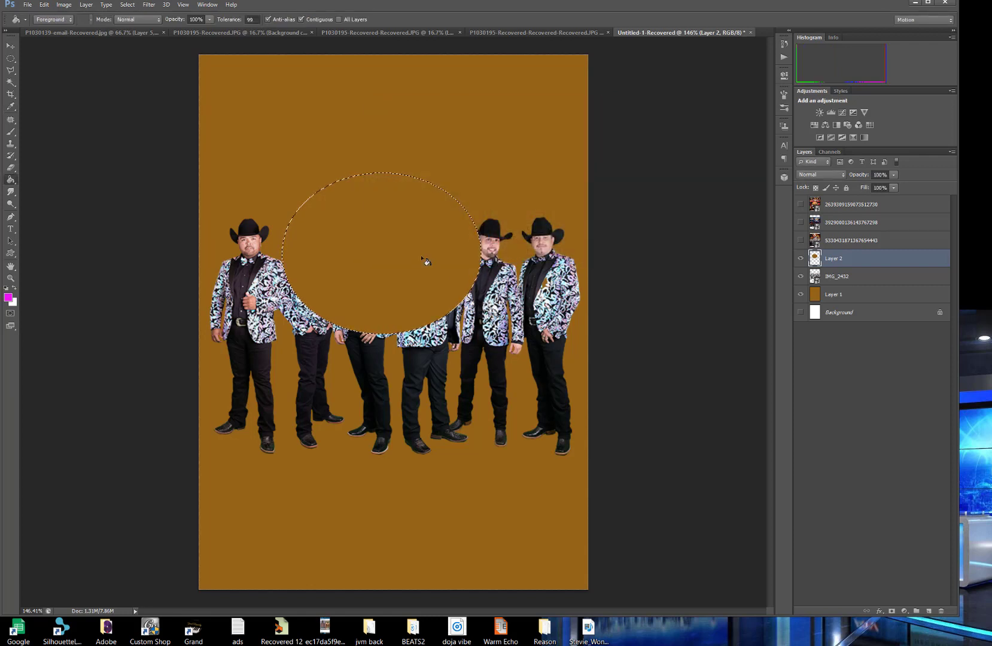
left_click(423, 260)
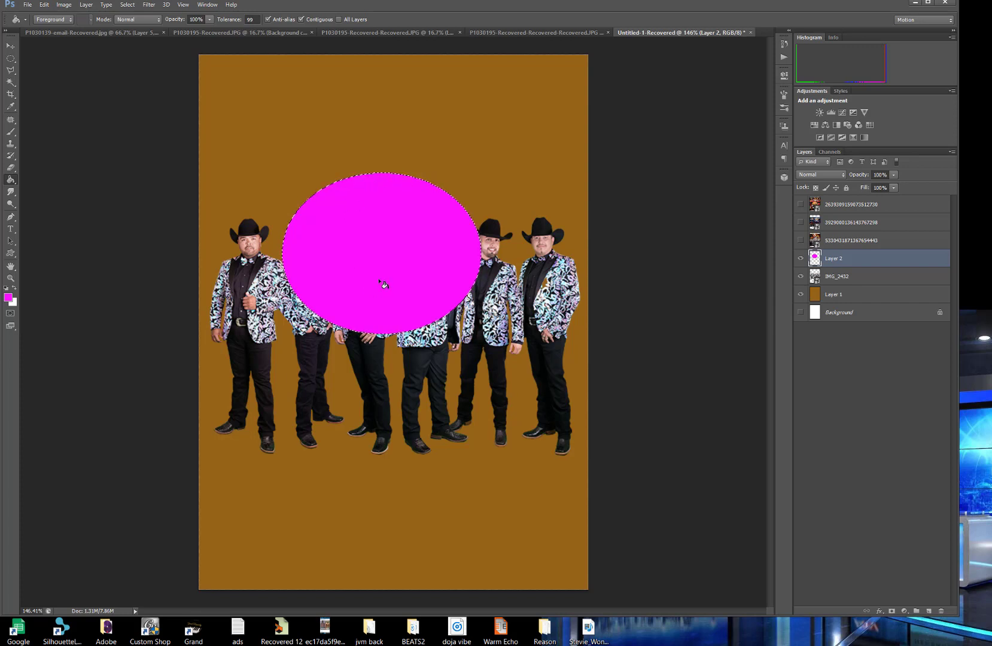
Draw a small four-sided selection above the magenta ellipse with the Polygonal Lasso tool.
left_click(10, 71)
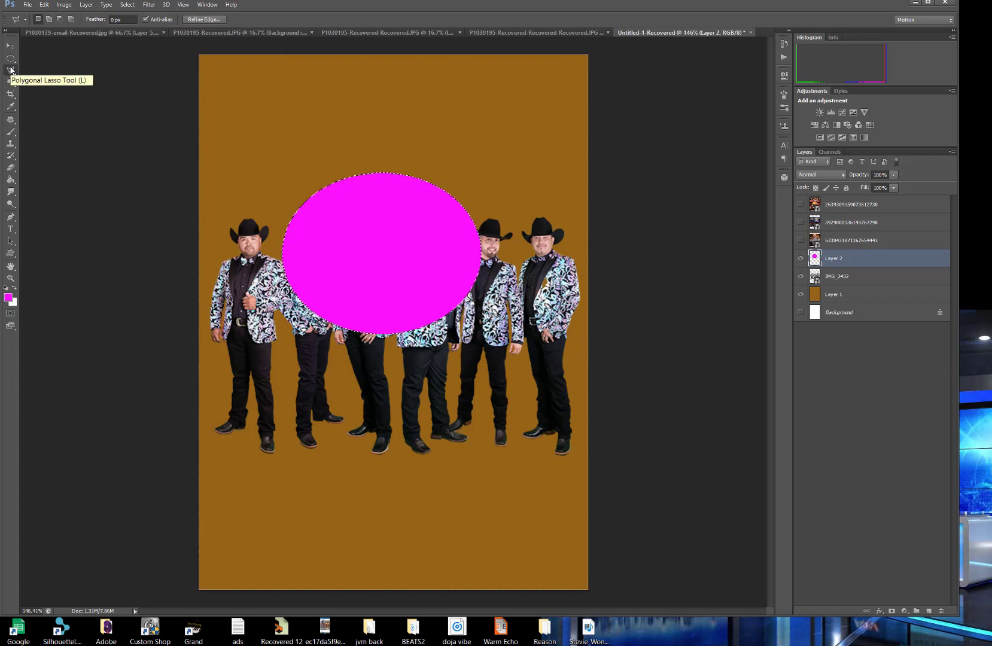
left_click(289, 89)
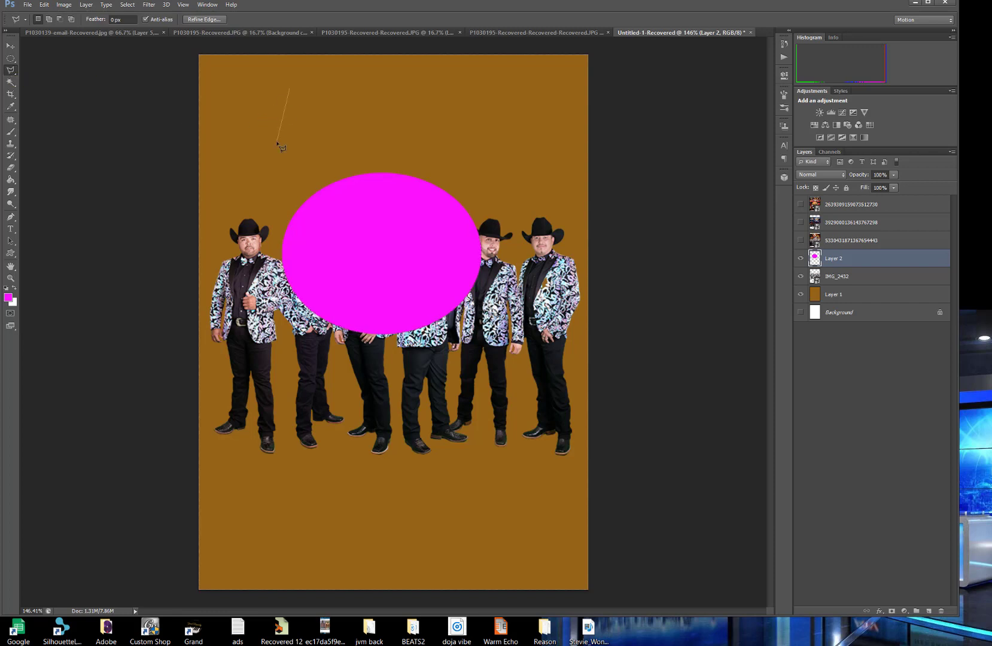
left_click(277, 141)
left_click(364, 125)
left_click(320, 83)
left_click(290, 90)
Set the foreground color to yellow #fff600 and fill the four-sided selection using the Paint Bucket.
left_click(8, 296)
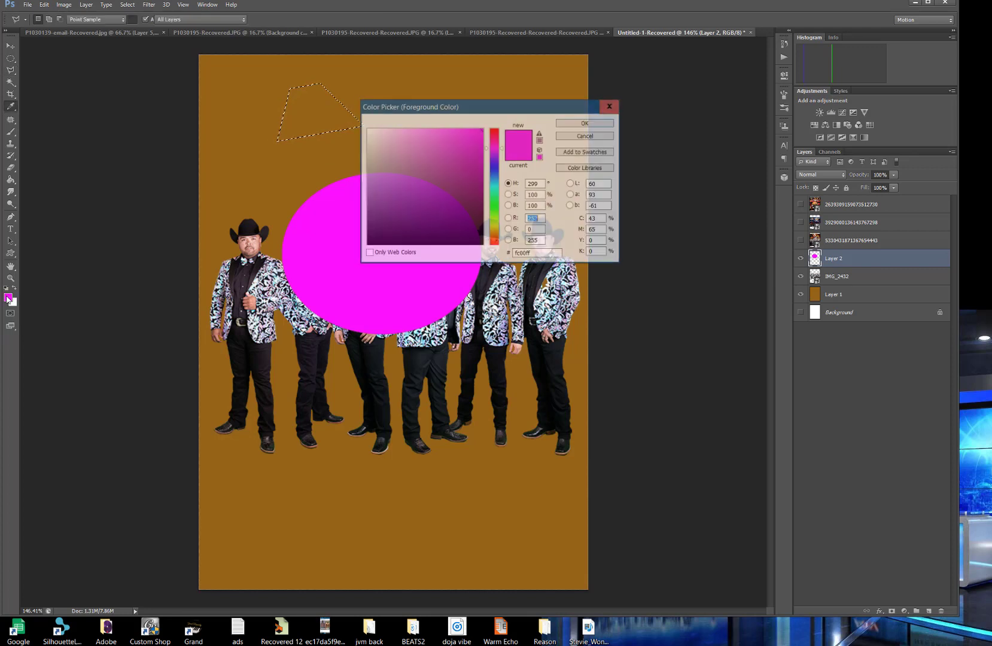
left_click(492, 228)
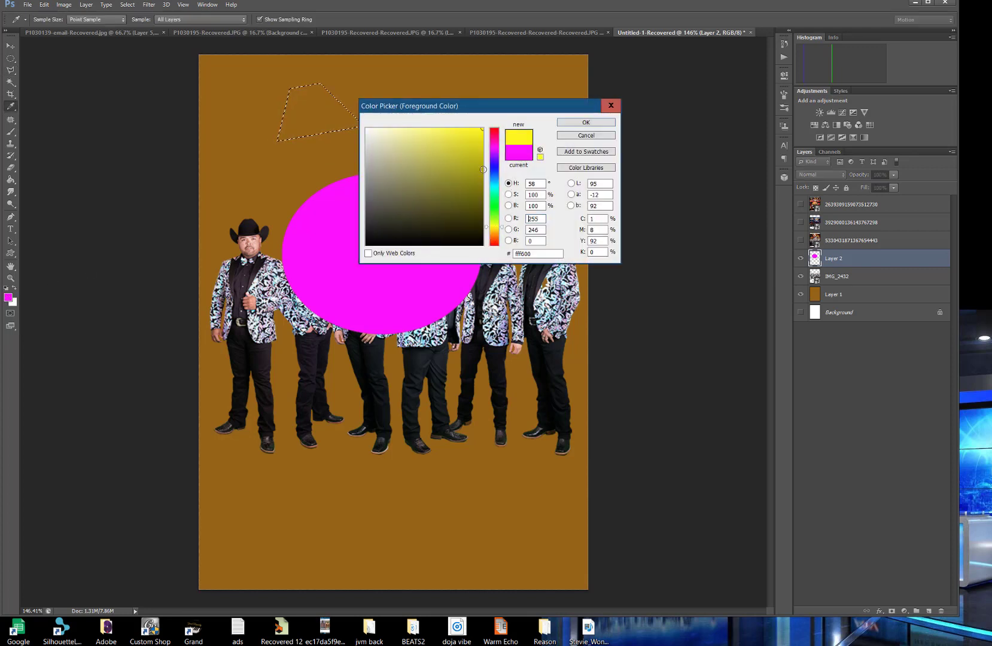
left_click(573, 122)
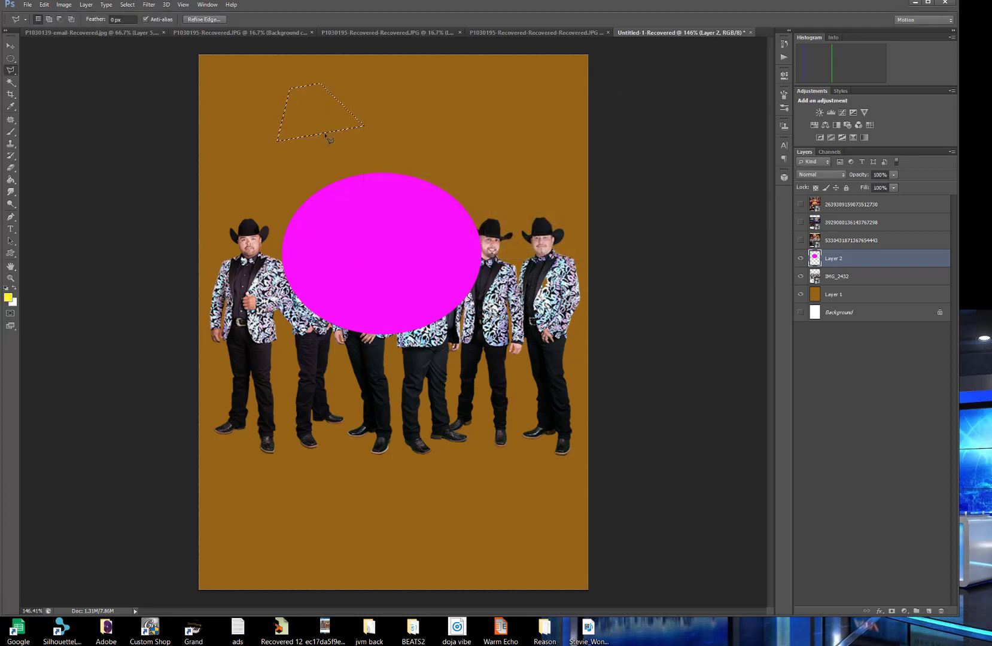
left_click(11, 180)
left_click(297, 126)
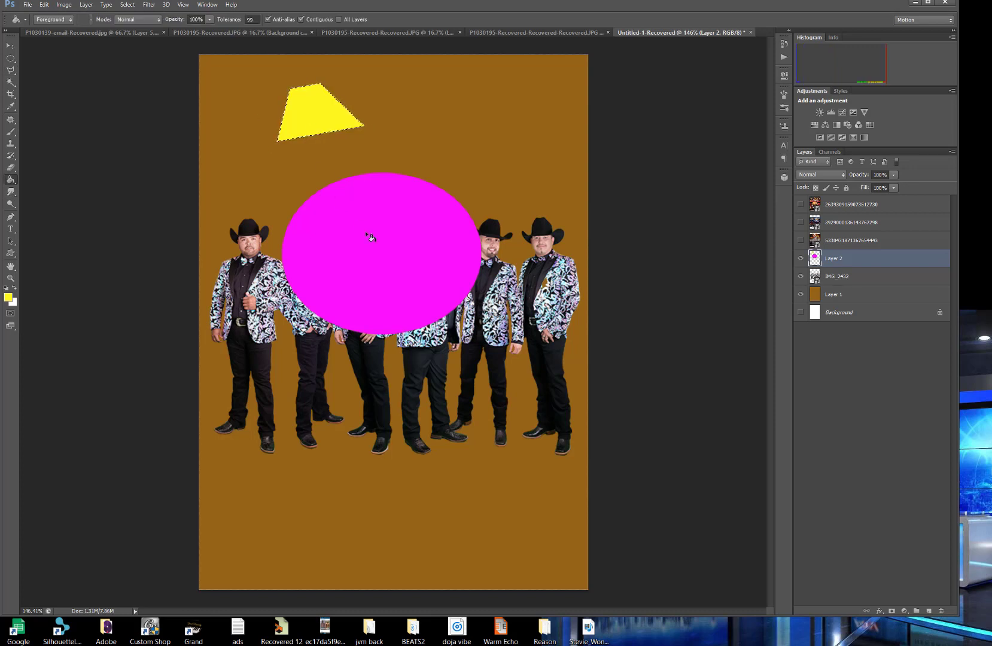
Hide and show Layer 2 twice to check that both colored shapes belong to it, and clear the selection.
left_click(801, 259)
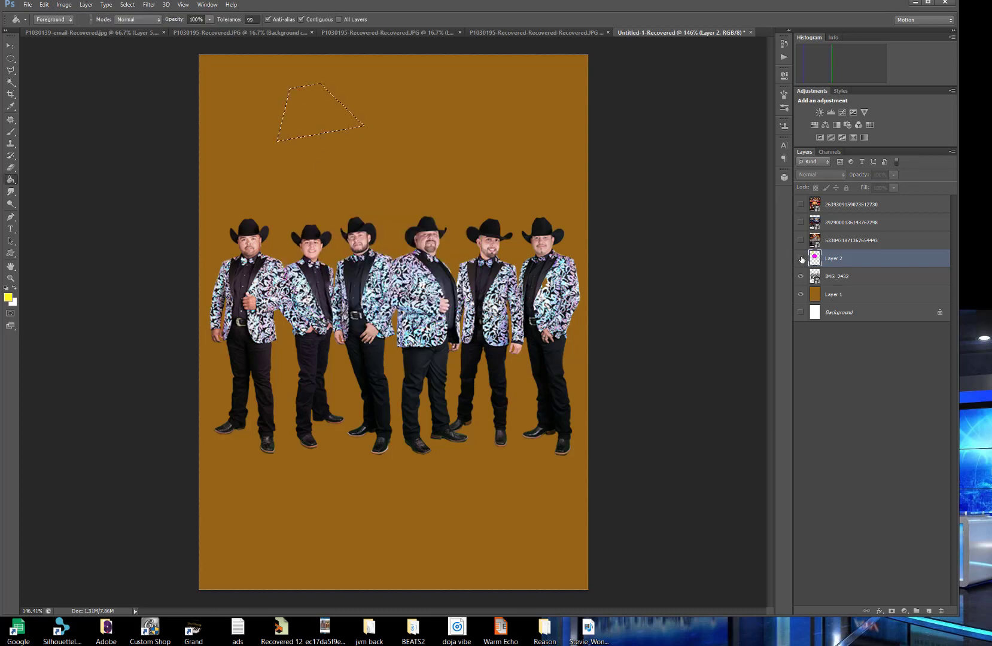
left_click(802, 259)
left_click(802, 259)
left_click(801, 259)
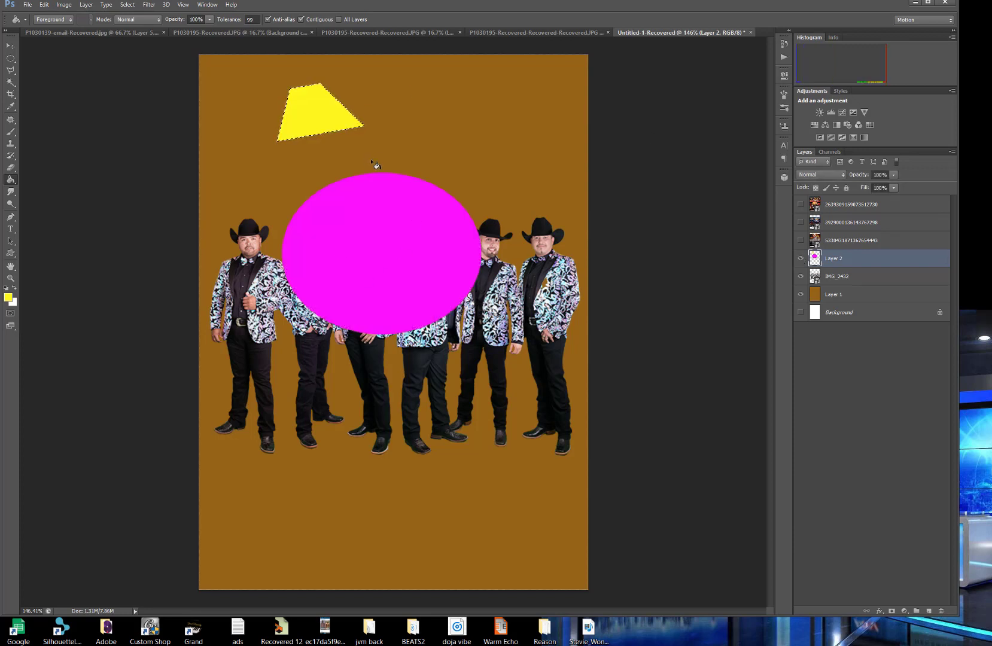
left_click(128, 4)
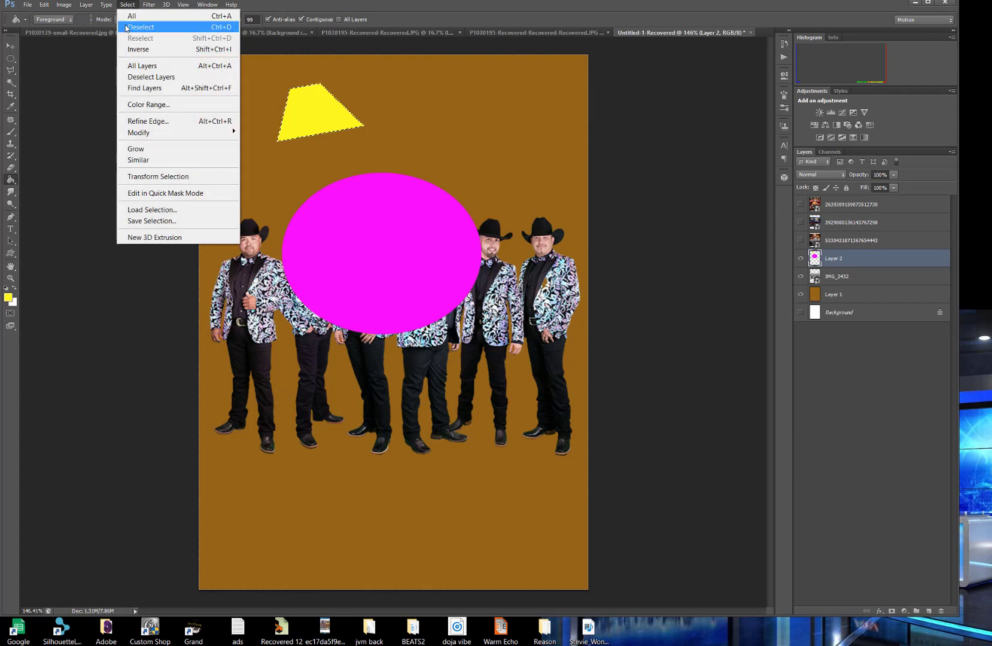
left_click(134, 26)
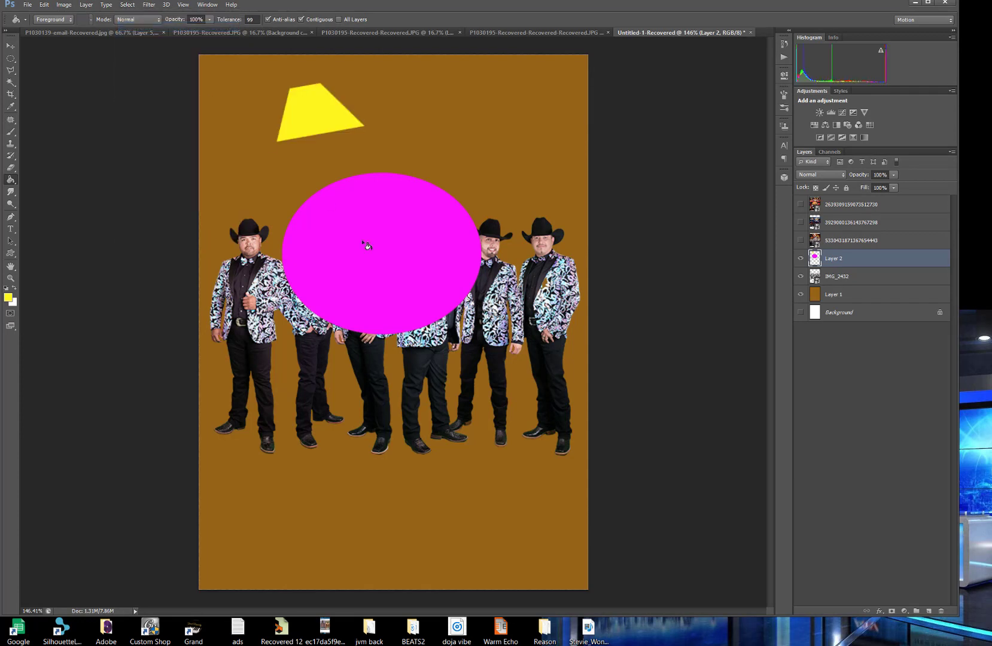
Create a layer group above Layer 2 and move Layer 2, IMG_2432 and Layer 1 into it.
left_click(915, 611)
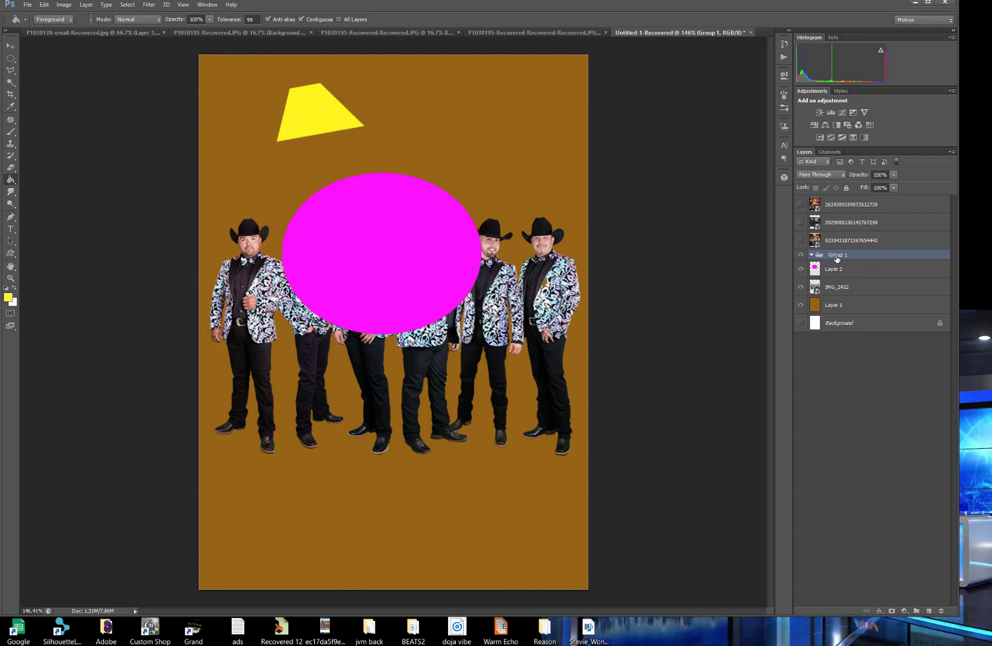
left_click(836, 269)
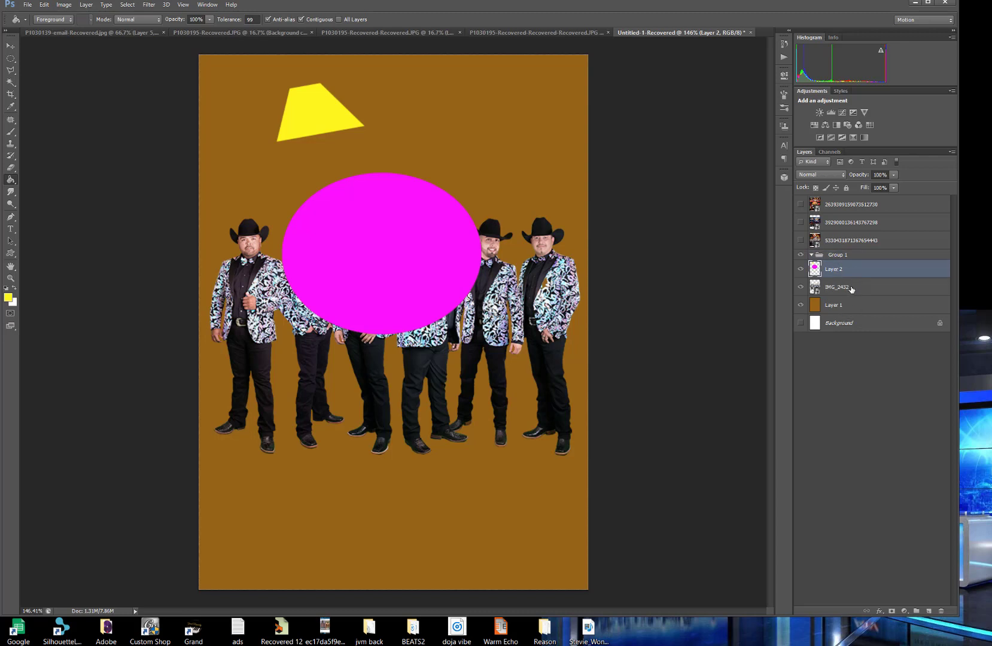
left_click(852, 288, "shift")
left_click(854, 304, "shift")
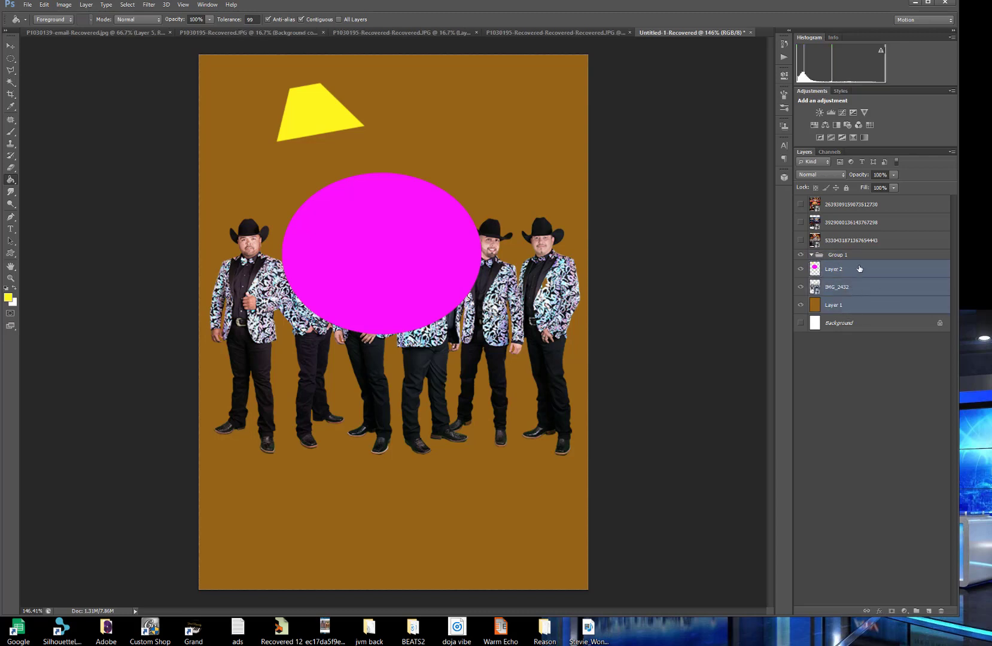
left_click_drag(847, 272, 841, 256)
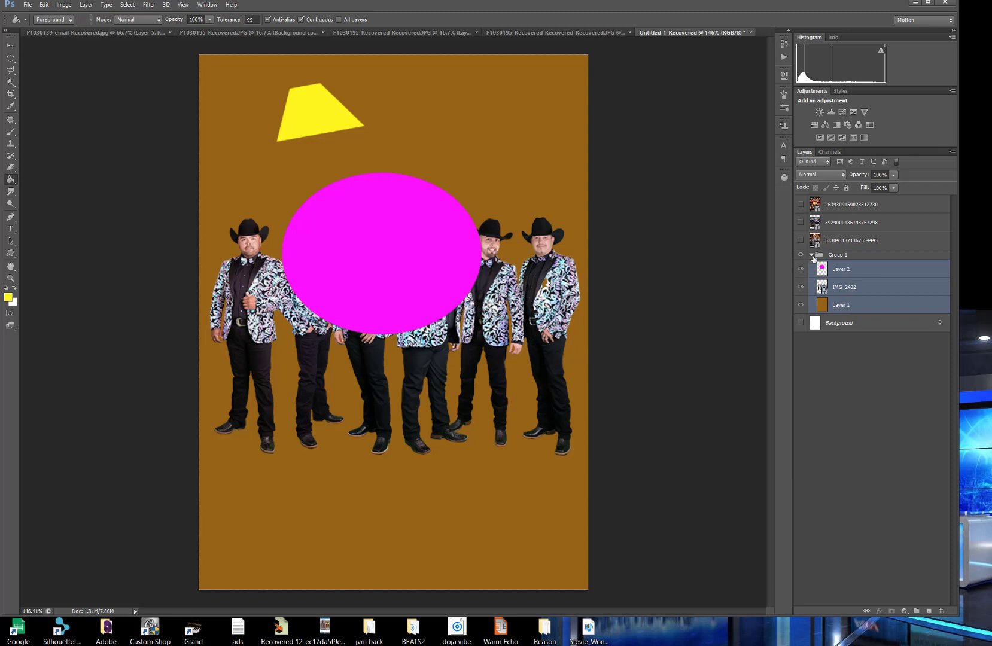
Hide and show Layer 2 and Layer 1 inside Group 1, and hide and show the whole group to compare.
left_click(854, 274)
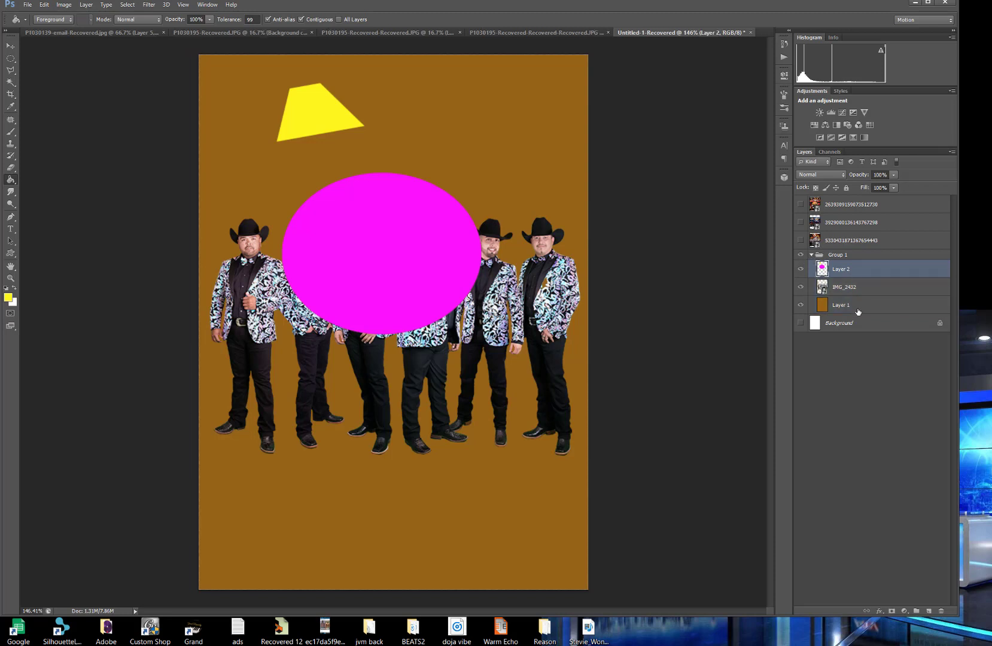
left_click(801, 269)
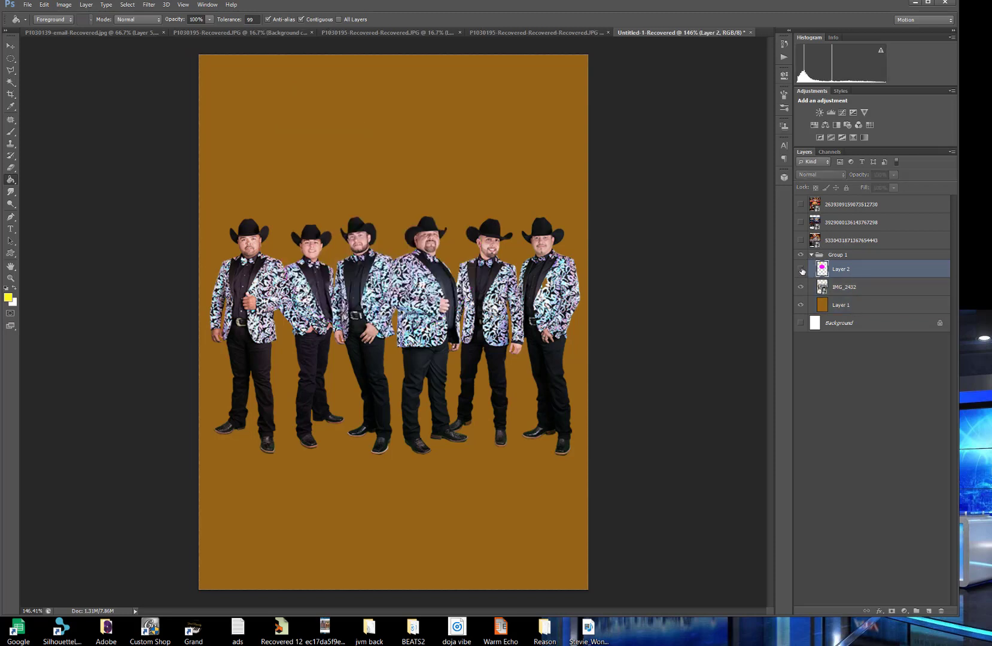
left_click(801, 305)
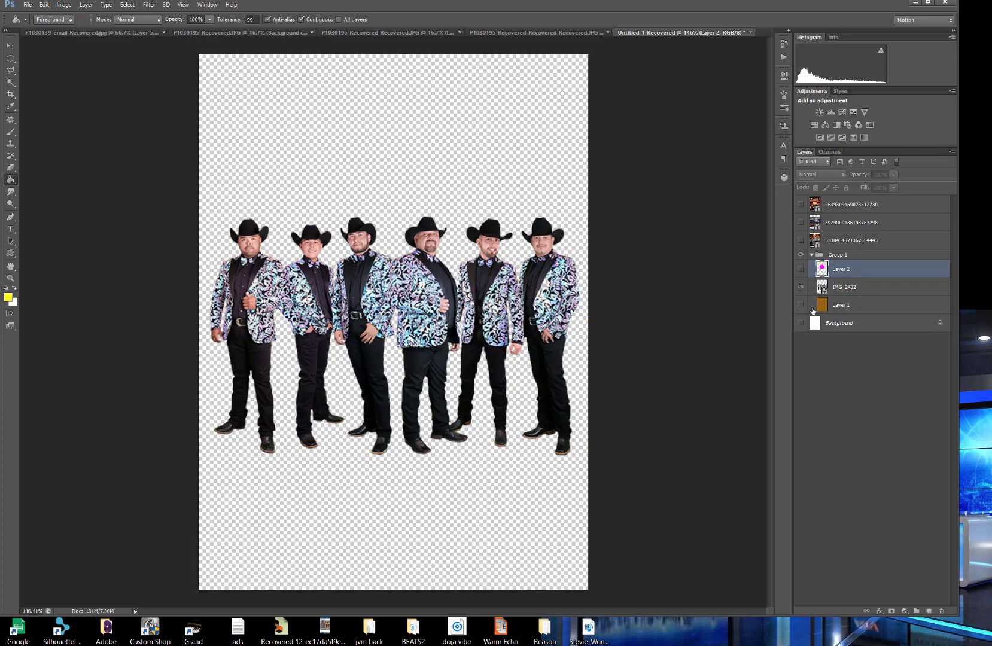
left_click(848, 290)
left_click(801, 305)
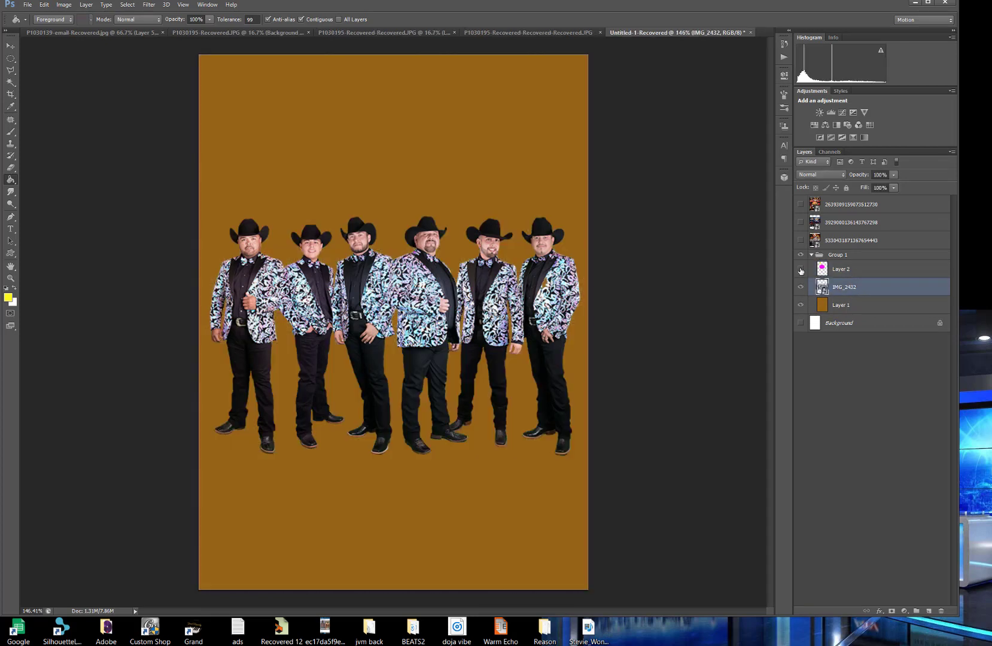
left_click(801, 269)
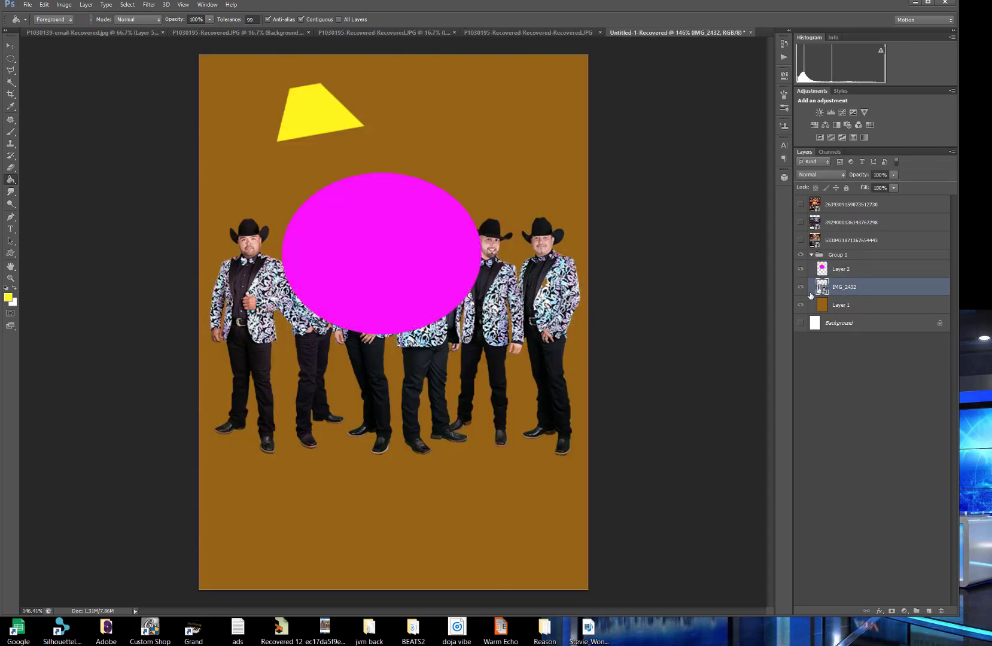
left_click(801, 257)
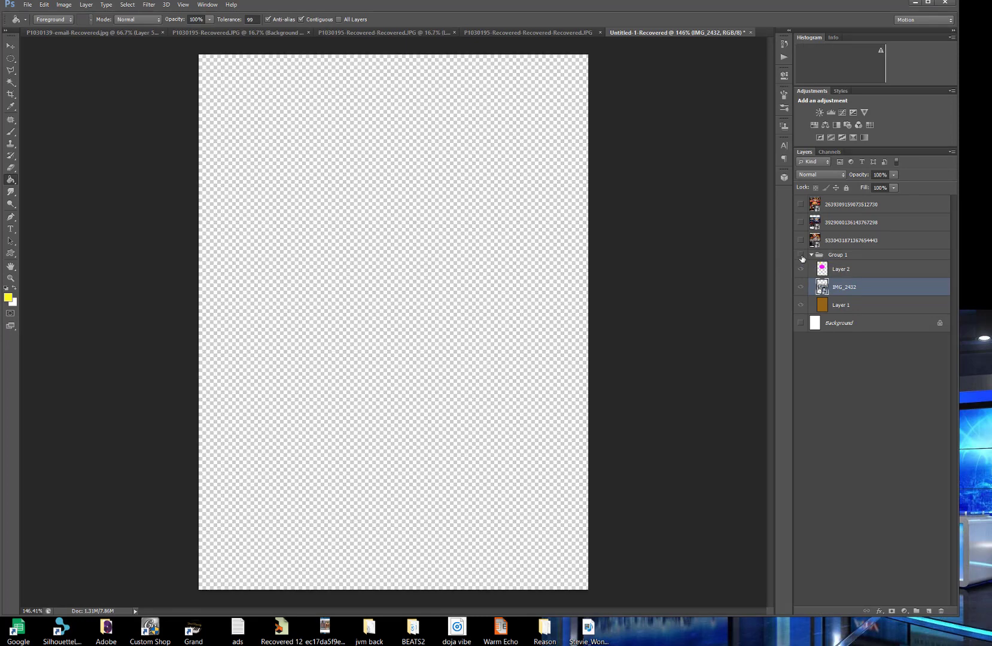
left_click(801, 256)
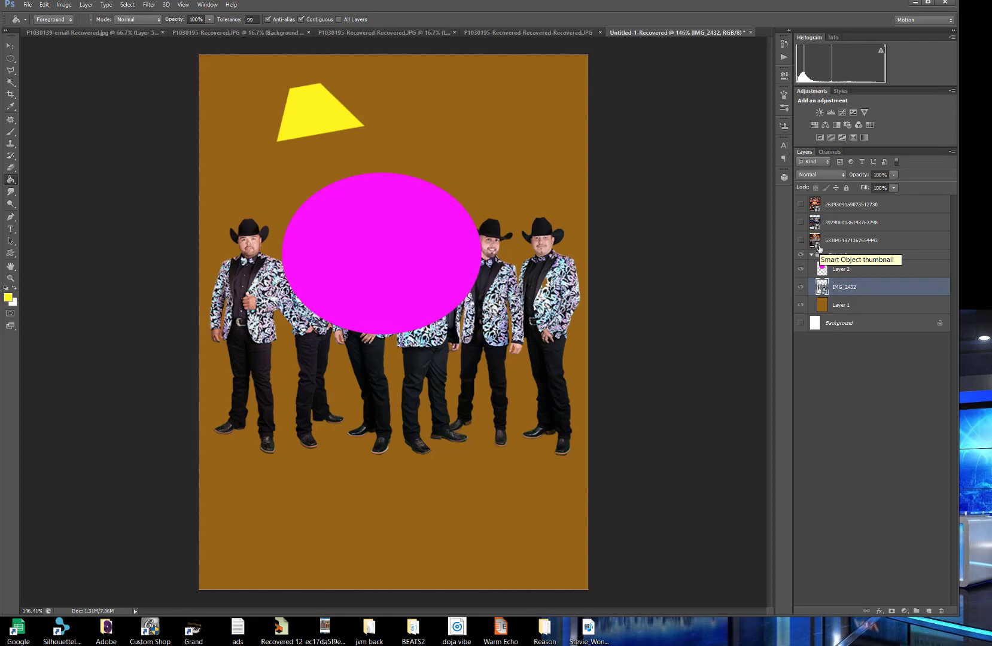
Move Layer 2, IMG_2432 and Layer 1 back out of Group 1 and delete the empty group.
left_click(852, 269)
left_click(849, 306, "shift")
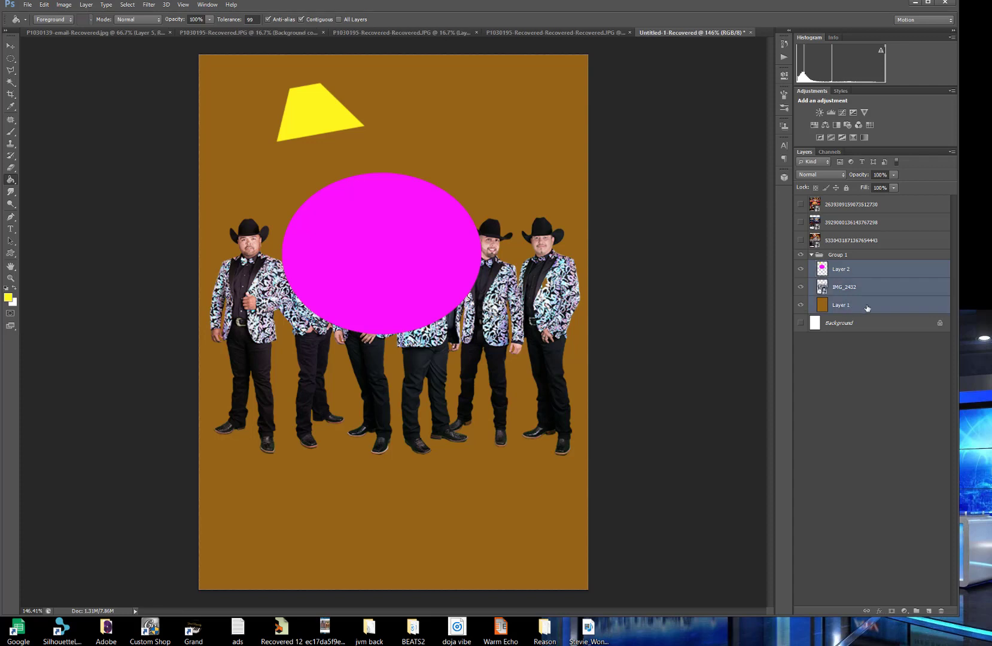
left_click_drag(867, 308, 859, 249)
left_click(849, 311)
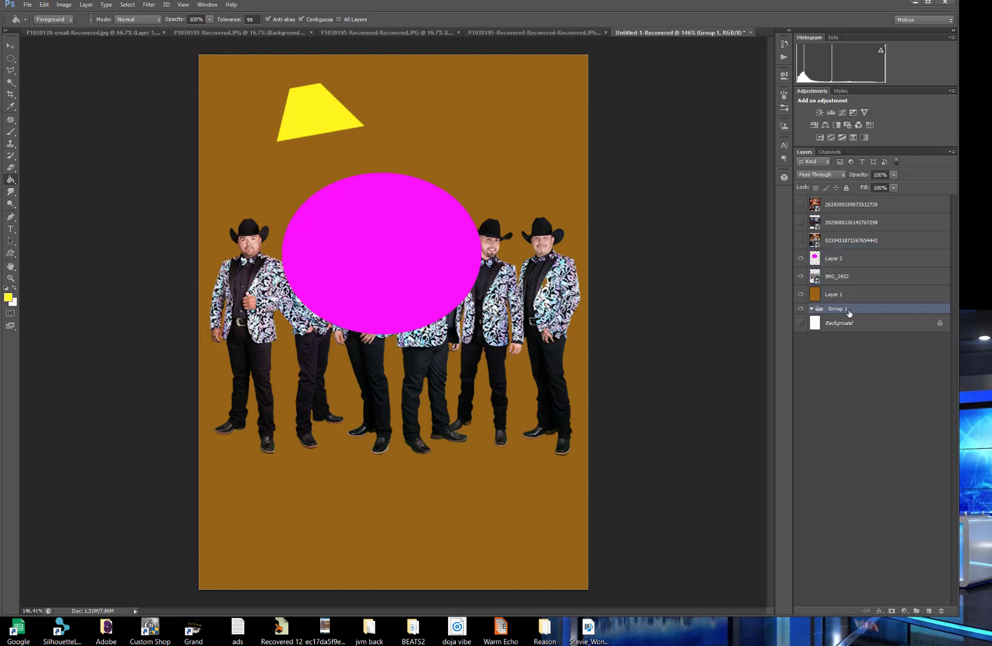
left_click(940, 612)
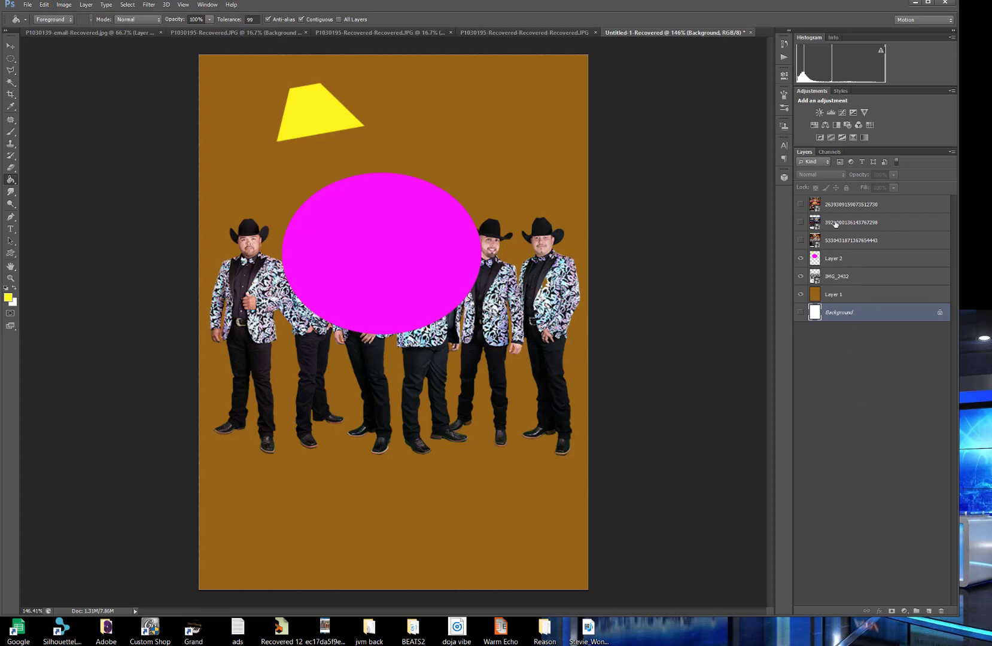
Show the flyer layer directly above Layer 2.
left_click(799, 240)
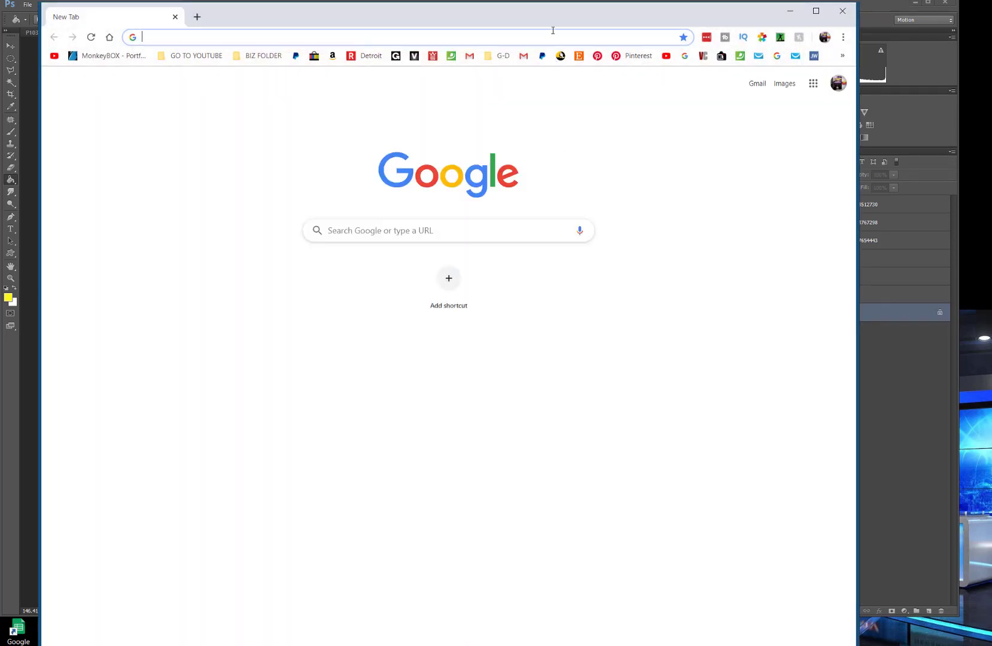
Search Google Images in the Chrome browser for "psd flyers" and preview the 4th of July flyer.
left_click(474, 230)
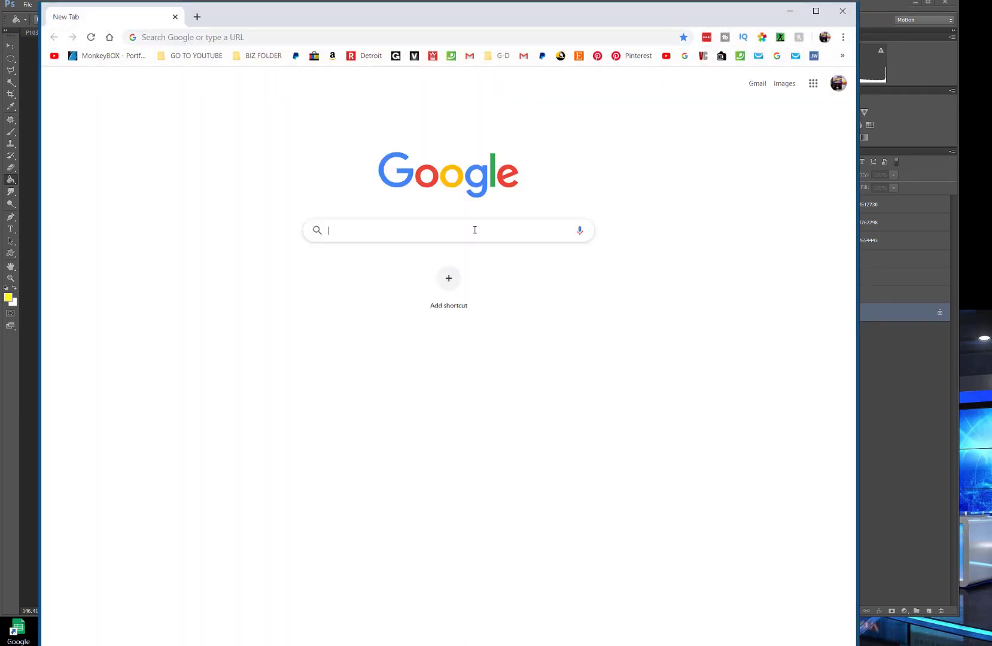
type("psd fl")
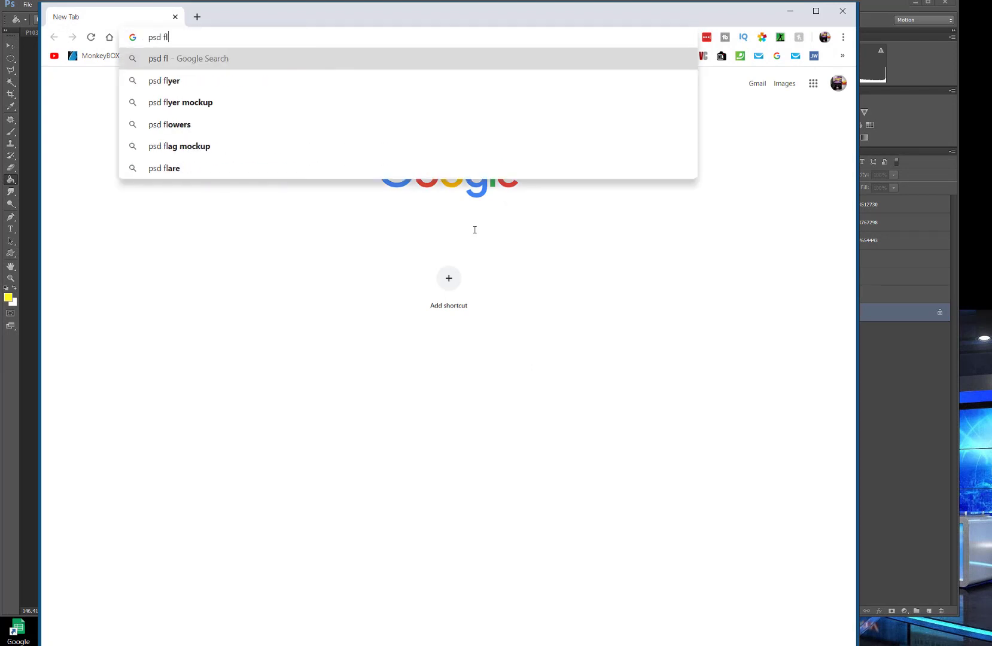
type("yers")
key("Return")
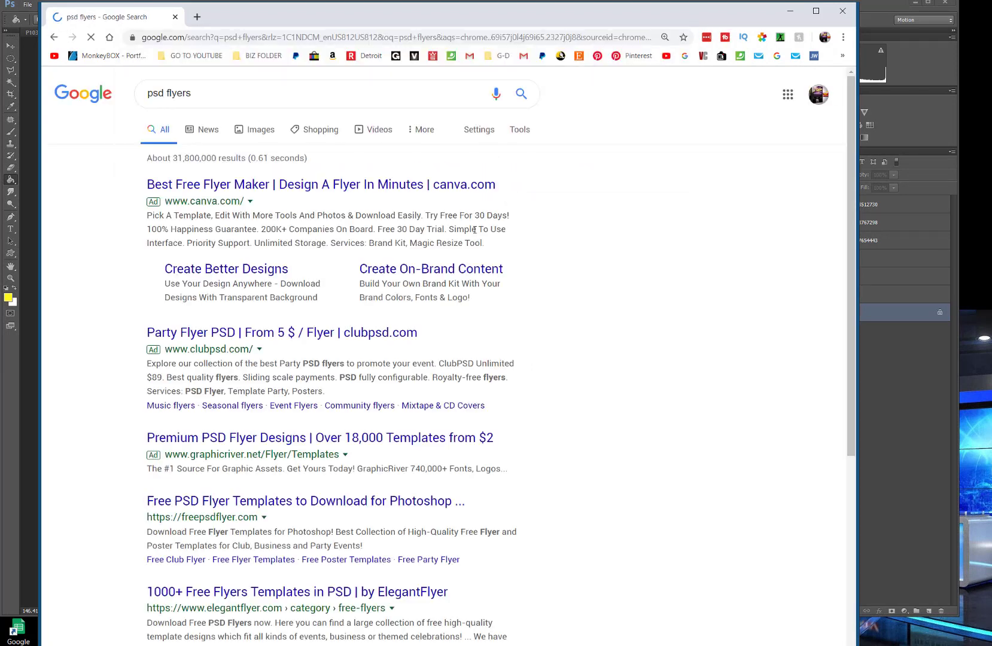
left_click(263, 133)
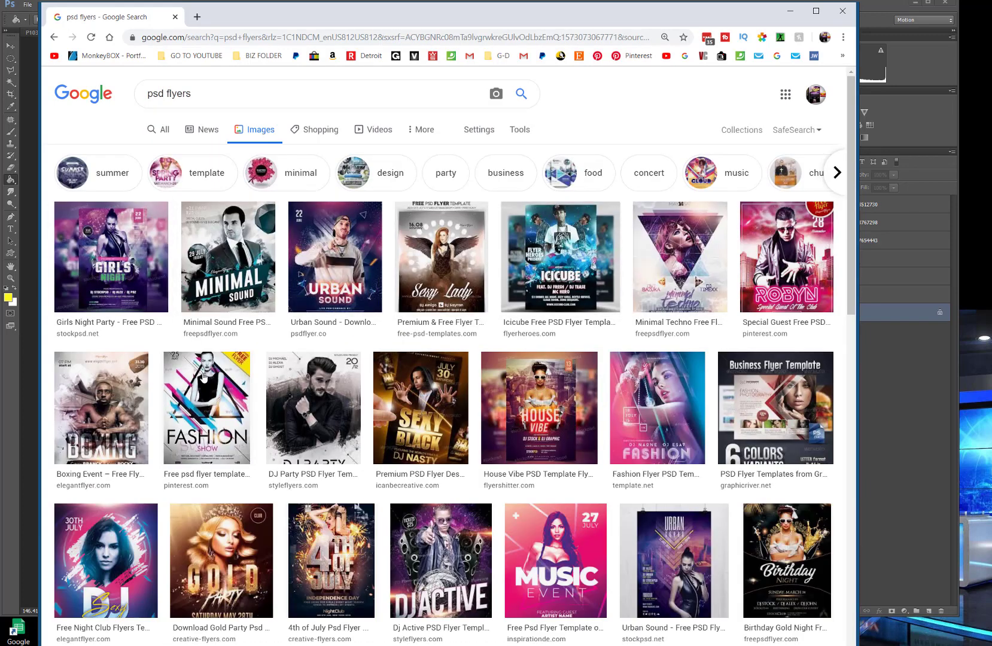
left_click(340, 525)
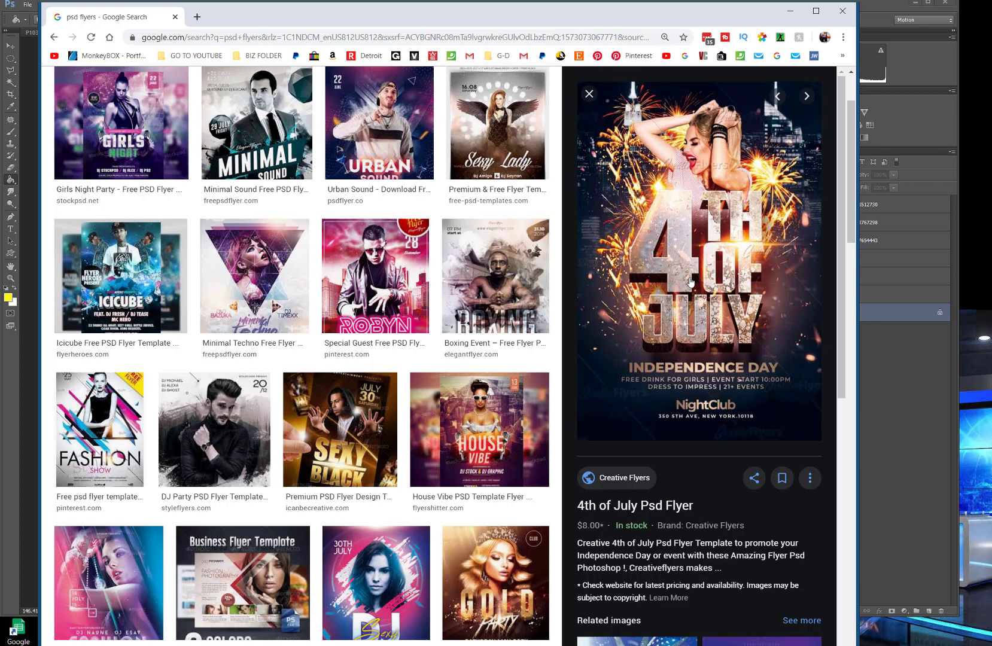
Return to Photoshop and hide both the flyer layer directly above Layer 2 and Layer 2 itself.
left_click(790, 10)
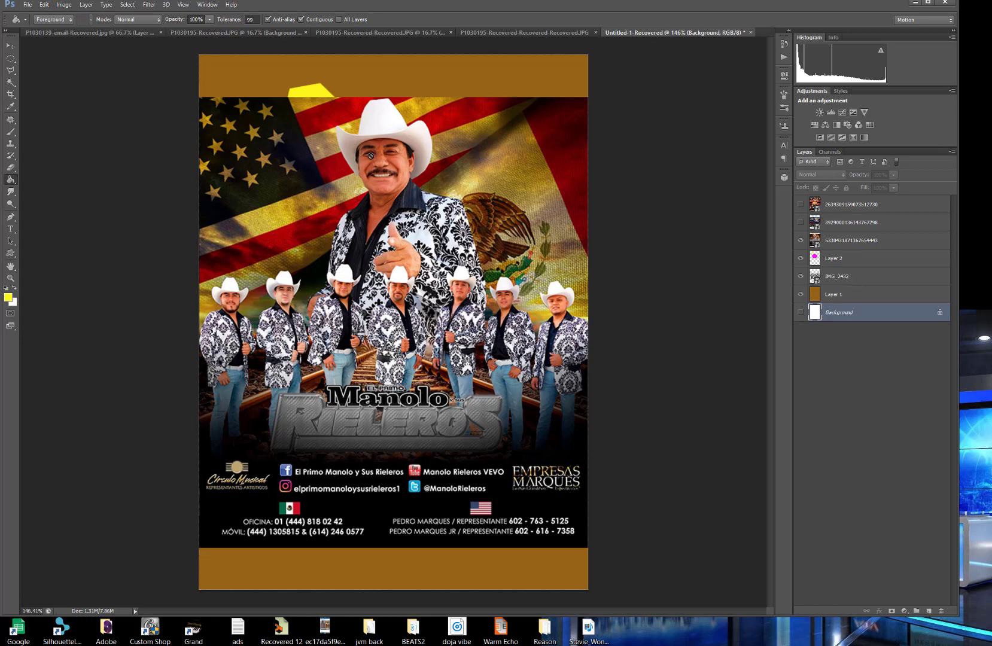
left_click(800, 241)
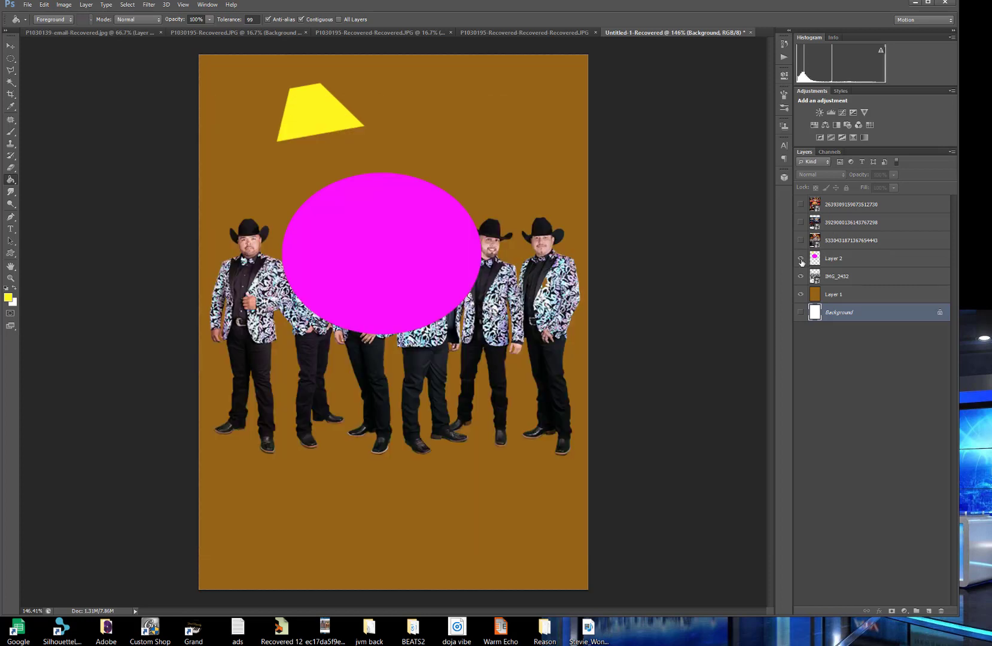
left_click(801, 259)
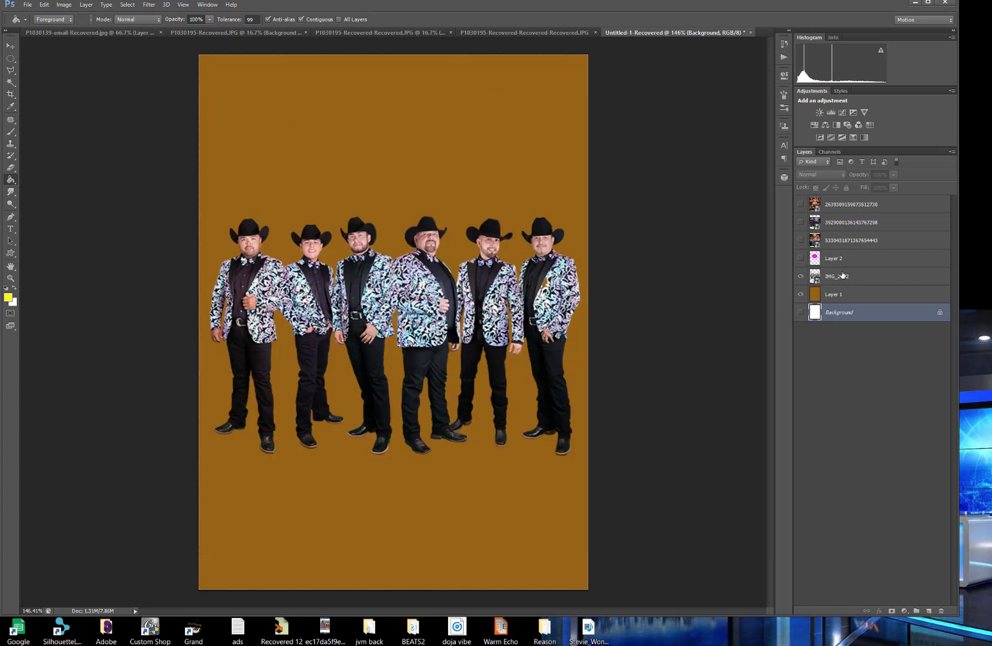
Rename the IMG_2432 layer as group.
left_click(842, 275)
double_click(836, 276)
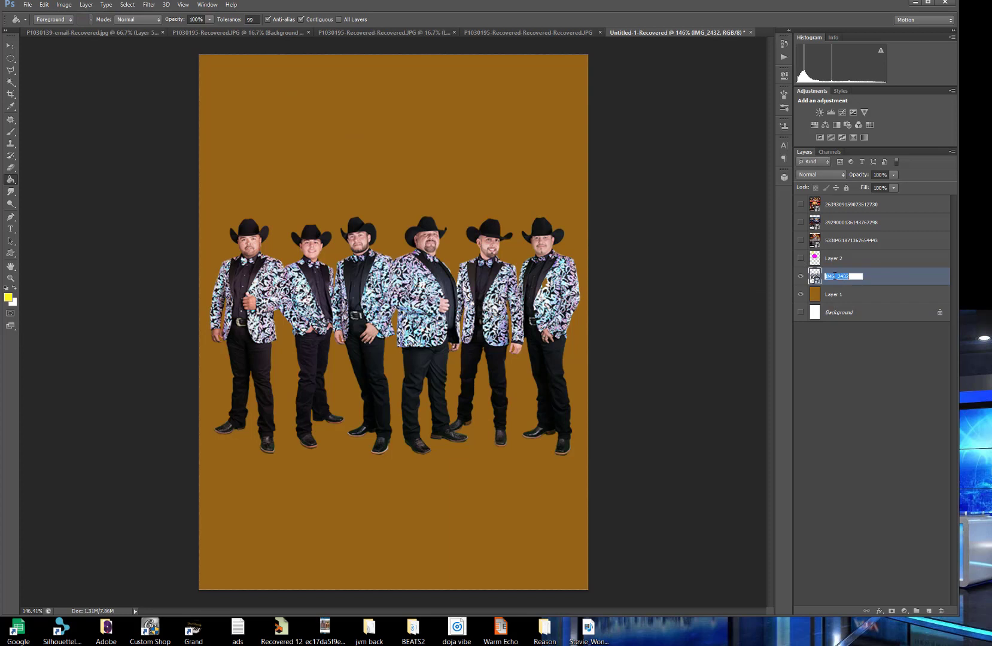
type("group")
key("Return")
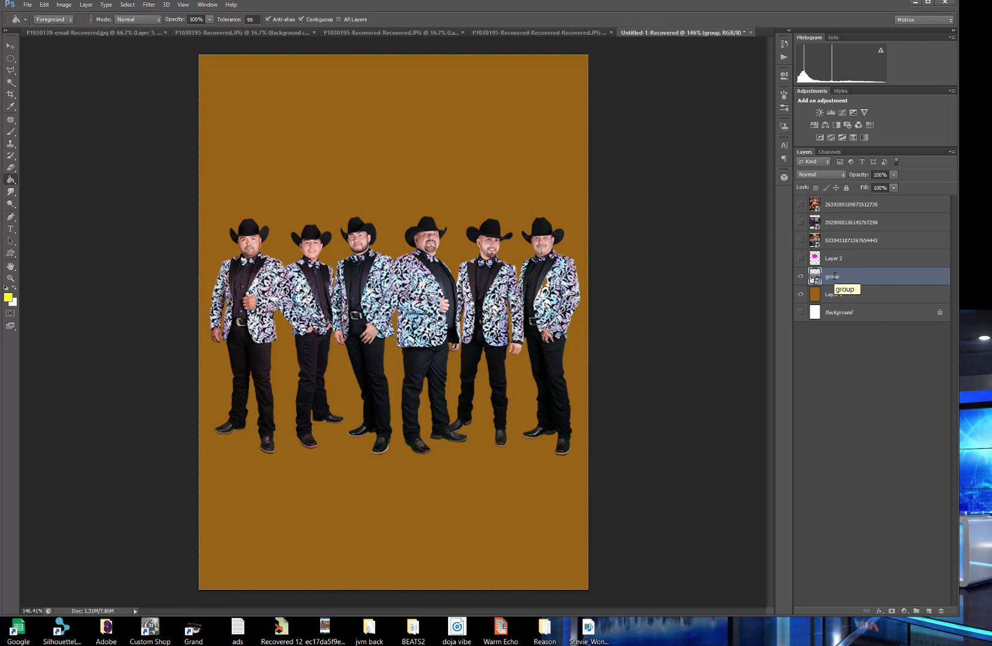
Duplicate the group layer and shift the copy slightly left and up with the Move tool.
left_click(10, 46)
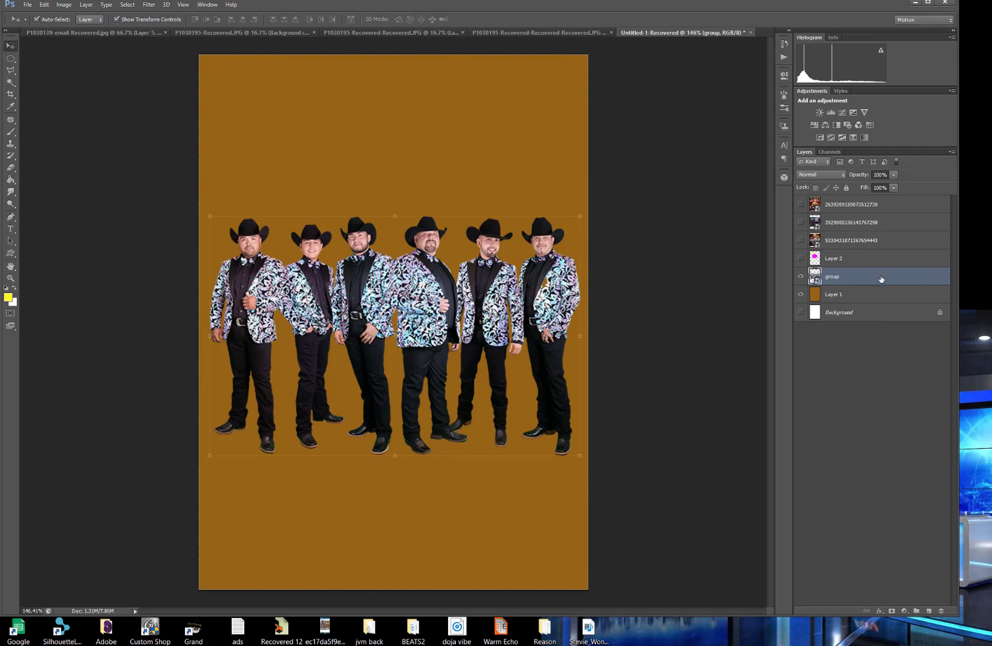
left_click_drag(883, 278, 929, 610)
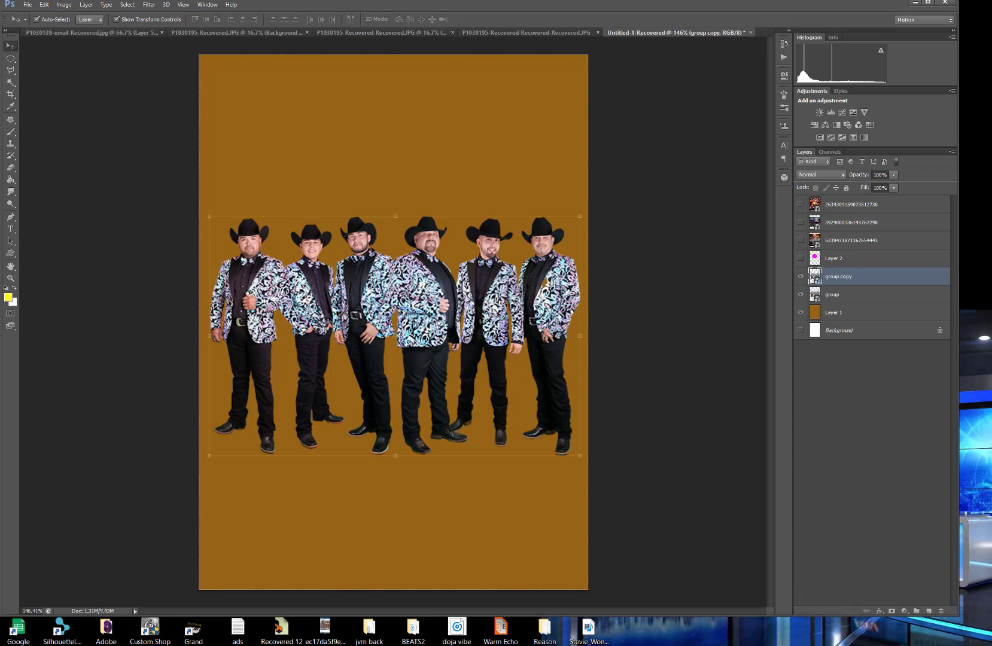
mouse_move(423, 236)
left_mouse_down()
mouse_move(433, 282)
mouse_move(422, 241)
left_mouse_up()
left_click_drag(423, 244, 423, 245)
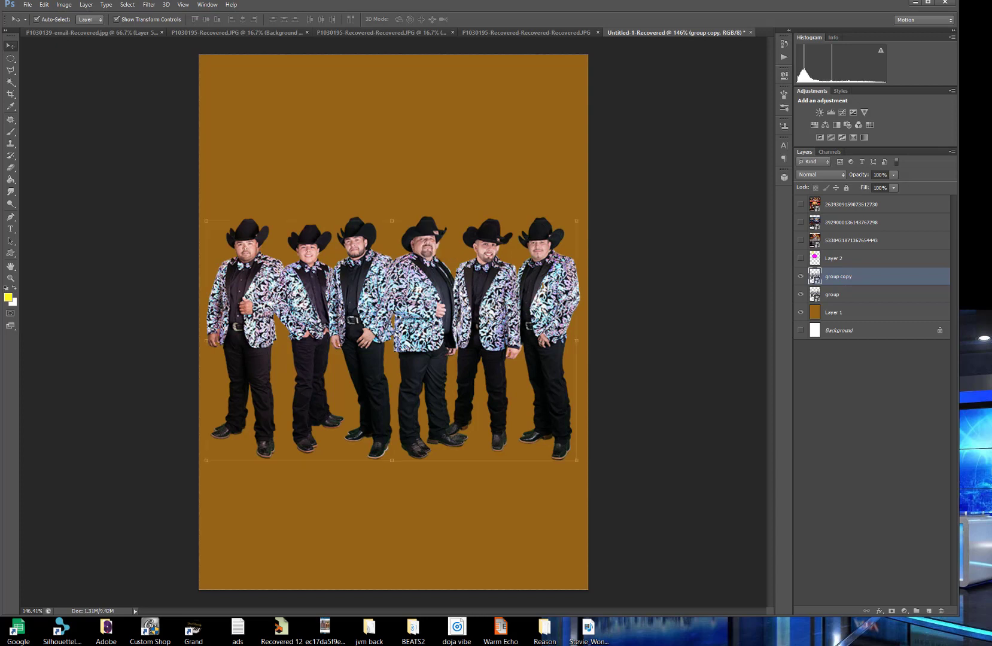
left_click_drag(493, 298, 492, 291)
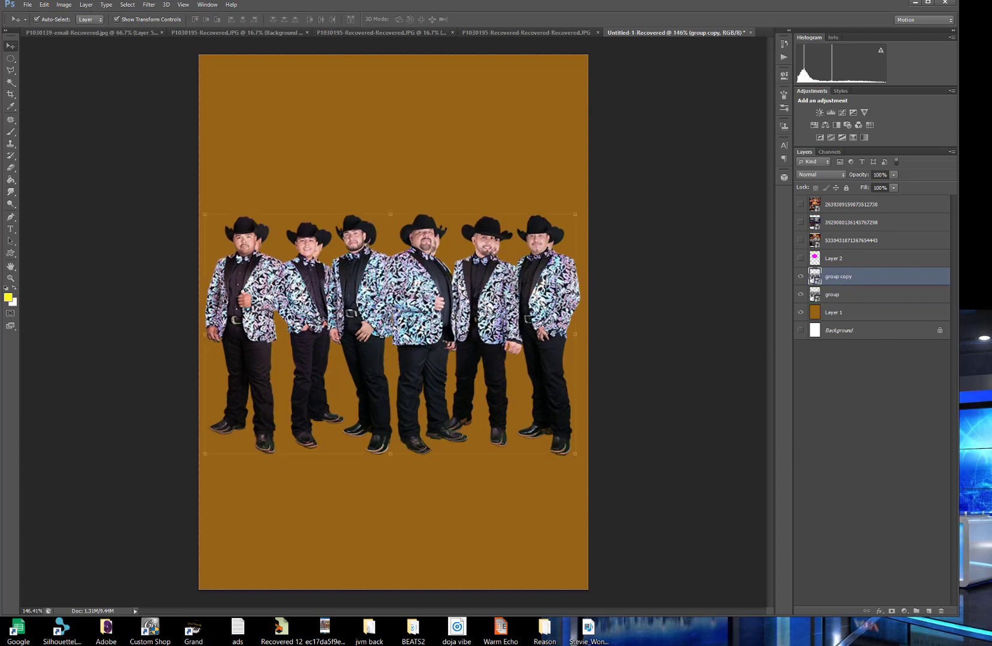
Move and scale the original group layer behind the copy to 85.83% width and 94.03% height, and apply the transform.
left_click(869, 297)
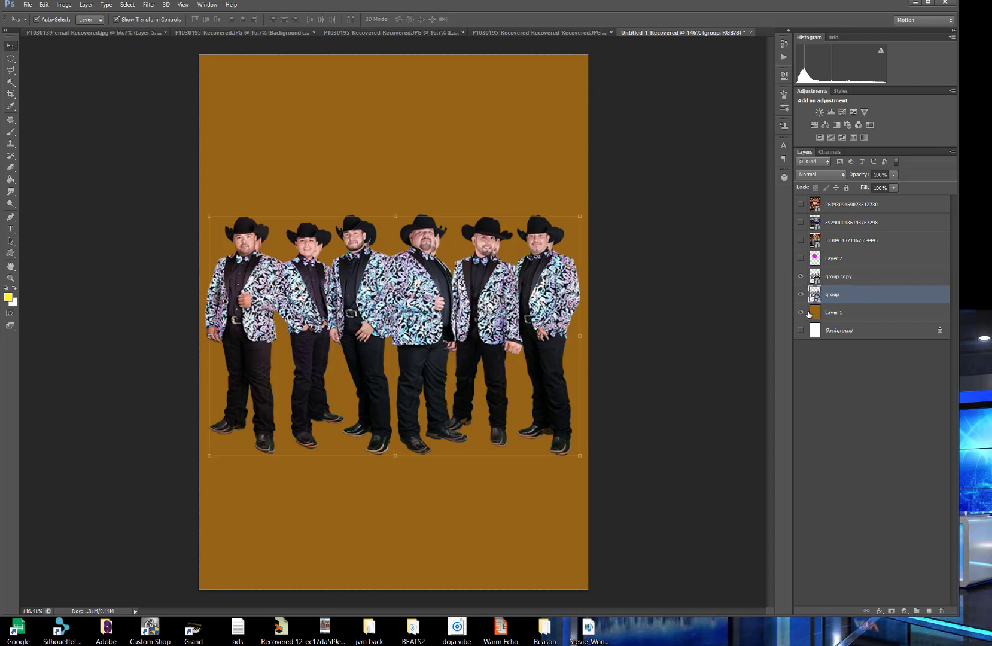
left_click(581, 217)
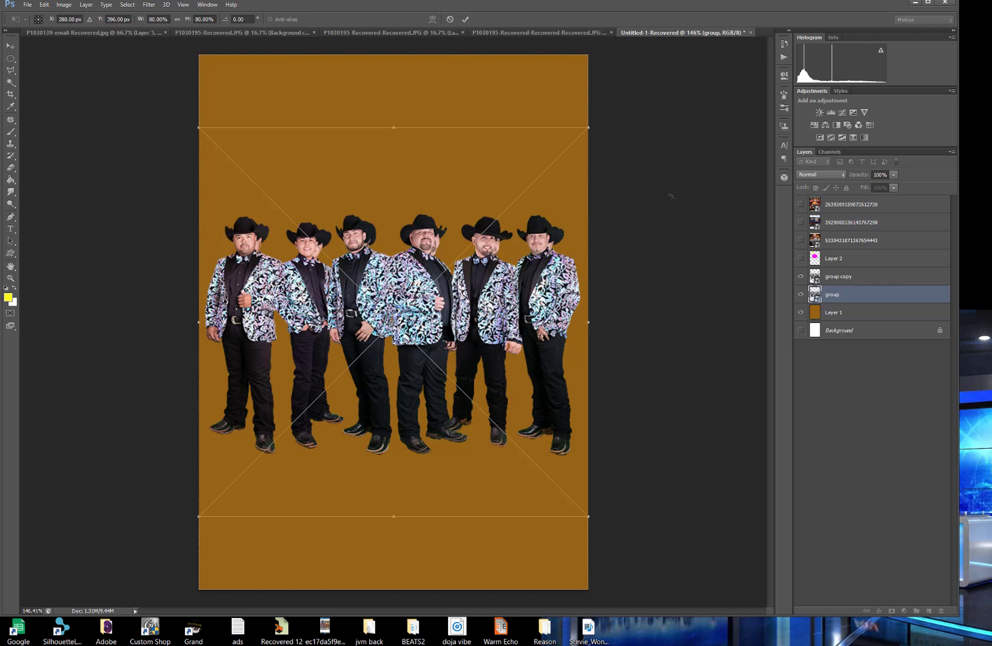
key("Escape")
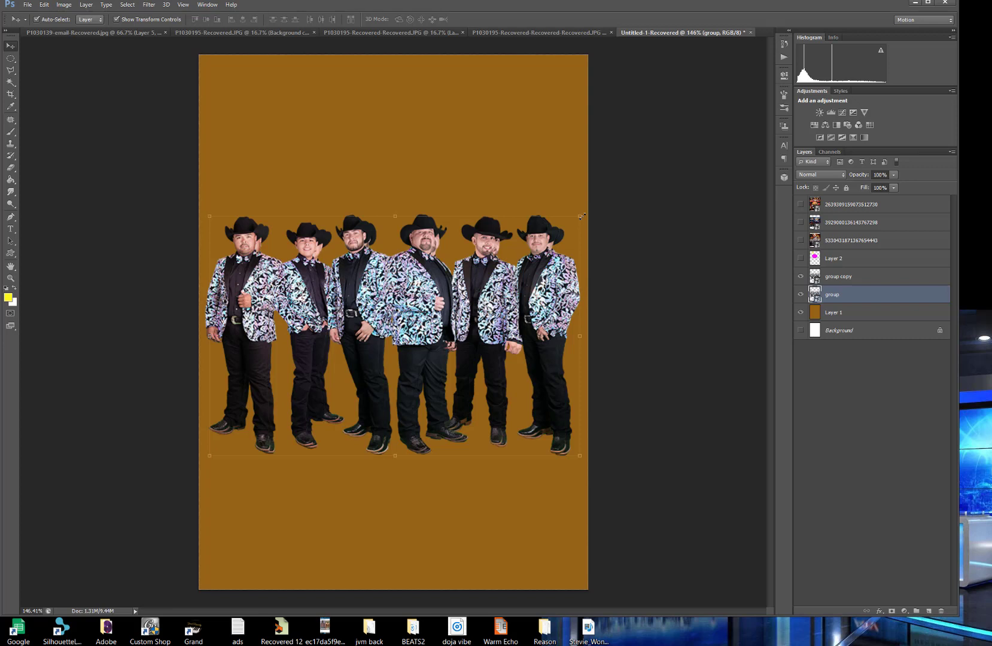
left_click_drag(581, 216, 564, 229)
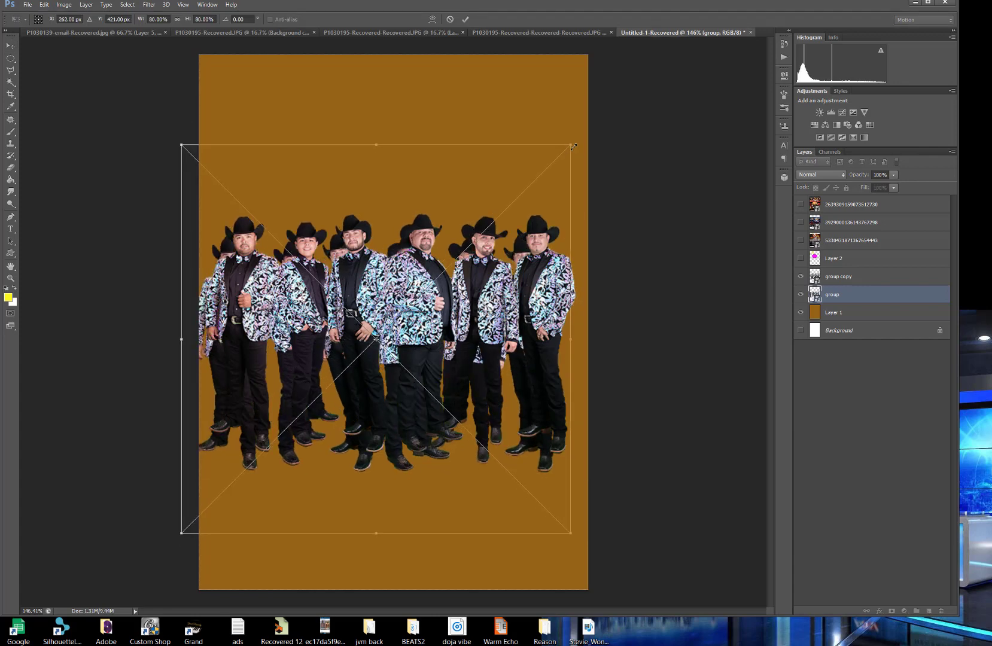
left_click_drag(572, 143, 601, 75)
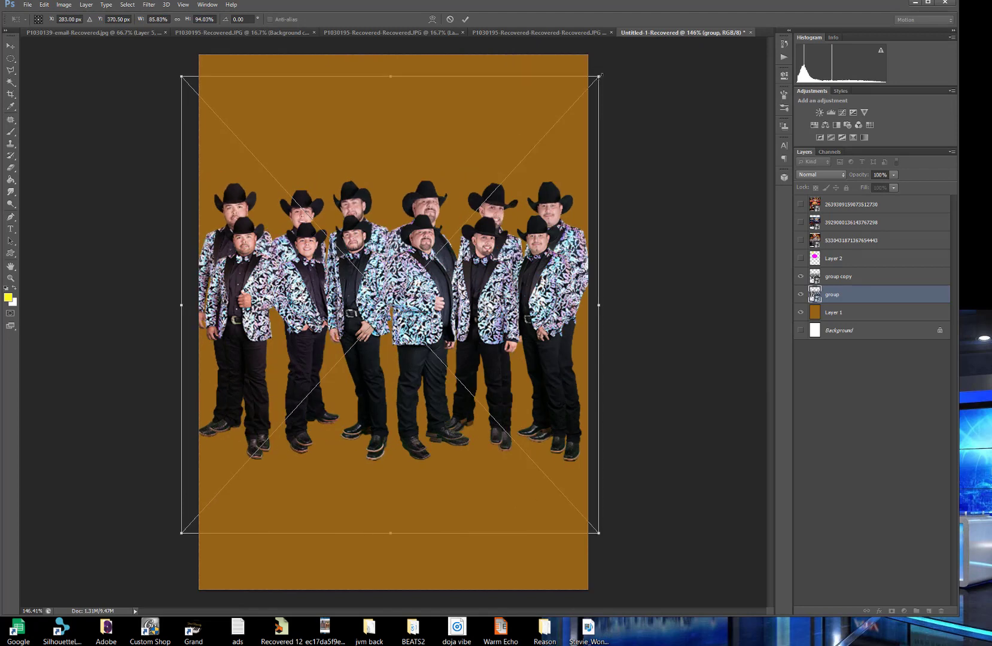
key("Return")
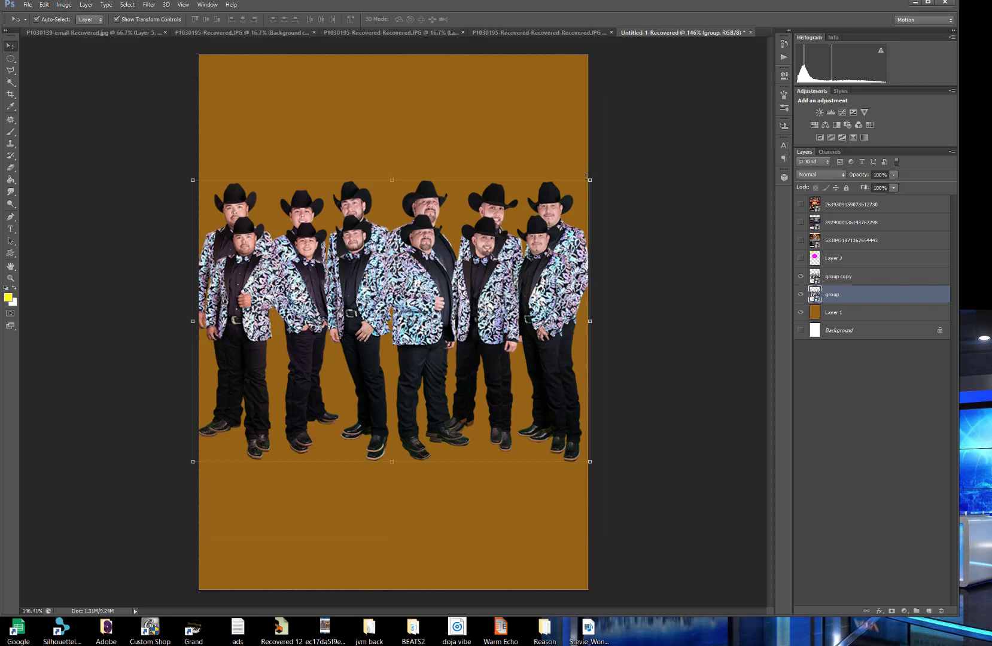
Scale the group layer to 133.19% width and 145.83% height, position it behind the copy, and apply the transform.
left_click_drag(546, 207, 430, 201)
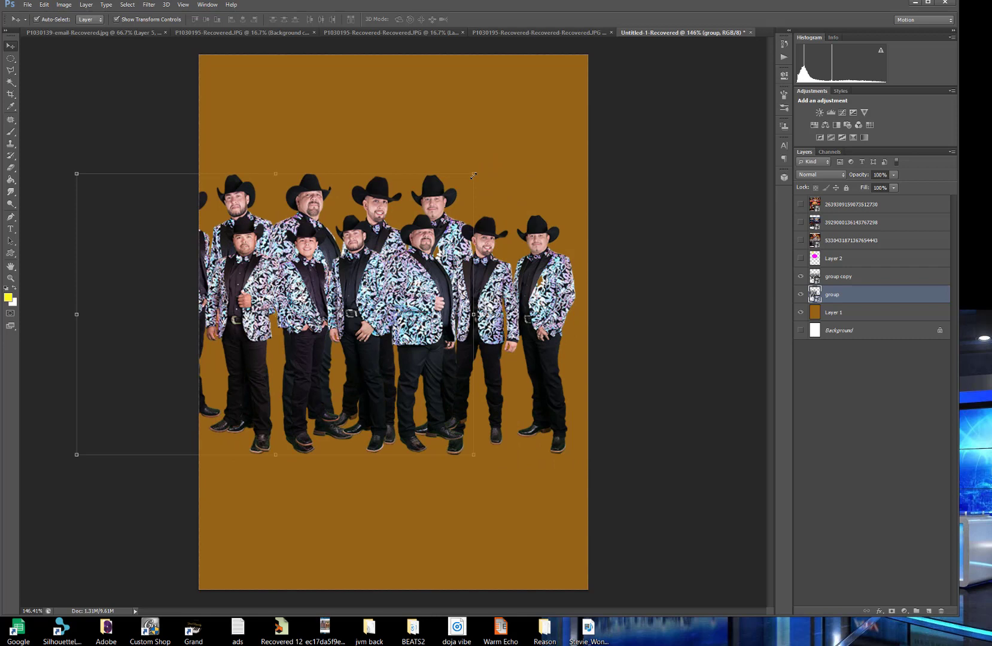
left_click_drag(474, 174, 487, 171)
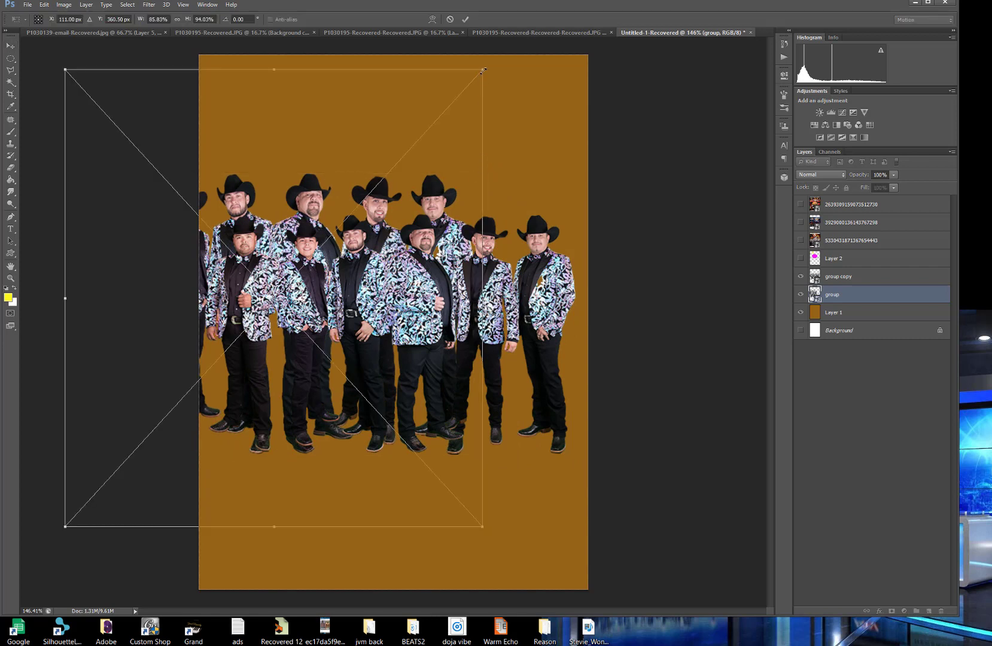
left_click_drag(482, 71, 722, 1)
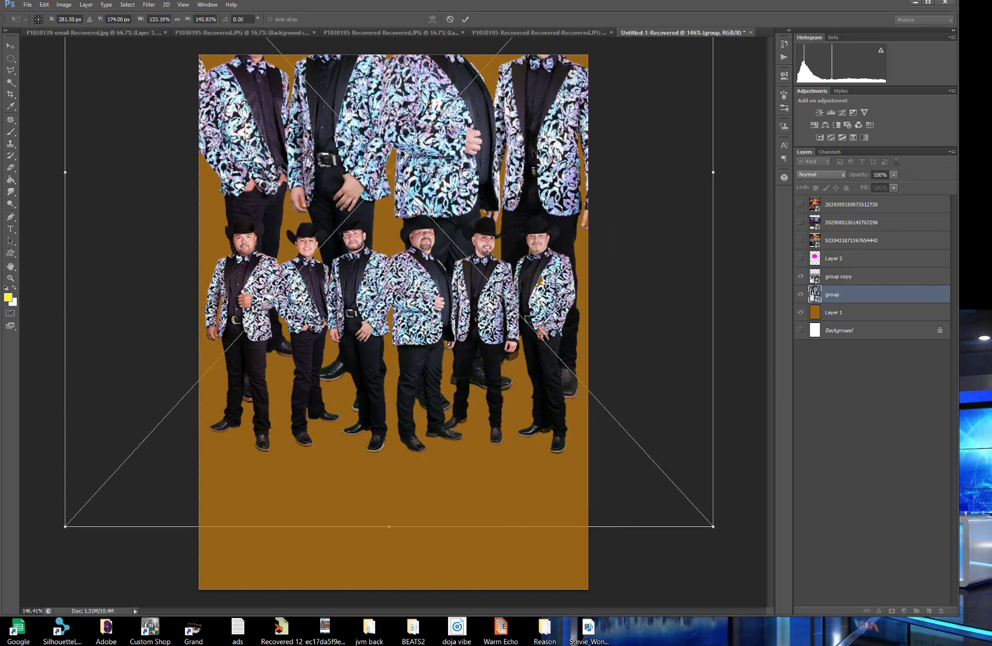
left_click_drag(549, 120, 528, 255)
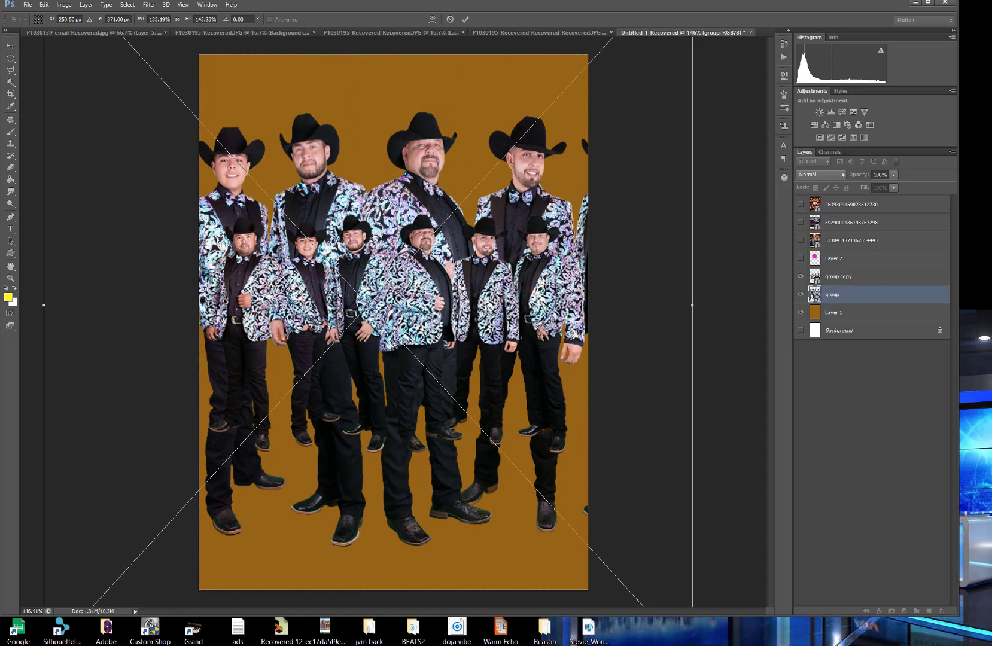
left_click_drag(422, 206, 434, 163)
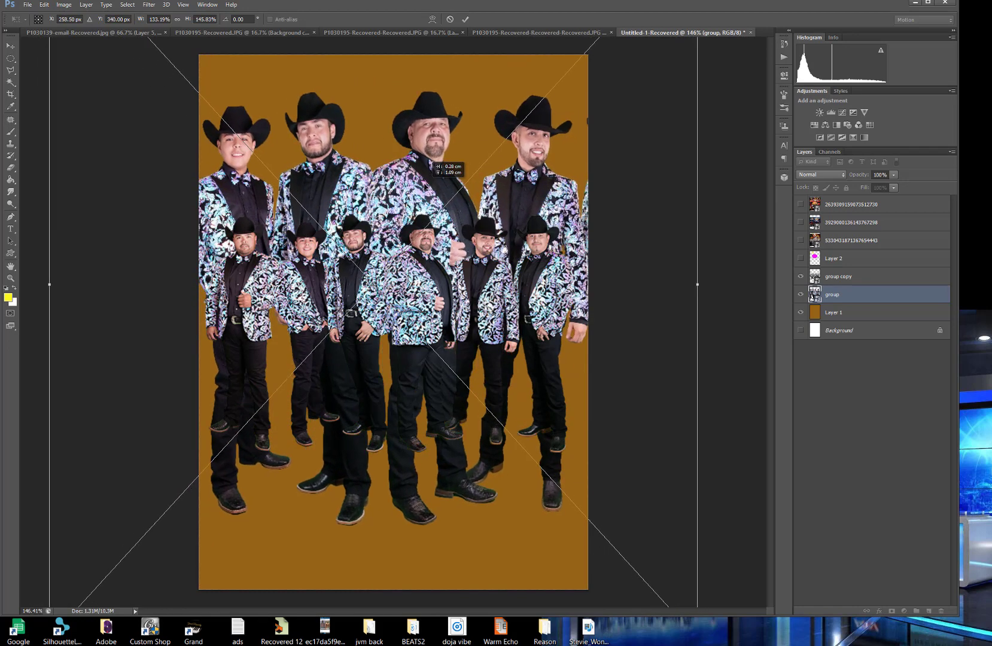
key("Return")
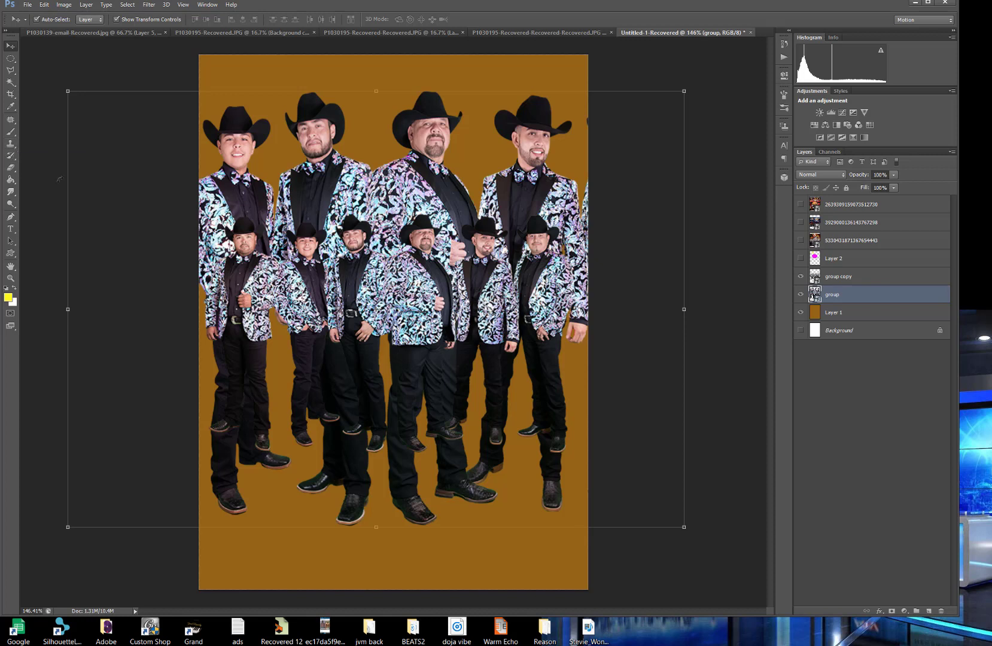
Select Layer 2 and make its yellow and magenta shapes visible.
left_click(11, 169)
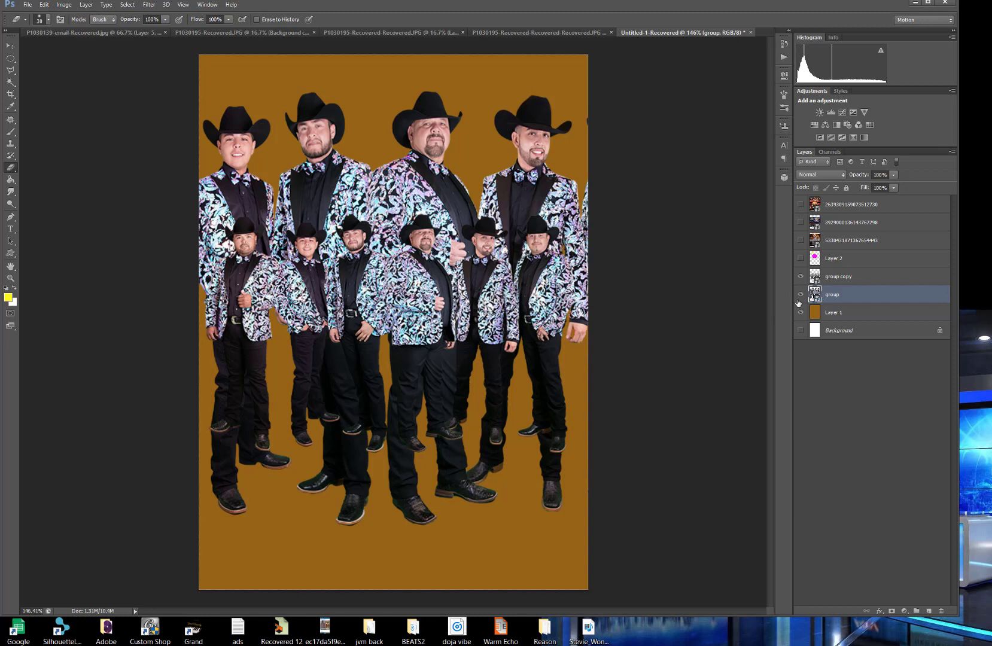
left_click(840, 277)
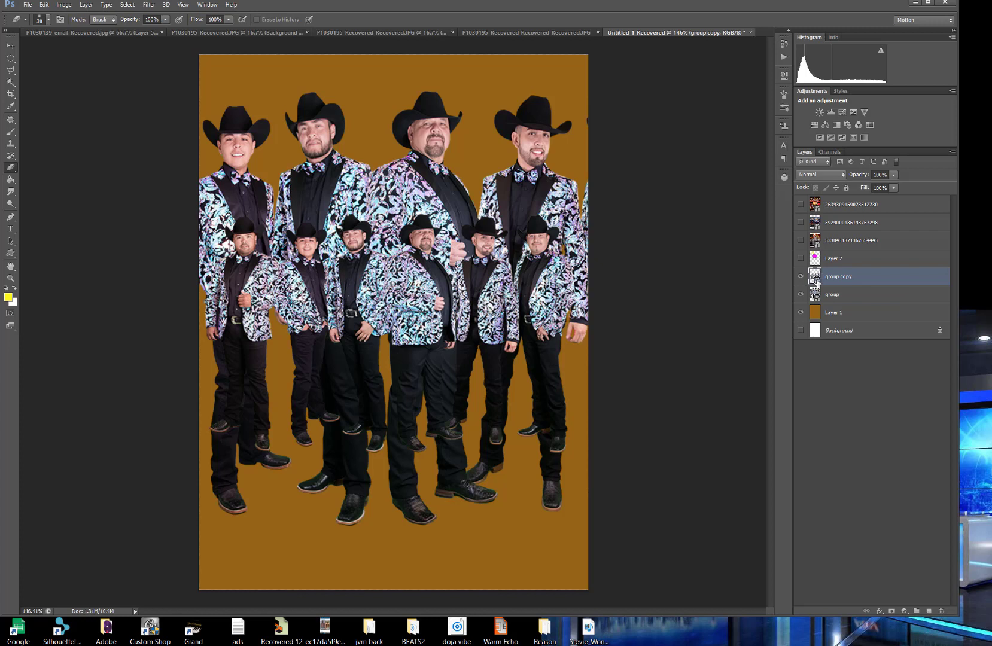
left_click(846, 257)
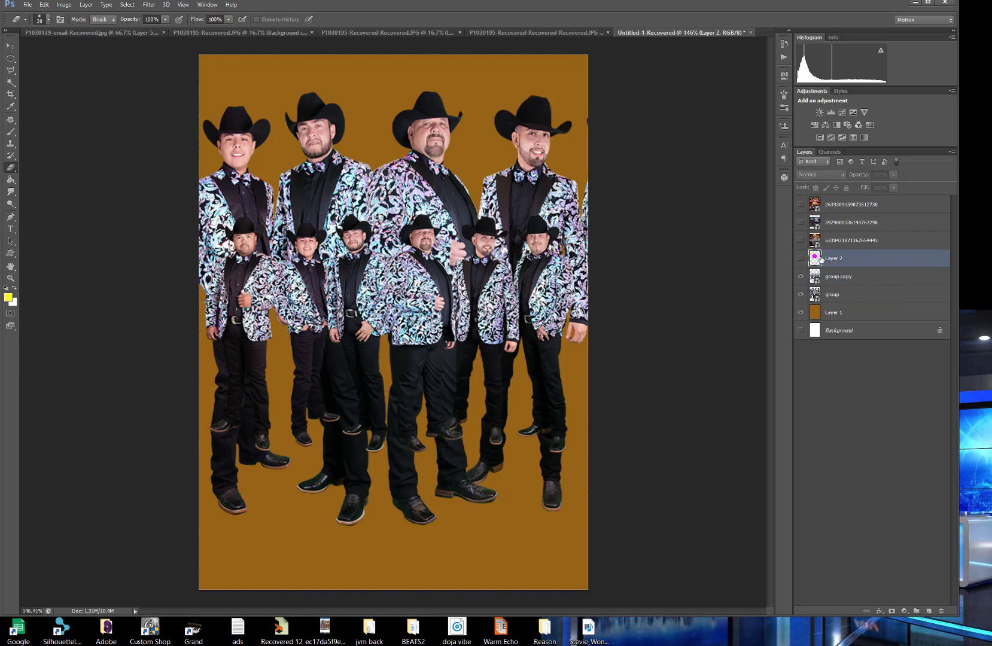
left_click(801, 259)
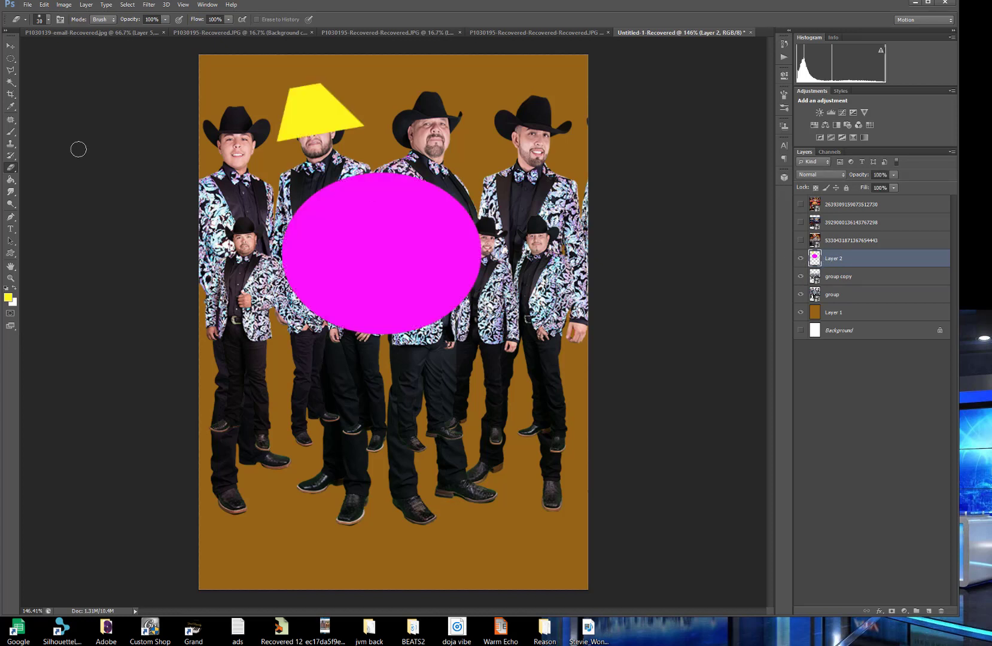
Erase the lower part of the magenta ellipse on Layer 2 with a 100 px eraser, and undo the stroke.
left_click(10, 50)
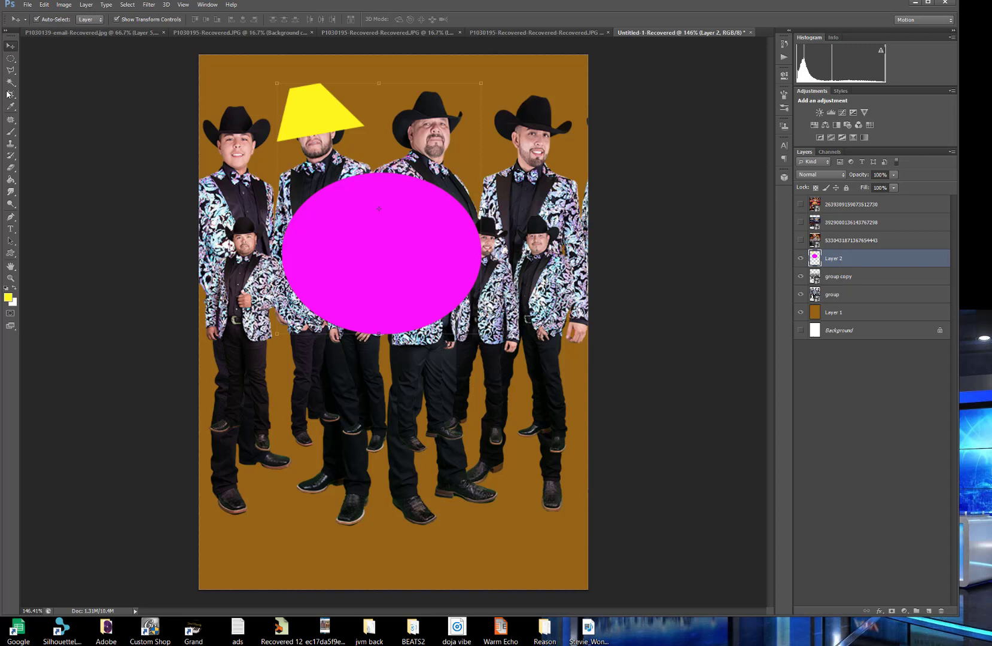
left_click(8, 170)
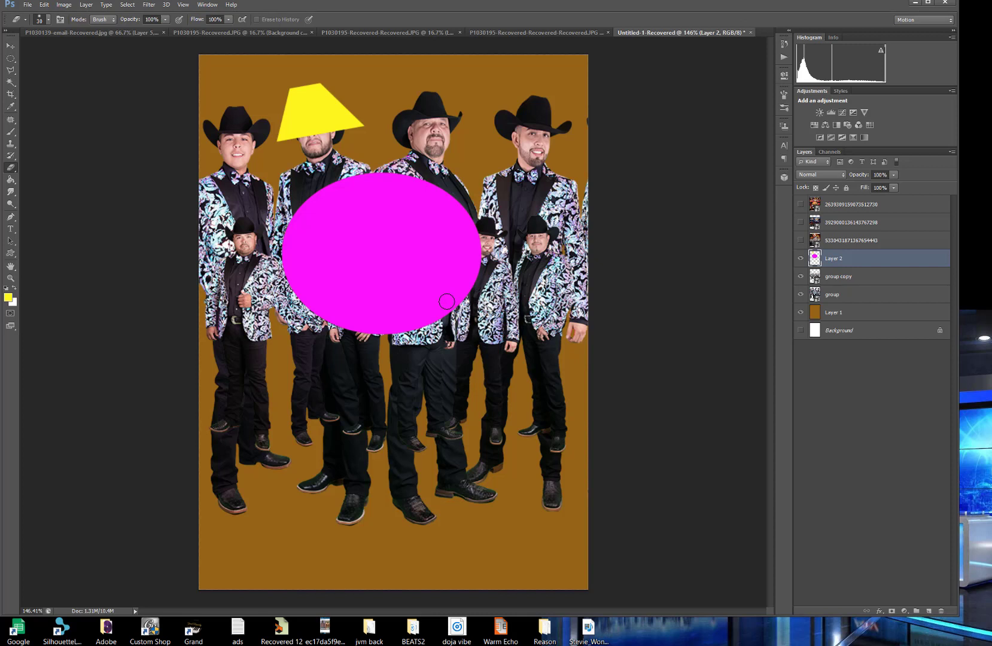
key("bracketright")
key("bracketright")
key("bracketright")
key("bracketright")
key("bracketright")
key("bracketright")
mouse_move(472, 299)
left_mouse_down()
mouse_move(371, 331)
mouse_move(272, 329)
mouse_move(359, 311)
mouse_move(430, 314)
mouse_move(294, 332)
left_mouse_up()
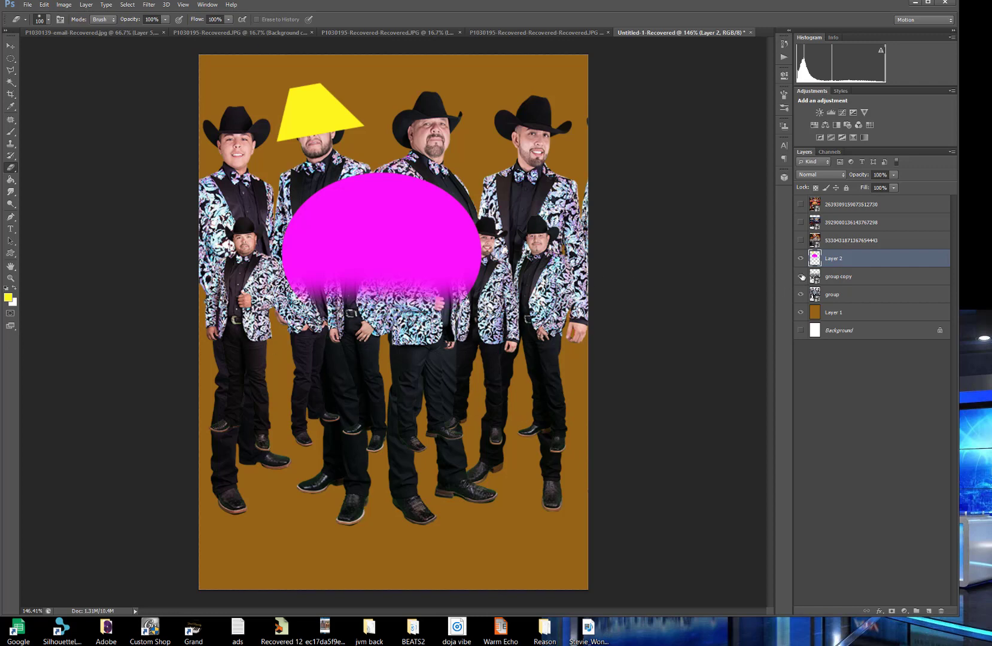
left_click(44, 5)
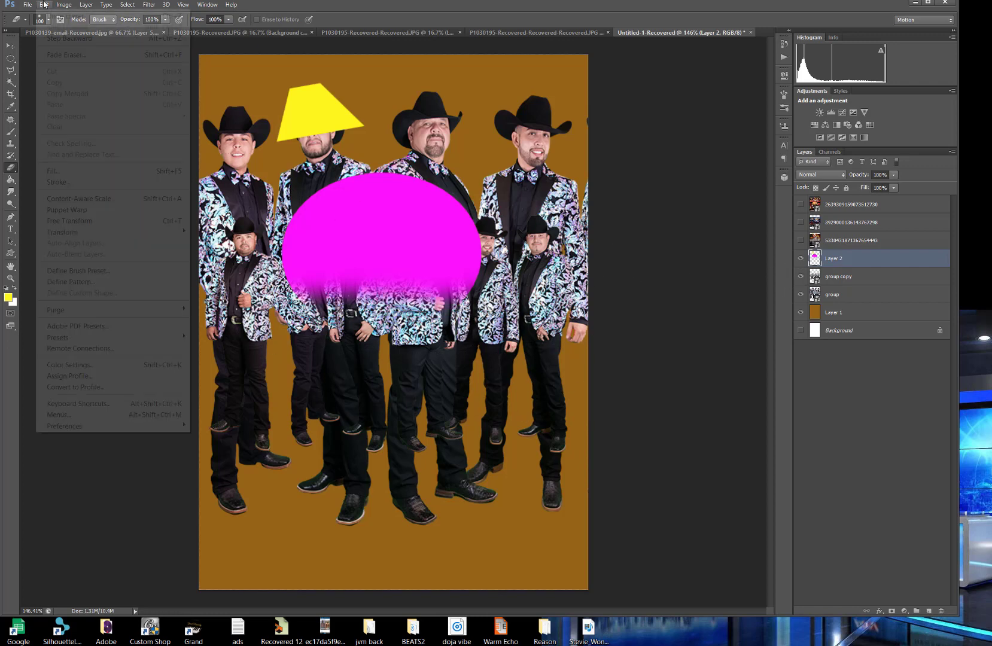
left_click(50, 16)
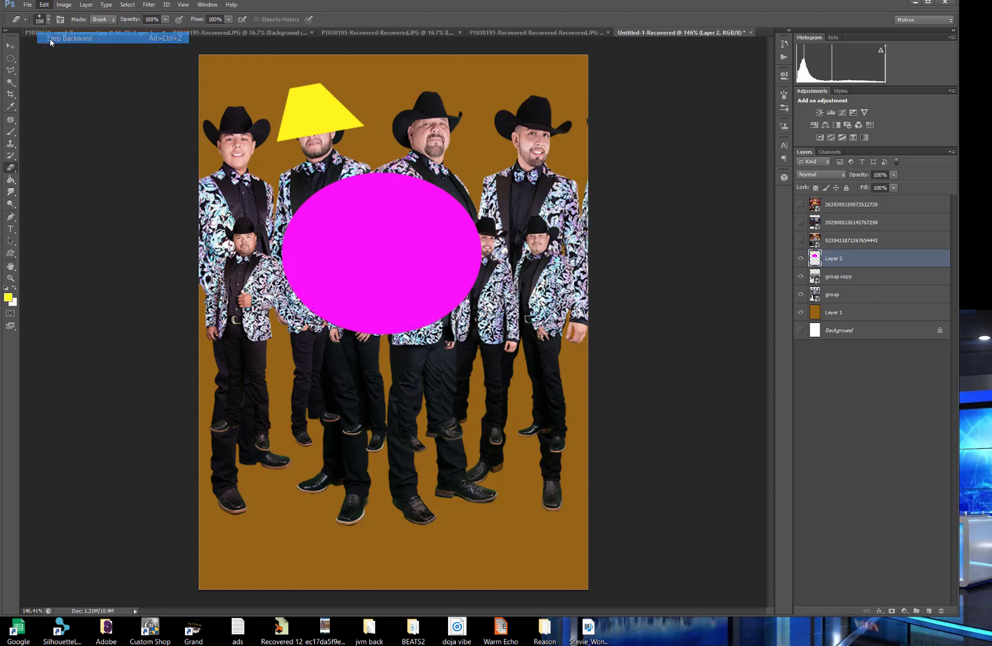
left_click(835, 295)
left_click(860, 277)
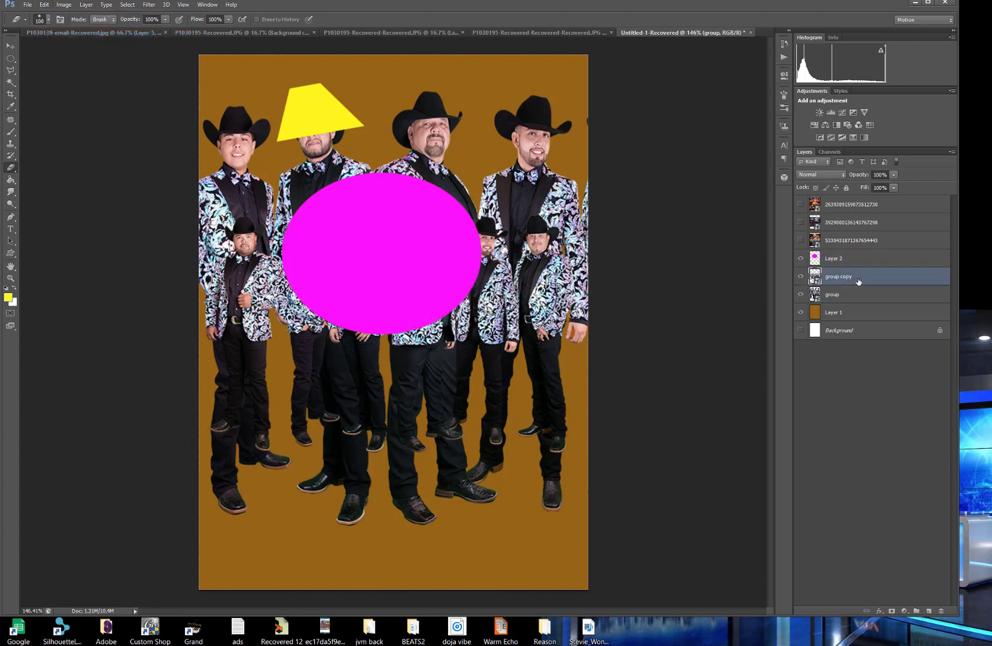
left_click(855, 294)
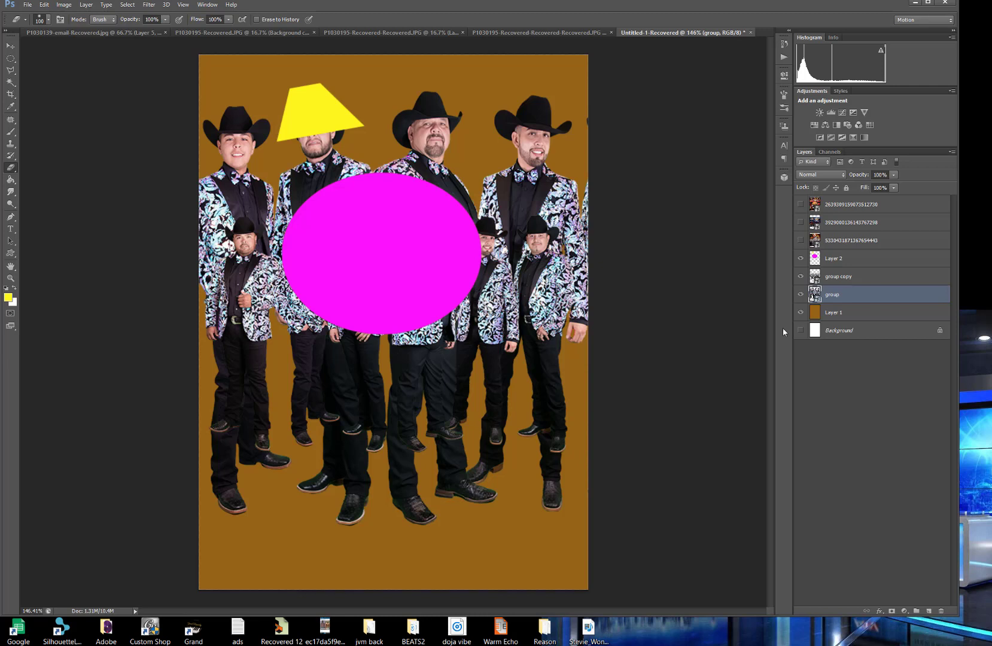
right_click(848, 296)
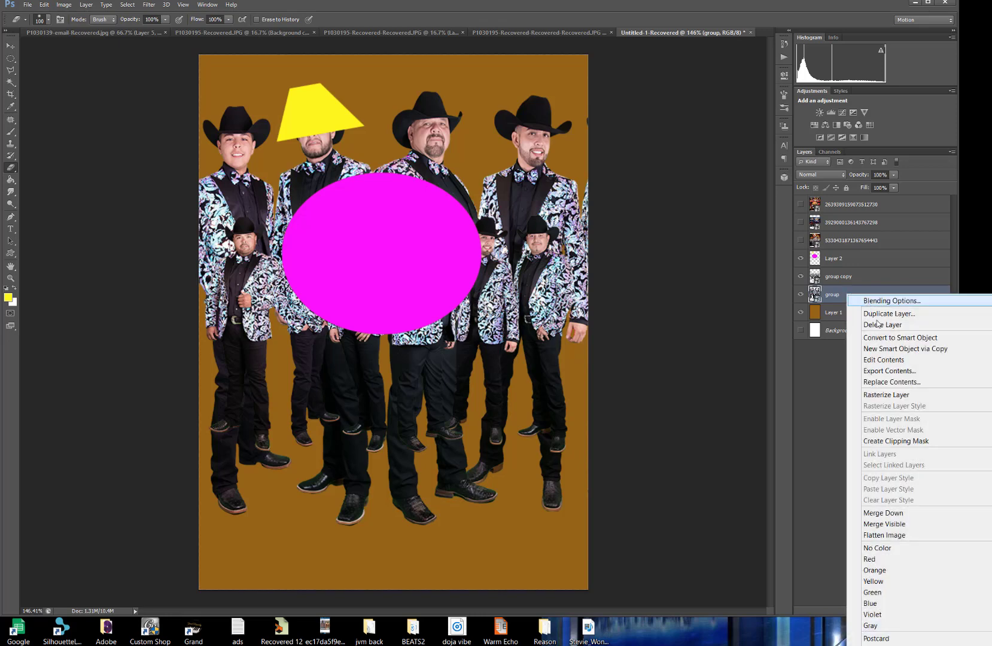
left_click(822, 367)
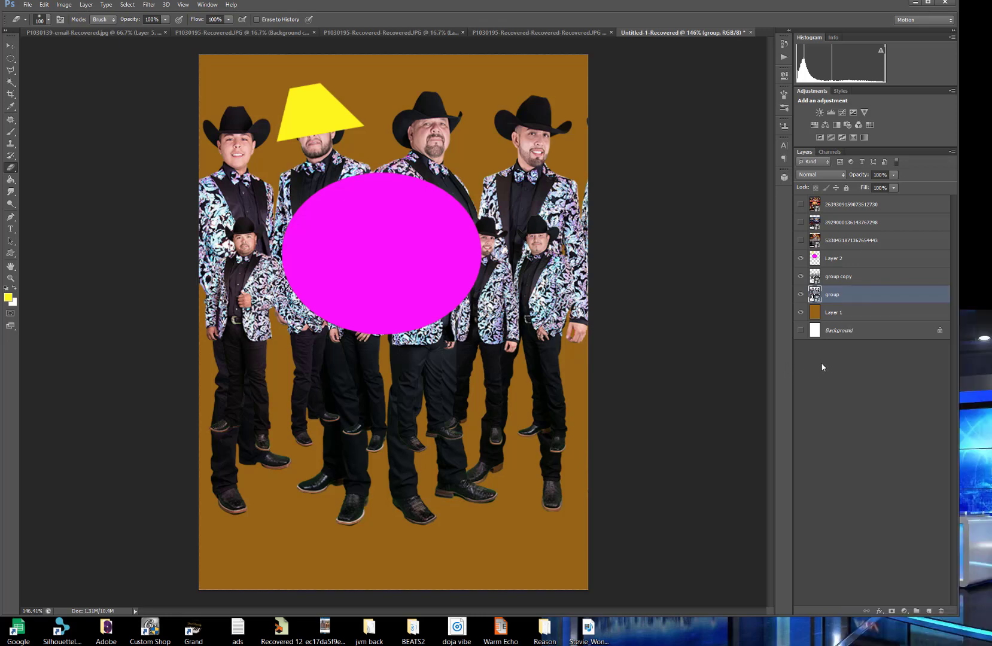
left_click(852, 277)
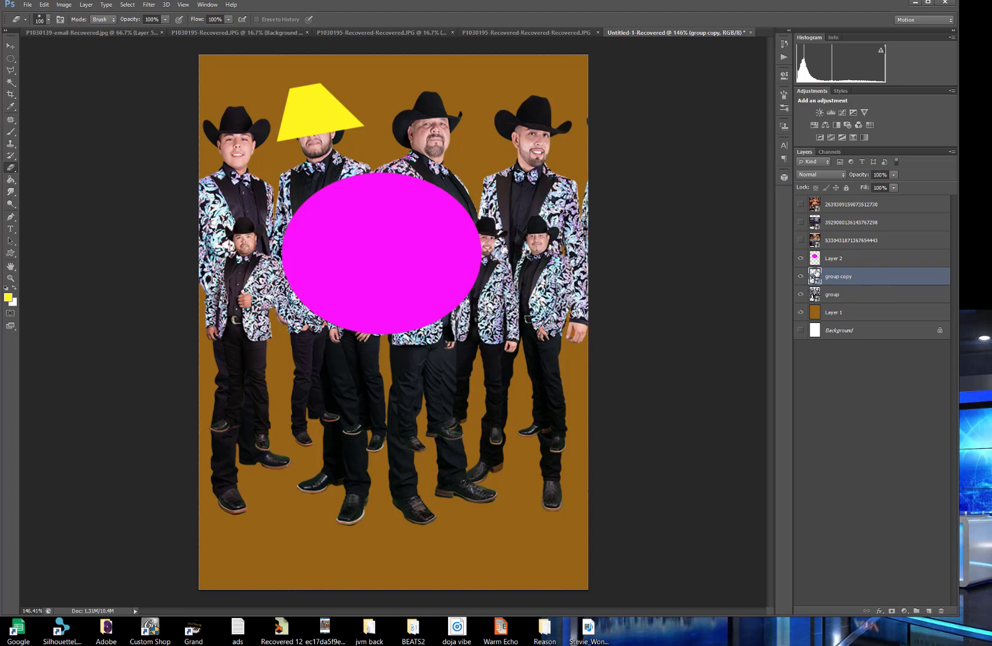
left_click(11, 46)
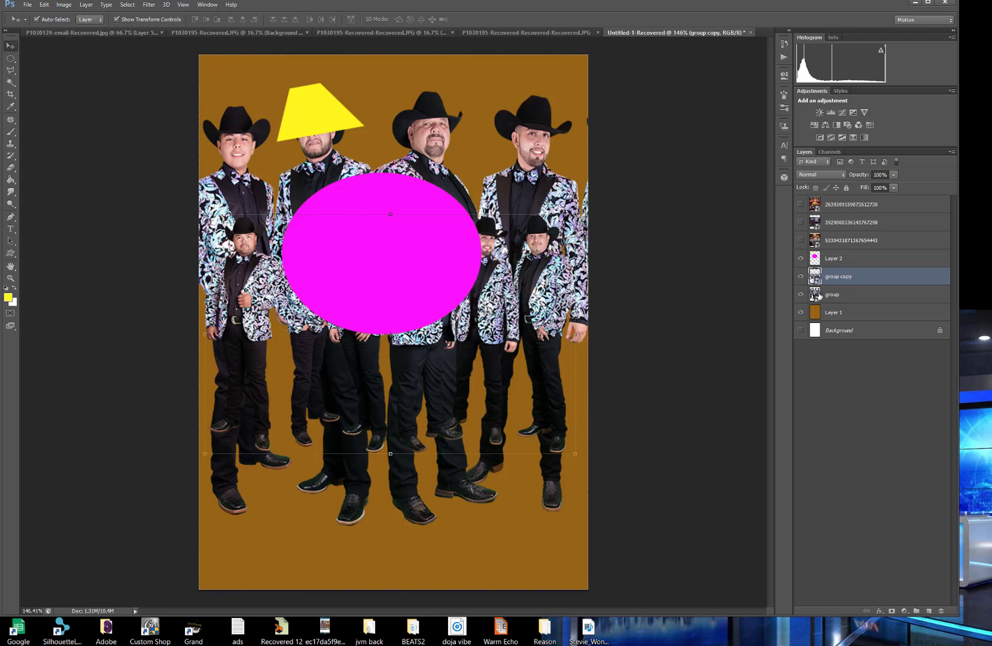
Rasterize the group layer.
left_click(837, 294)
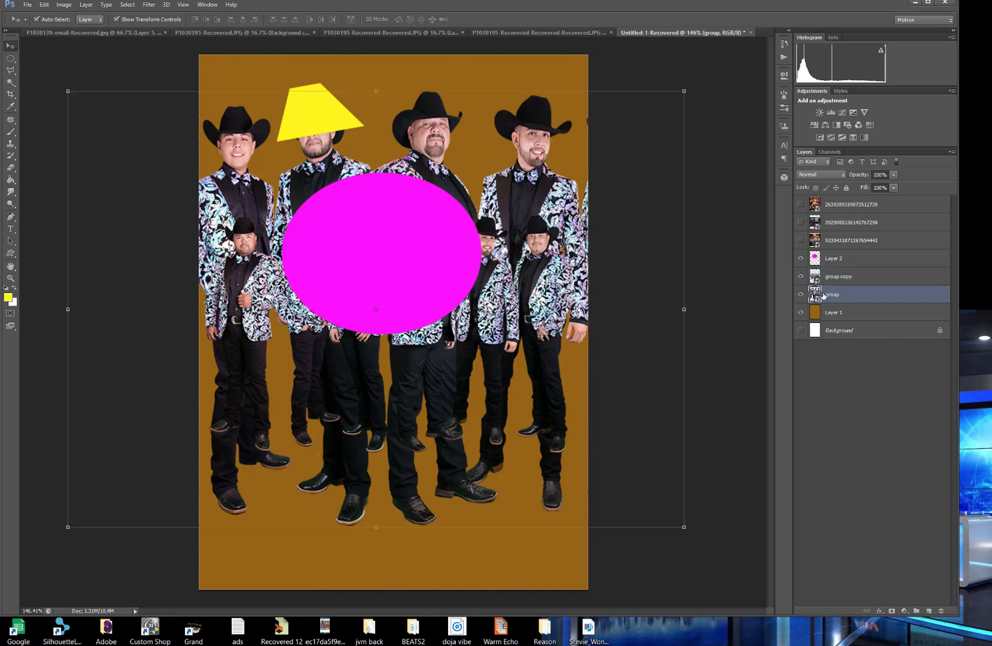
right_click(842, 297)
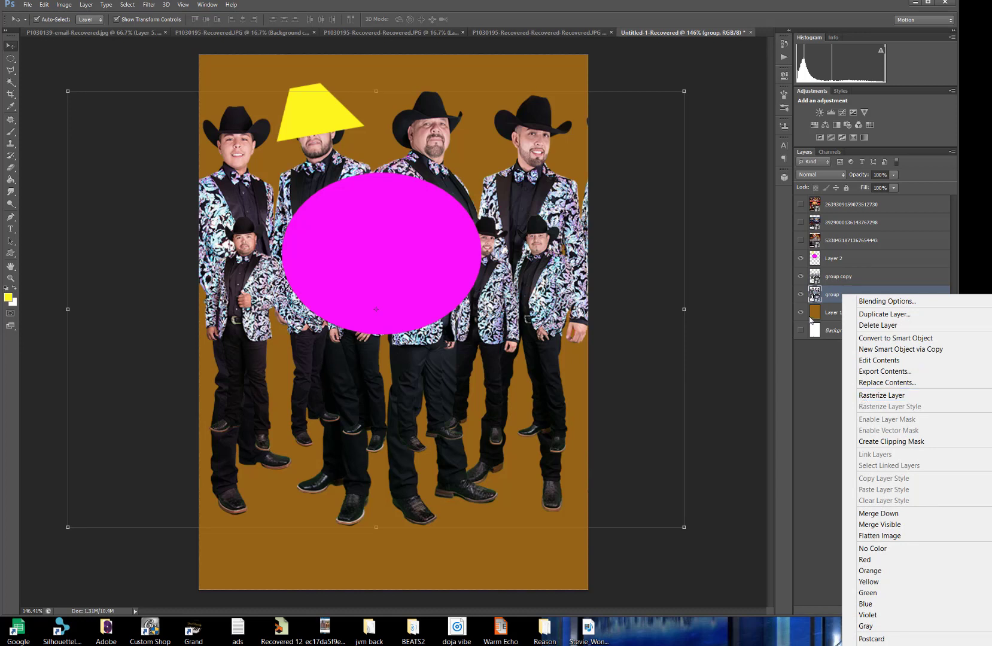
left_click(870, 400)
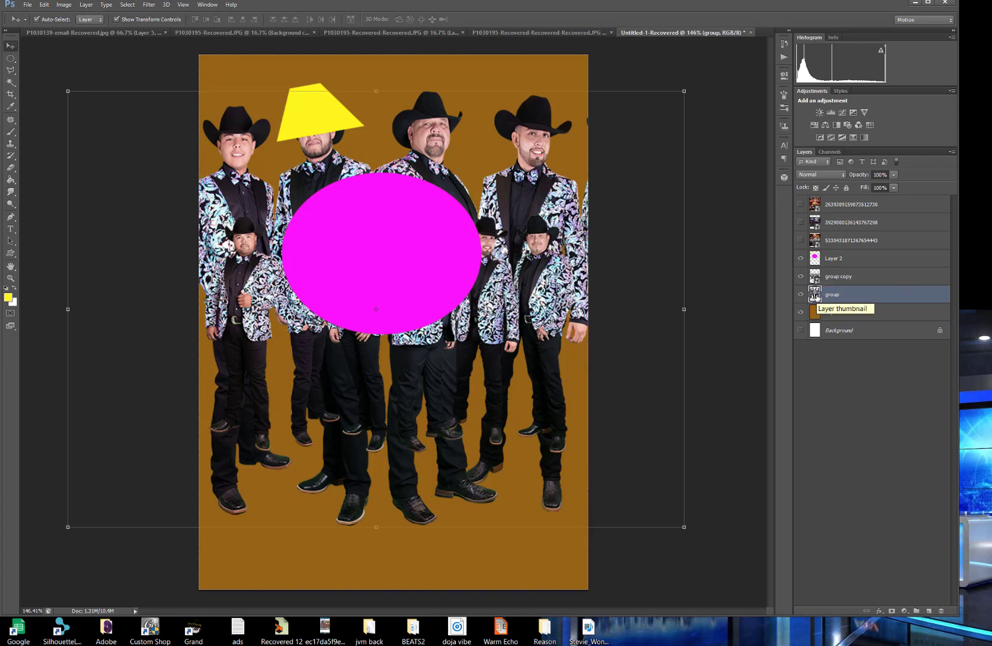
Erase the lower bodies of the large figures on the group layer with a 400 px eraser, and hide Layer 2.
left_click(11, 169)
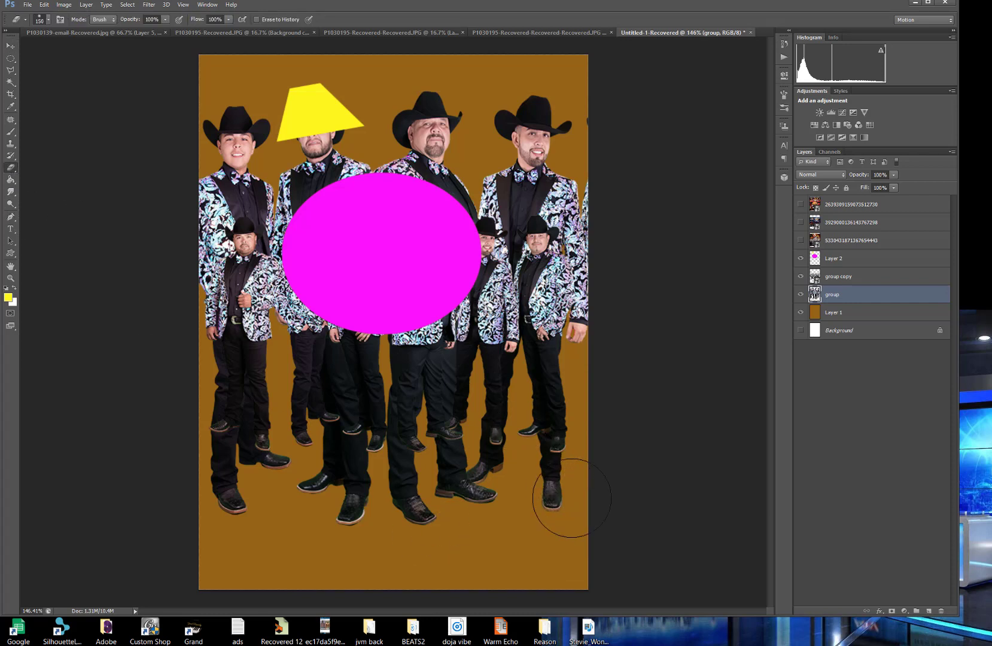
key("bracketright")
key("bracketright")
key("bracketright")
key("bracketright")
key("bracketright")
key("bracketright")
key("bracketright")
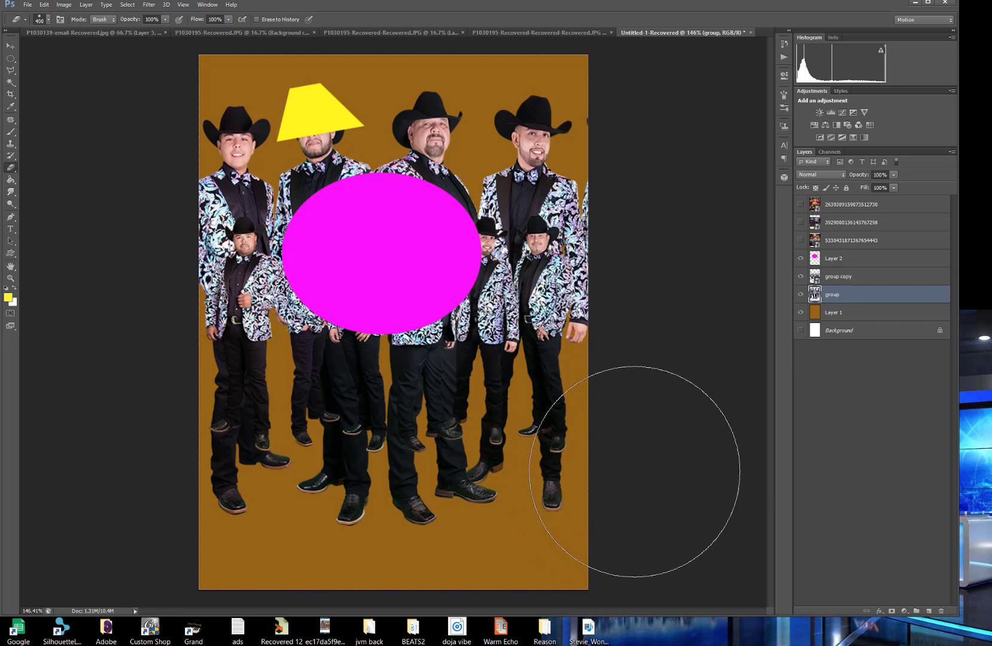
mouse_move(622, 472)
left_mouse_down()
mouse_move(539, 481)
mouse_move(196, 468)
mouse_move(297, 457)
mouse_move(436, 464)
mouse_move(613, 446)
mouse_move(229, 422)
mouse_move(258, 406)
mouse_move(538, 411)
mouse_move(591, 395)
mouse_move(488, 410)
mouse_move(268, 410)
mouse_move(380, 447)
left_mouse_up()
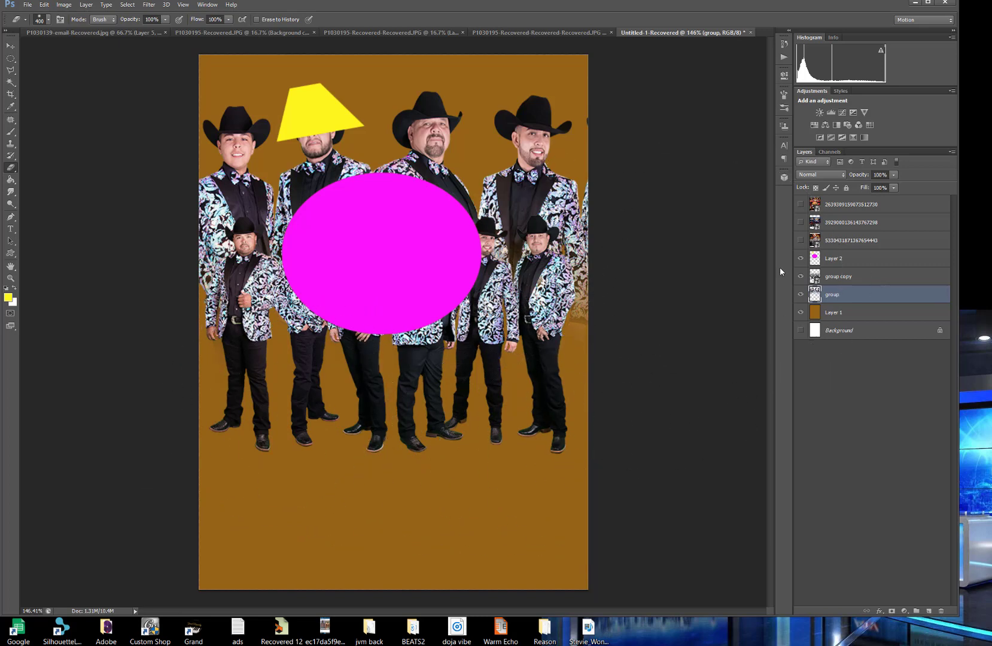
left_click(801, 259)
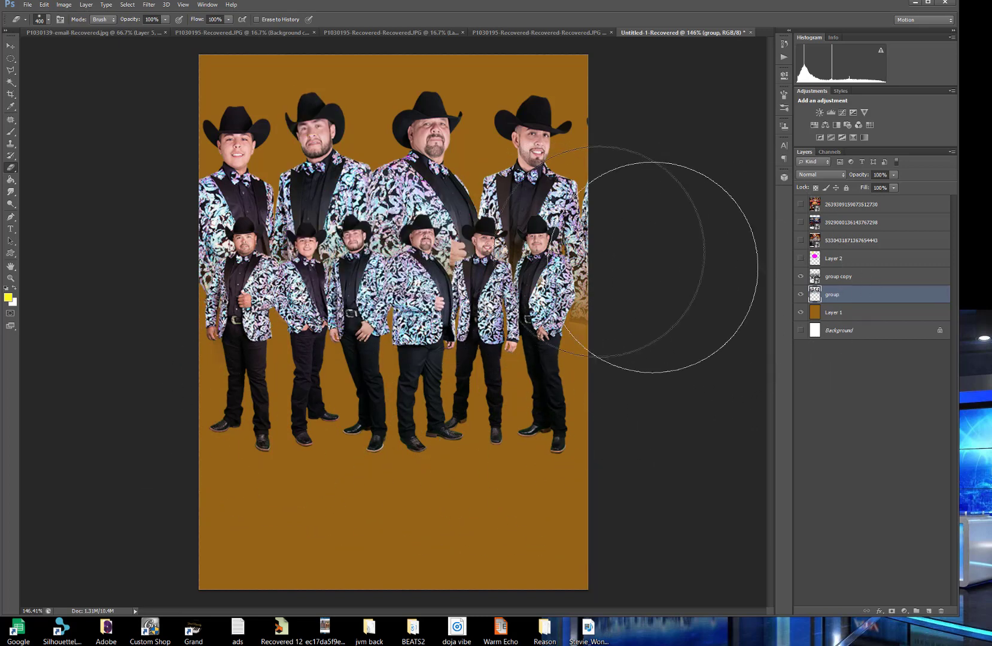
Move the erased group layer up and left behind the smaller figures, and hide the group copy layer.
left_click(10, 45)
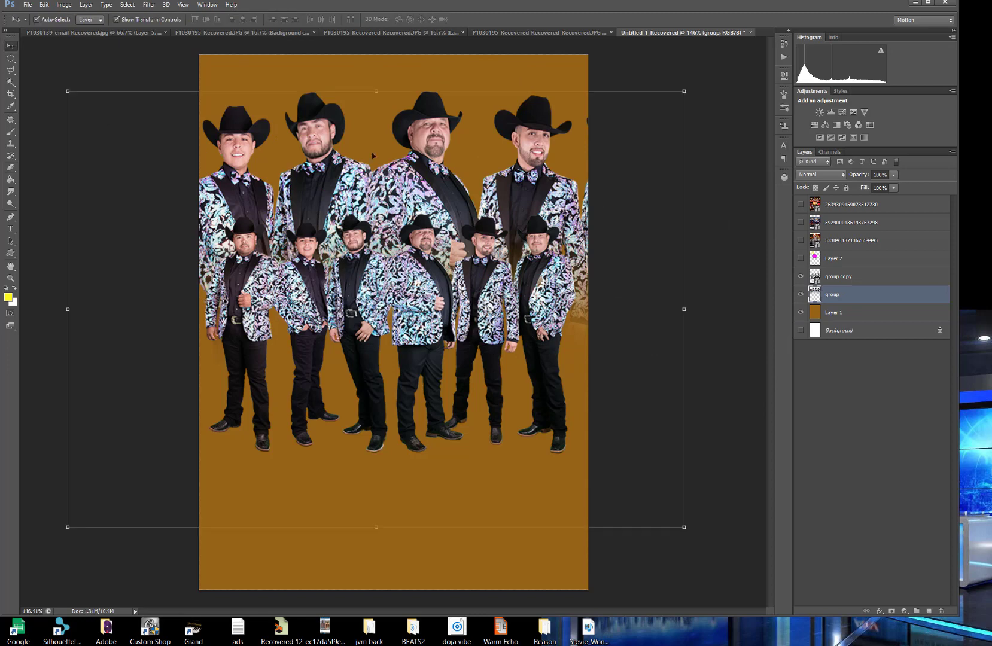
mouse_move(422, 185)
left_mouse_down()
mouse_move(455, 161)
mouse_move(434, 181)
mouse_move(437, 160)
mouse_move(429, 178)
left_mouse_up()
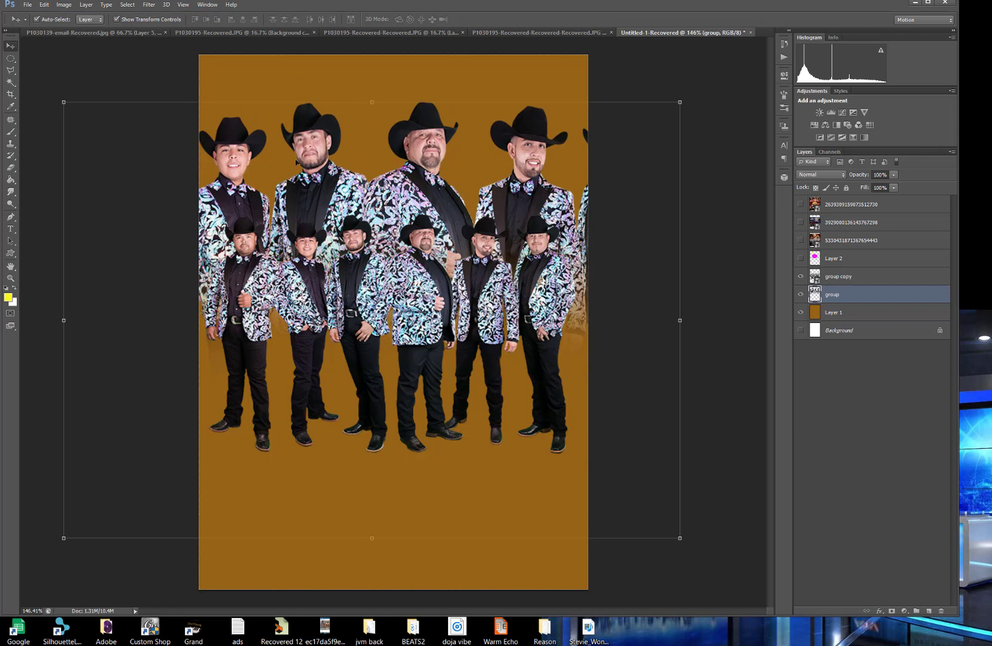
left_click_drag(426, 222, 391, 172)
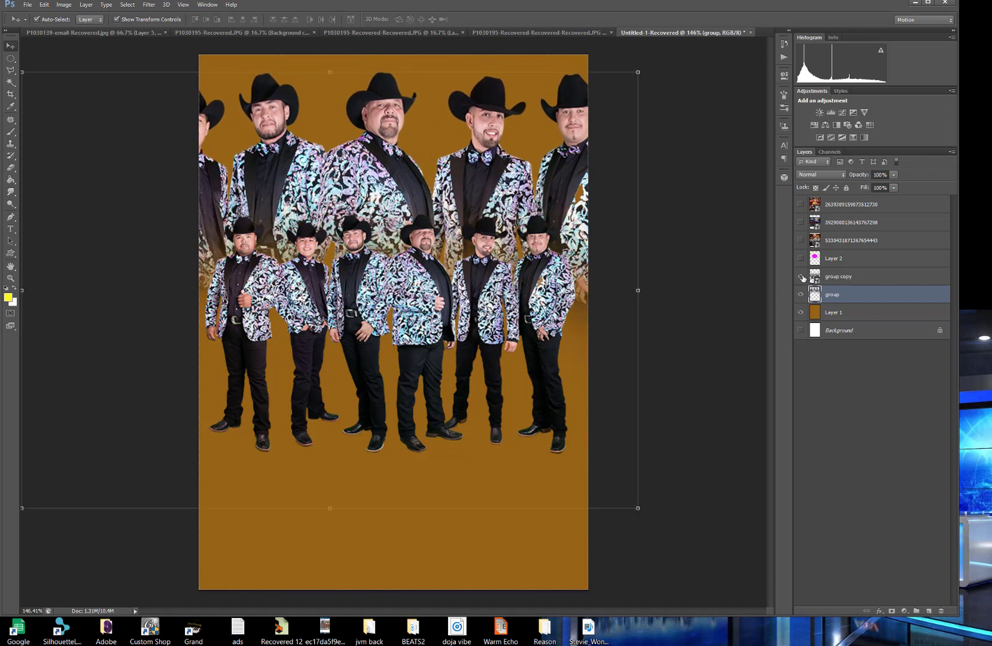
left_click(801, 276)
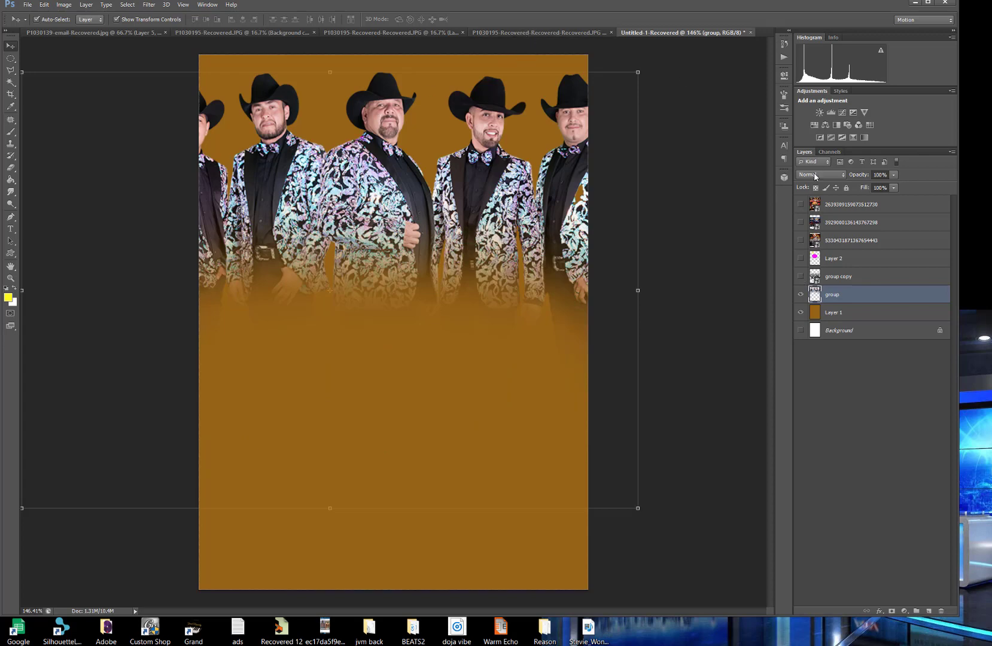
Show the two flyer layers directly above Layer 2 to compare their group layouts, and hide both again.
left_click(799, 240)
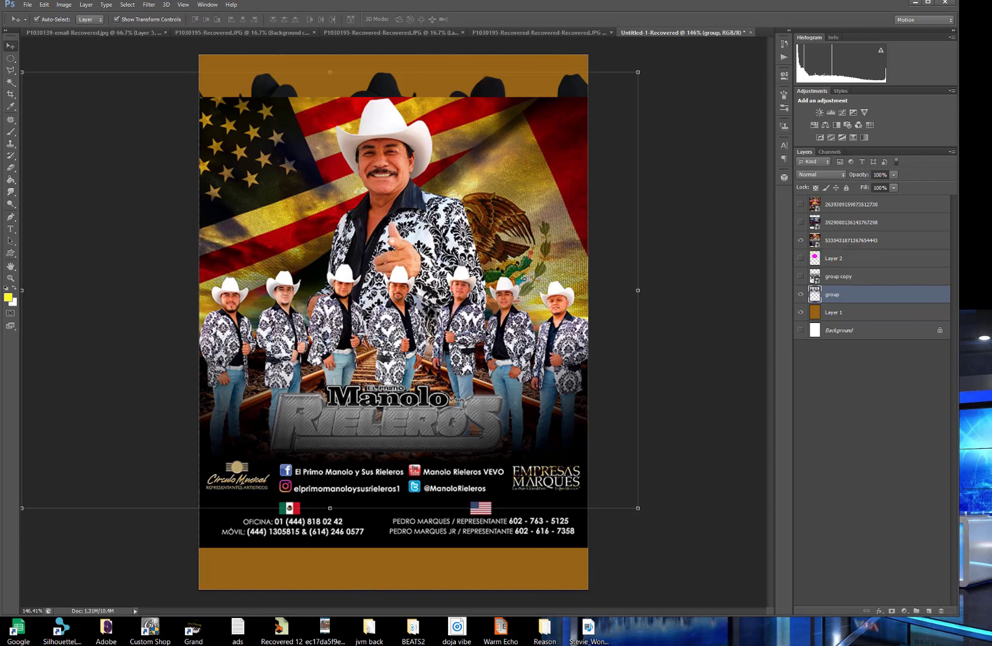
left_click(801, 222)
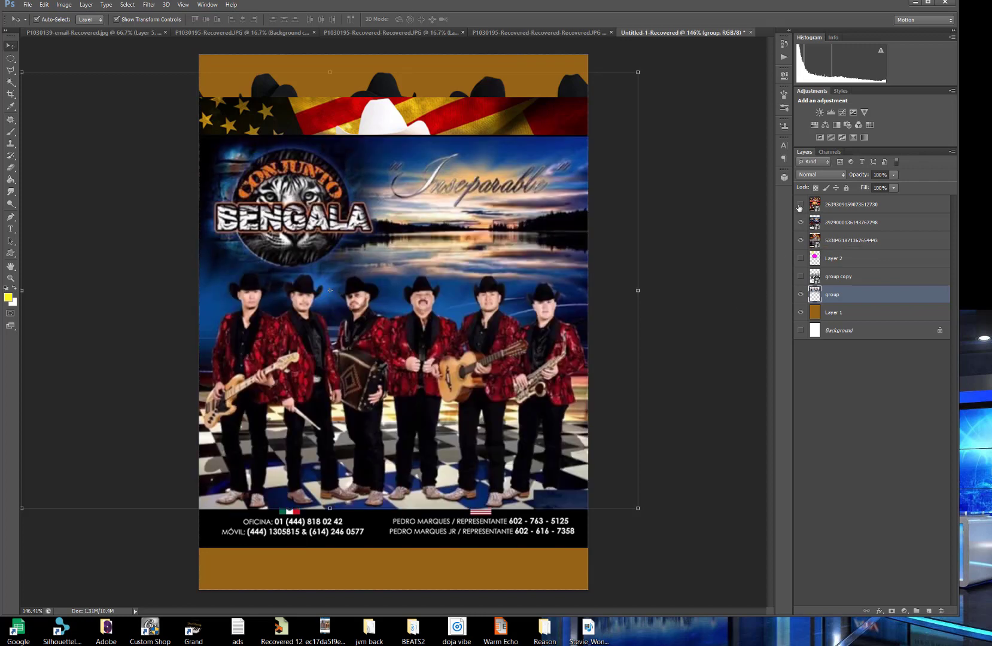
left_click(801, 222)
left_click(800, 241)
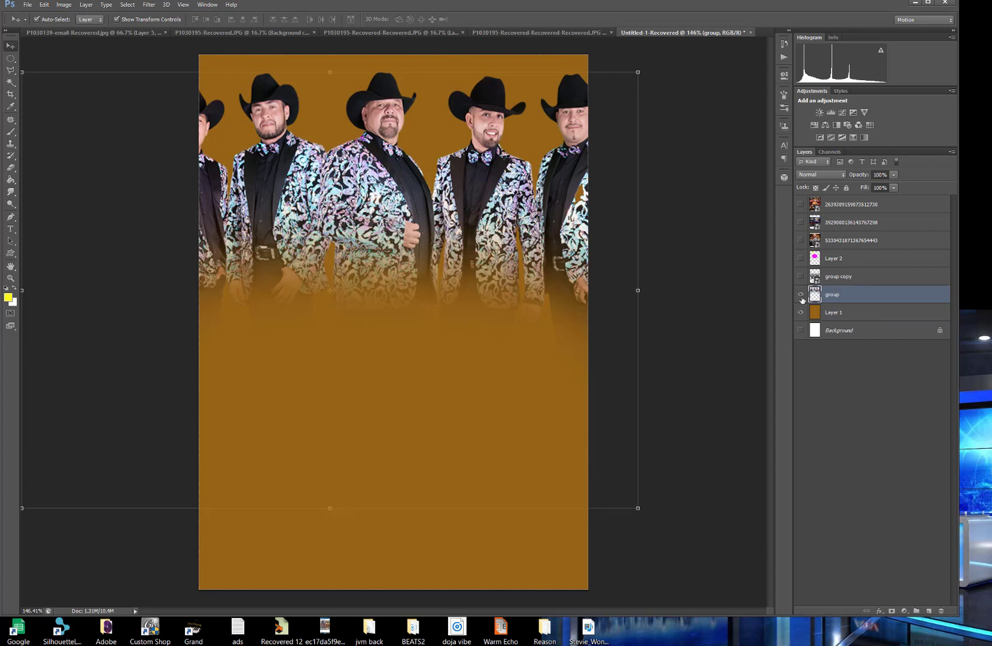
Switch the group layer's visibility off and on, and examine its enlarged figures up close.
left_click(801, 295)
left_click(800, 295)
scroll(377, 162, "up", 7)
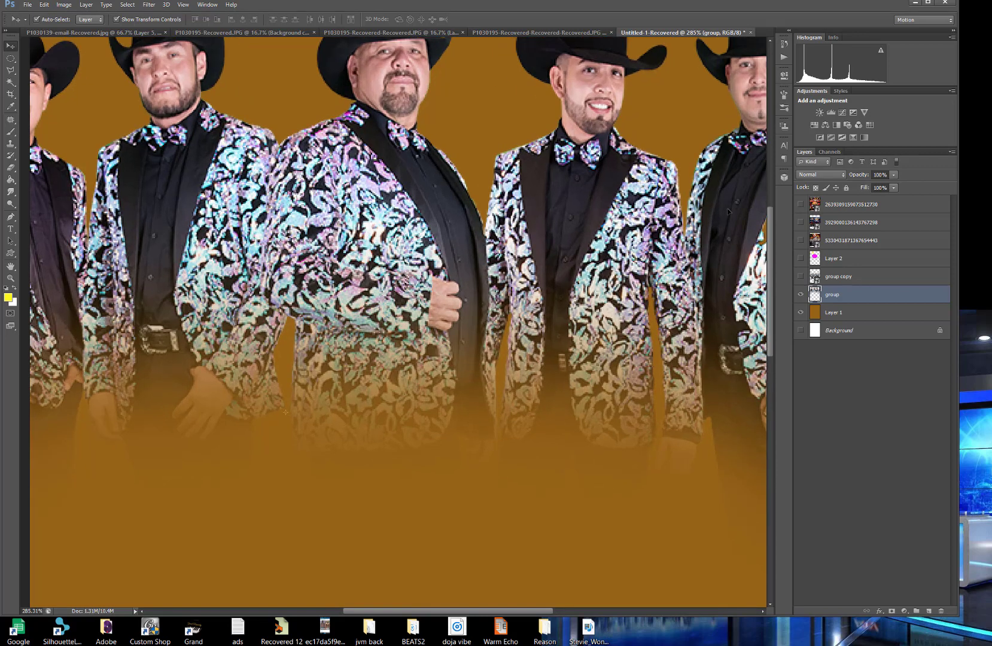
left_click_drag(771, 223, 768, 191)
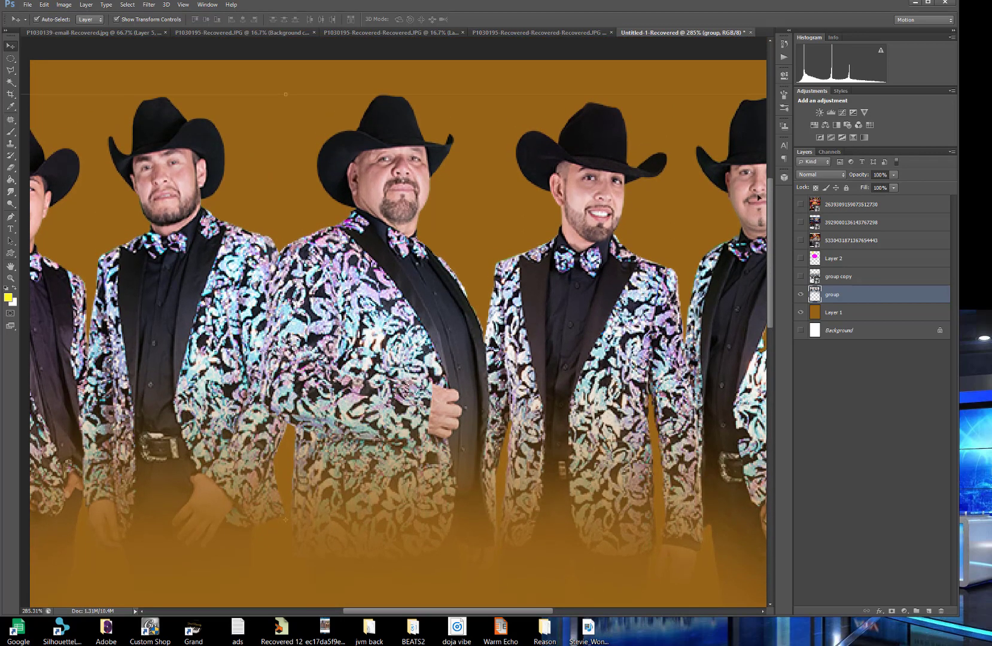
scroll(295, 108, "down", 4)
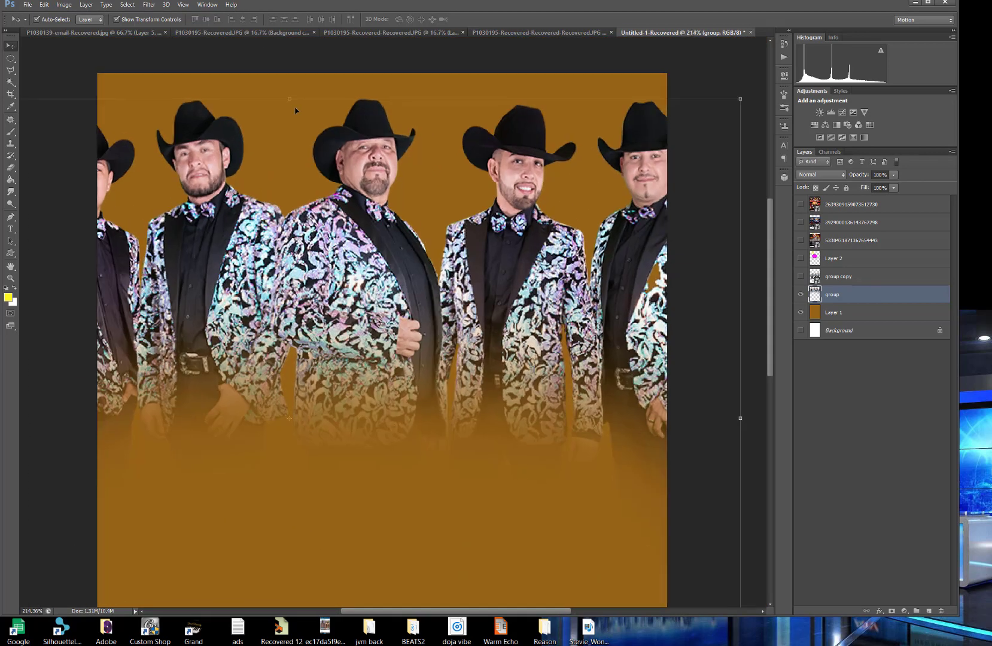
scroll(295, 110, "up", 6)
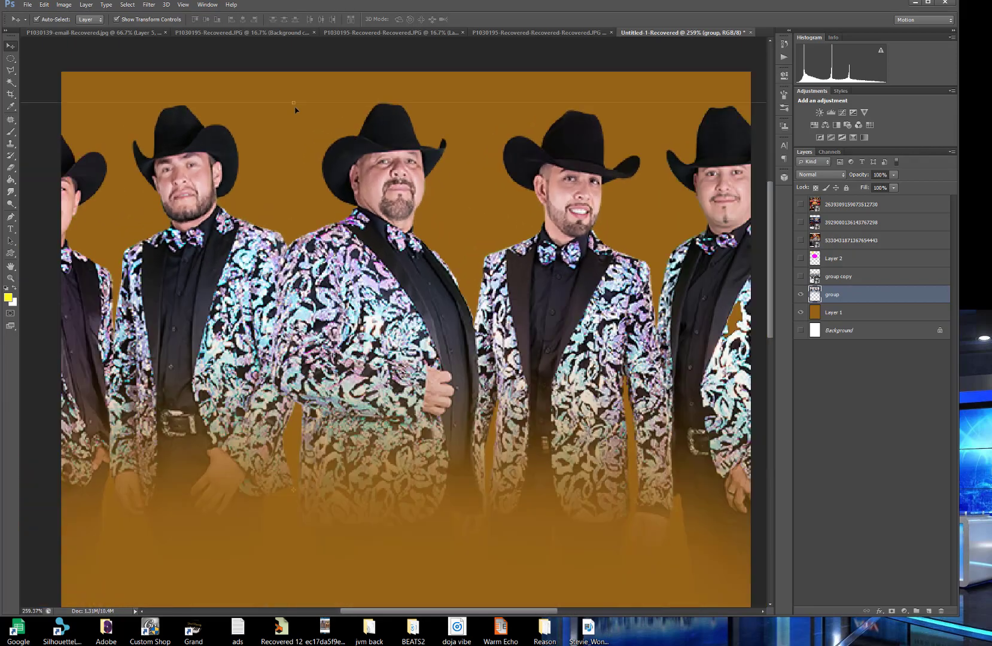
scroll(295, 110, "up", 2)
scroll(295, 110, "down", 3)
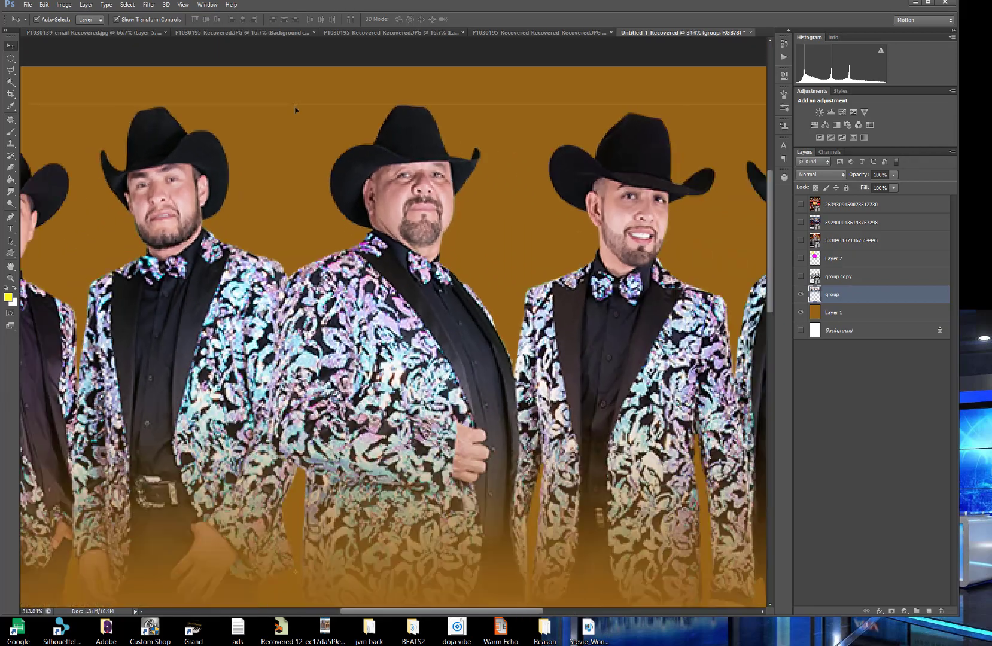
scroll(295, 109, "up", 1)
scroll(295, 108, "up", 1)
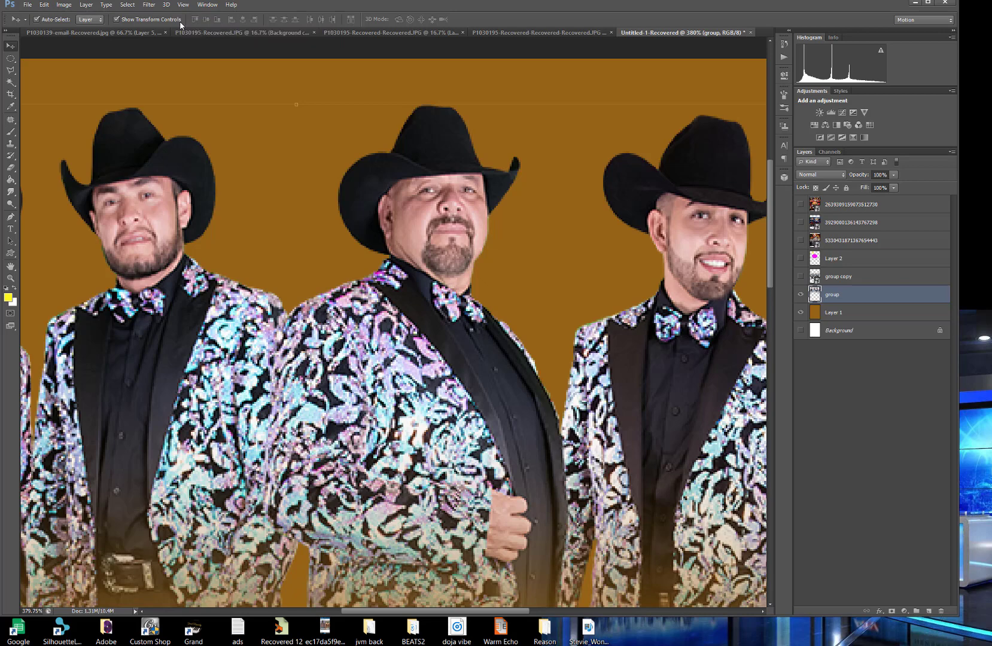
Check in the General preferences that Zoom with Scroll Wheel is enabled, and return to the Move tool.
left_click(44, 5)
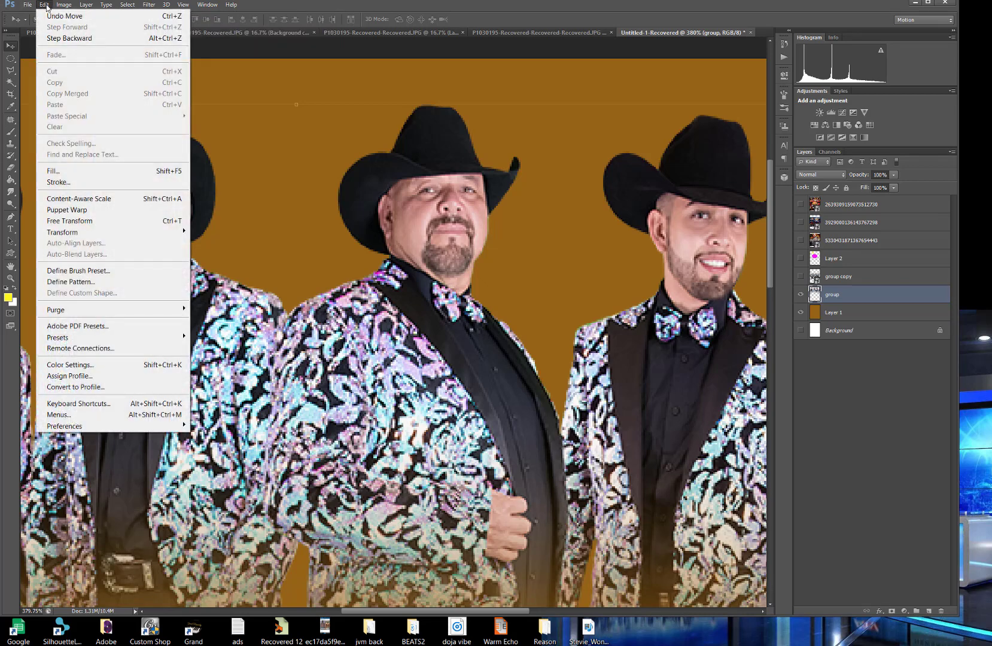
mouse_move(72, 427)
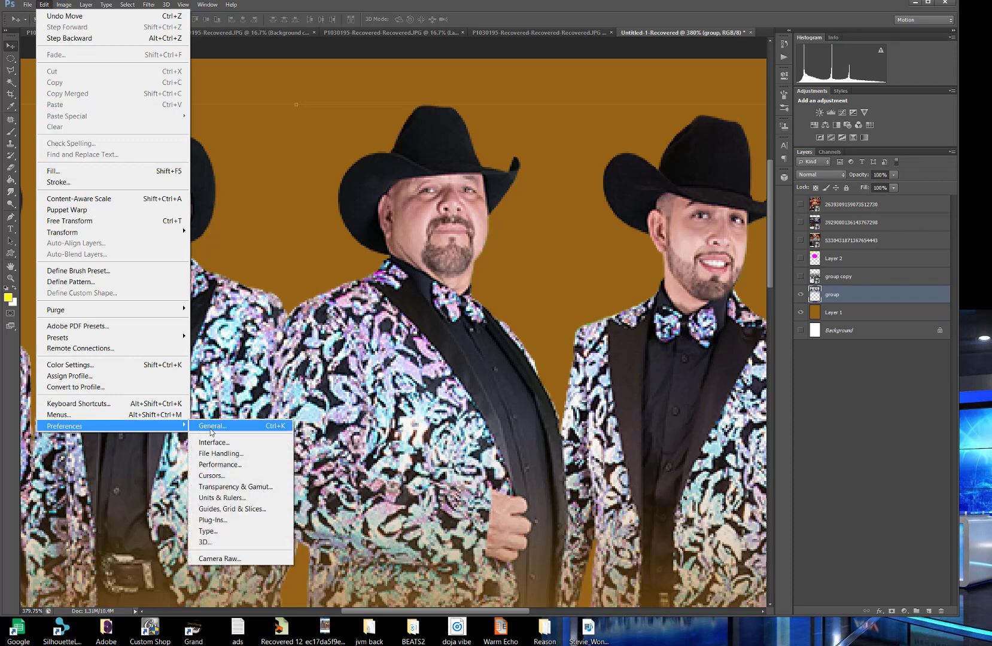
left_click(210, 427)
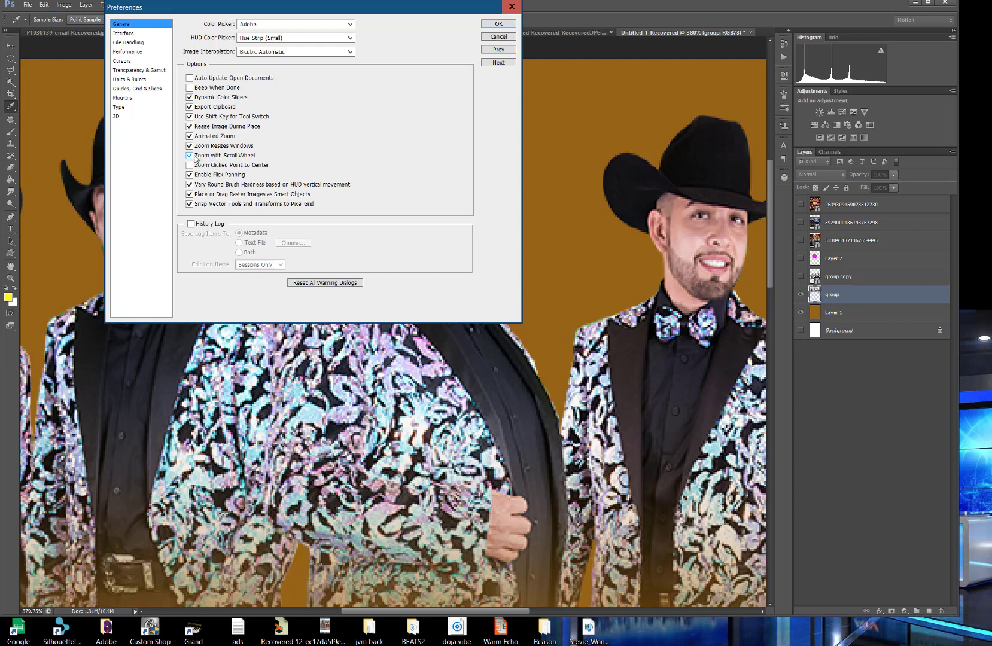
left_click(190, 155)
left_click(190, 157)
left_click(498, 24)
key("v")
Try scroll-wheel zooming in and out on the middle figures' faces and jackets.
scroll(330, 326, "down", 3)
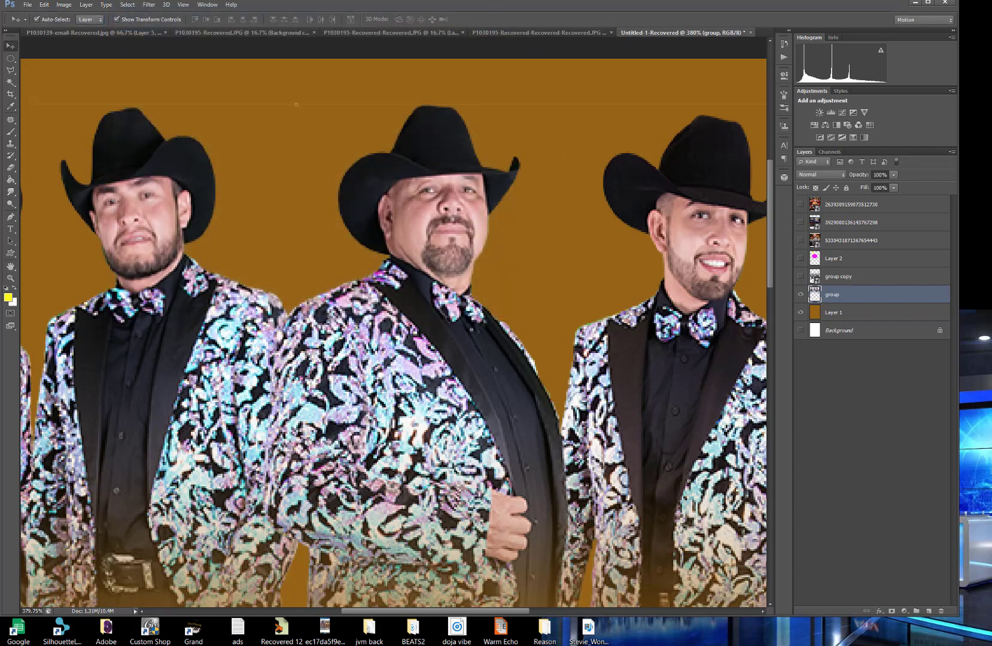
scroll(329, 326, "up", 6)
scroll(329, 326, "down", 3)
scroll(329, 317, "up", 4)
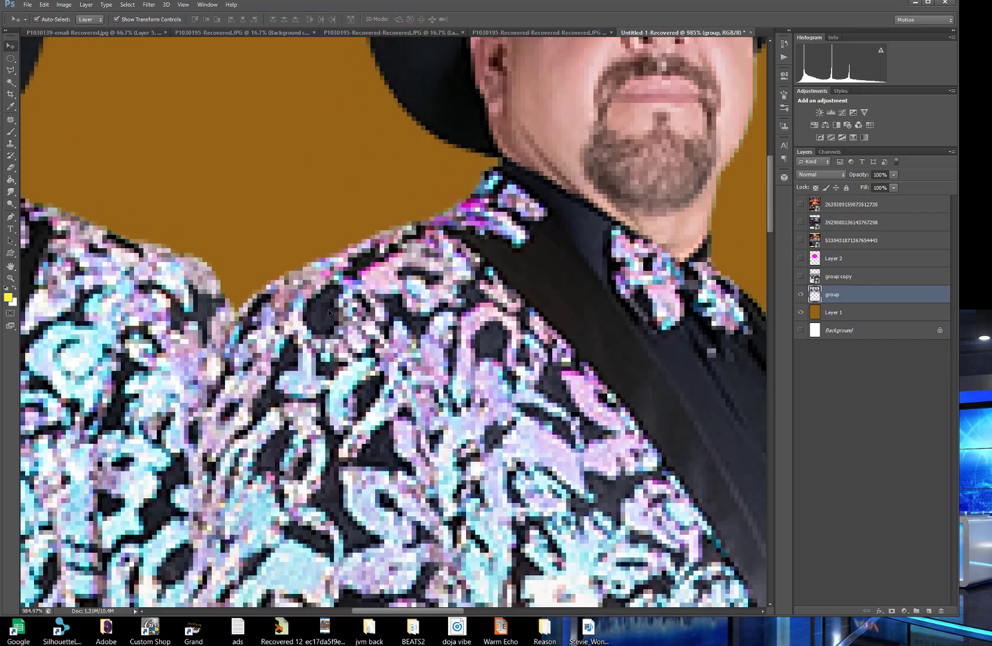
scroll(329, 298, "down", 4)
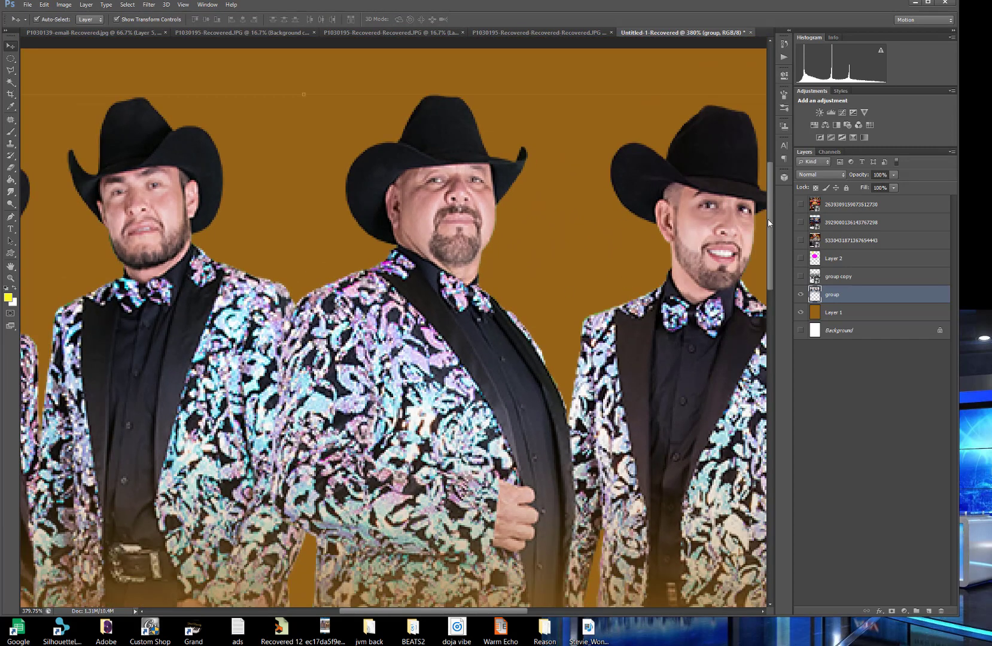
scroll(765, 232, "down", 3)
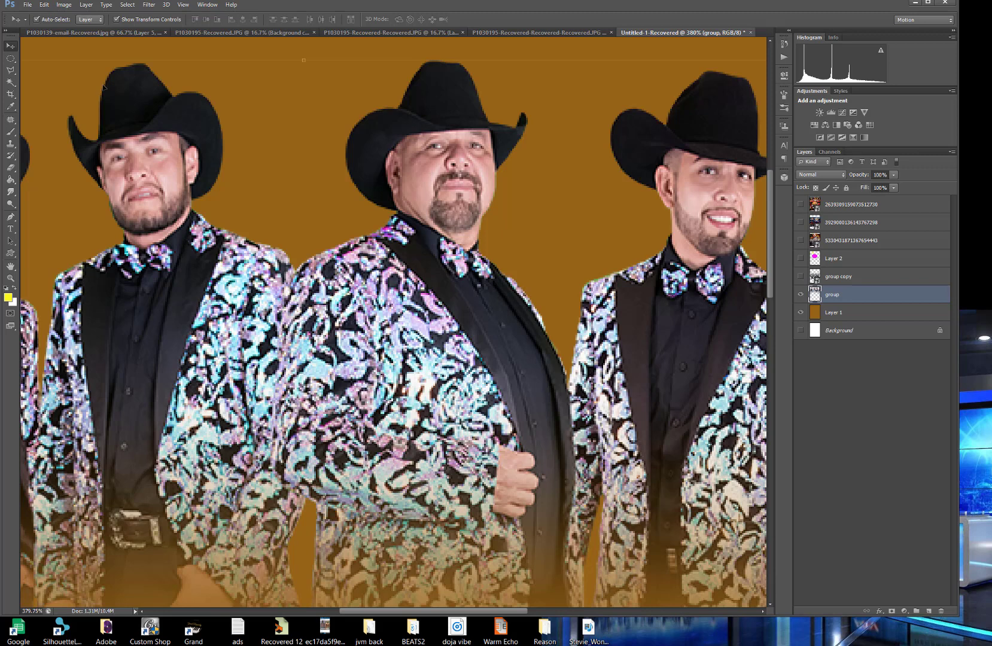
Start a Polygonal Lasso outline where the two middle figures' shoulders meet, and trace it down across the neighbouring sleeve.
left_click(10, 71)
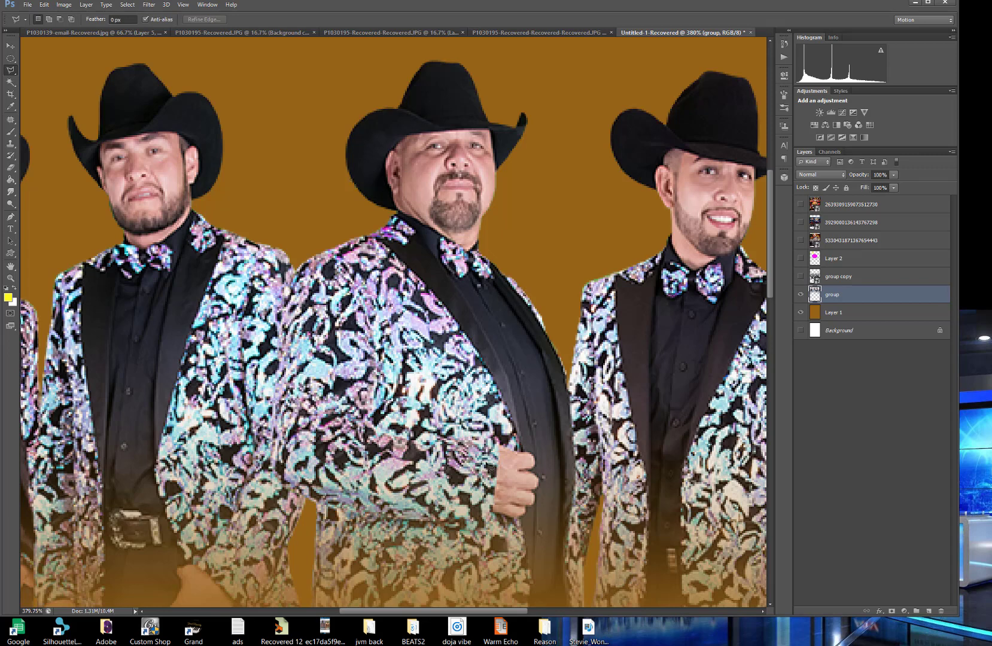
scroll(668, 366, "down", 1)
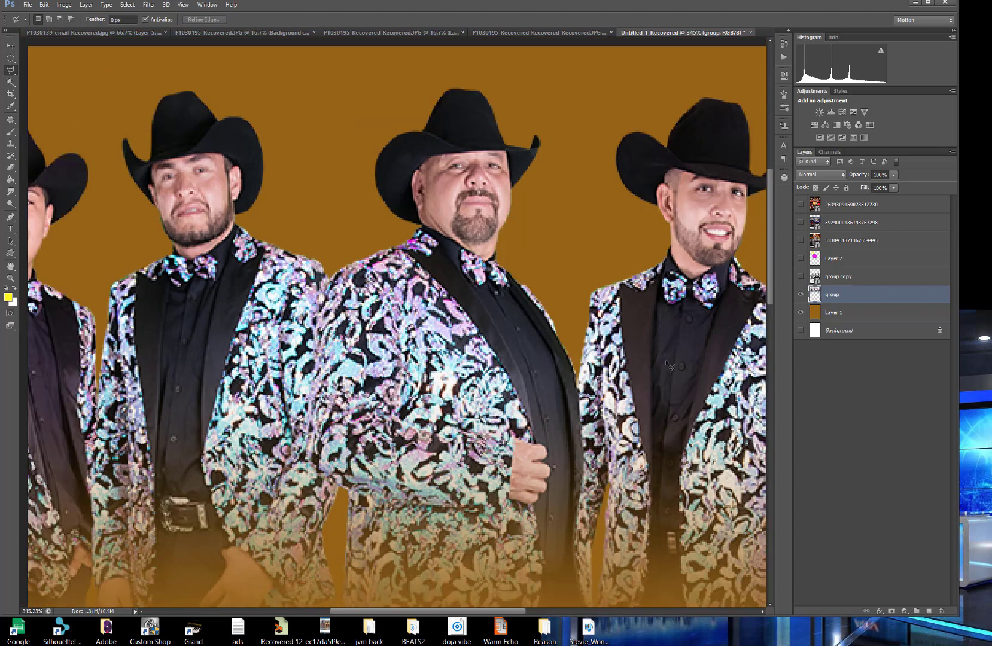
scroll(669, 365, "down", 3)
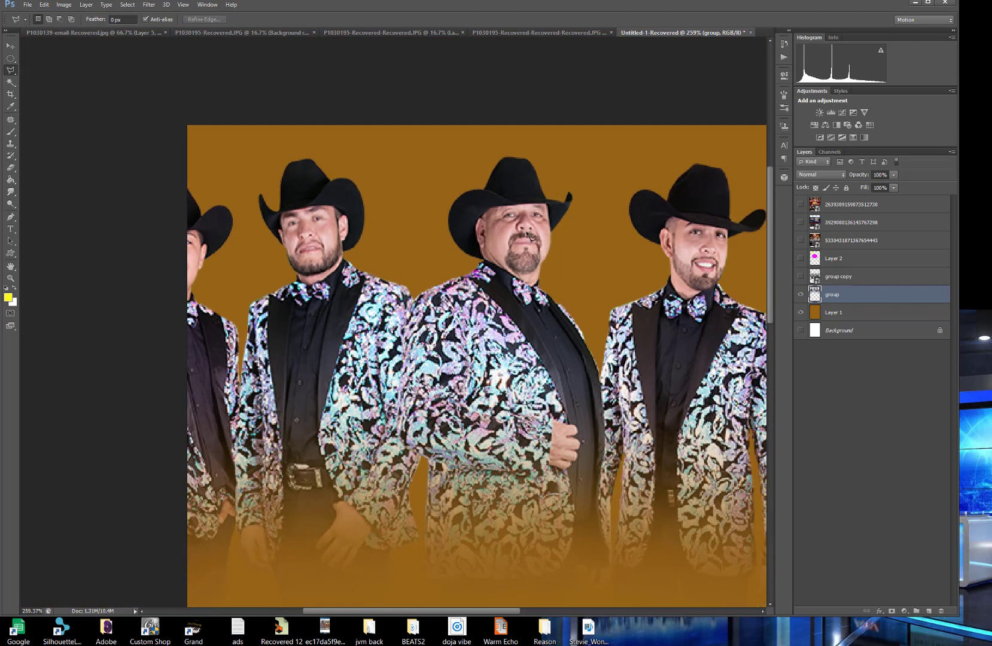
scroll(484, 272, "up", 7)
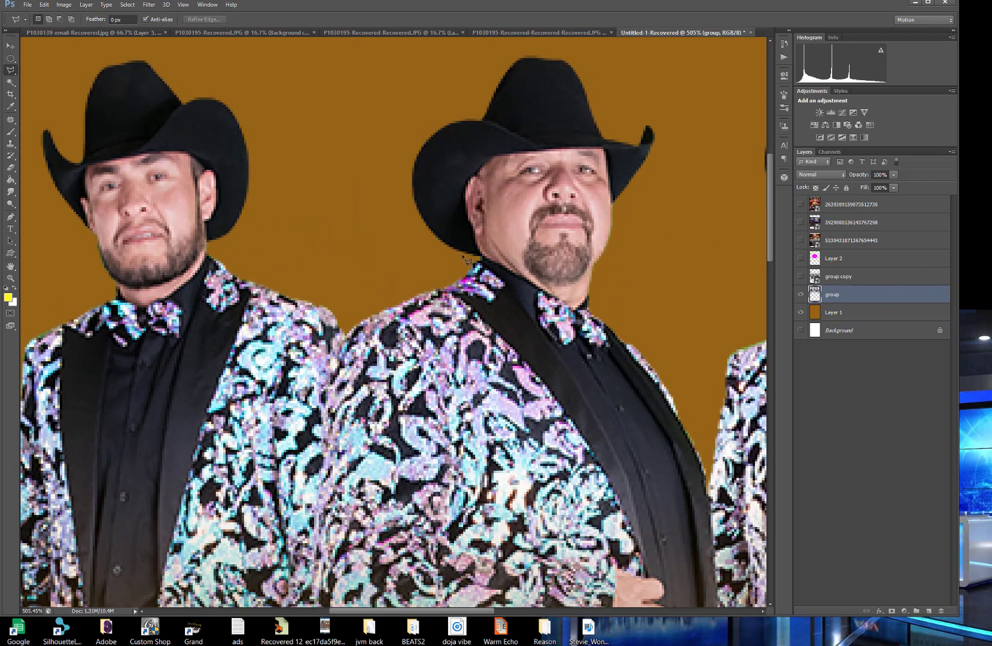
scroll(488, 277, "down", 4)
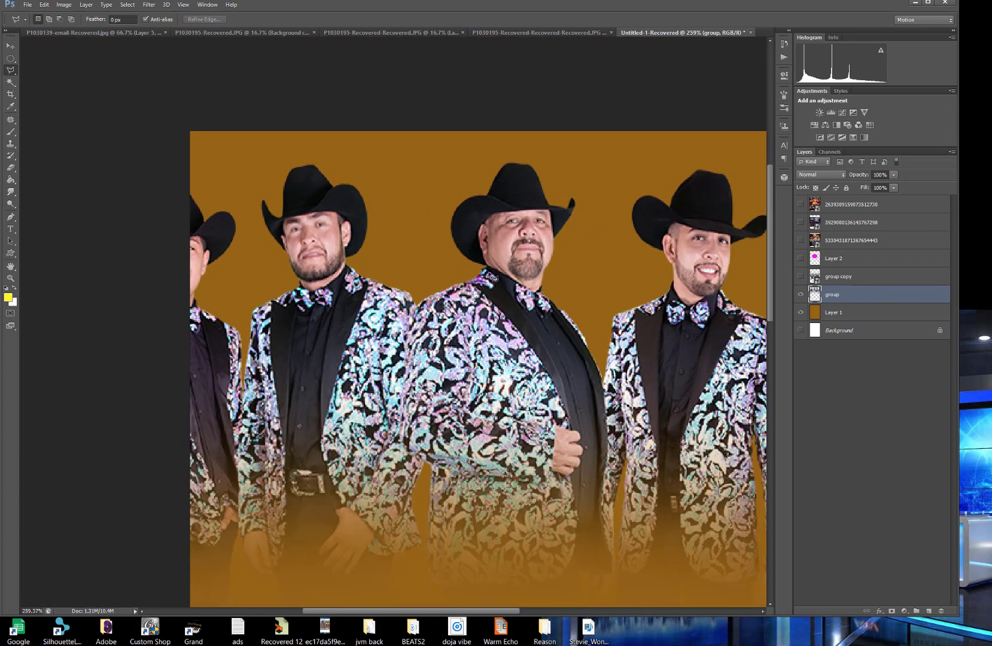
scroll(439, 353, "up", 10)
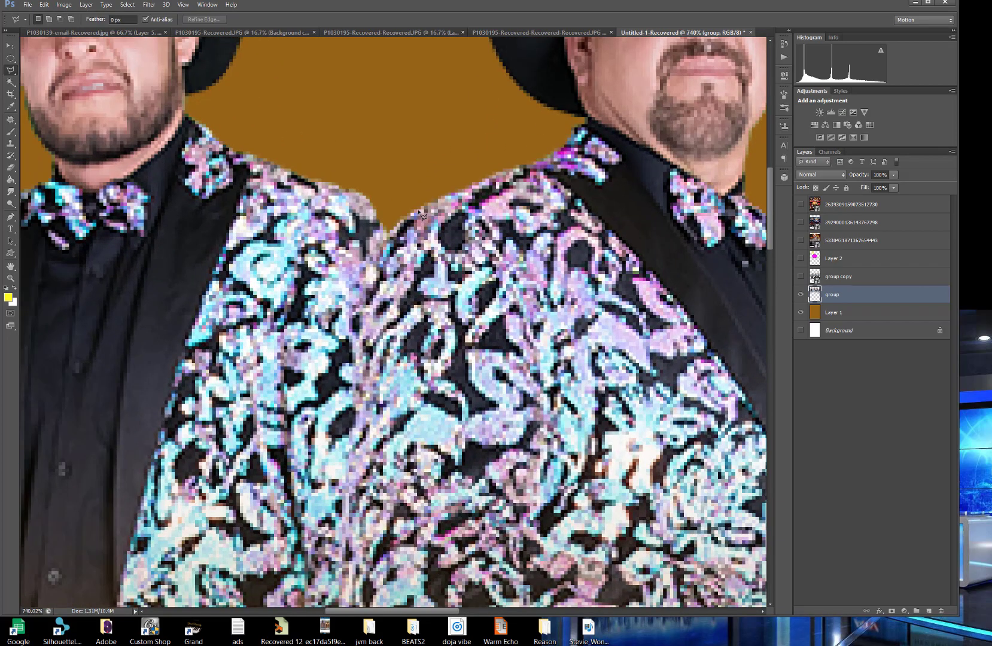
scroll(479, 311, "down", 6)
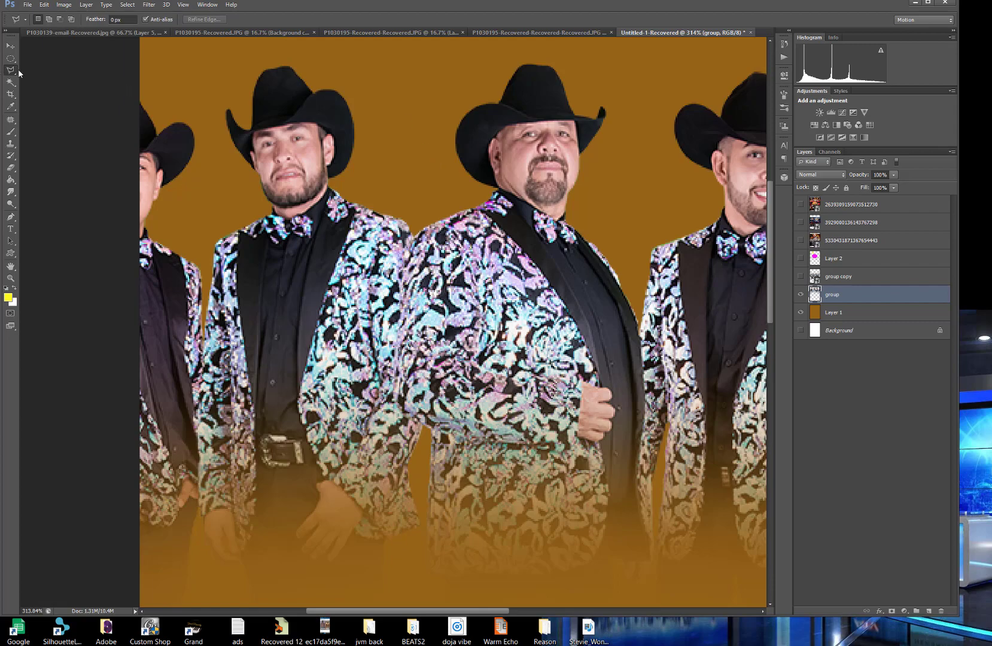
scroll(429, 232, "up", 6)
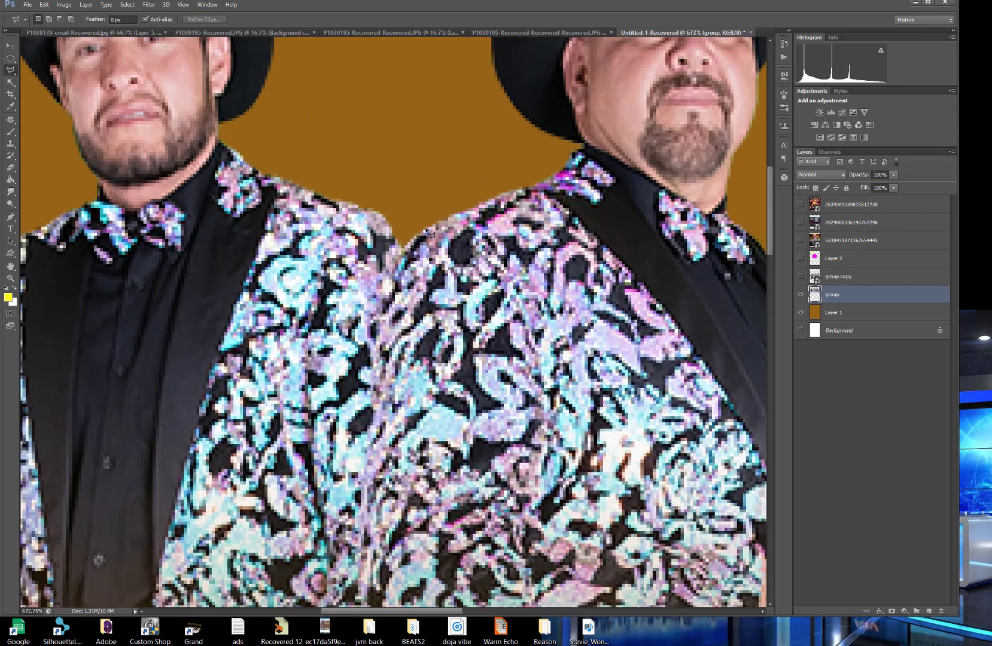
scroll(429, 232, "up", 3)
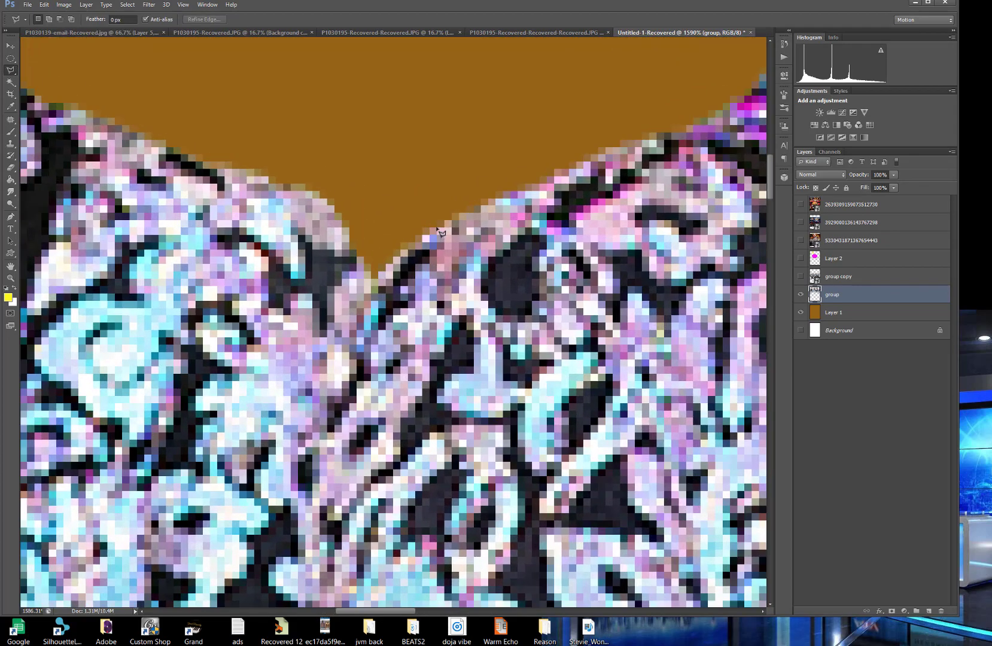
left_click(436, 228)
left_click(376, 283)
left_click(337, 334)
mouse_move(405, 432)
left_mouse_down()
mouse_move(446, 246)
mouse_move(455, 144)
mouse_move(491, 402)
mouse_move(593, 239)
mouse_move(443, 413)
mouse_move(538, 197)
mouse_move(519, 253)
mouse_move(443, 269)
mouse_move(464, 281)
mouse_move(476, 248)
mouse_move(448, 291)
left_mouse_up()
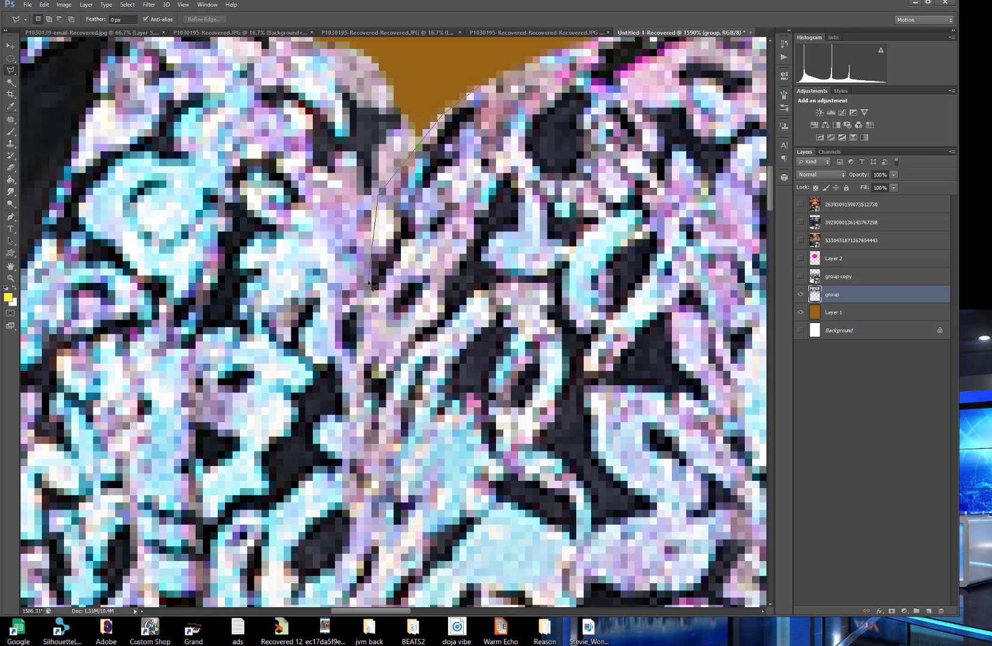
left_click(298, 344)
left_click(252, 393)
left_click(203, 508)
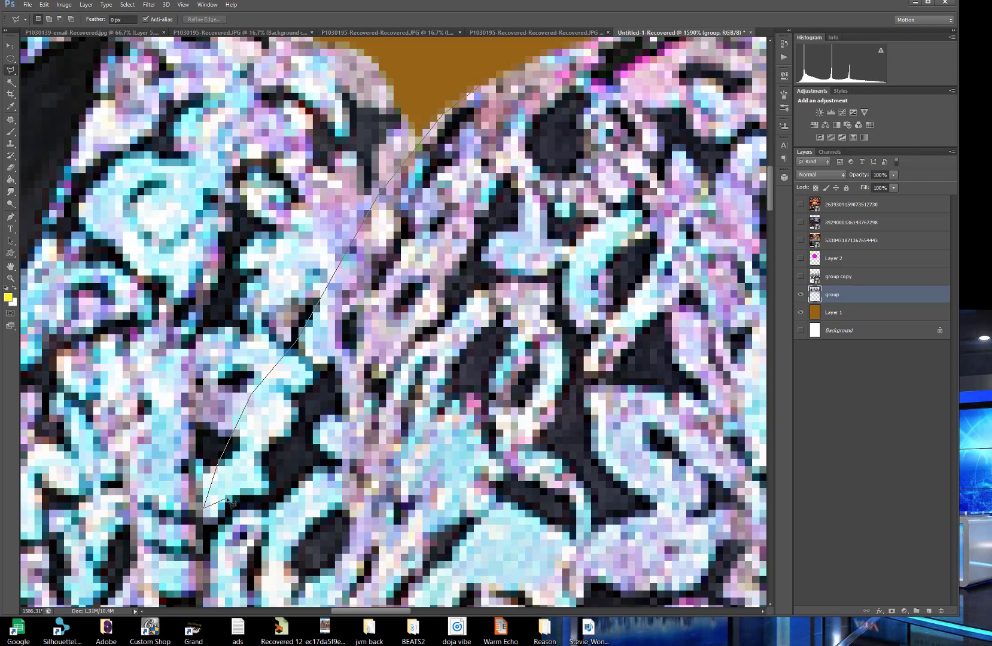
Extend the lasso outline down the patterned sleeve toward the gap between the jackets, and place further points back up across the pattern.
scroll(240, 508, "down", 6)
scroll(239, 509, "left", 3)
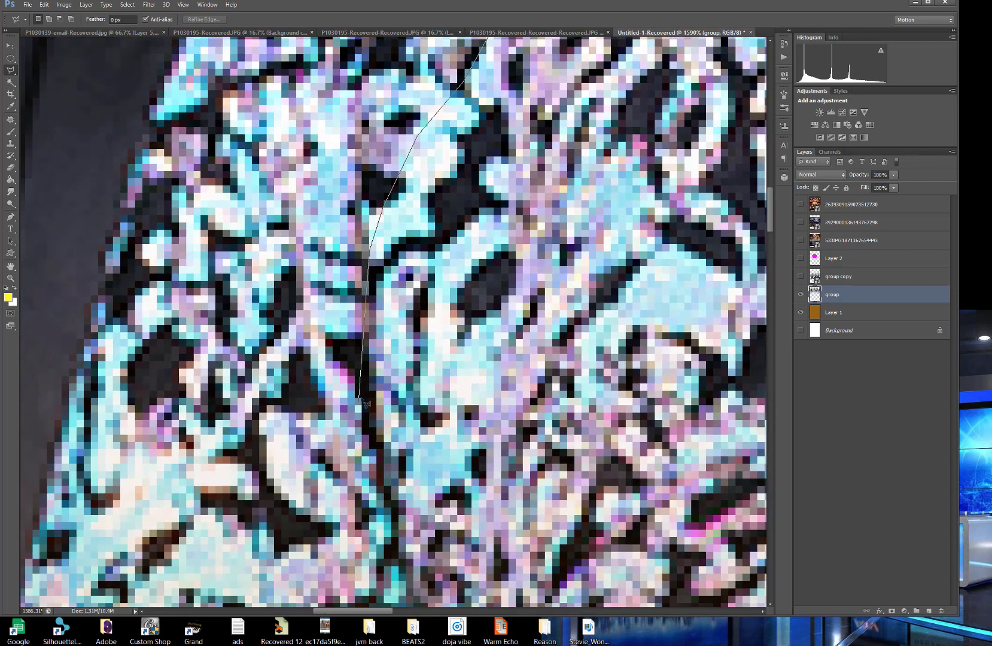
left_click(363, 359)
left_click(377, 475)
mouse_move(380, 431)
left_mouse_down()
mouse_move(356, 248)
mouse_move(335, 199)
left_mouse_up()
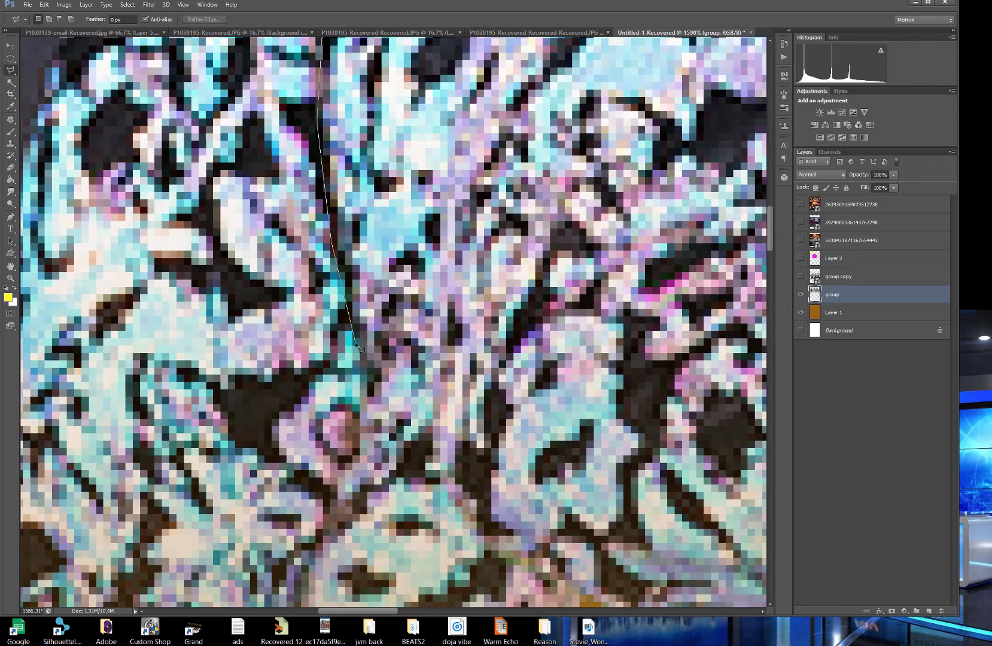
left_click(363, 411)
left_click(348, 491)
left_click_drag(362, 538, 401, 223)
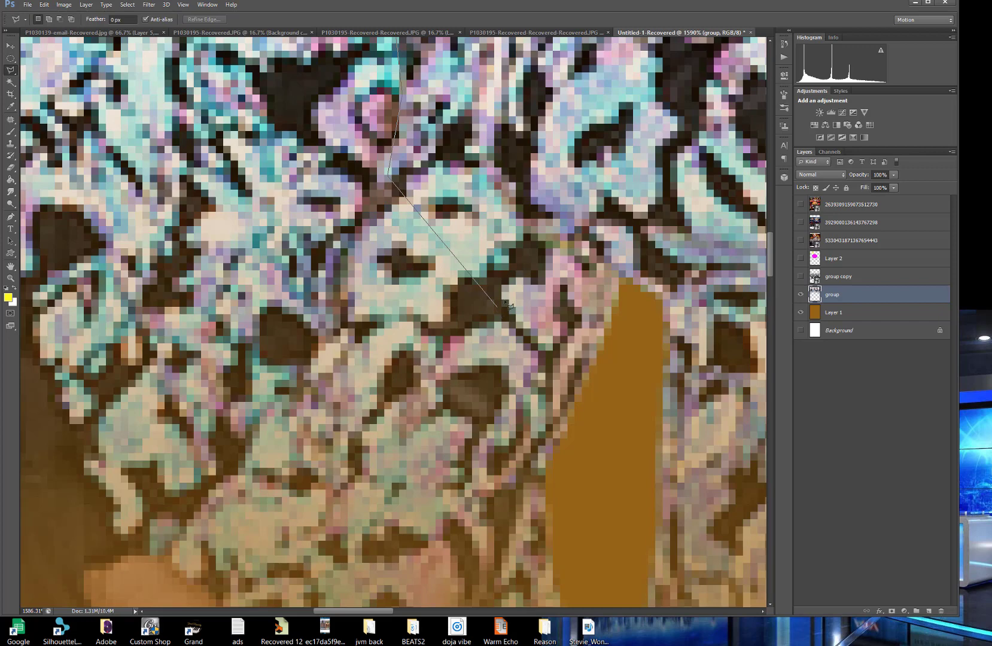
left_click_drag(499, 173, 355, 515)
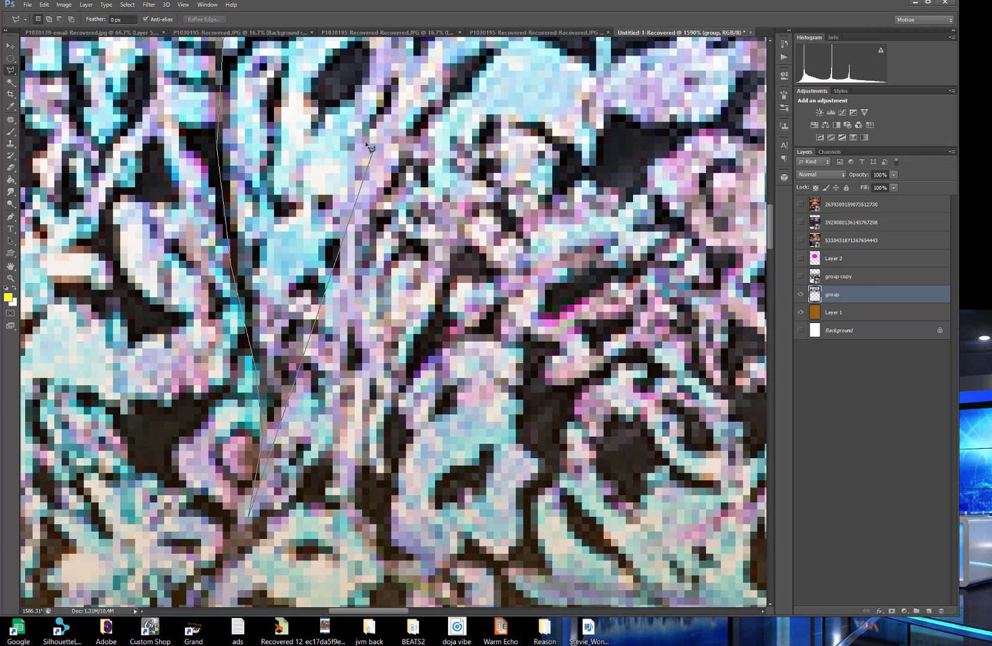
left_click(310, 135)
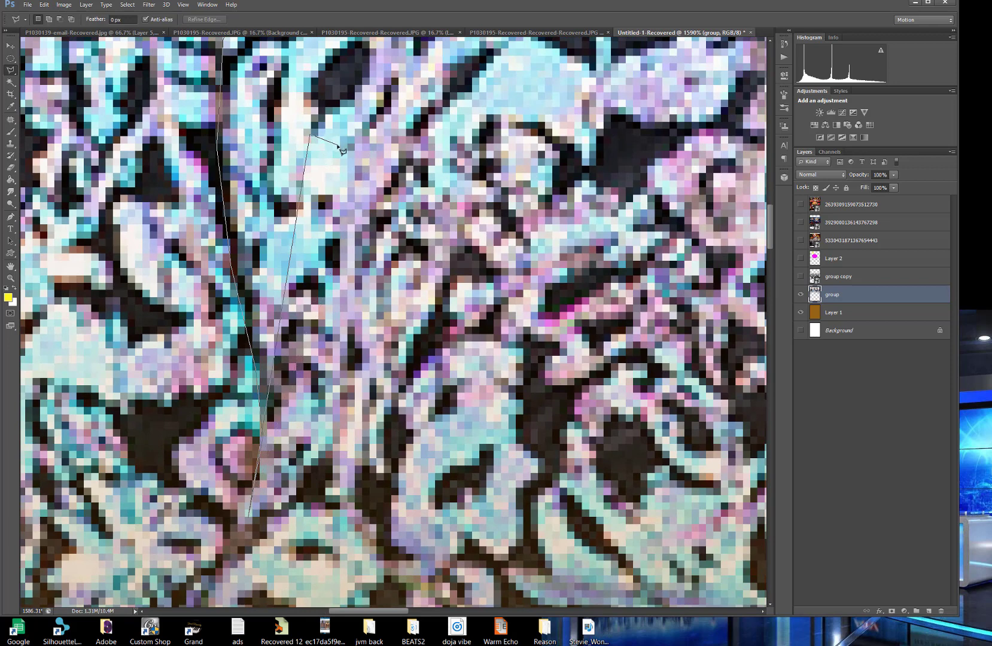
left_click(337, 145)
left_click(385, 150)
left_click(463, 122)
Remove the placed lasso points one after another back to the shoulder, discarding the whole outline.
key("BackSpace")
key("BackSpace")
key("BackSpace")
key("BackSpace")
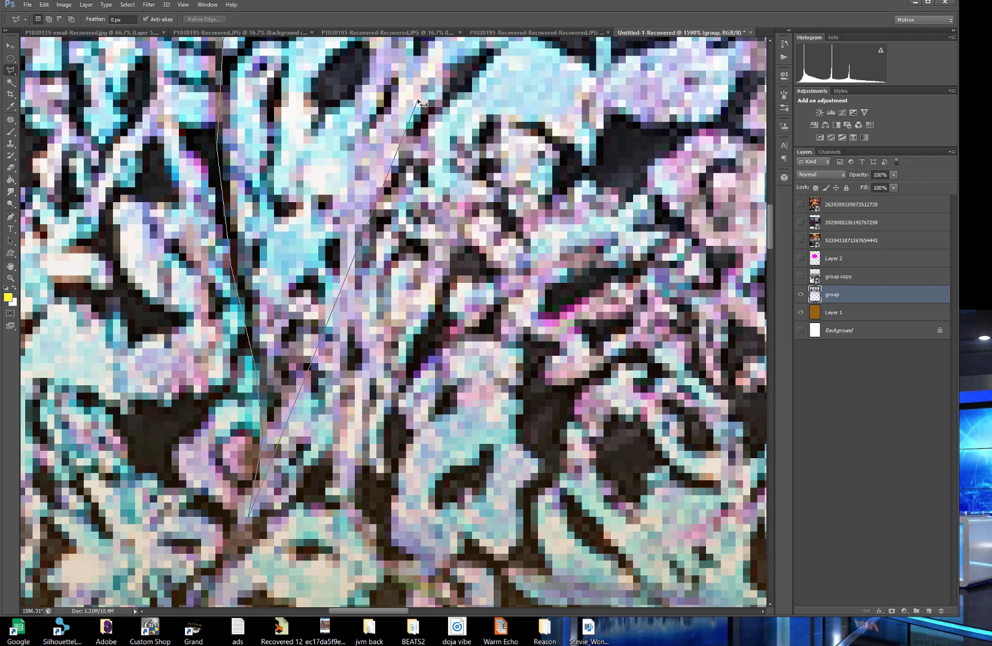
key("BackSpace")
key("BackSpace")
key("BackSpace")
key("BackSpace")
key("BackSpace")
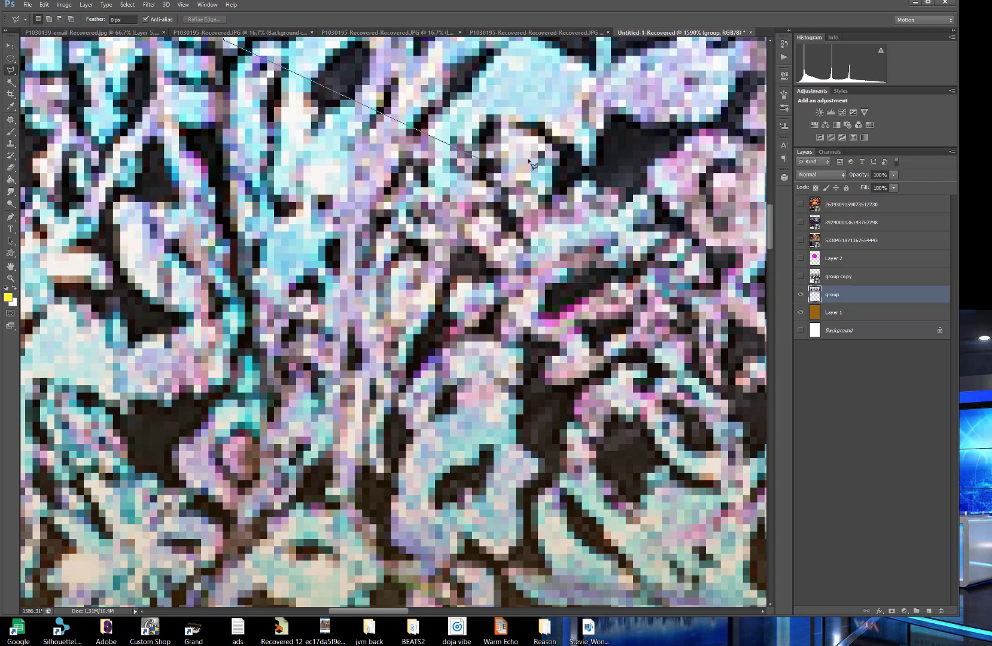
left_click_drag(512, 130, 474, 539)
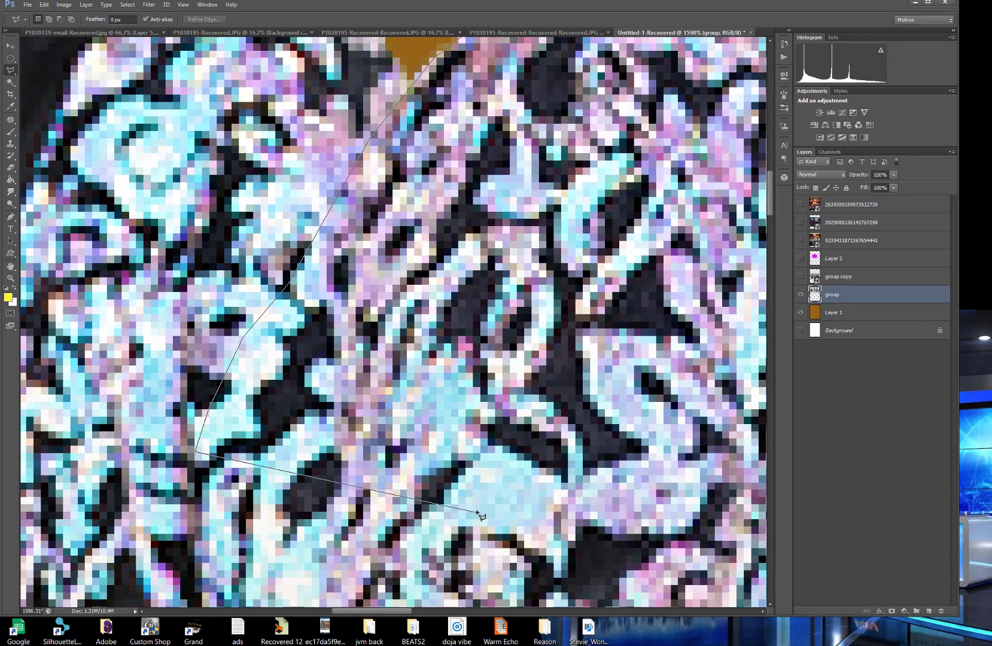
key("BackSpace")
key("BackSpace")
key("BackSpace")
key("BackSpace")
key("BackSpace")
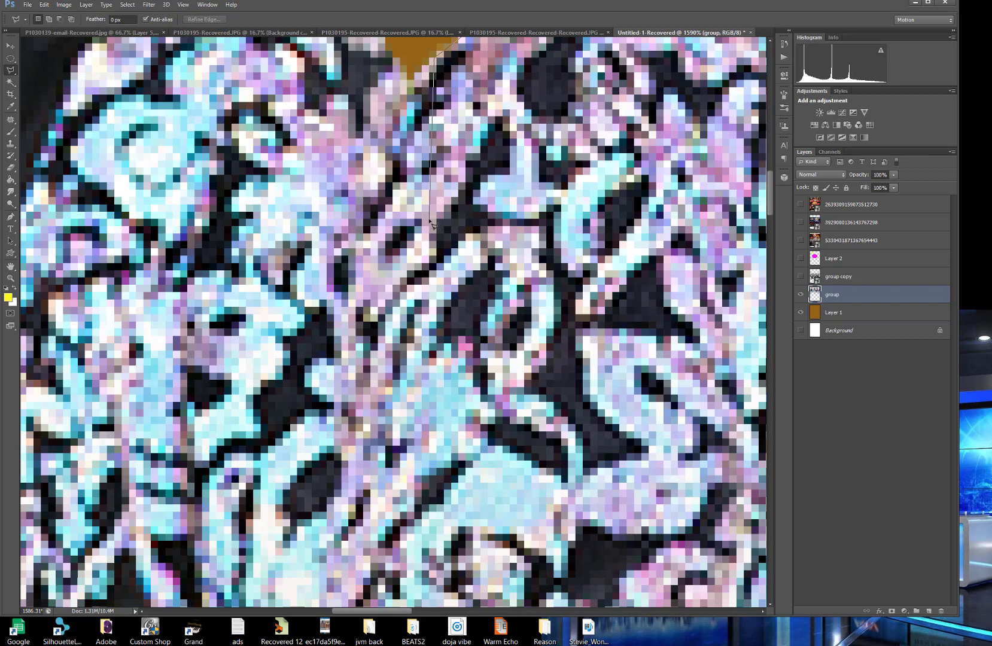
mouse_move(436, 230)
left_mouse_down()
mouse_move(430, 406)
mouse_move(439, 448)
left_mouse_up()
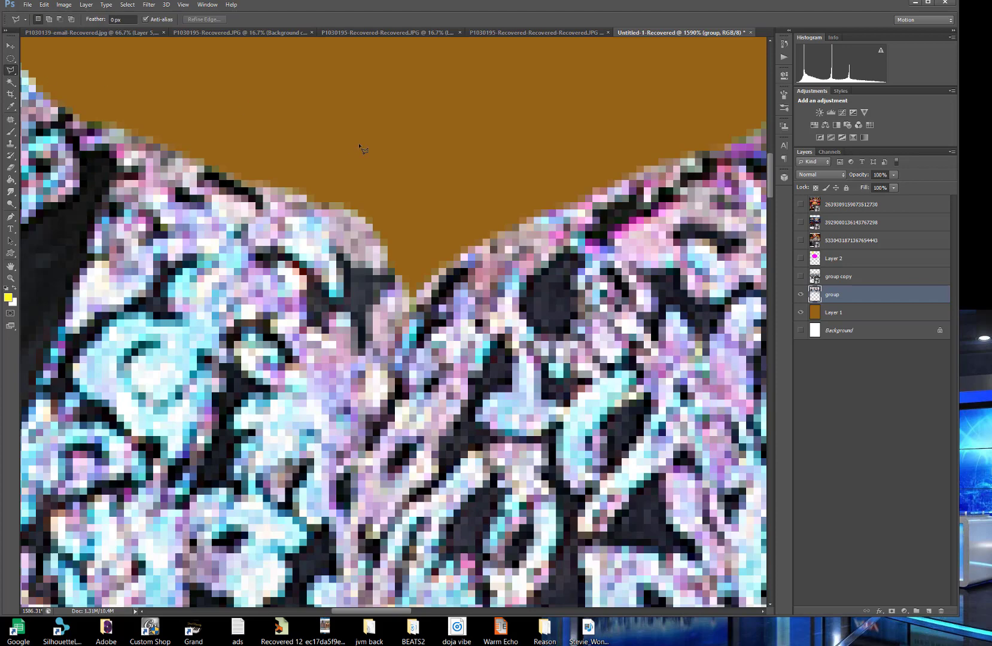
scroll(359, 146, "down", 5)
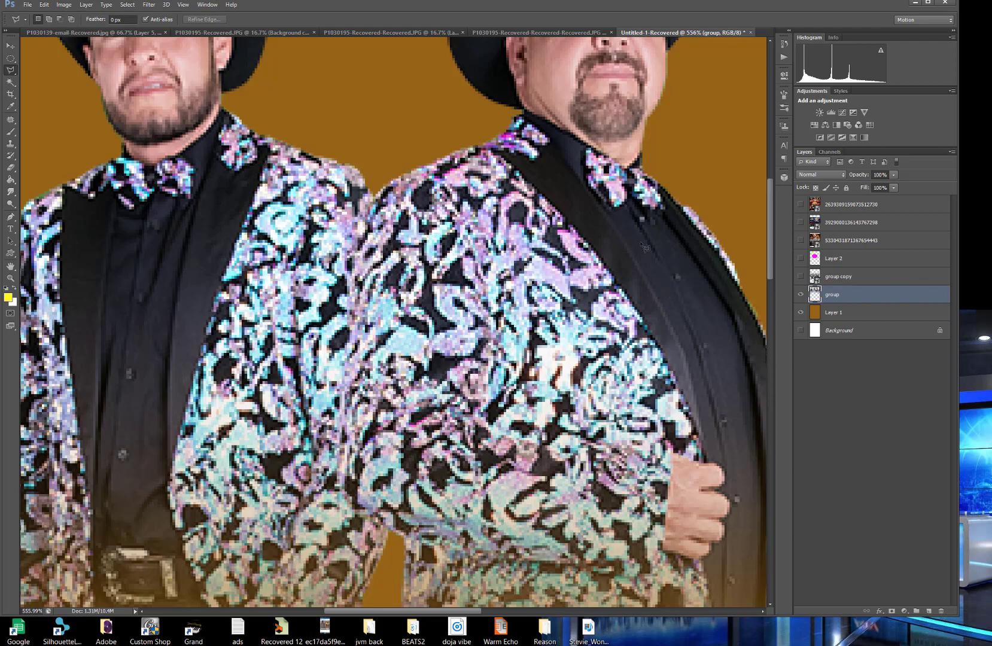
Start a Polygonal Lasso outline above the goateed middle figure's shoulder and trace it down his sleeve to the gap between the jackets.
left_click_drag(674, 311, 556, 302)
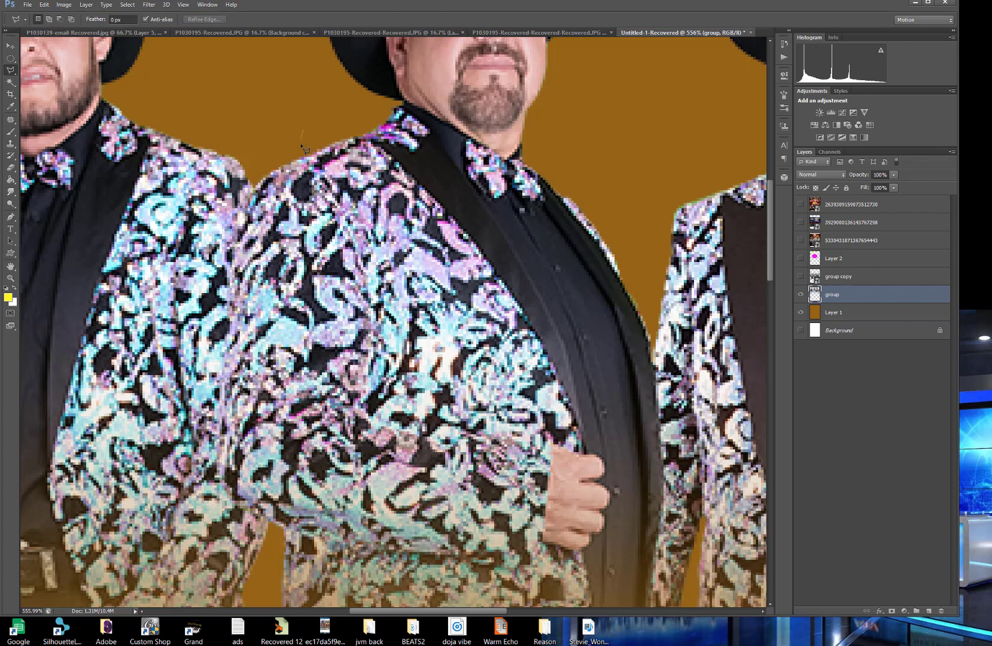
left_click(292, 162)
mouse_move(264, 186)
left_mouse_down()
mouse_move(248, 214)
mouse_move(239, 321)
mouse_move(222, 345)
mouse_move(244, 431)
mouse_move(232, 490)
mouse_move(270, 523)
left_mouse_up()
mouse_move(290, 537)
left_mouse_down()
mouse_move(314, 337)
mouse_move(301, 270)
mouse_move(295, 247)
mouse_move(241, 252)
mouse_move(239, 264)
mouse_move(227, 254)
mouse_move(243, 281)
left_mouse_up()
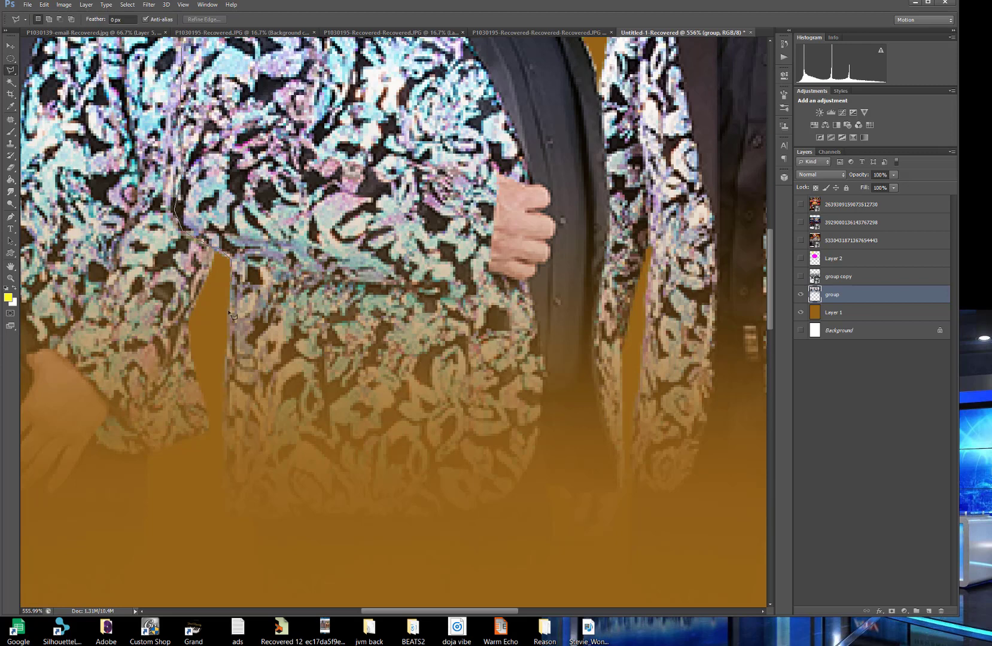
Extend the lasso outline down the jacket's edge, around its faded lower hem, and up the side facing the neighbouring figure.
left_click(221, 407)
left_click(231, 462)
left_click(265, 510)
left_click(344, 522)
left_click(478, 514)
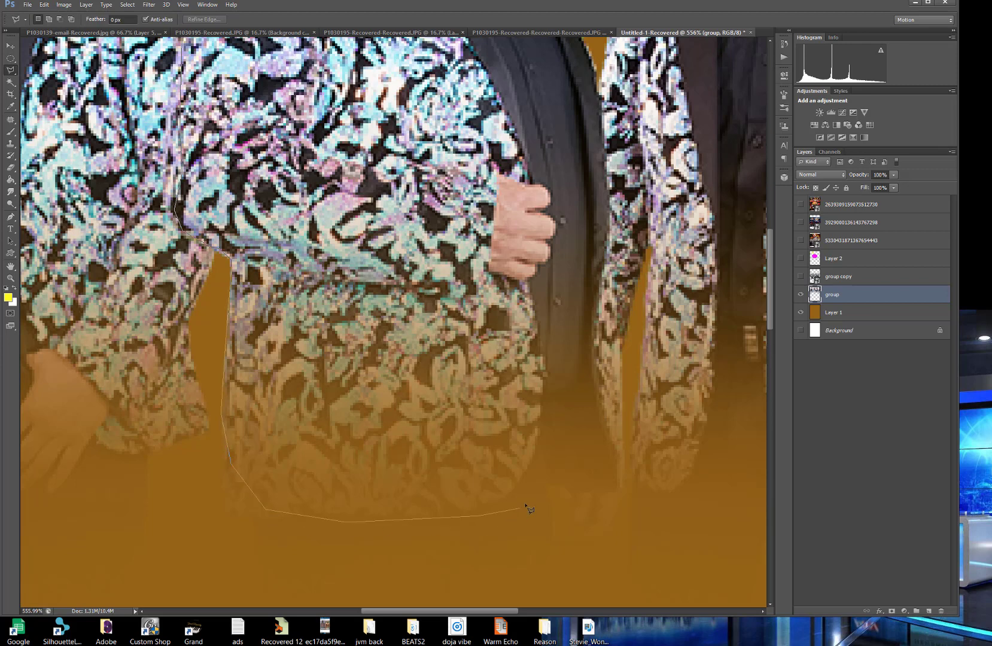
left_click(605, 489)
left_click(620, 469)
left_click(622, 337)
left_click_drag(635, 302, 595, 493)
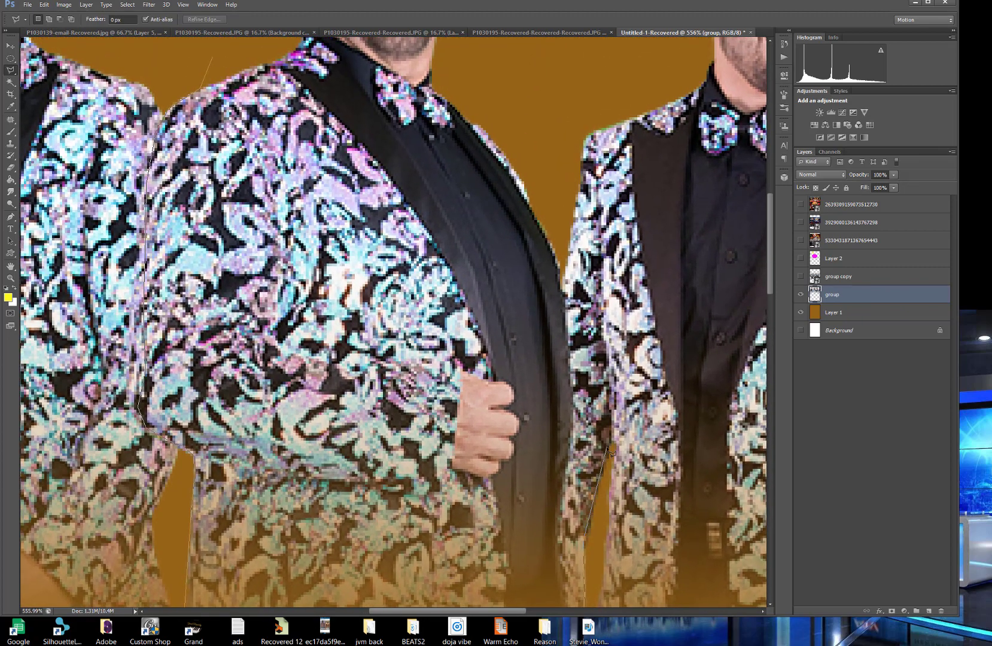
Carry the lasso outline loosely around the goateed figure's head and hat, discarding the misplaced collar point, and close it at the starting shoulder.
left_click(546, 123)
scroll(550, 99, "up", 5)
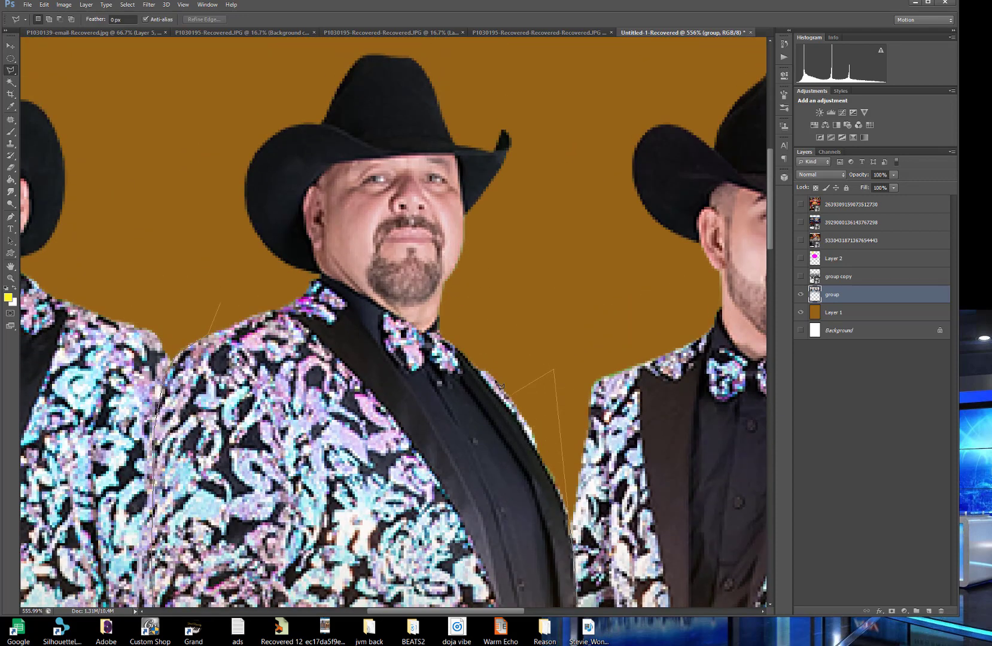
left_click(439, 326)
key("BackSpace")
left_click(525, 209)
left_click(542, 103)
left_click(464, 63)
left_click(393, 44)
left_click(285, 51)
left_click(205, 122)
left_click(198, 196)
left_click(222, 306)
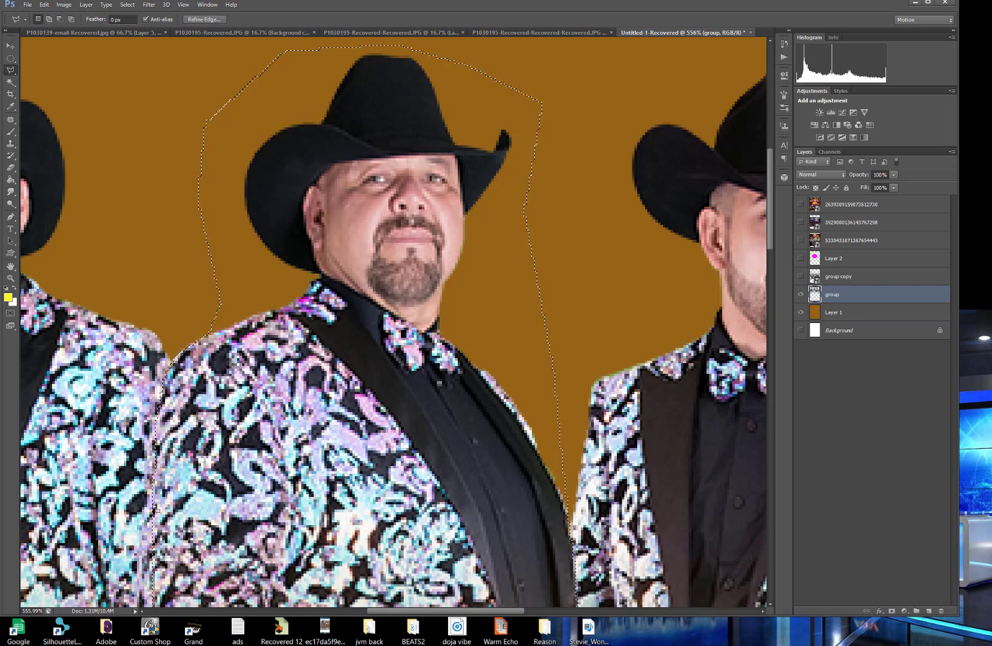
Cut the selected middle figure out of the group layer and paste it onto its own layer.
scroll(310, 455, "down", 6)
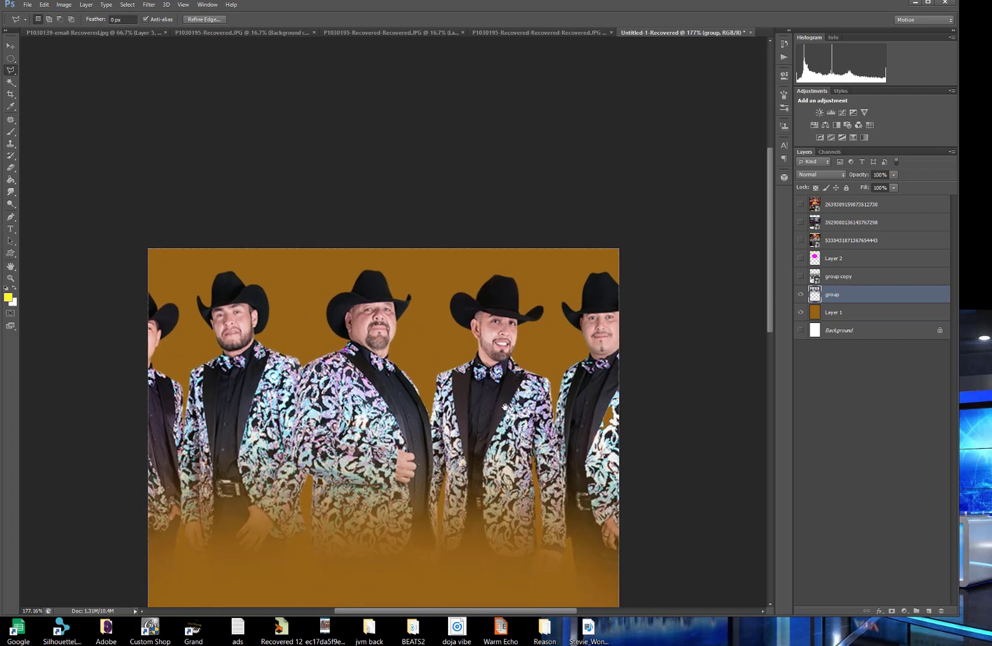
scroll(454, 430, "down", 3)
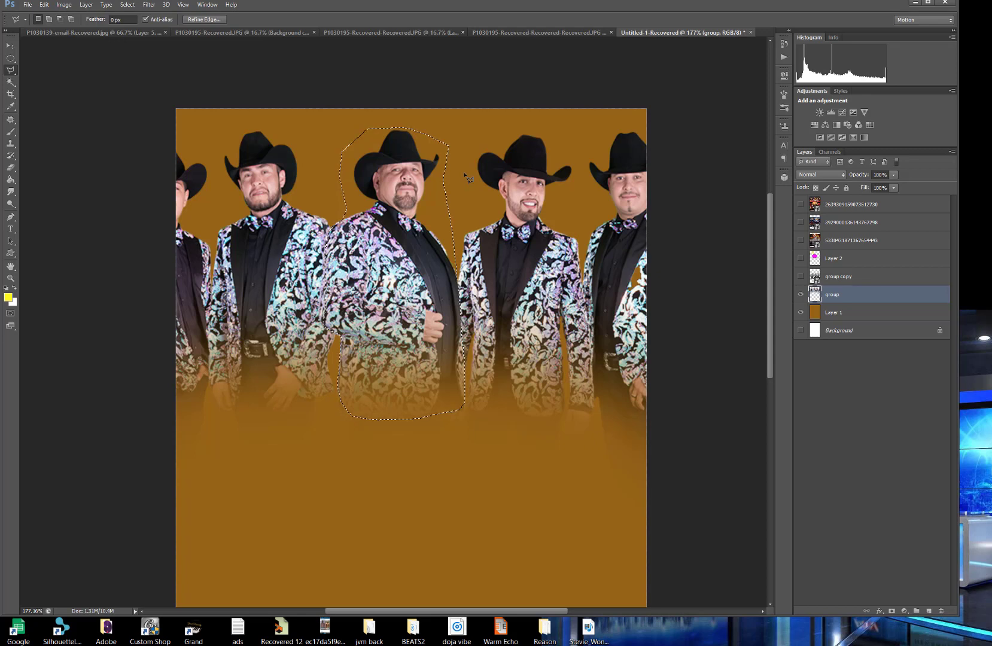
key("ctrl+x")
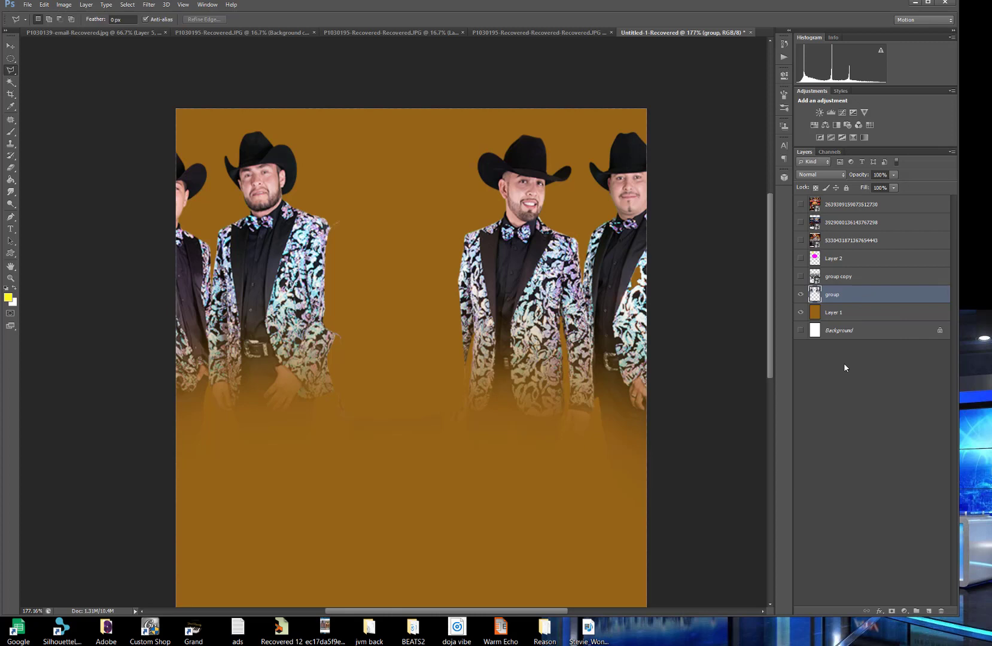
key("ctrl+v")
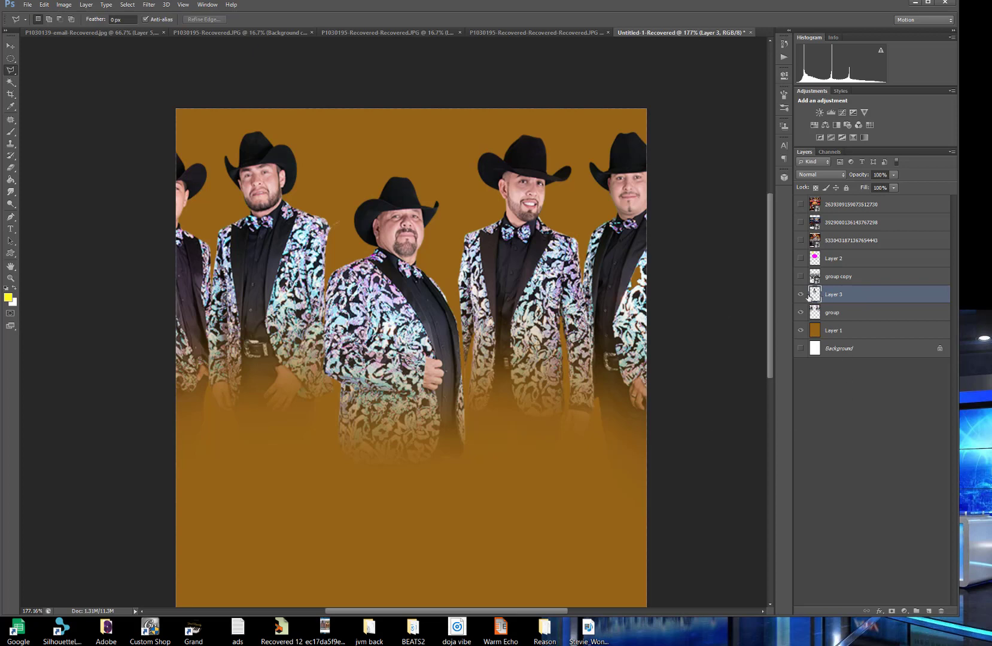
Move the pasted figure over the neighbouring band member and back into the gap in the middle of the group.
left_click(11, 45)
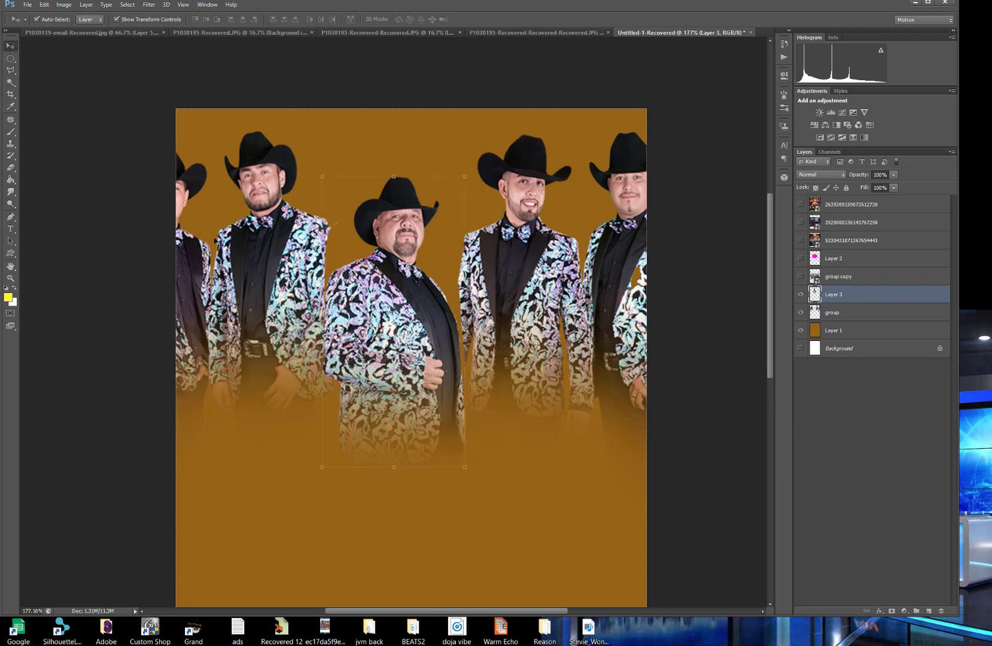
left_click_drag(393, 305, 527, 278)
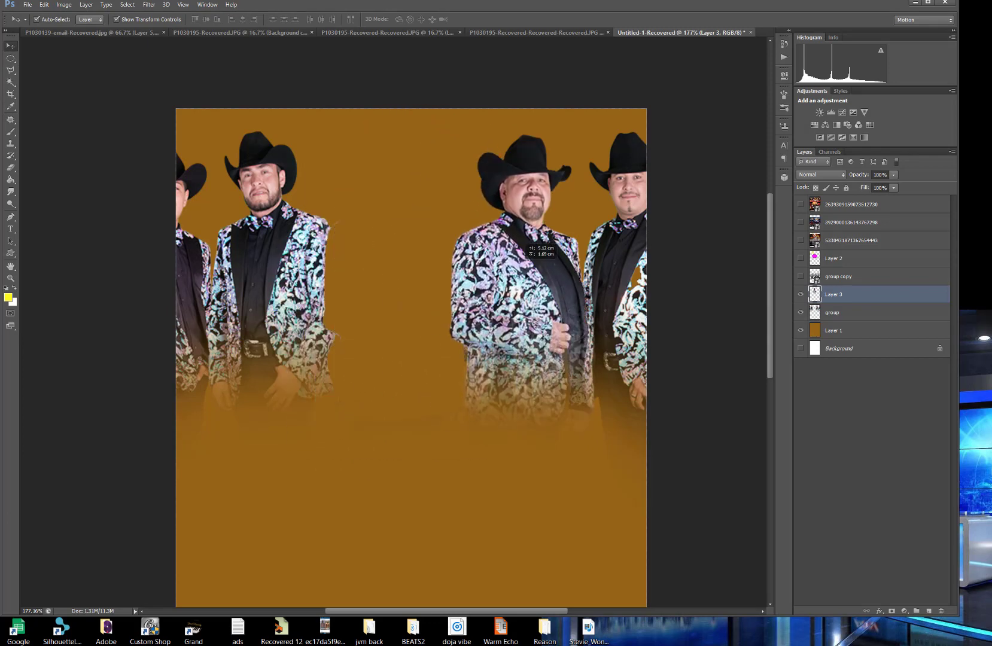
left_click_drag(521, 240, 414, 242)
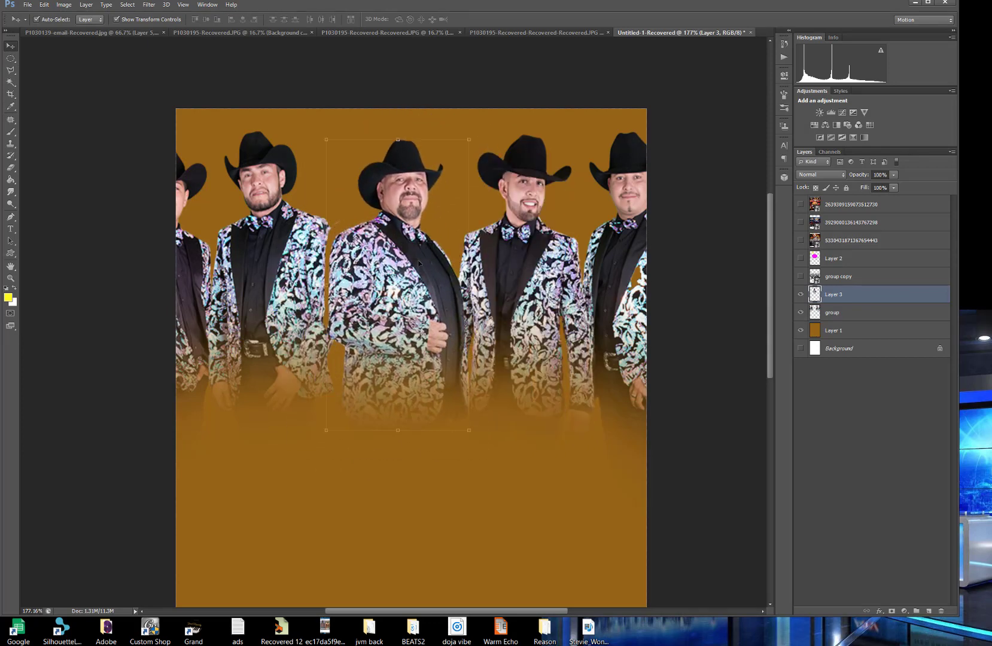
Toggle the visibility of the pasted figure's layer and the group layer to compare their contents.
left_click(801, 295)
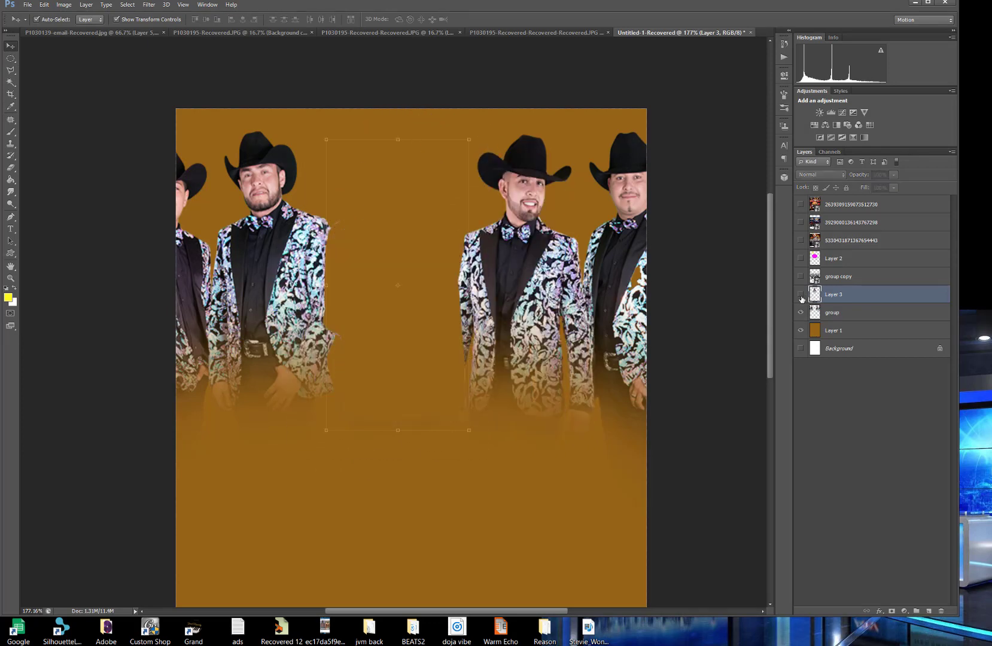
left_click(801, 295)
left_click(799, 313)
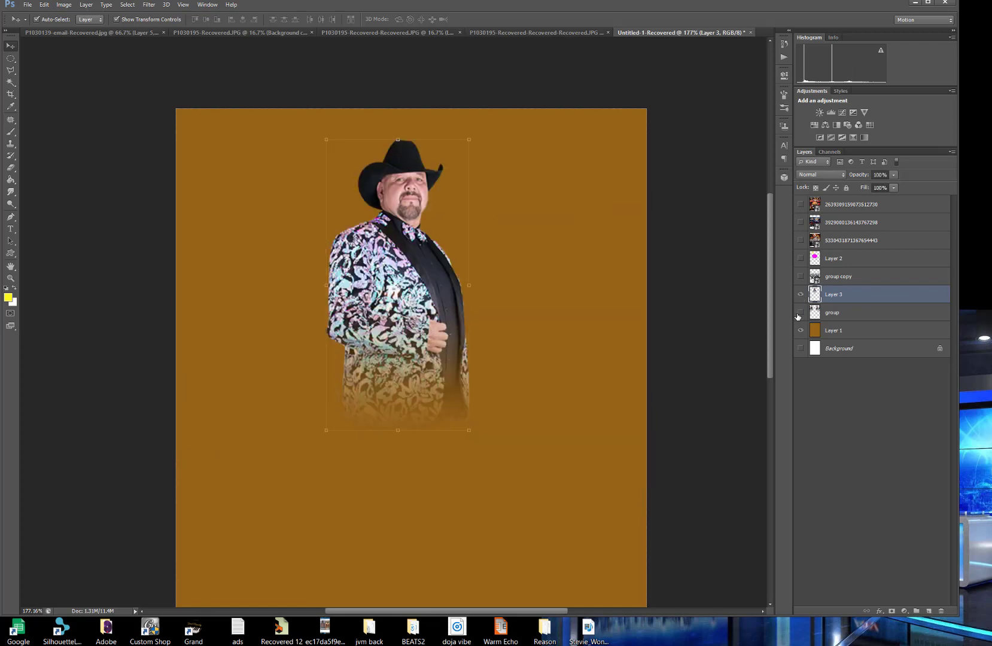
left_click(800, 312)
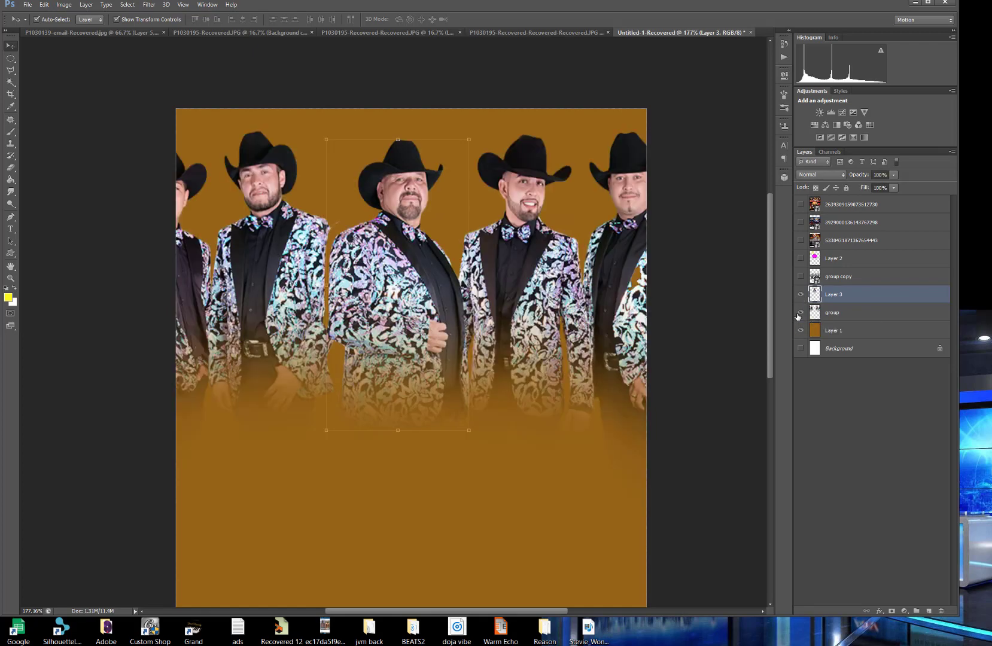
left_click(800, 294)
left_click(800, 295)
Step back through the history to undo the figure's move, paste and cut, restoring the lasso selection.
left_click(44, 4)
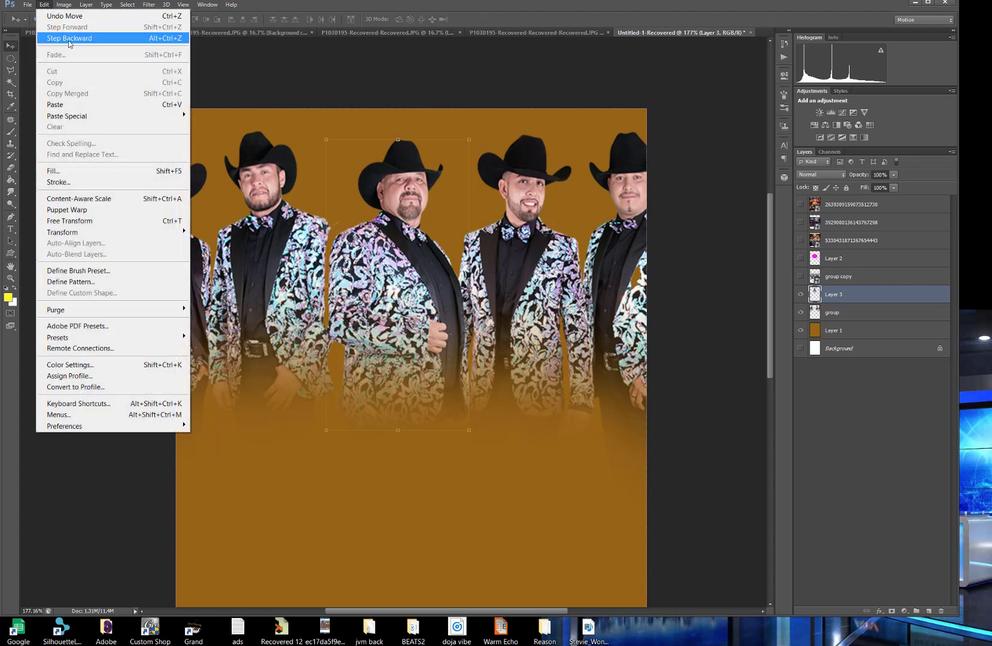
left_click(70, 38)
left_click(44, 4)
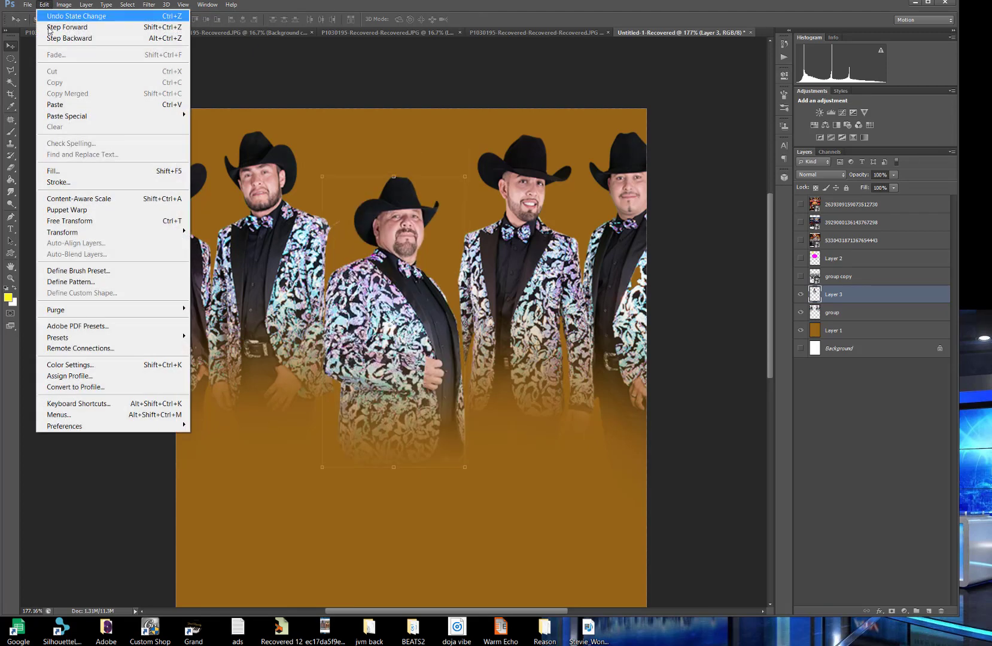
left_click(53, 39)
left_click(44, 4)
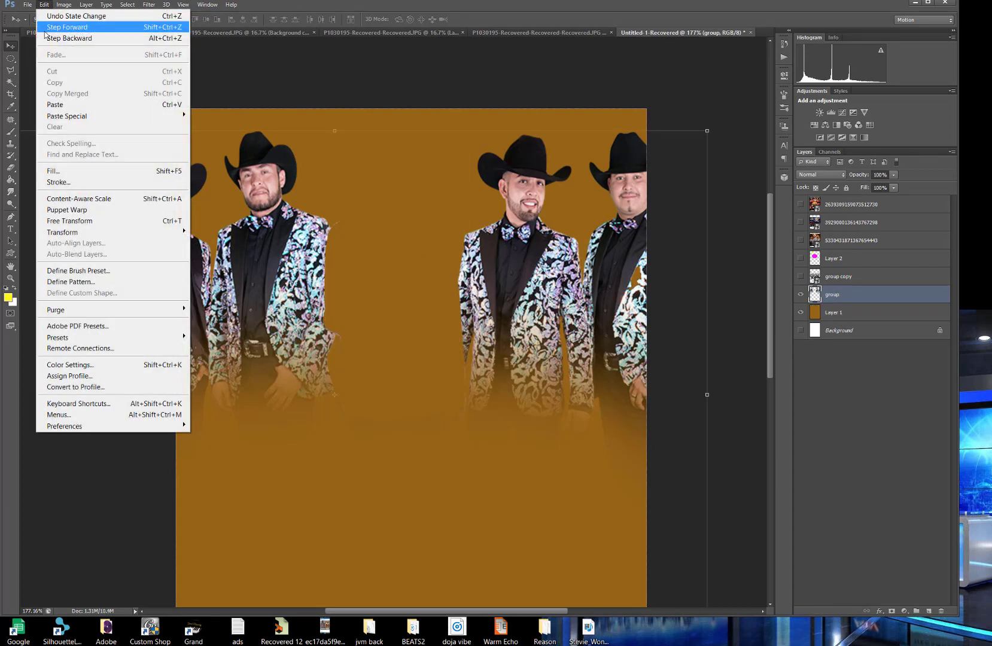
left_click(46, 38)
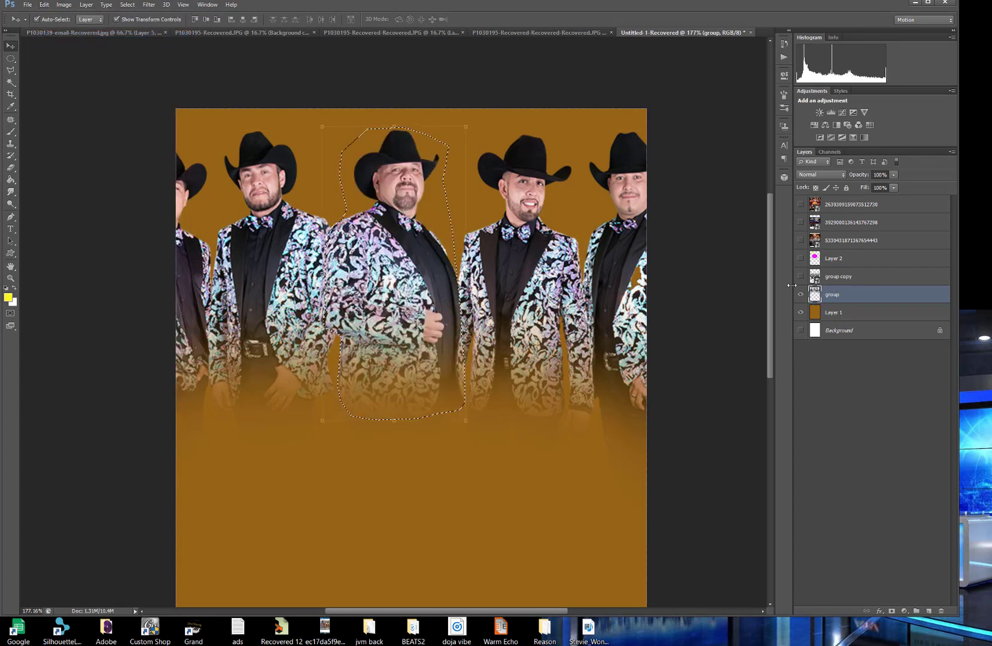
Check the group layer's visibility, and copy the selected middle figure onto a new layer while leaving the original intact.
left_click(800, 294)
left_click(801, 295)
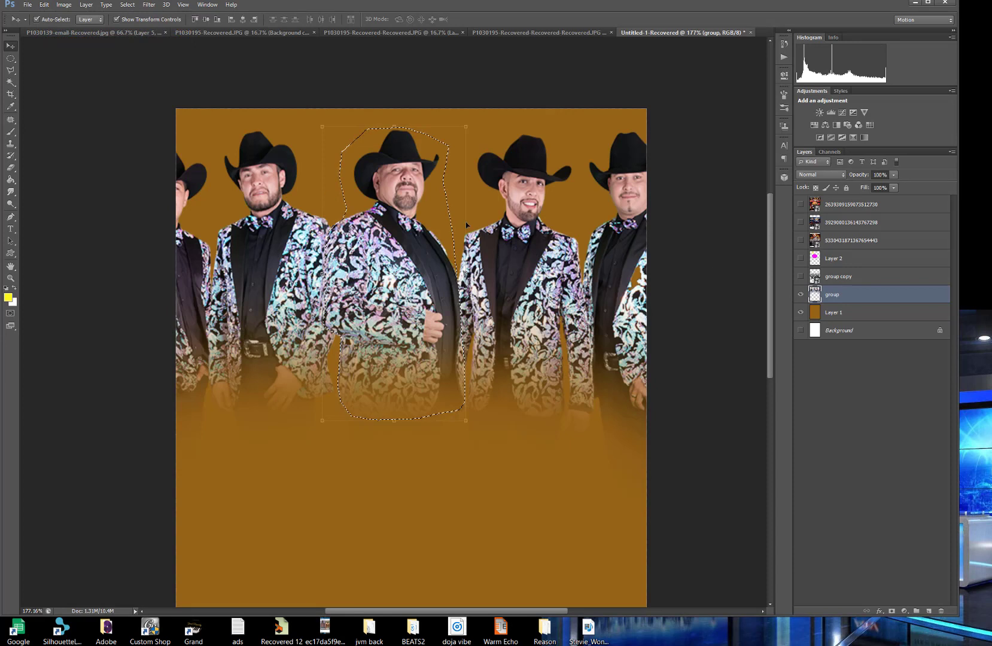
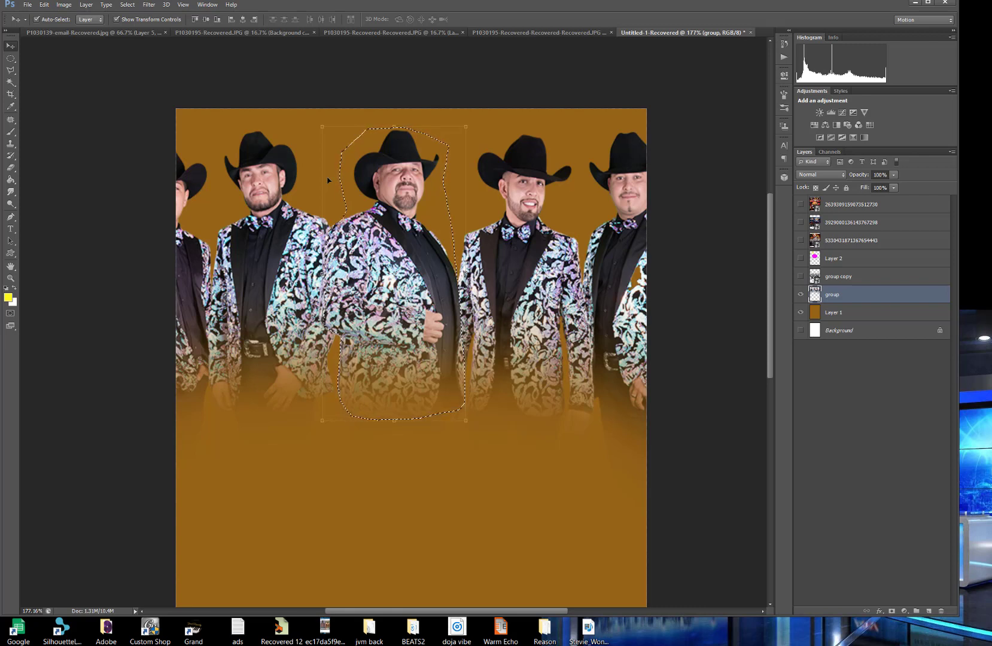
key("ctrl+j")
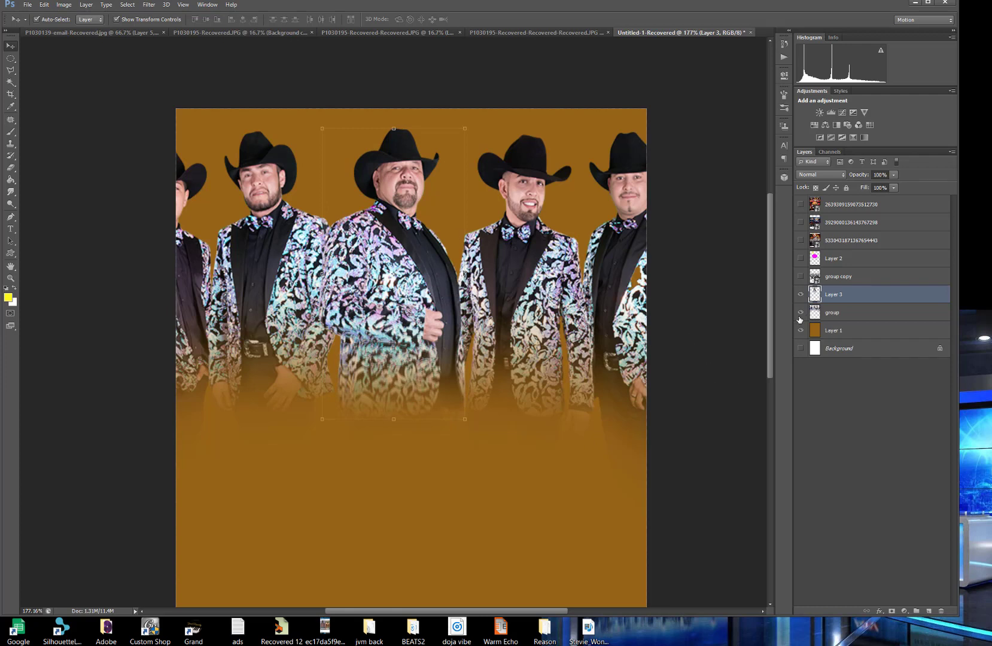
scroll(445, 239, "down", 1)
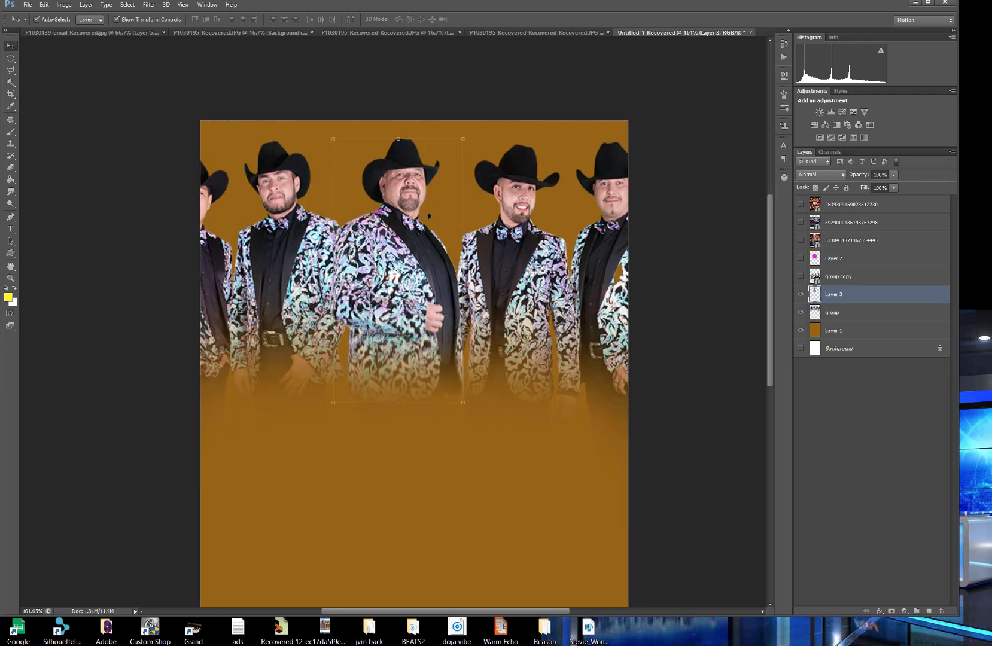
Toggle the copied figure's layer and the group layer to compare the copy with the original, ending with the group hidden.
left_click(800, 296)
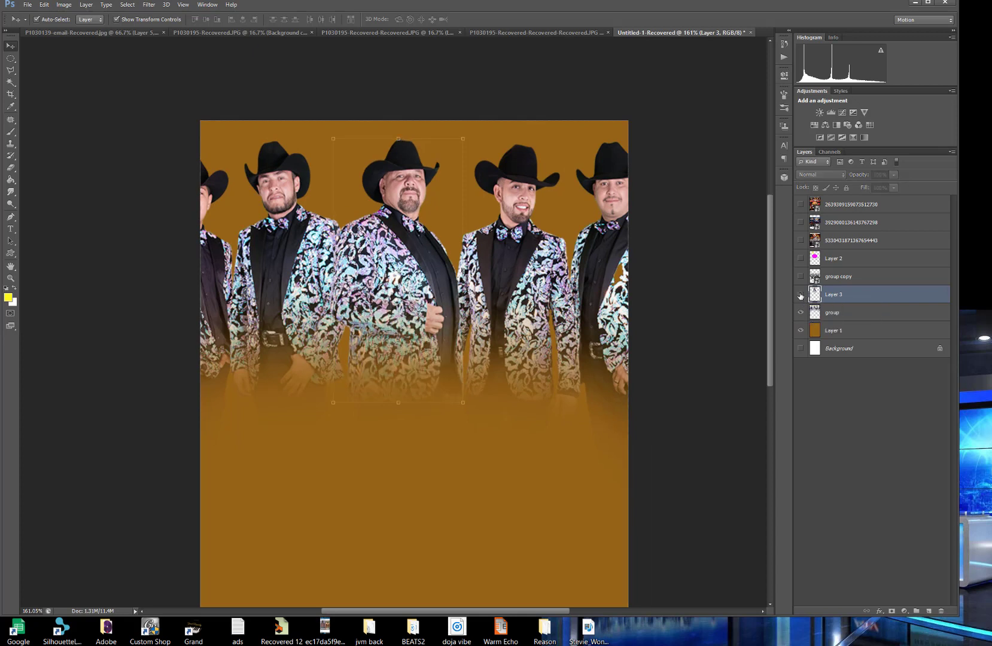
left_click(799, 312)
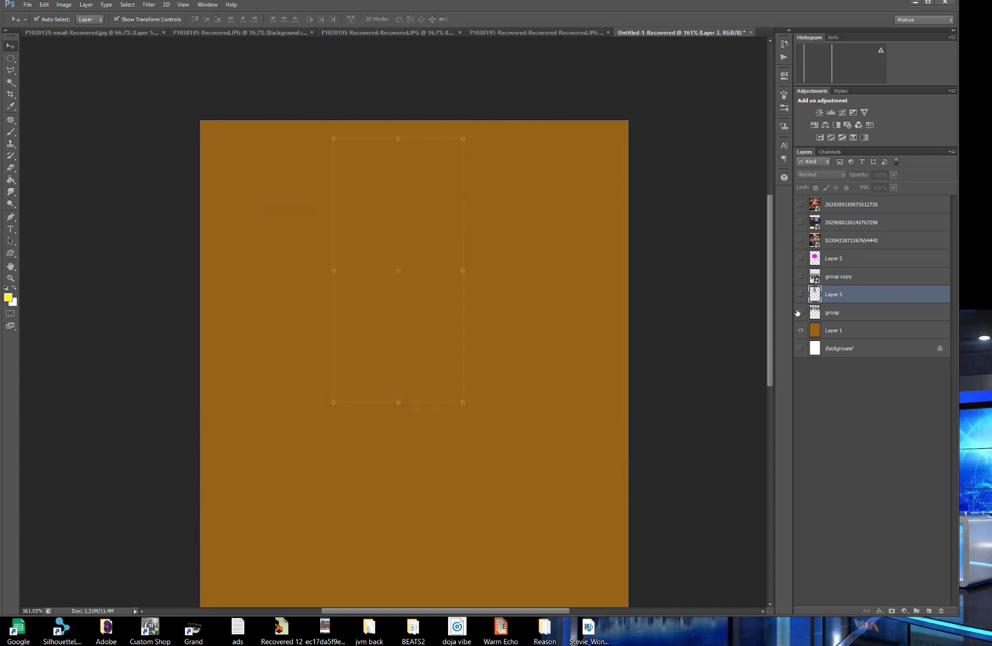
left_click(800, 313)
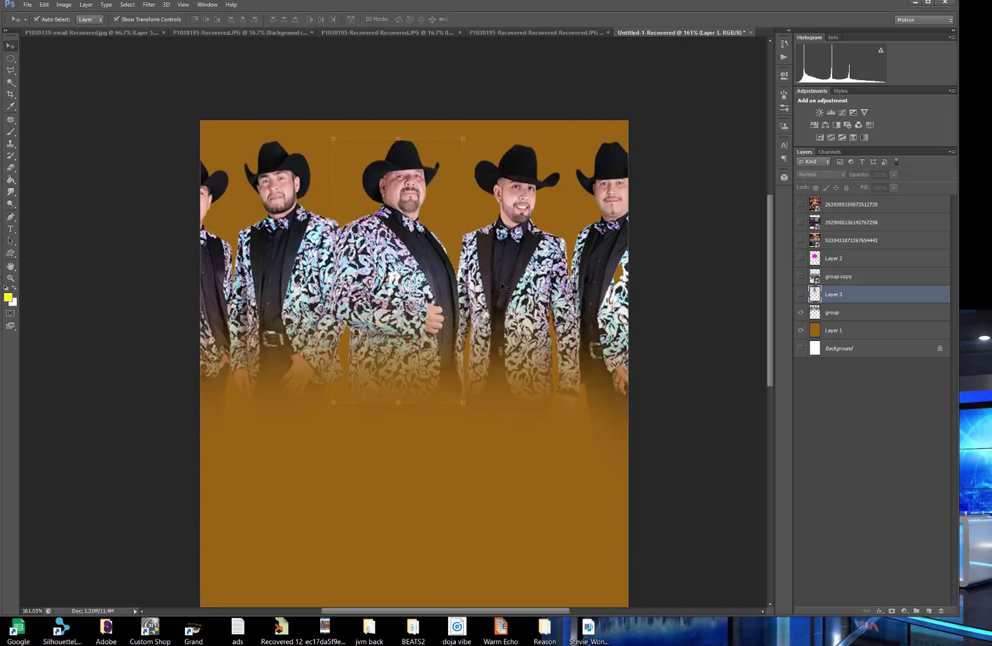
left_click(800, 295)
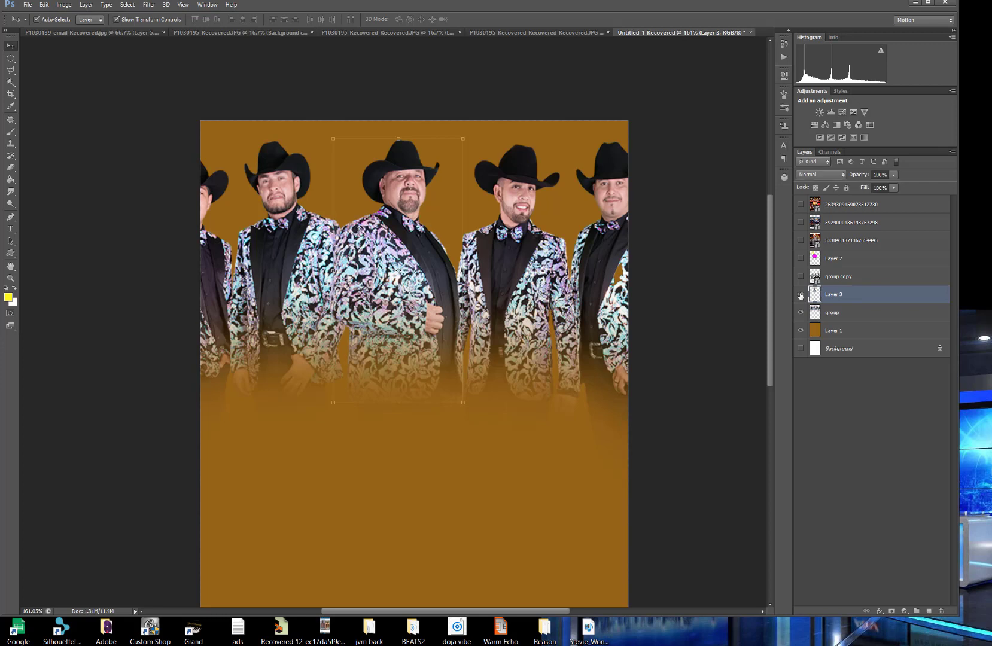
left_click(800, 295)
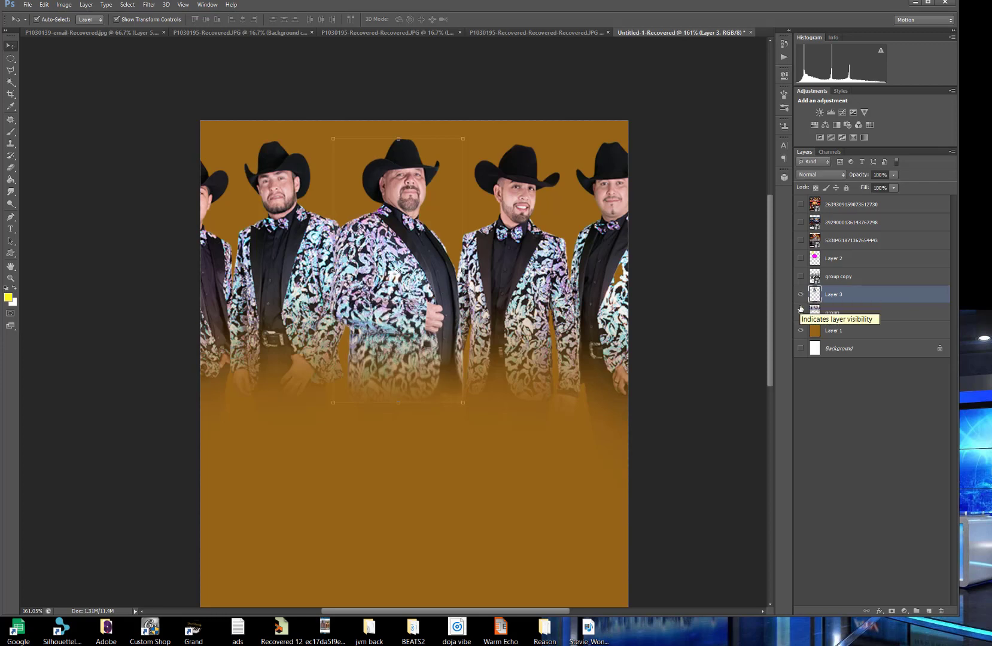
left_click(800, 330)
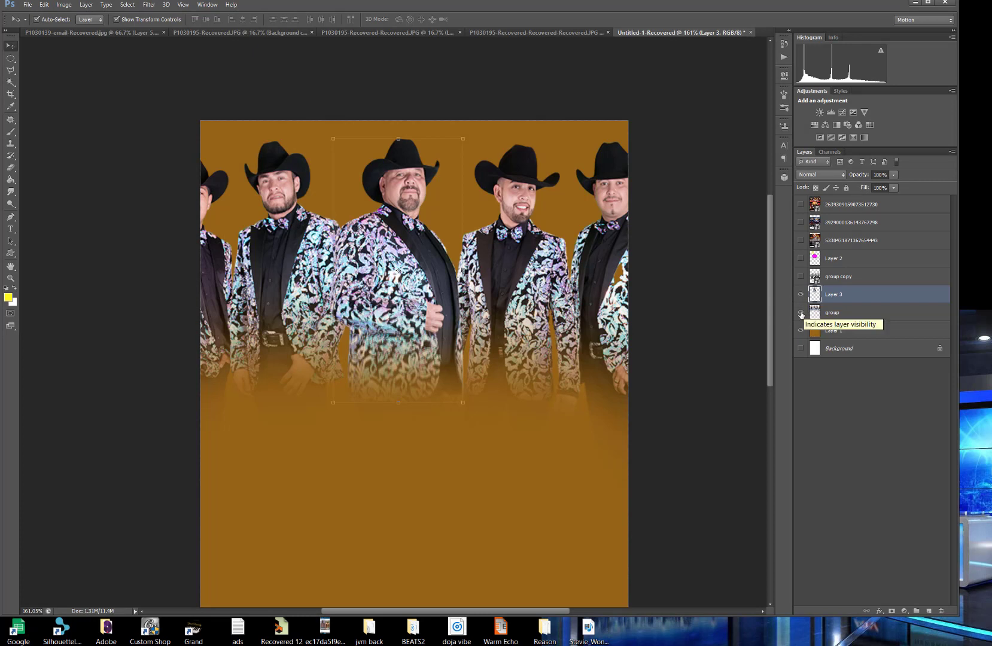
left_click(800, 313)
left_click(800, 295)
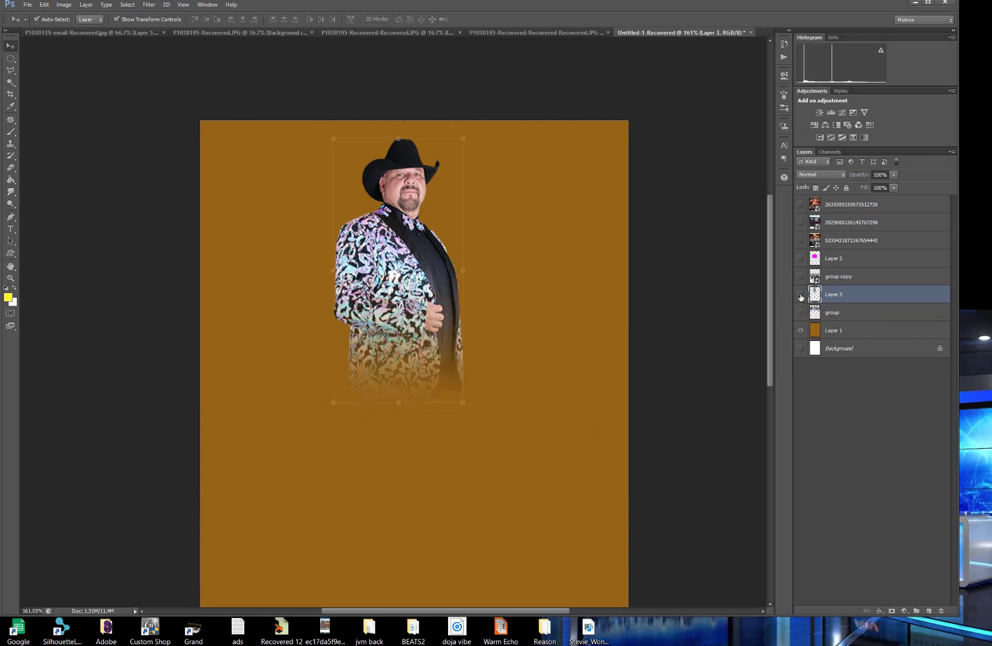
left_click(800, 295)
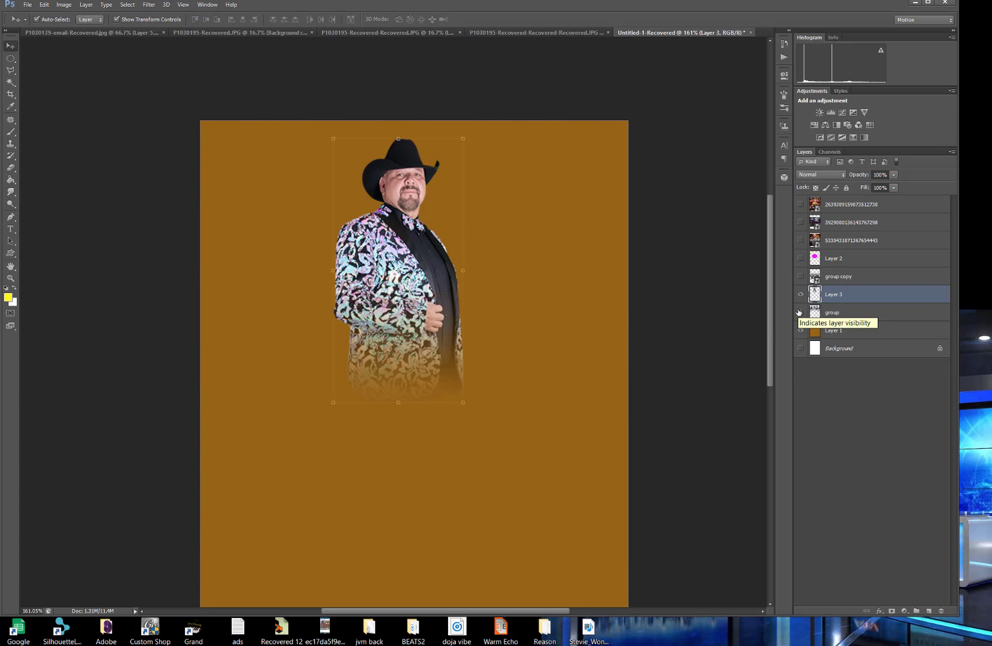
Rename the copied figure's layer with the figure's first name followed by 2.
double_click(836, 297)
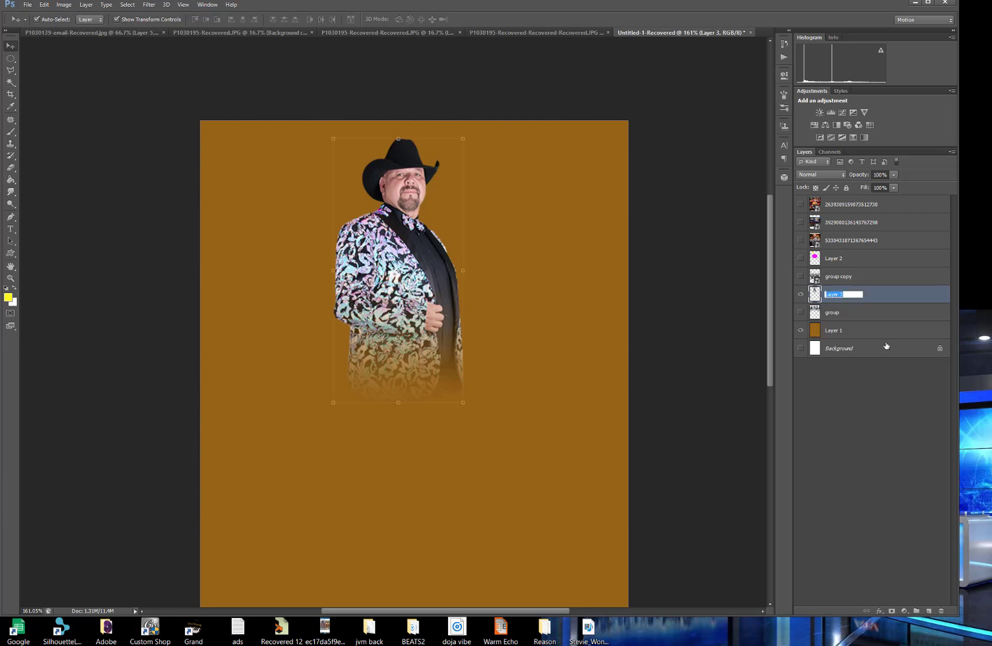
type("3")
type("esu")
type("s2")
left_click(867, 412)
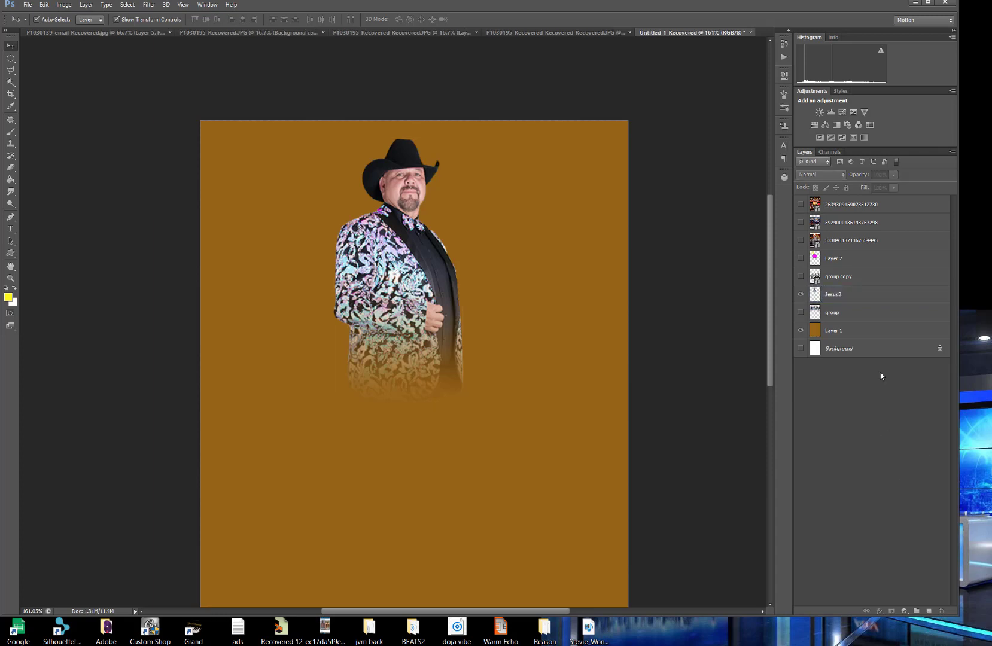
Toggle the renamed figure layer off and on, and make the group layer visible again.
left_click(800, 293)
left_click(799, 294)
left_click(800, 311)
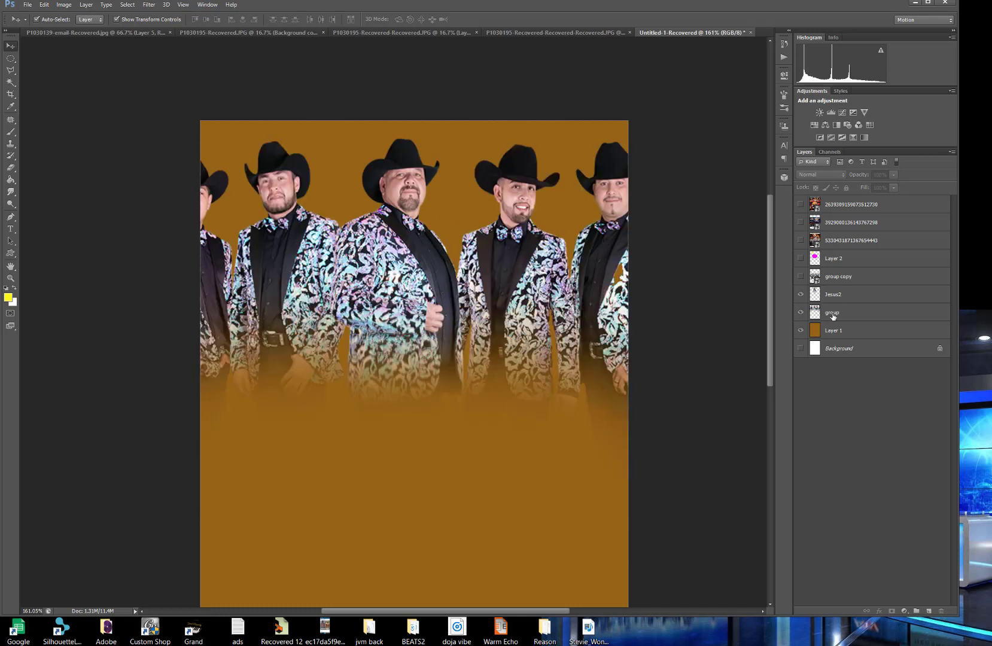
Rename the group layer as band.
double_click(832, 312)
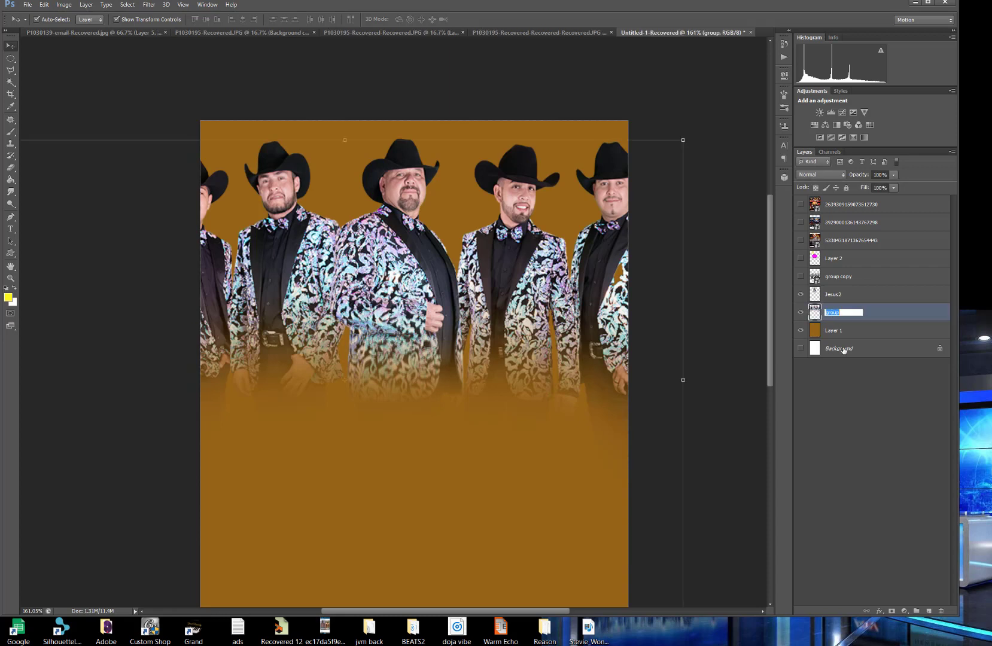
type("band")
key("Return")
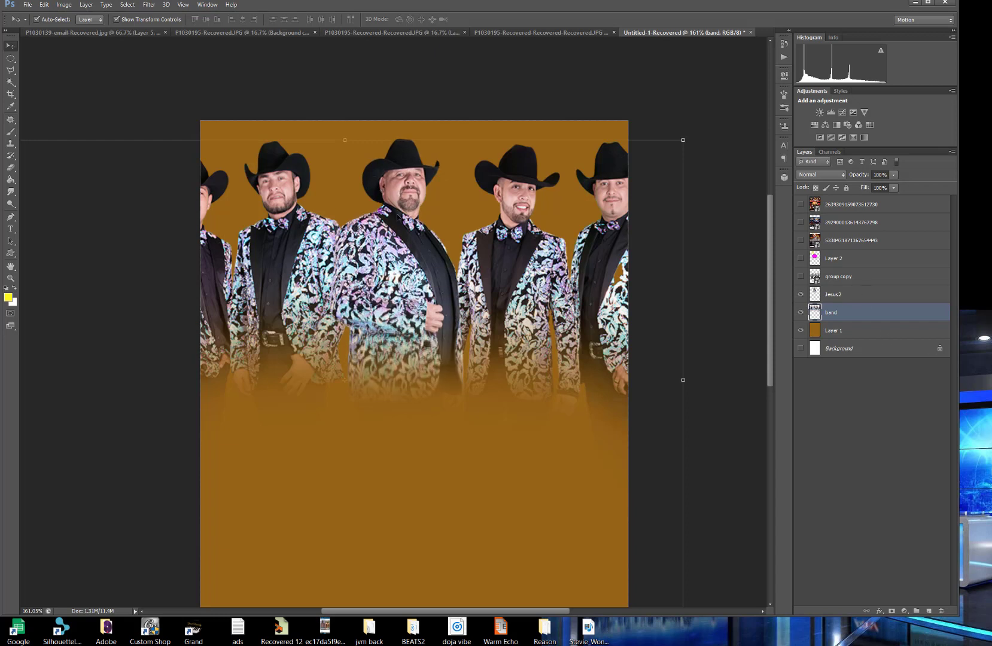
Shift the copied middle figure slightly off the original, and hide both its layer and the band layer.
mouse_move(397, 216)
left_mouse_down()
mouse_move(416, 227)
mouse_move(386, 286)
mouse_move(372, 355)
mouse_move(439, 305)
mouse_move(466, 242)
mouse_move(412, 290)
mouse_move(386, 217)
mouse_move(401, 211)
left_mouse_up()
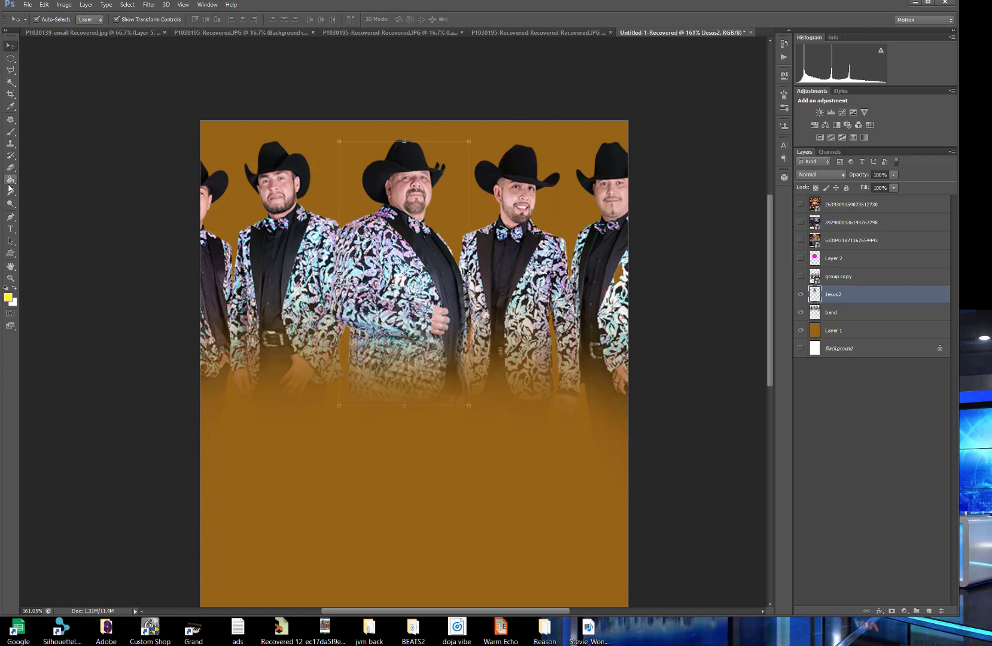
left_click(801, 295)
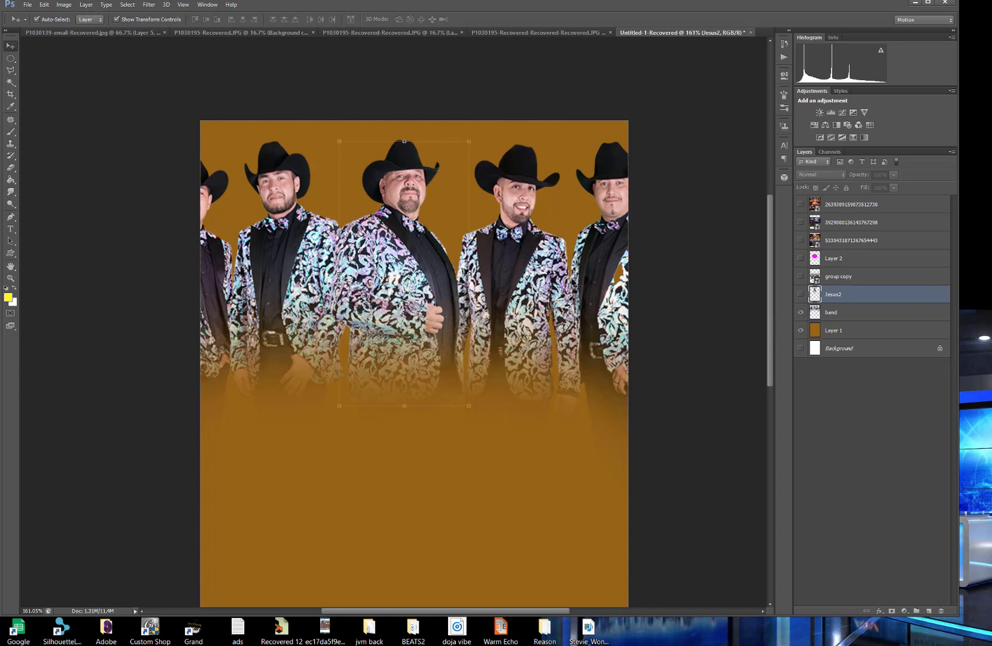
left_click(825, 312)
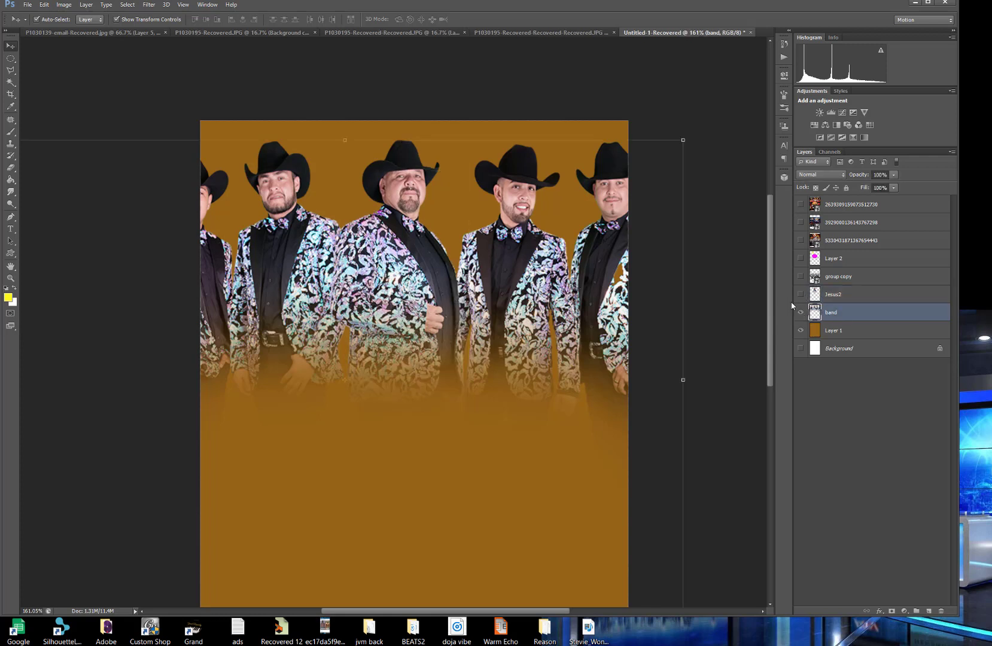
left_click(800, 312)
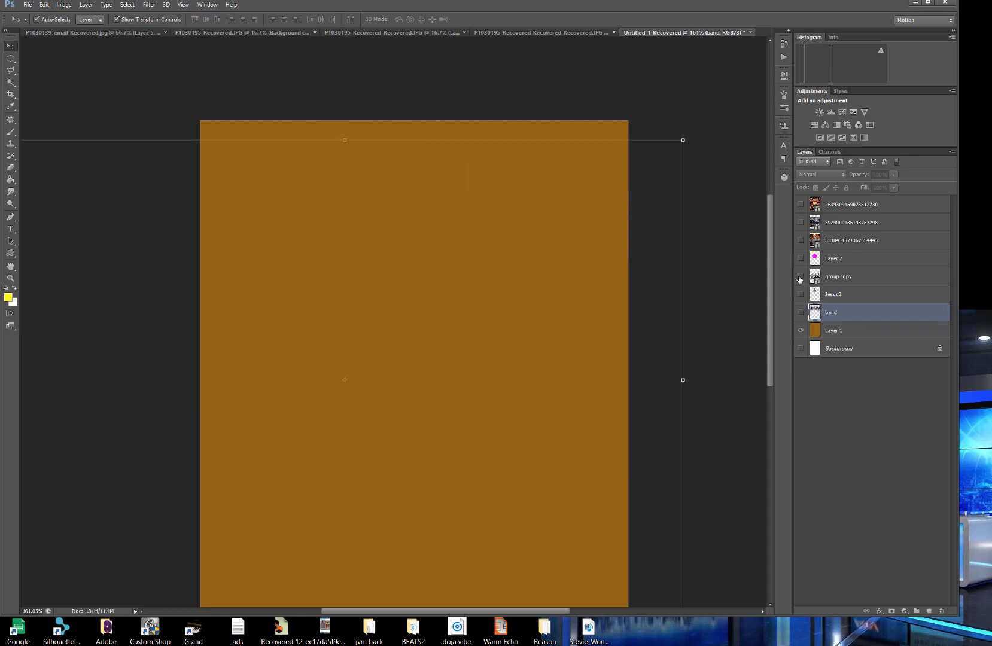
Show the group copy layer and move its full-length band photo up on the canvas.
left_click(800, 277)
left_click(849, 281)
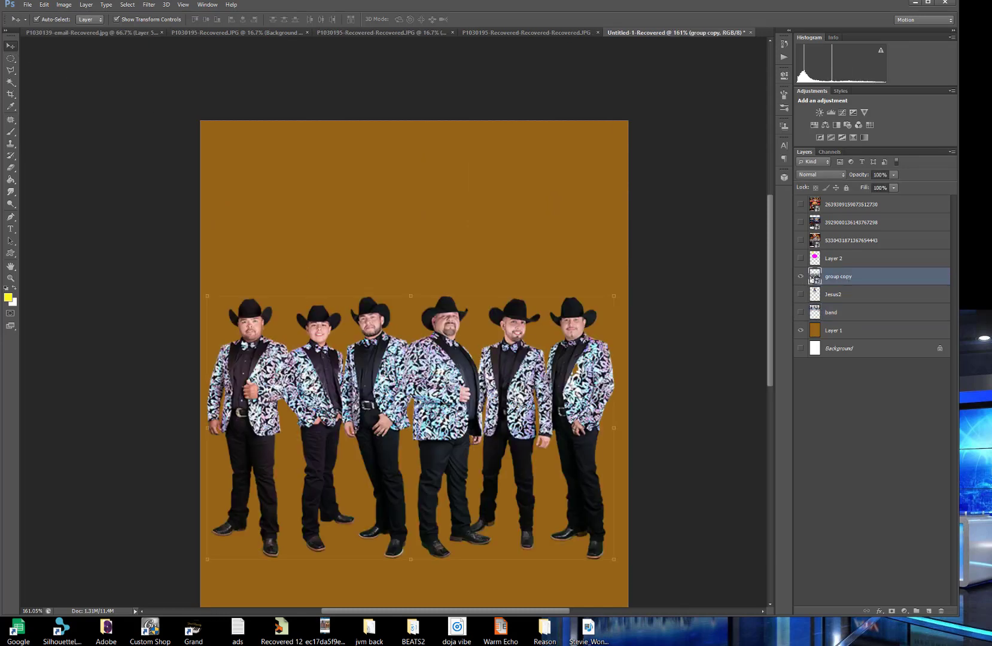
left_click_drag(452, 384, 454, 319)
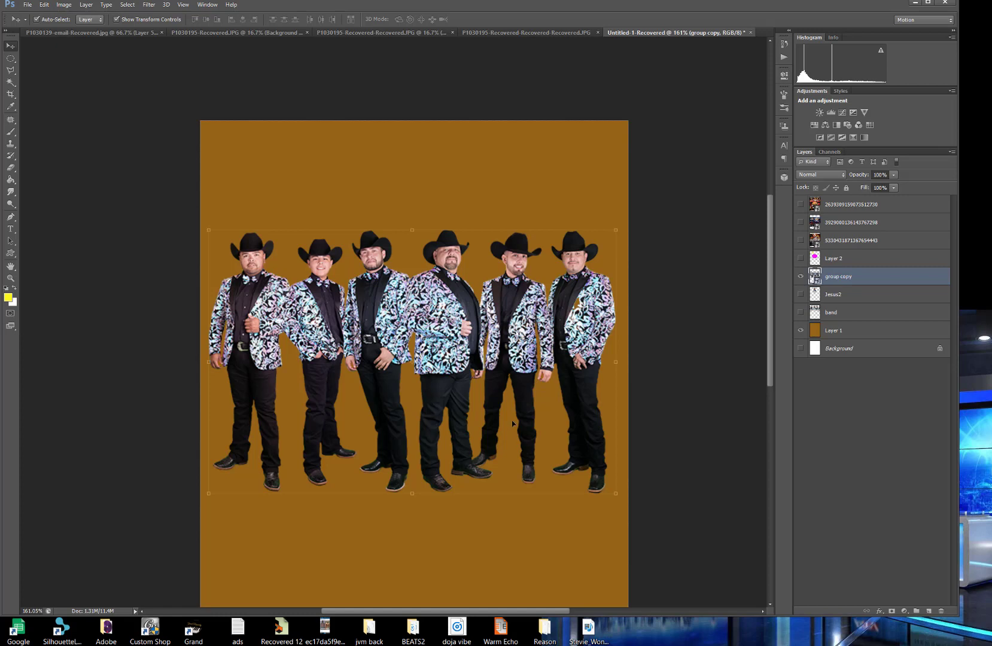
Move the full-length band photo down into the lower middle of the canvas.
scroll(241, 300, "up", 3)
scroll(275, 301, "up", 3)
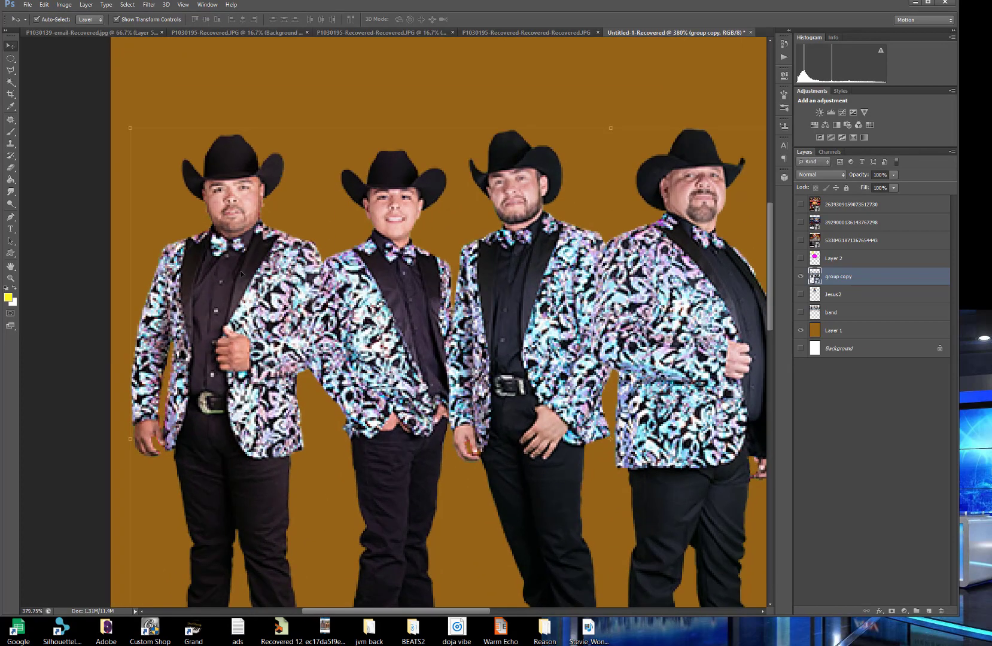
scroll(368, 291, "down", 2)
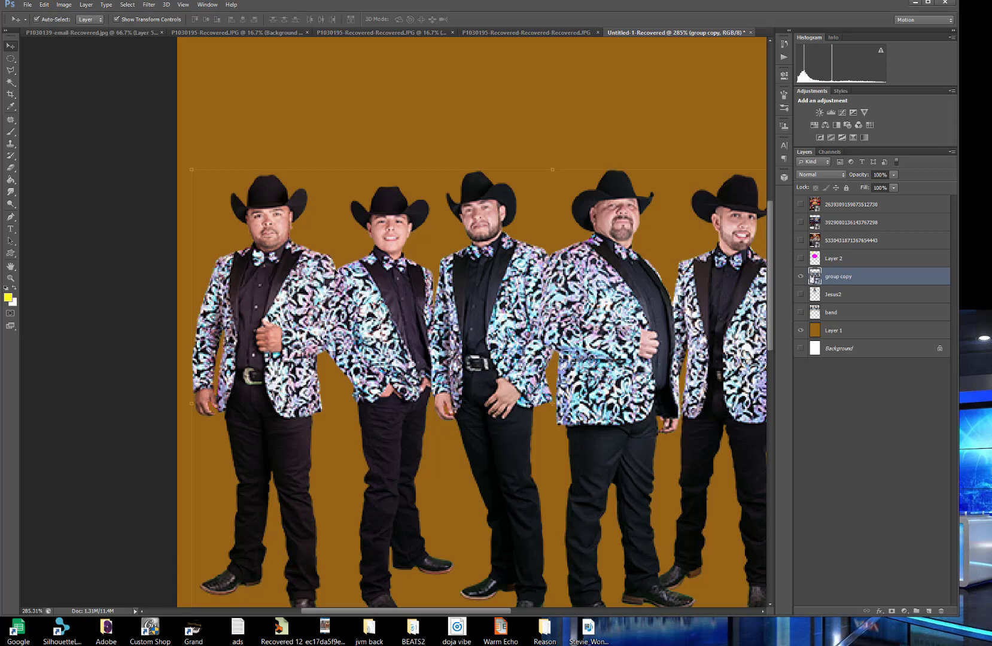
scroll(526, 337, "down", 4)
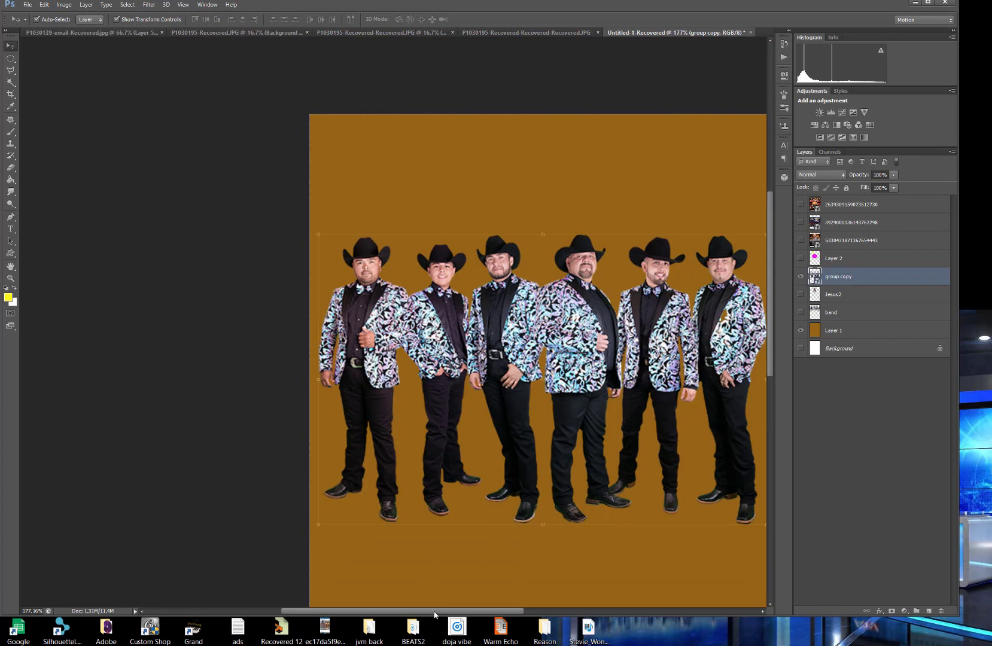
left_click_drag(434, 614, 467, 616)
scroll(771, 257, "down", 2)
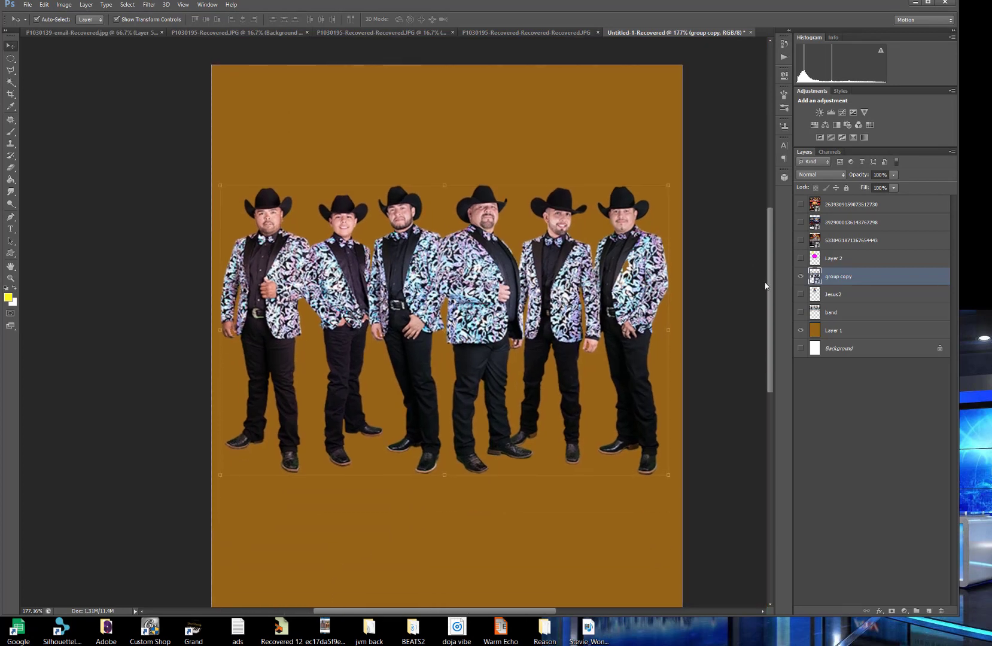
scroll(578, 323, "down", 2)
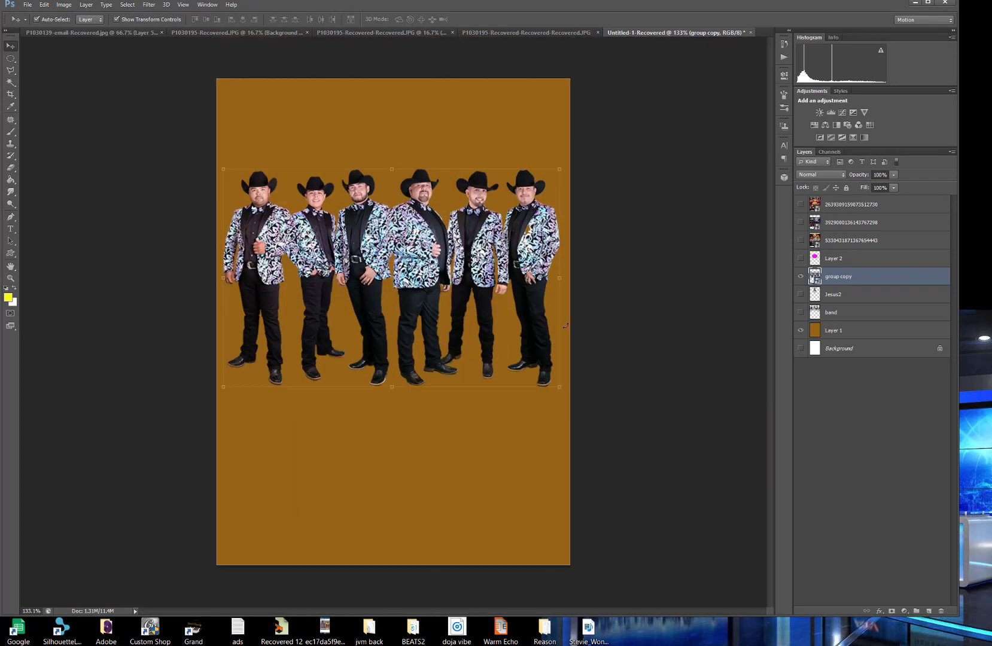
left_click_drag(466, 246, 471, 342)
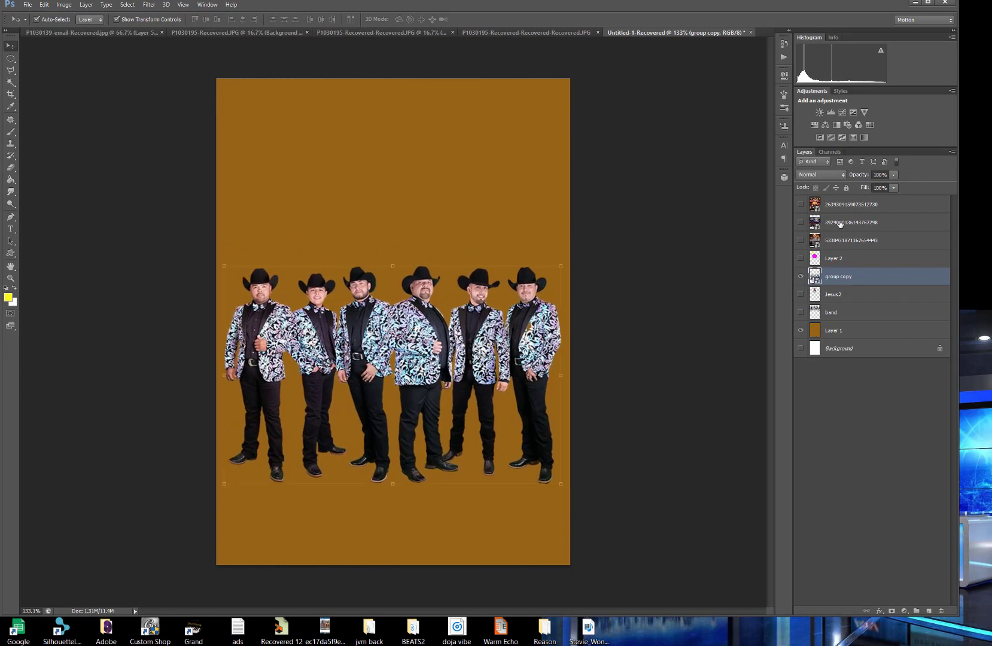
Preview the Epiq Night Club flyer layer, and show the Conjunto Bengala poster layer with its outline loaded as a selection.
left_click(801, 205)
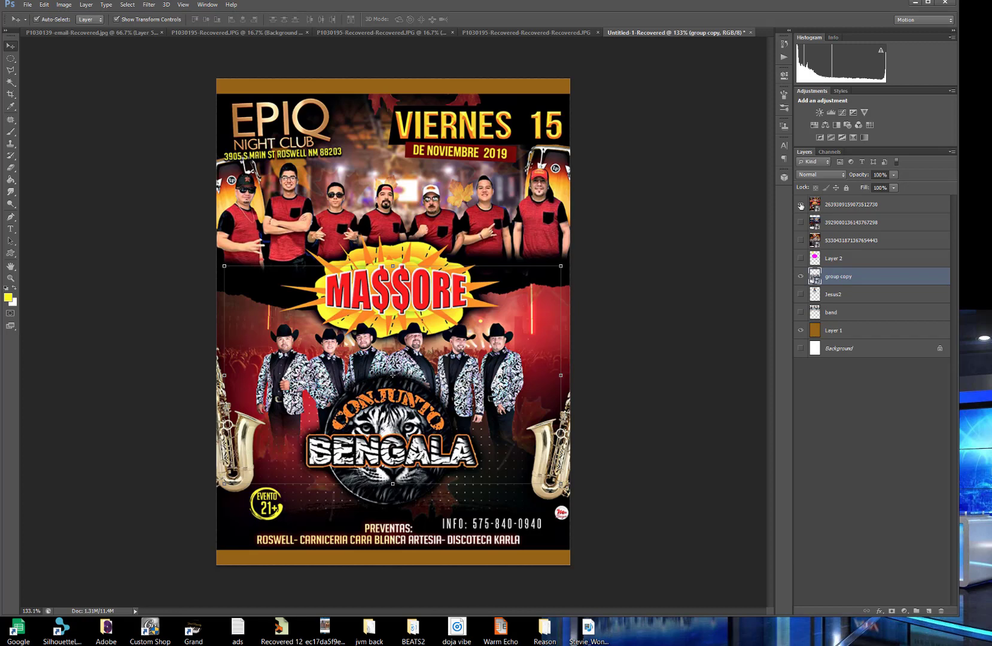
left_click(801, 205)
left_click(799, 223)
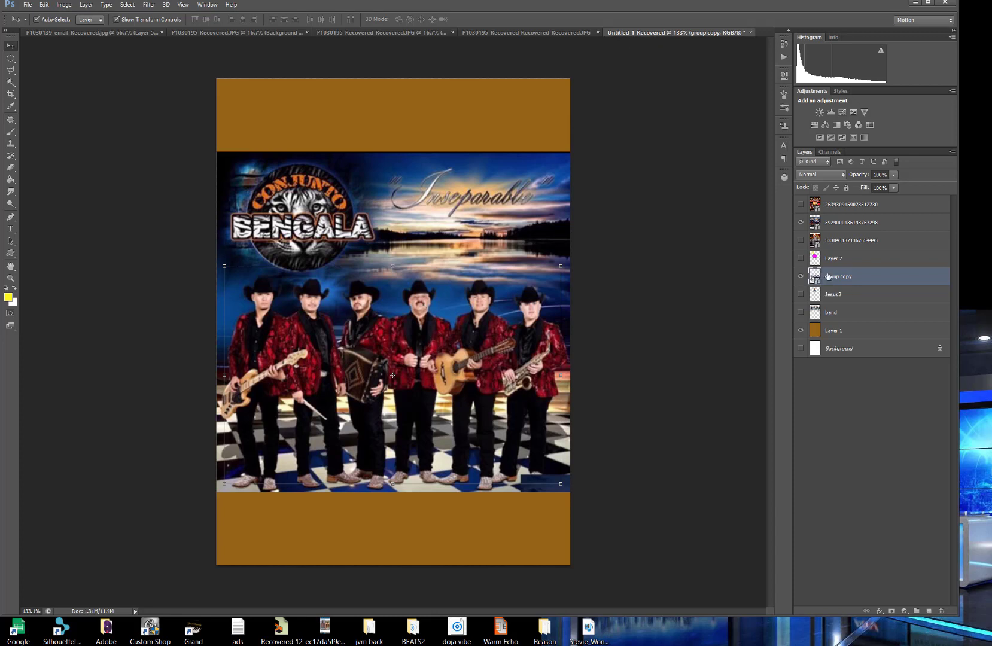
left_click(809, 224)
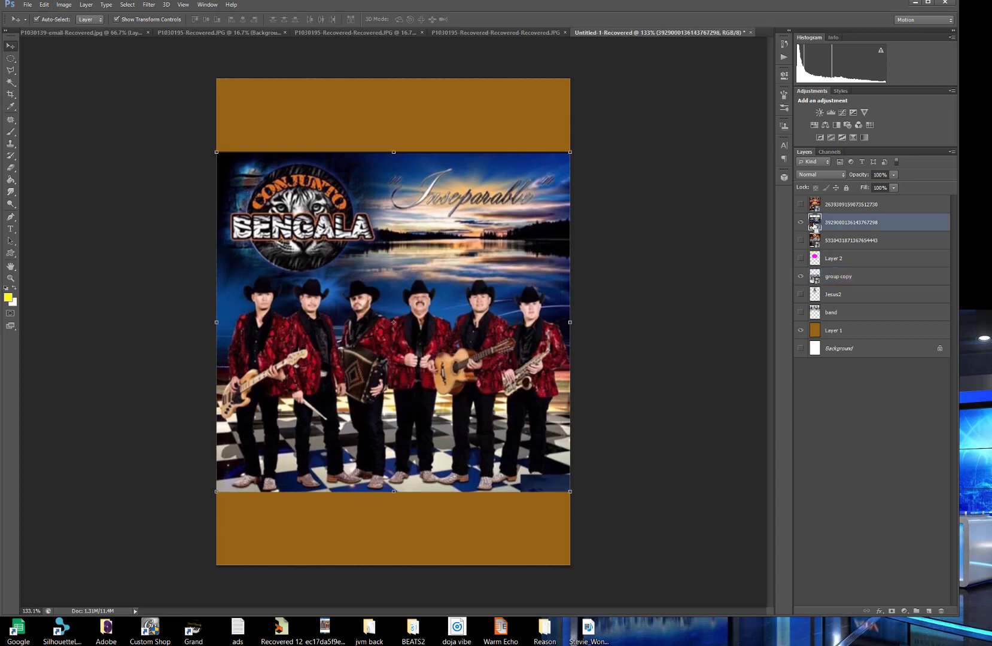
left_click(814, 224, "ctrl")
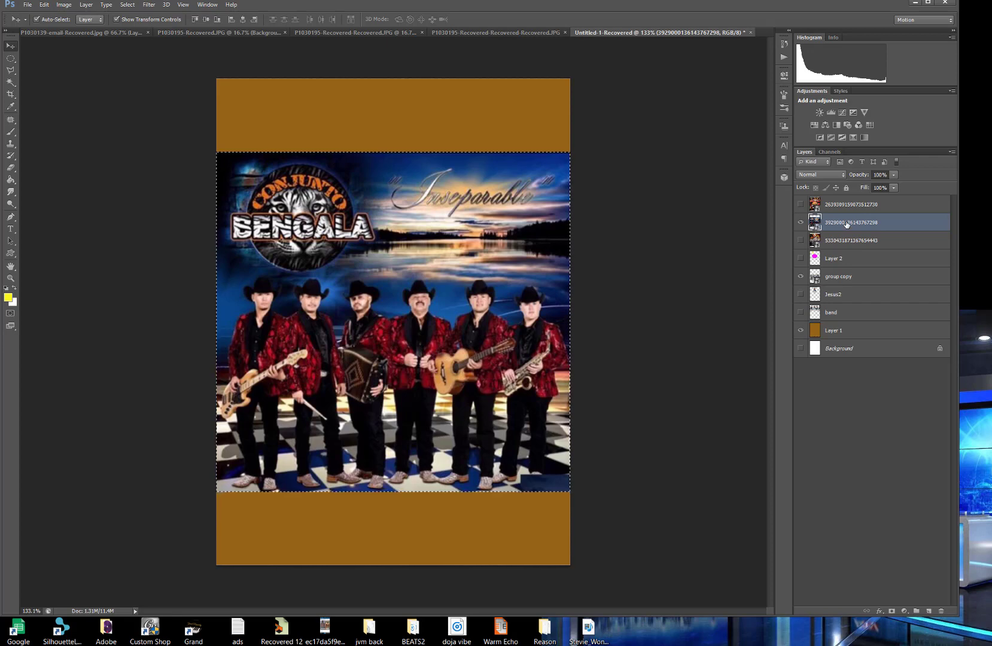
left_click(28, 5)
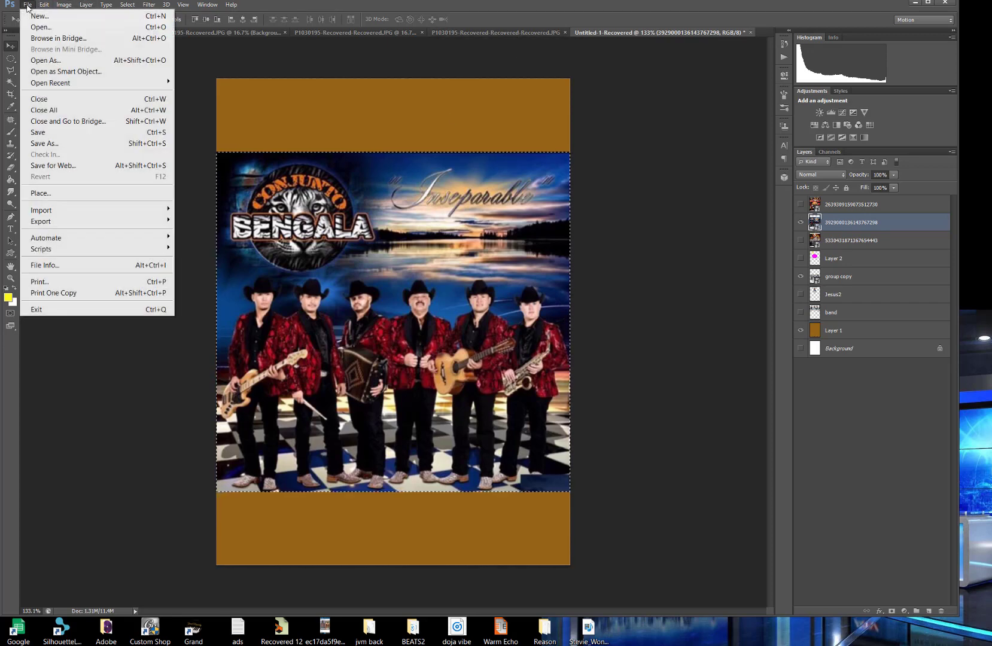
left_click(31, 16)
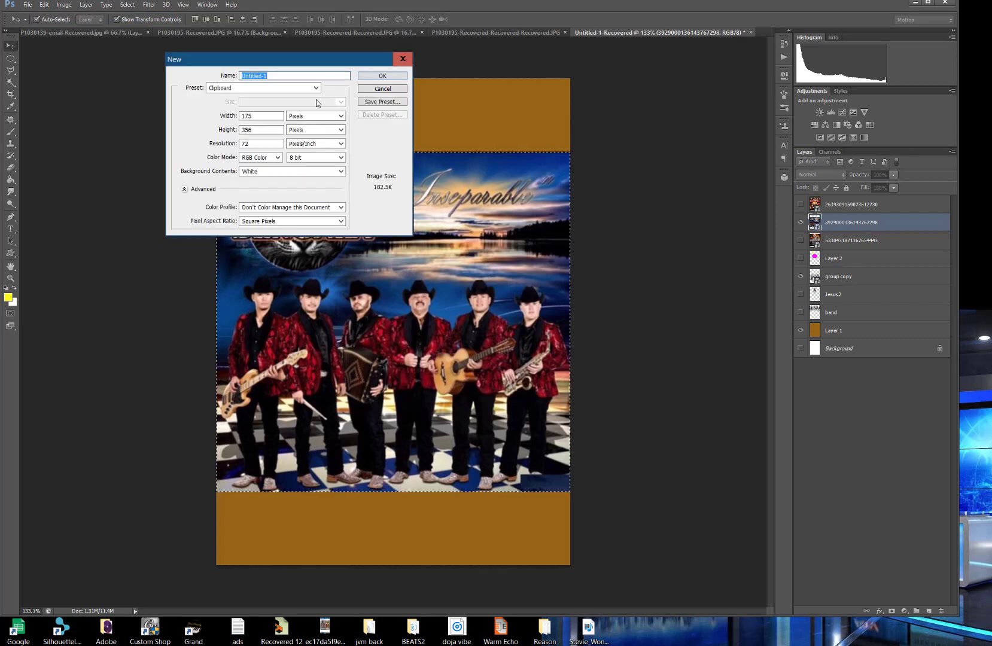
left_click(381, 90)
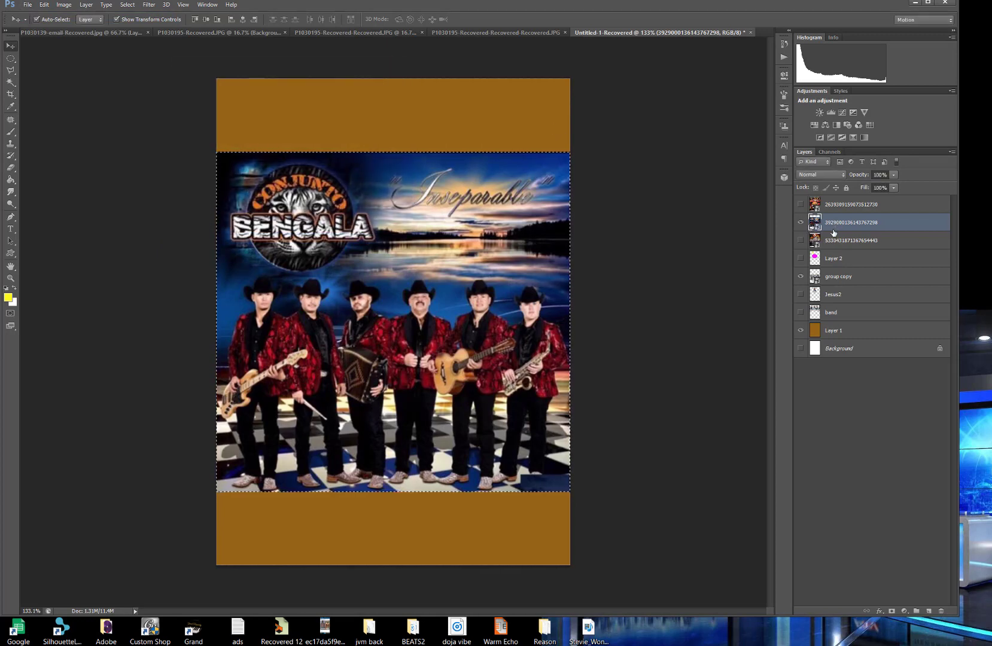
Create a new 576 by 554 pixel document with a white background and paste the copied Conjunto Bengala poster into it.
left_click(28, 5)
left_click(50, 16)
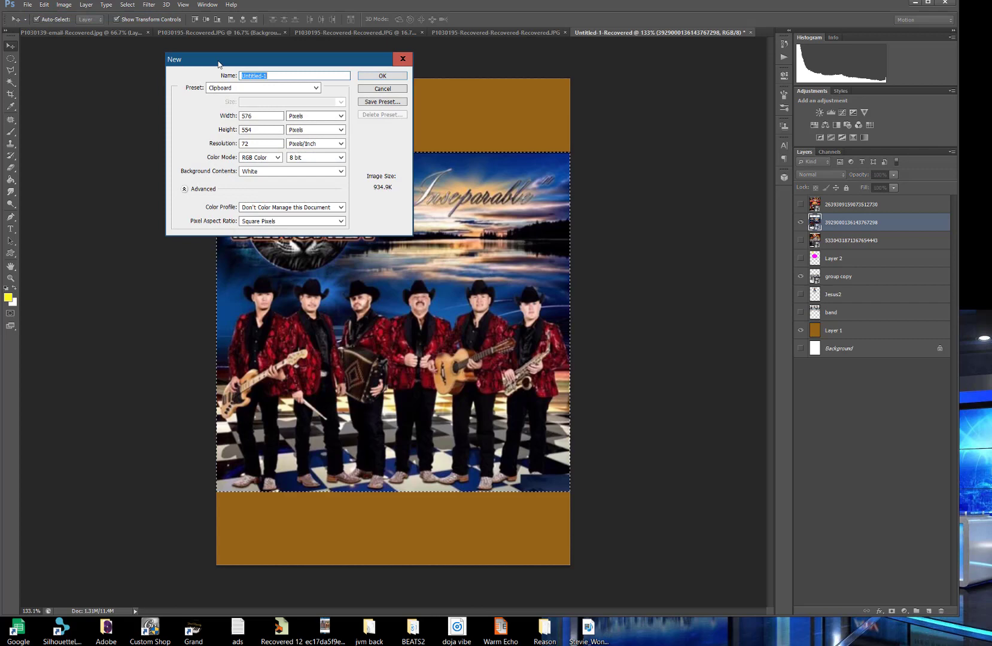
left_click(372, 76)
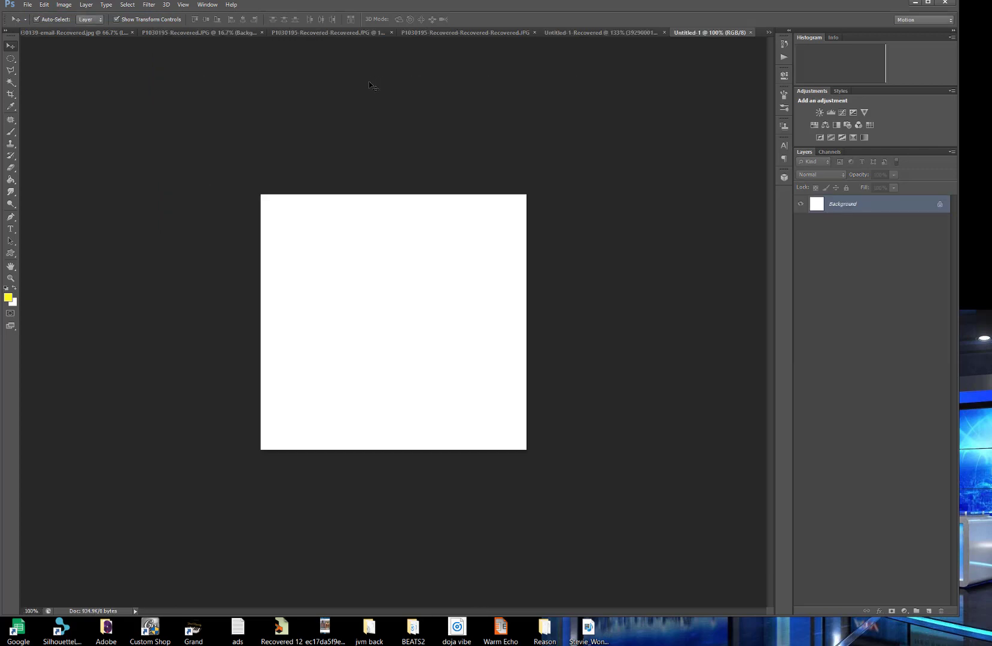
key("ctrl+v")
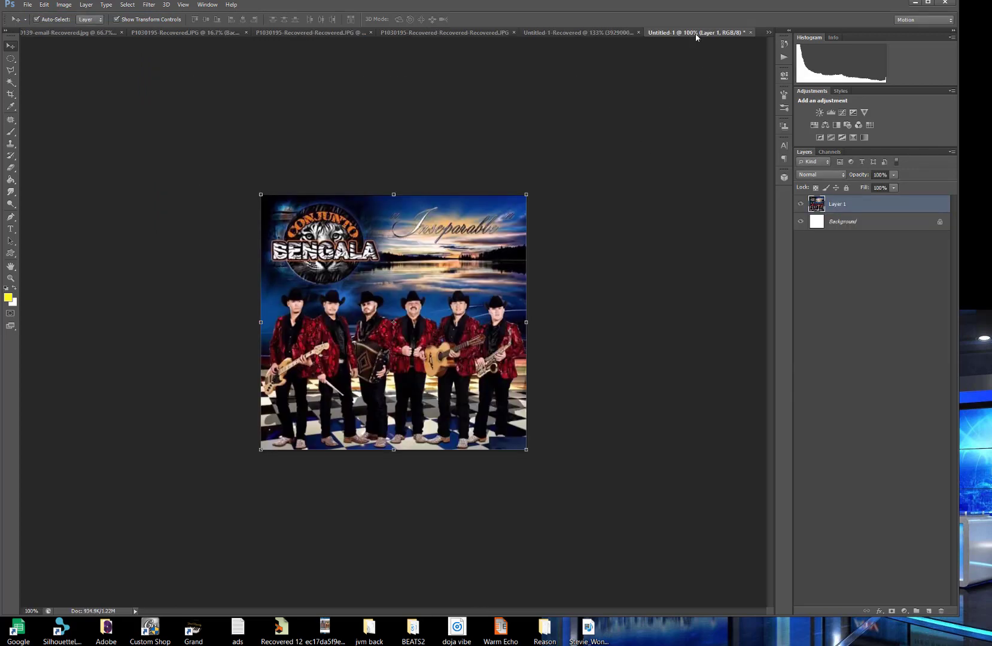
Detach the new document into its own enlarged window, move it beyond the main program window, and enlarge the main window.
left_click_drag(697, 34, 695, 63)
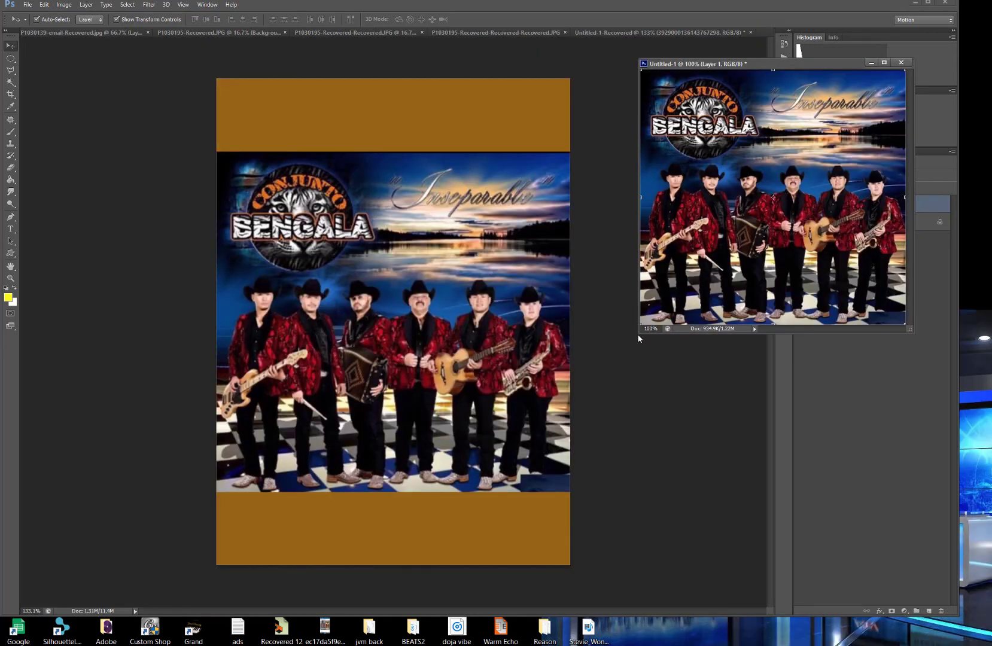
left_click_drag(638, 337, 608, 407)
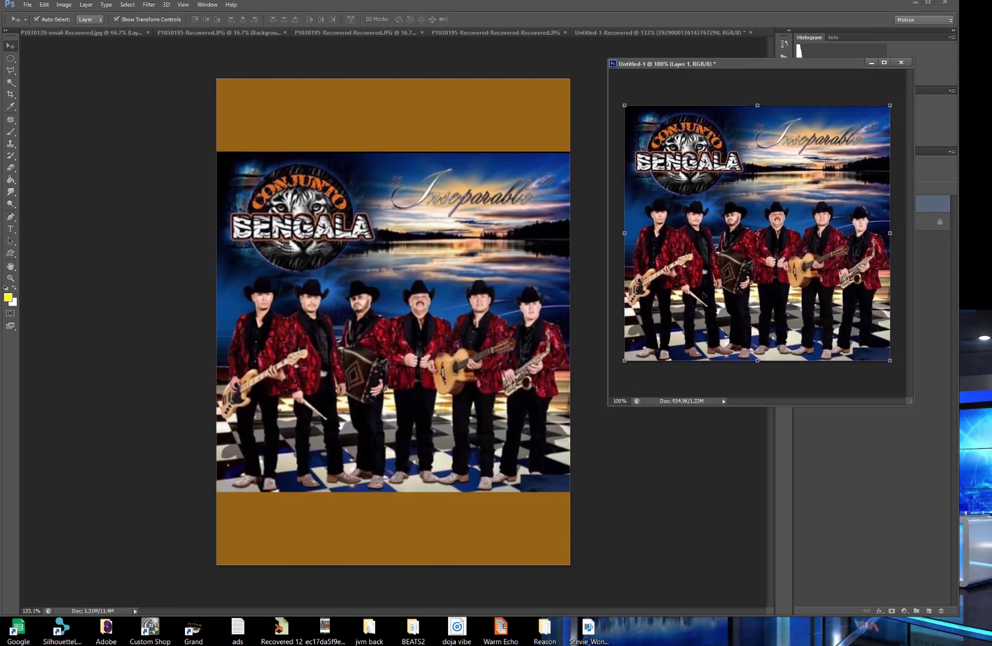
left_click_drag(669, 65, 991, 65)
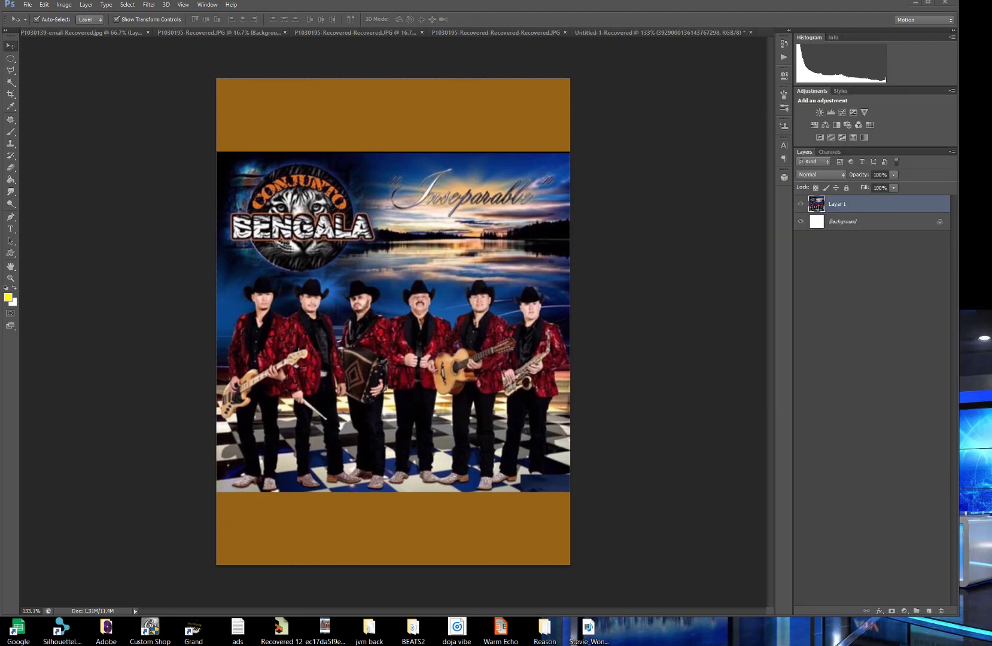
left_click_drag(958, 617, 984, 642)
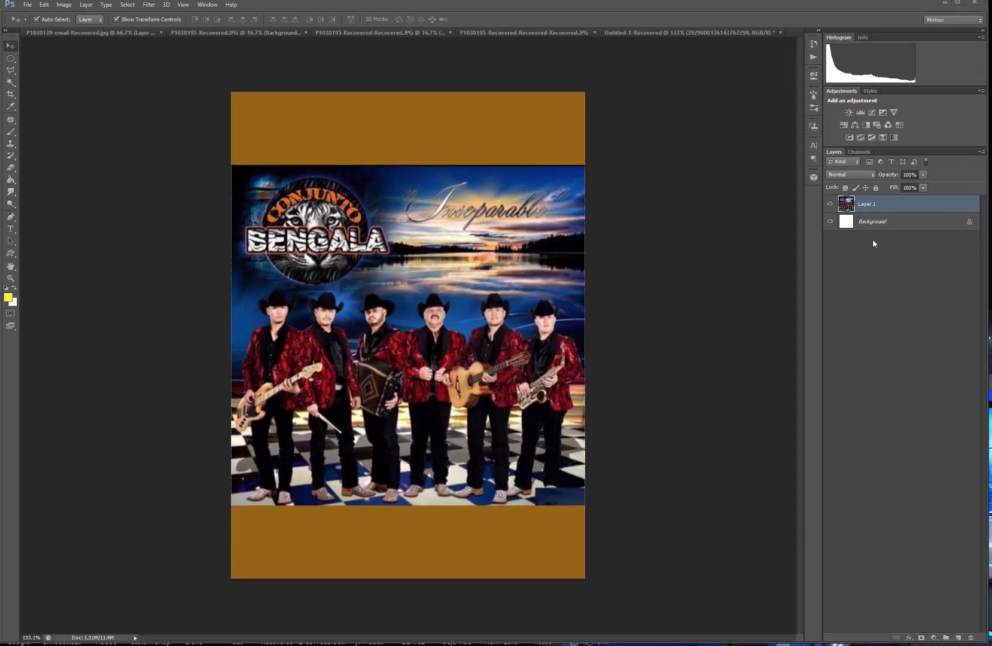
Return to the original document, hide the Conjunto Bengala poster layer, and toggle the copied figure's layer on and off.
left_click(829, 222)
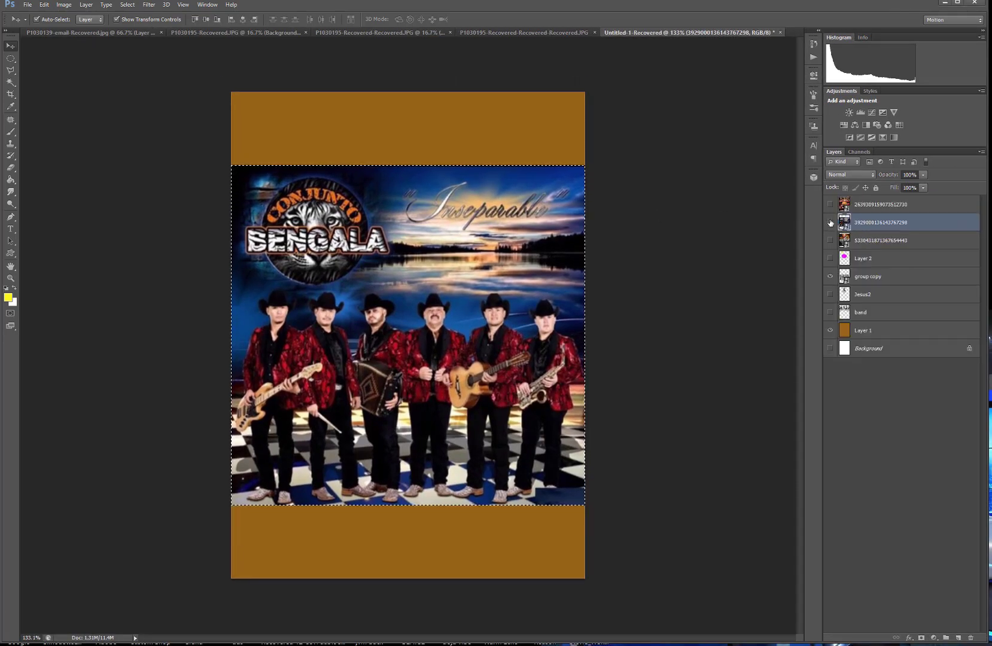
left_click(830, 294)
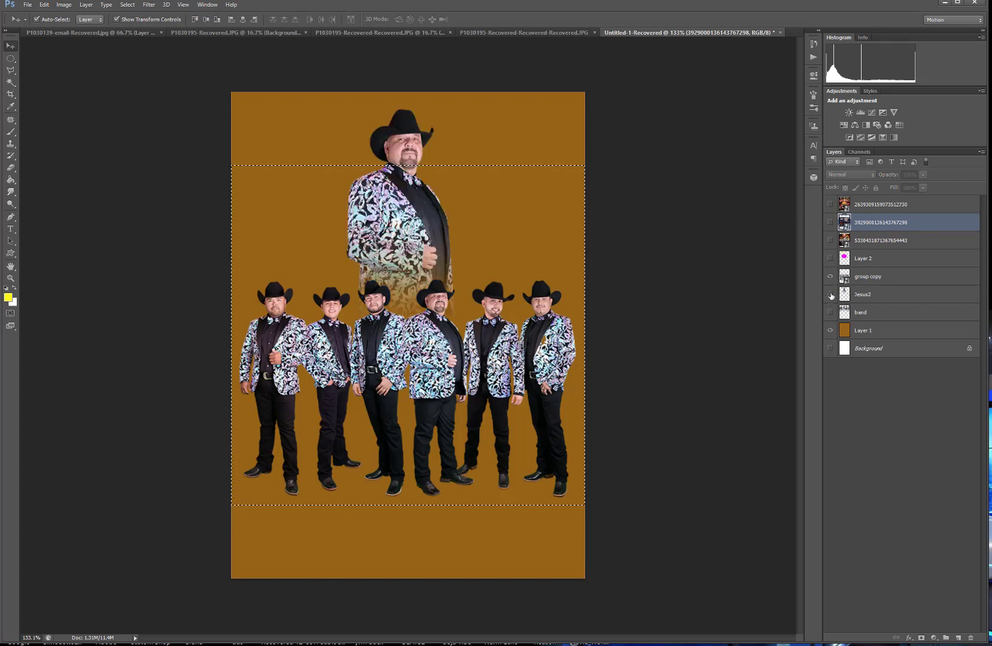
left_click(830, 295)
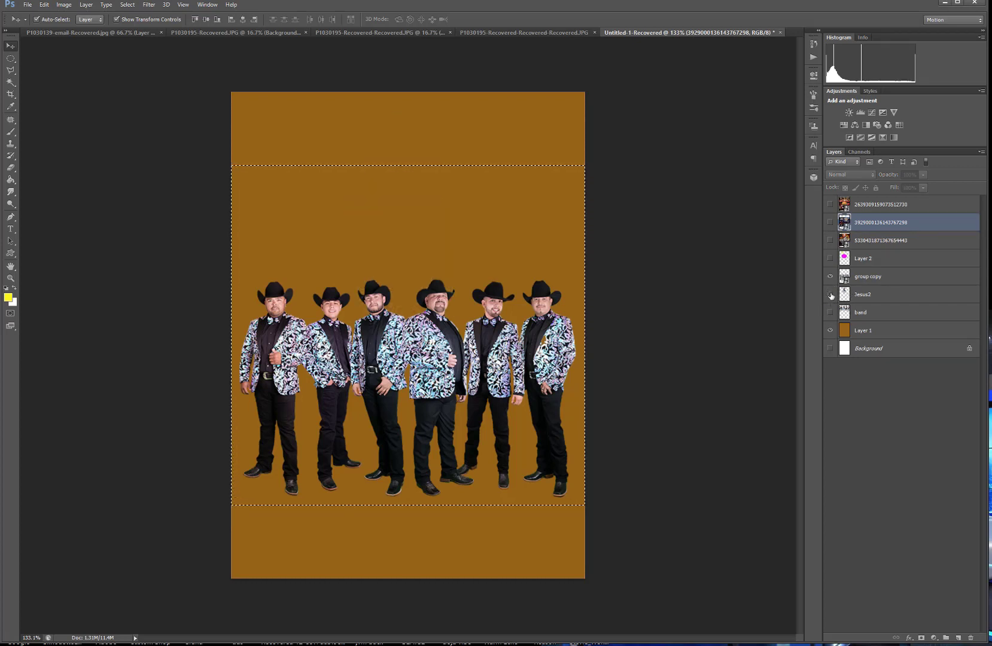
Show the Manolo Rieleros flyer layer and the Epiq Night Club flyer layer.
left_click(883, 241)
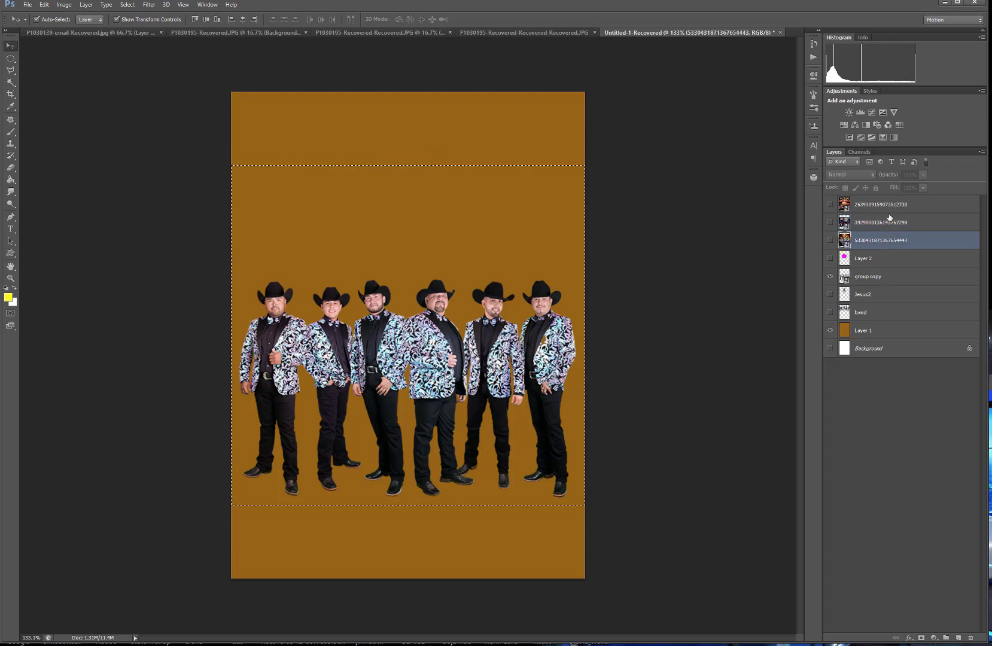
left_click(830, 241)
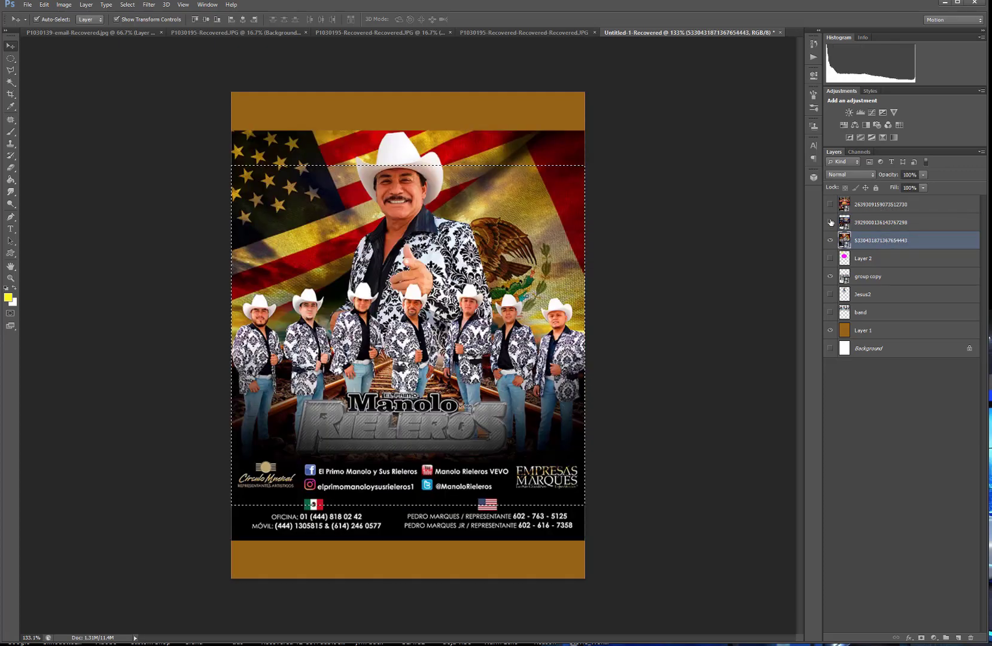
left_click(830, 205)
Try to delete the selected area from the Epiq Night Club flyer layer.
left_click(881, 204)
key("Delete")
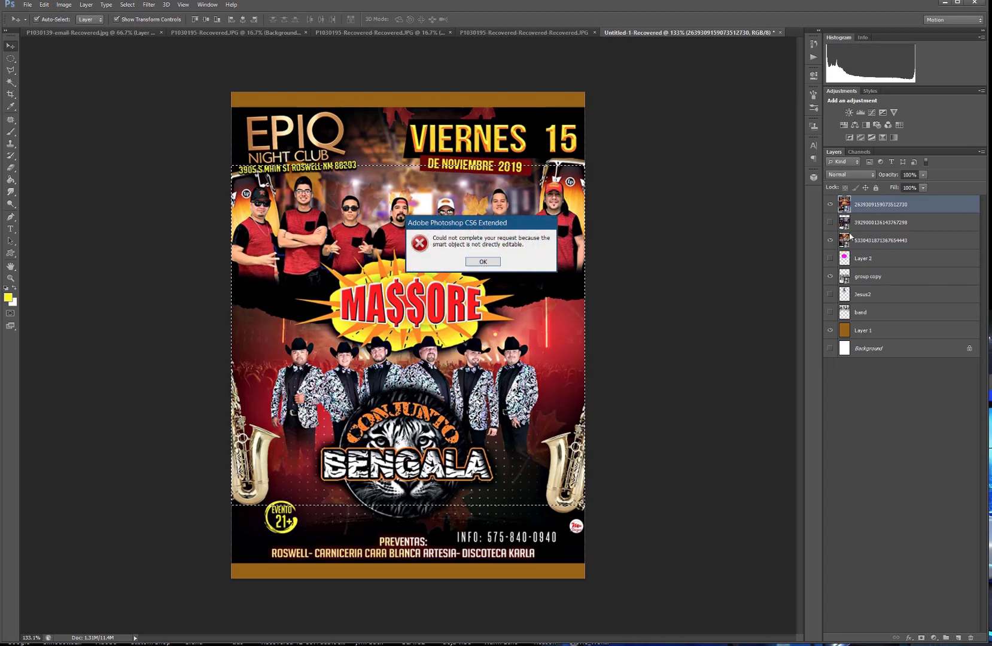
left_click(483, 263)
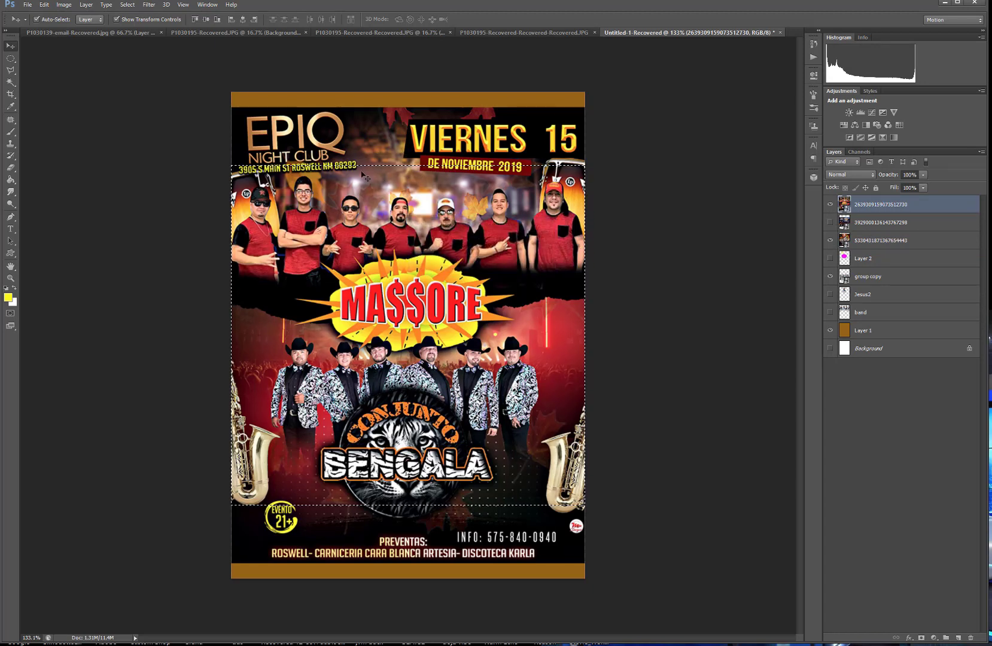
Deselect the selected area on the Epiq Night Club flyer.
scroll(395, 166, "up", 5)
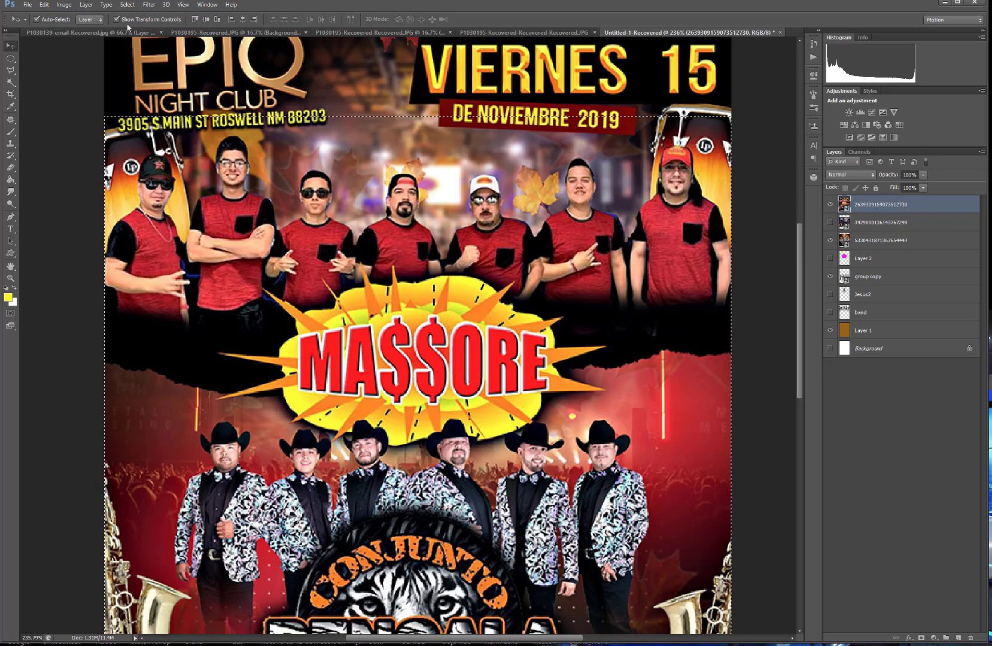
left_click(127, 5)
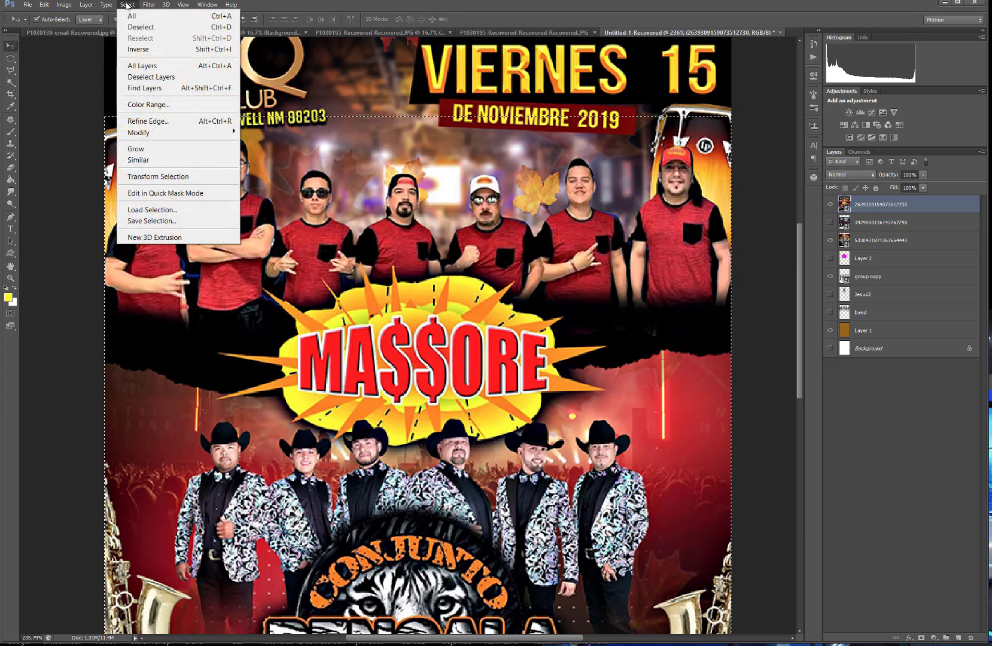
left_click(134, 28)
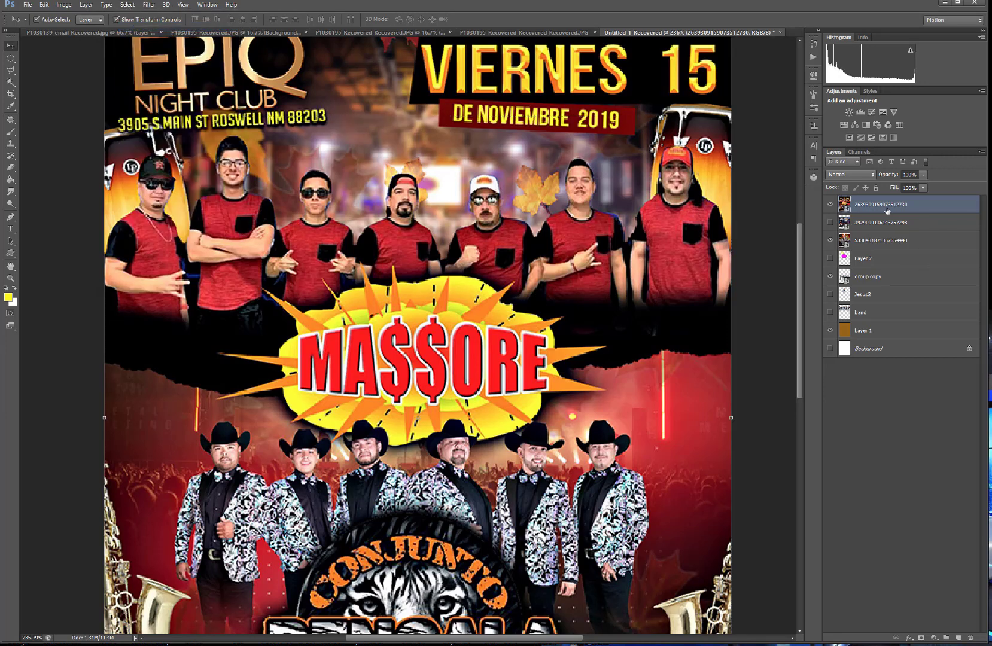
Delete the three flyer layers above Layer 2, checking the Manolo Rieleros flyer's visibility before removing it.
left_click(873, 221)
left_click(870, 205)
key("Delete")
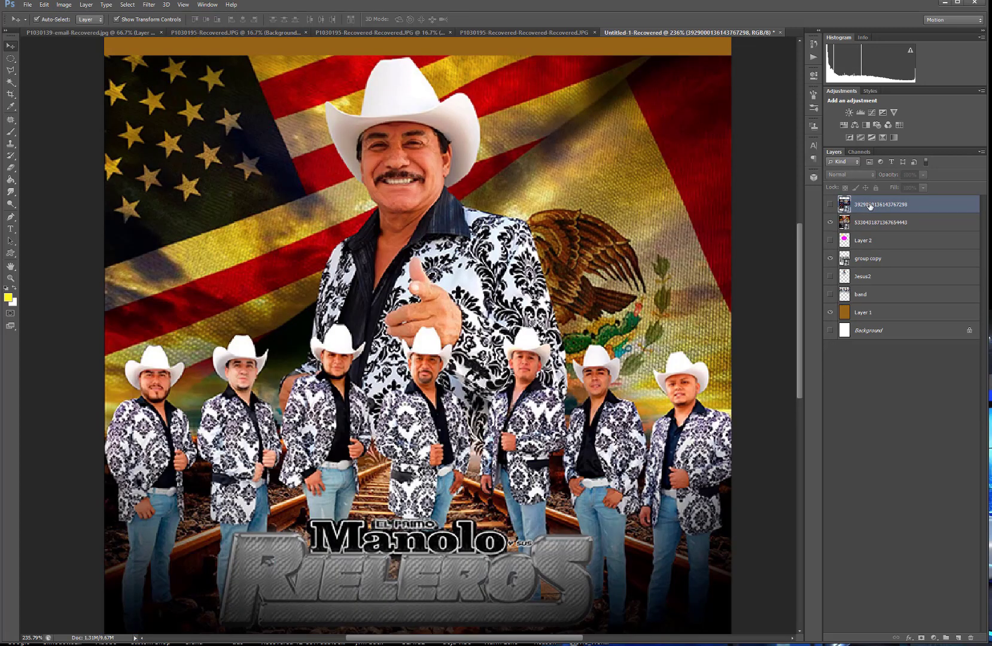
left_click(830, 205)
left_click(830, 206)
key("Delete")
key("Delete")
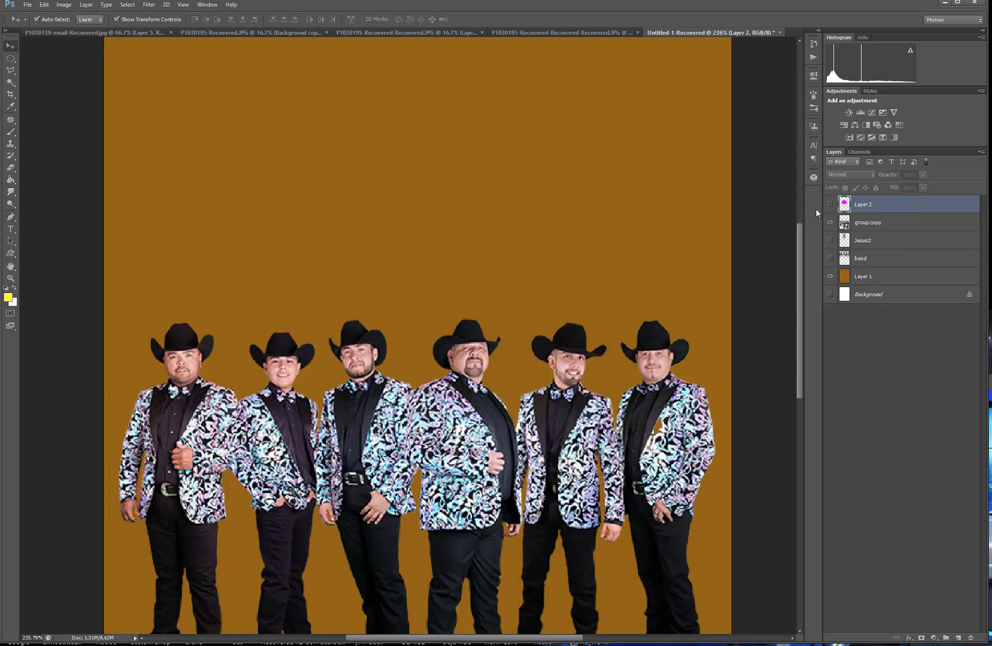
Reveal and delete Layer 2 with the magenta ellipse and yellow shape, and toggle the group copy layer off and on.
left_click(830, 204)
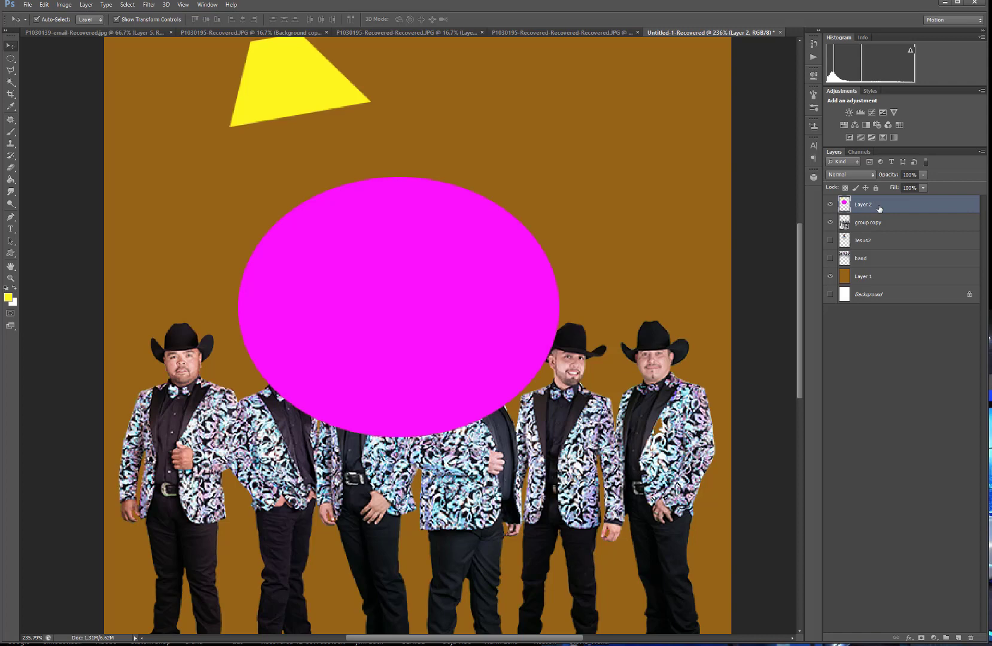
key("Delete")
left_click(829, 205)
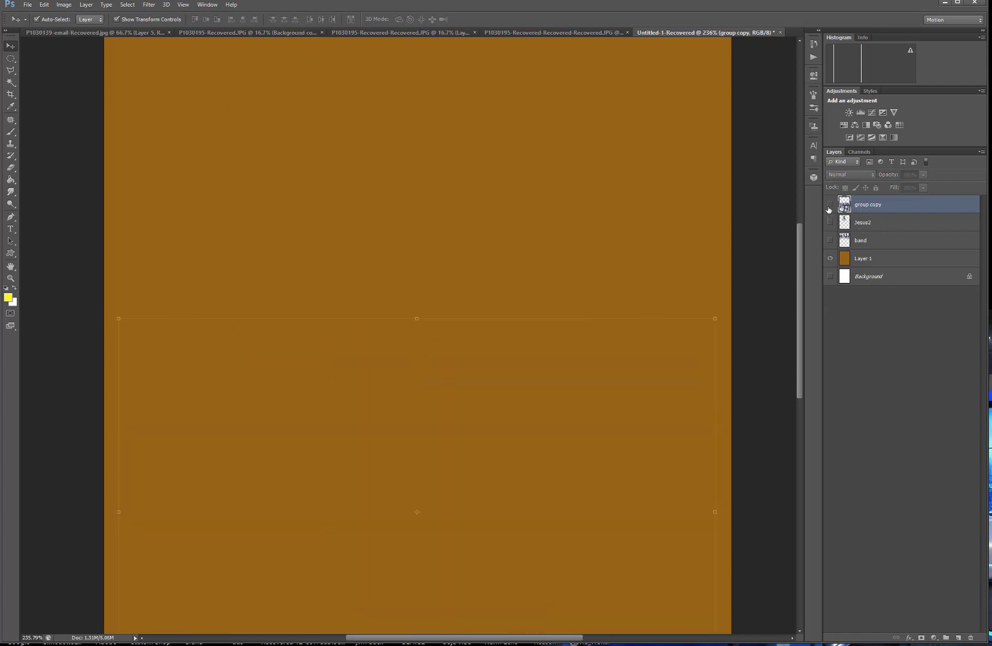
left_click(830, 206)
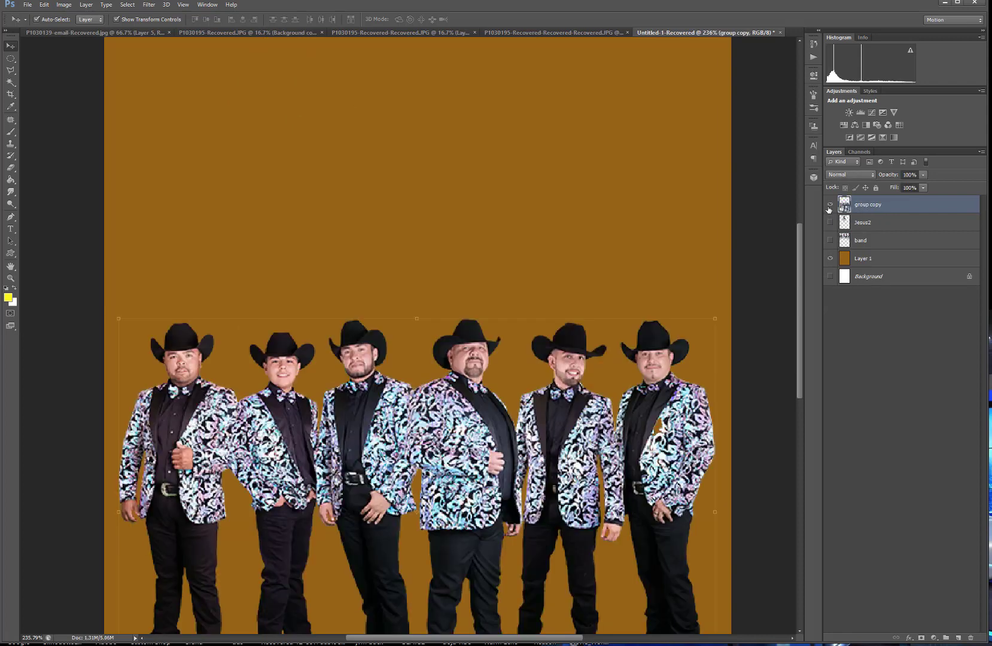
Delete the two hidden layers below group copy and the brown Layer 1, keeping only group copy and the Background.
left_click(880, 223)
key("Delete")
key("Delete")
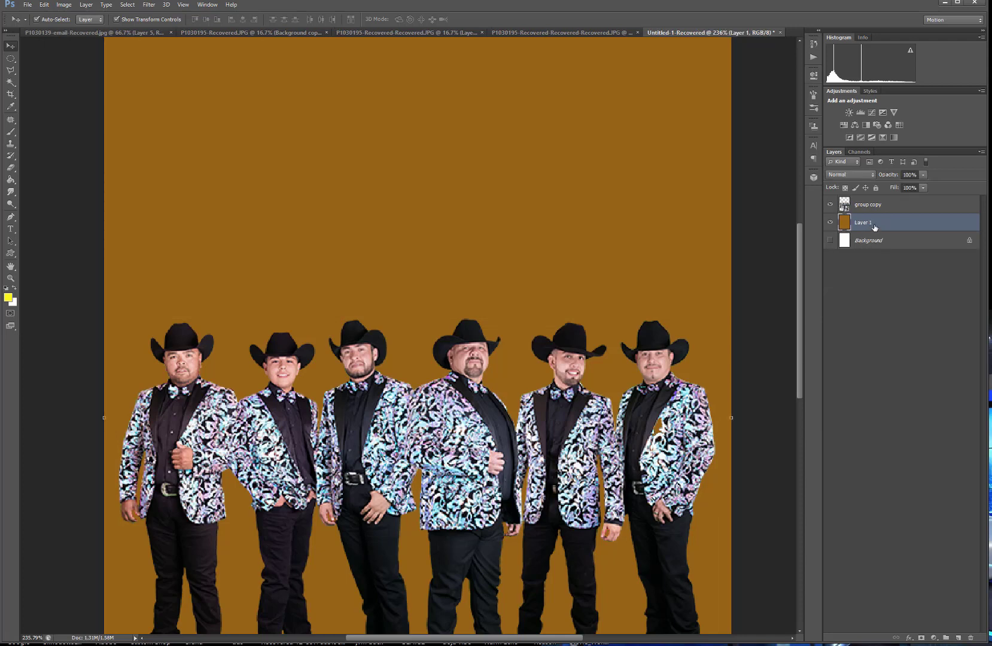
key("Delete")
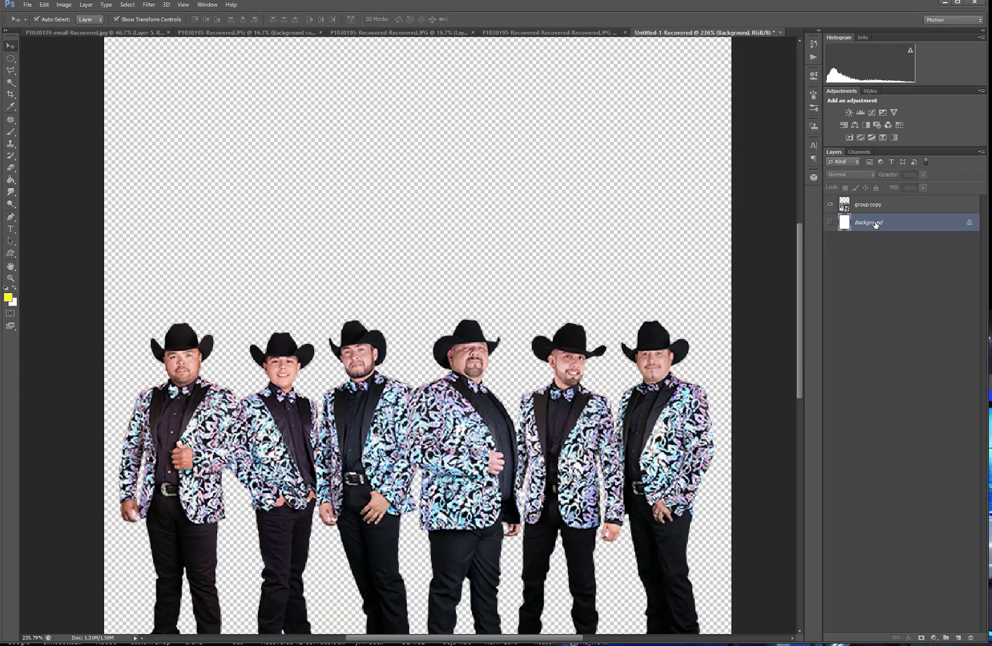
scroll(607, 353, "down", 3)
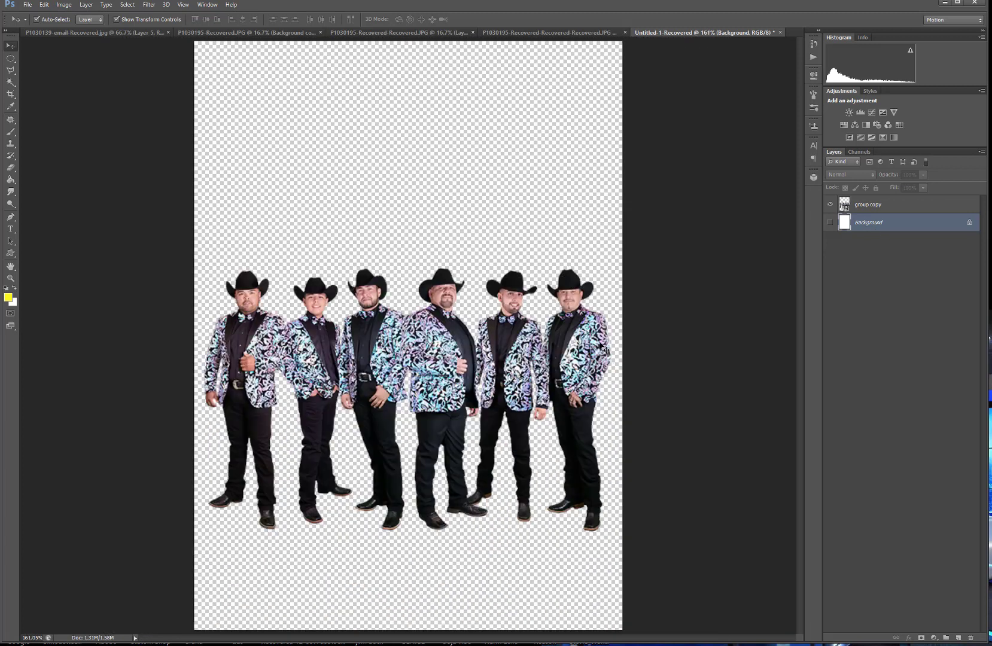
Bring the Conjunto Bengala reference cover over the band document and select the group copy layer.
left_click_drag(991, 93, 504, 91)
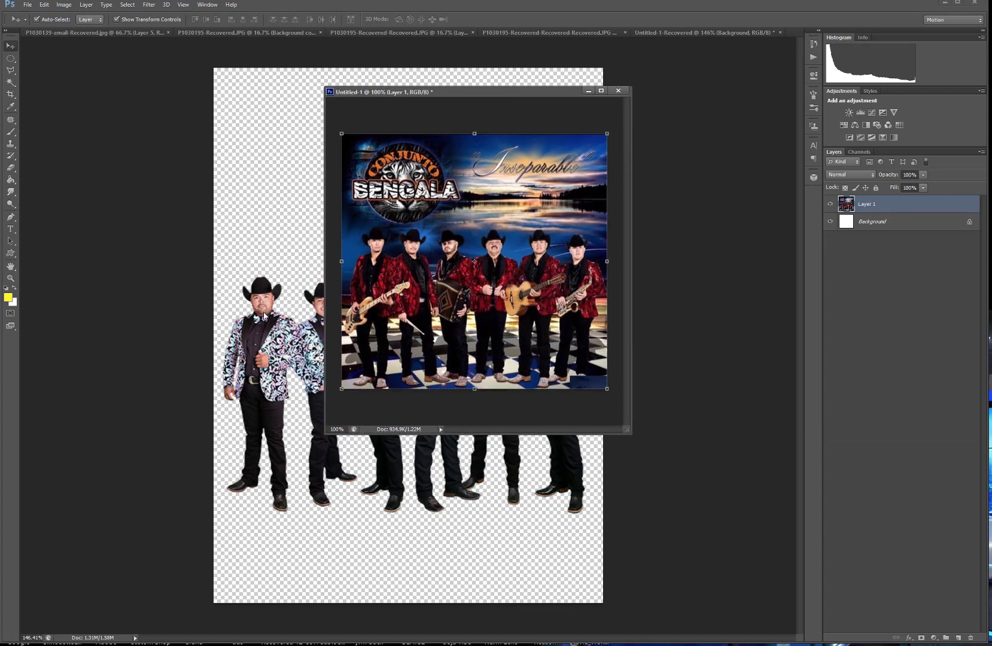
left_click(266, 338)
left_click_drag(268, 337, 269, 339)
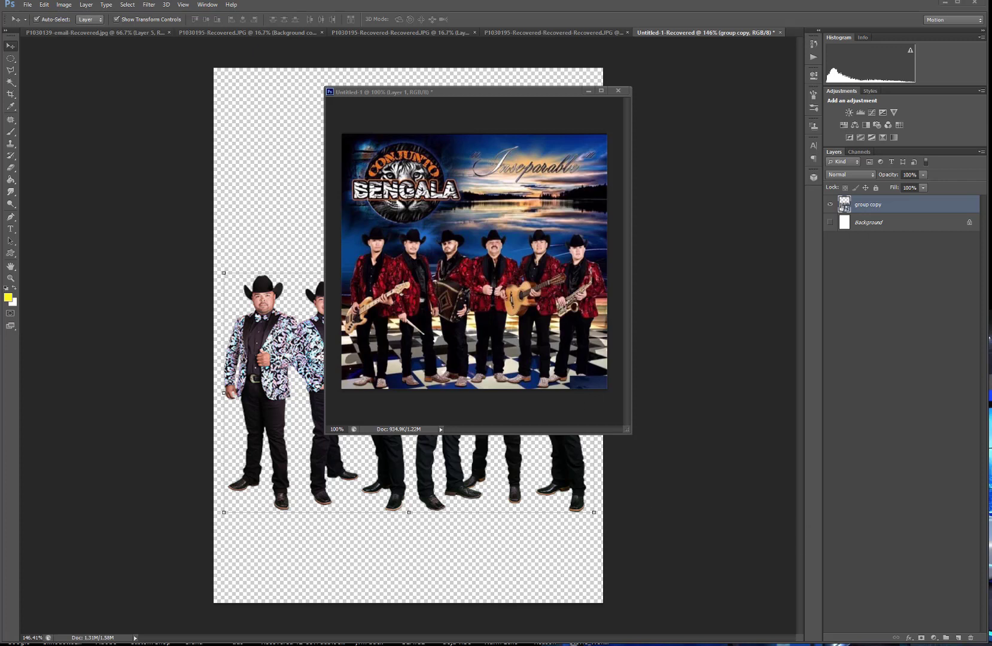
Switch to Chrome, look through the psd flyers image results for design examples, and return to the Photoshop document.
key("alt+Tab")
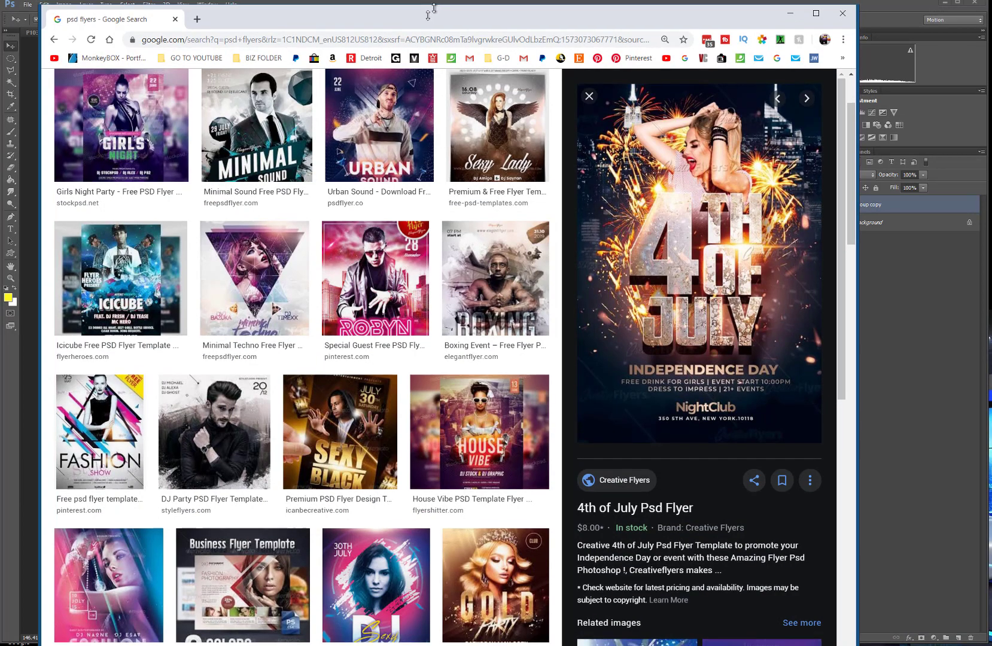
left_click_drag(427, 18, 504, 31)
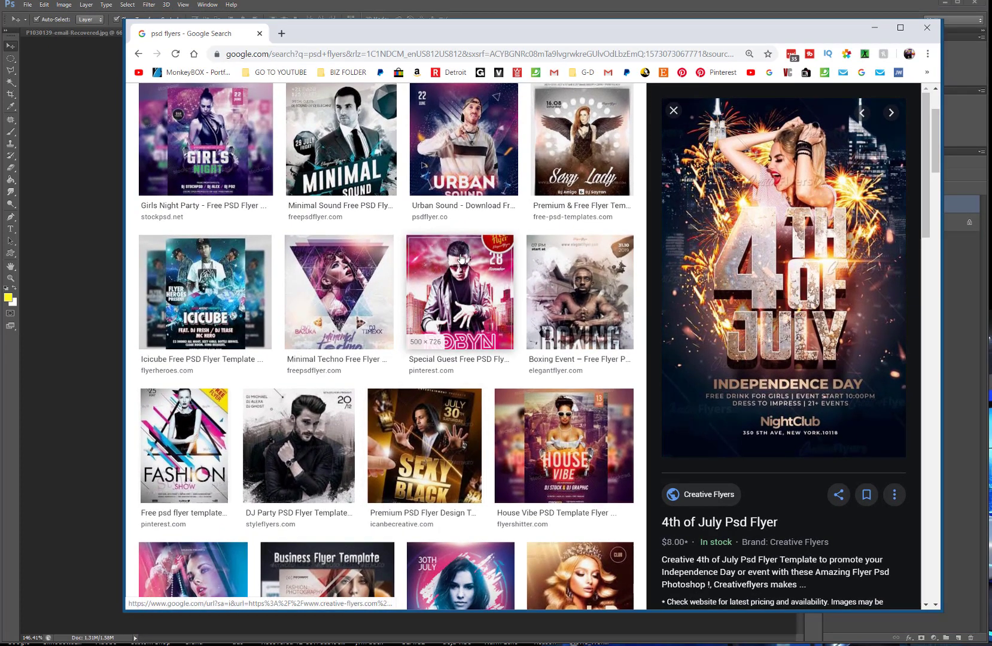
scroll(460, 259, "down", 5)
scroll(460, 258, "down", 2)
scroll(419, 209, "up", 8)
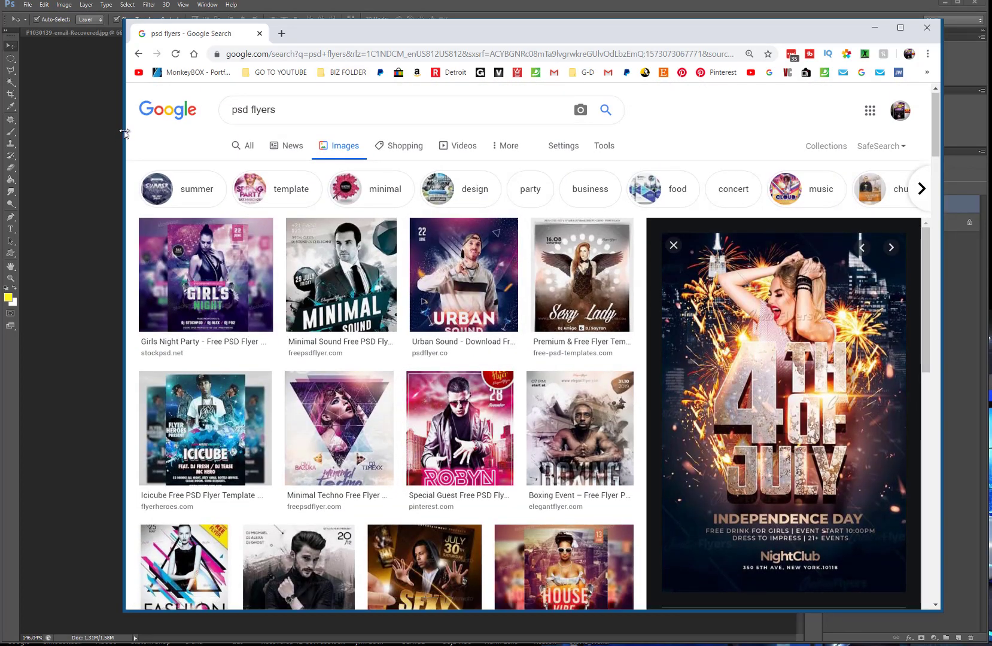
left_click_drag(124, 132, 269, 163)
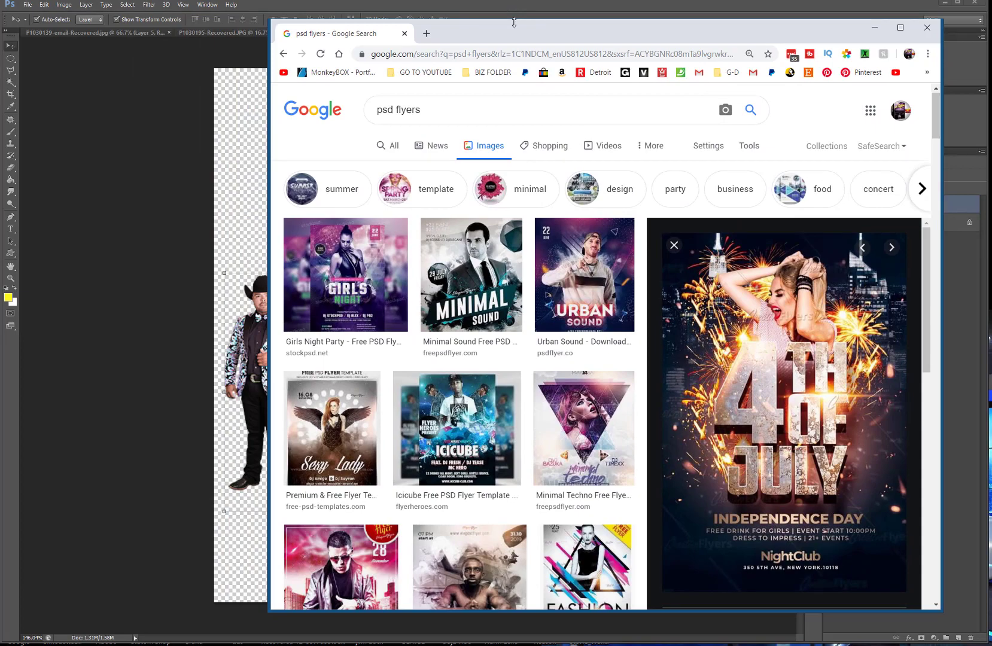
left_click_drag(515, 31, 991, 37)
left_click(843, 205)
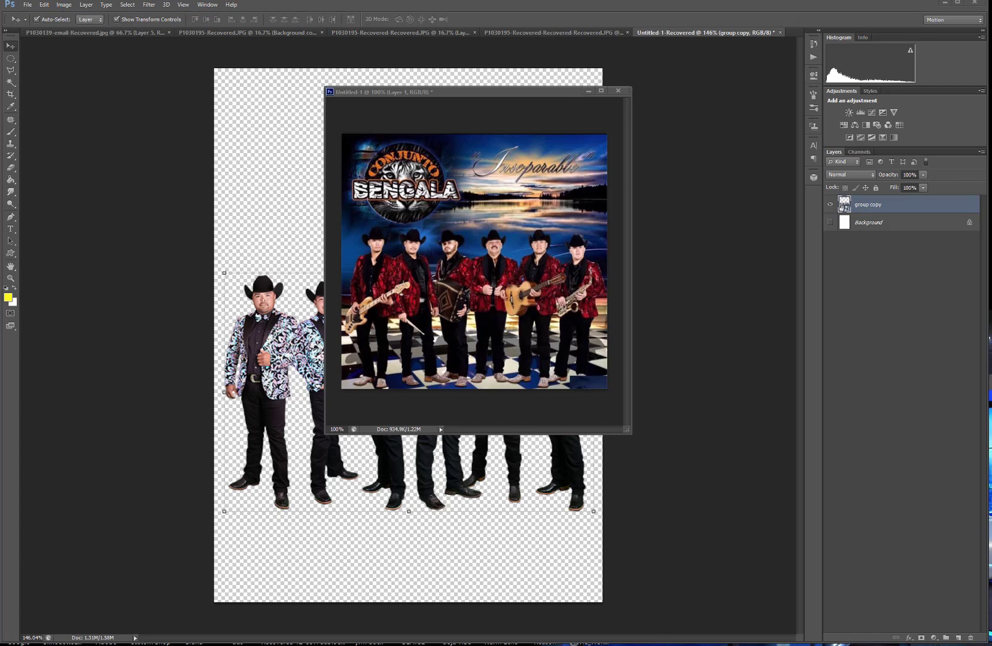
Switch to Chrome, search Google Images for "sky", and widen the browser window to view the results.
left_click_drag(991, 174, 407, 30)
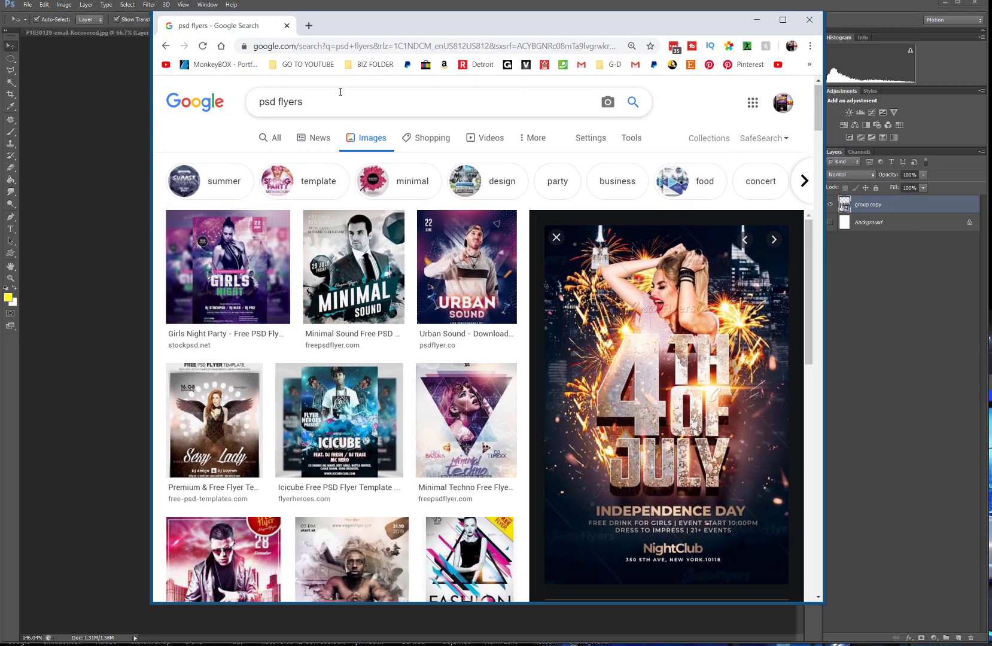
left_click_drag(340, 92, 105, 103)
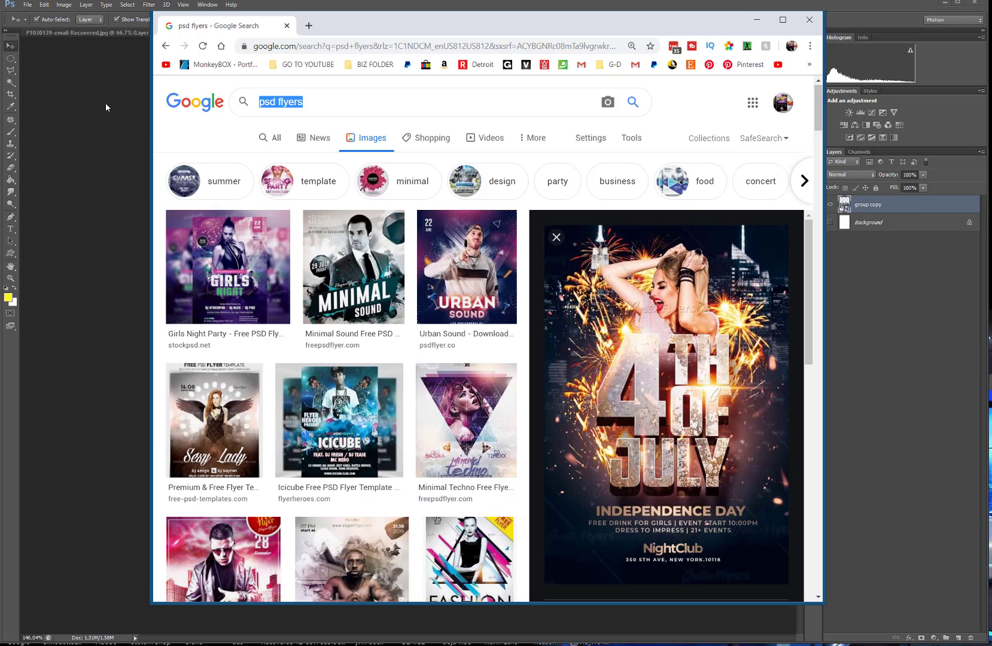
type("sky")
key("Return")
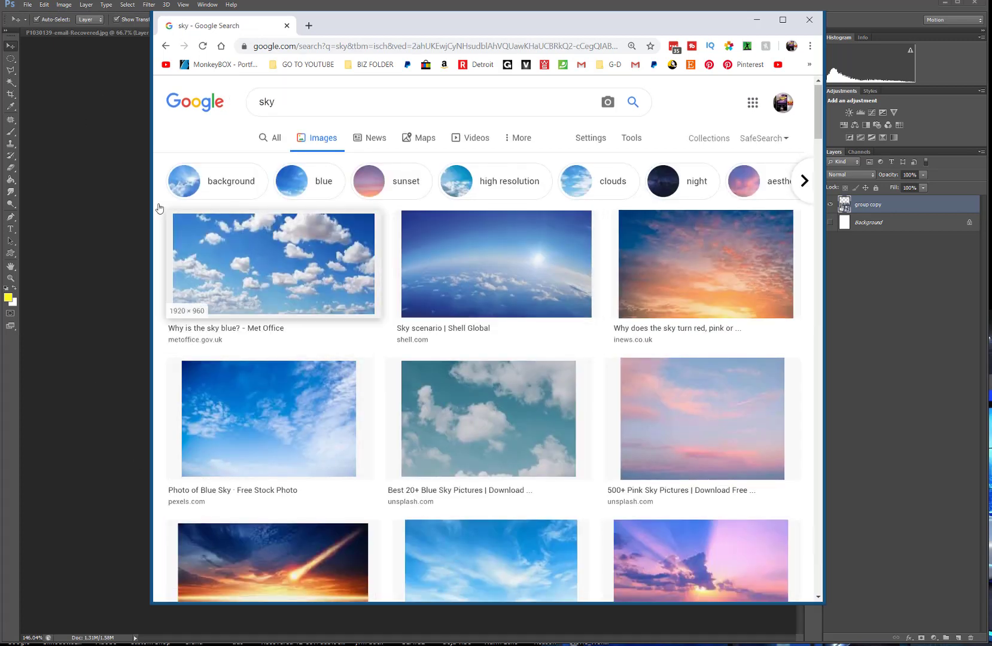
left_click_drag(151, 169, 73, 169)
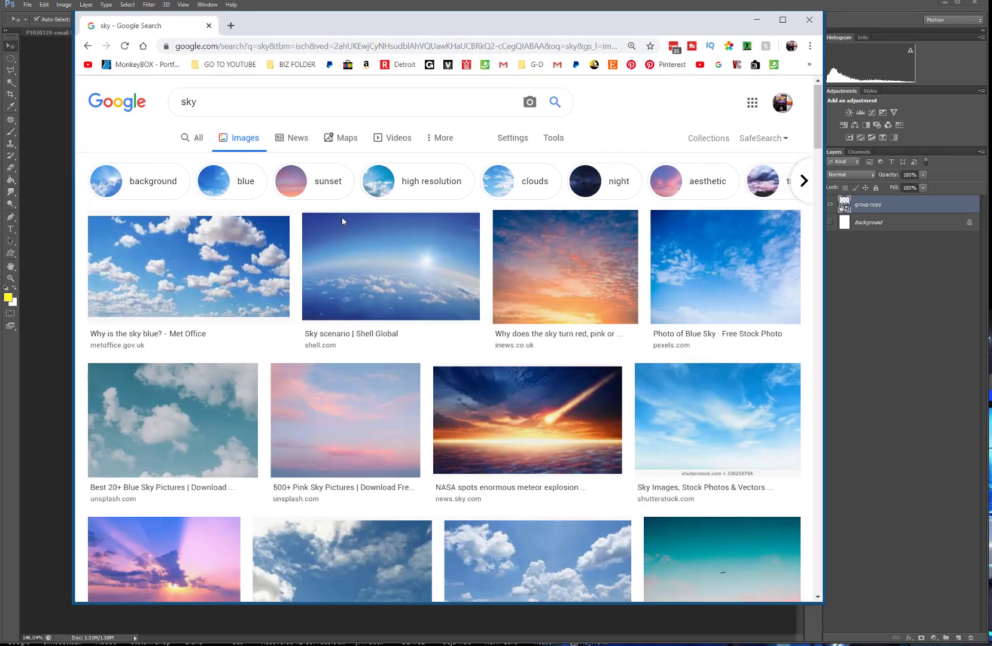
scroll(534, 234, "down", 3)
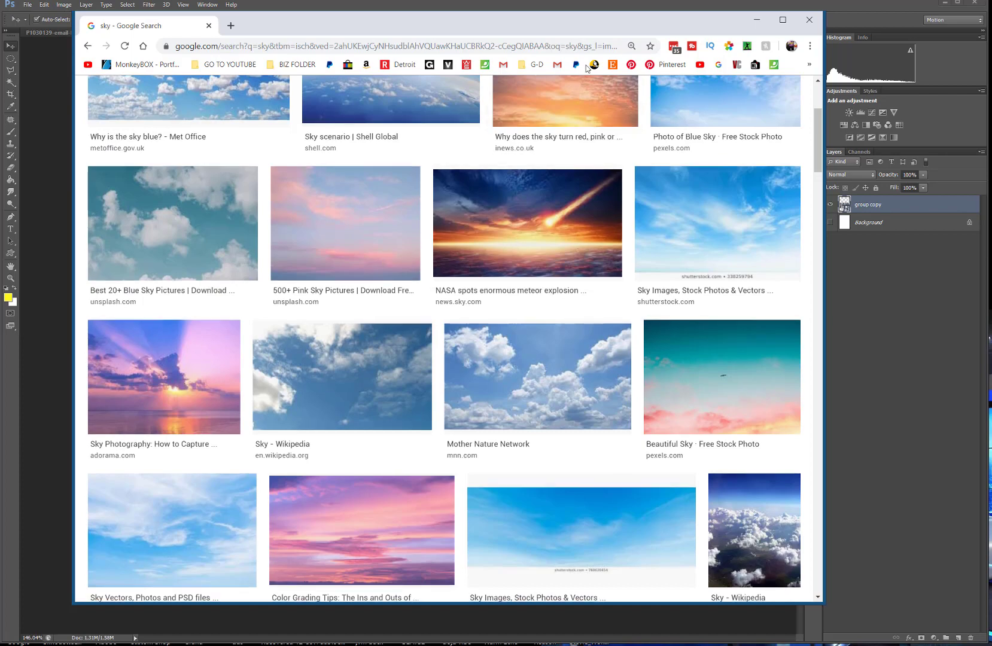
Move the browser aside, review the backgrounds in the other open Photoshop documents, and return to the band document and reference cover.
left_click_drag(606, 28, 991, 50)
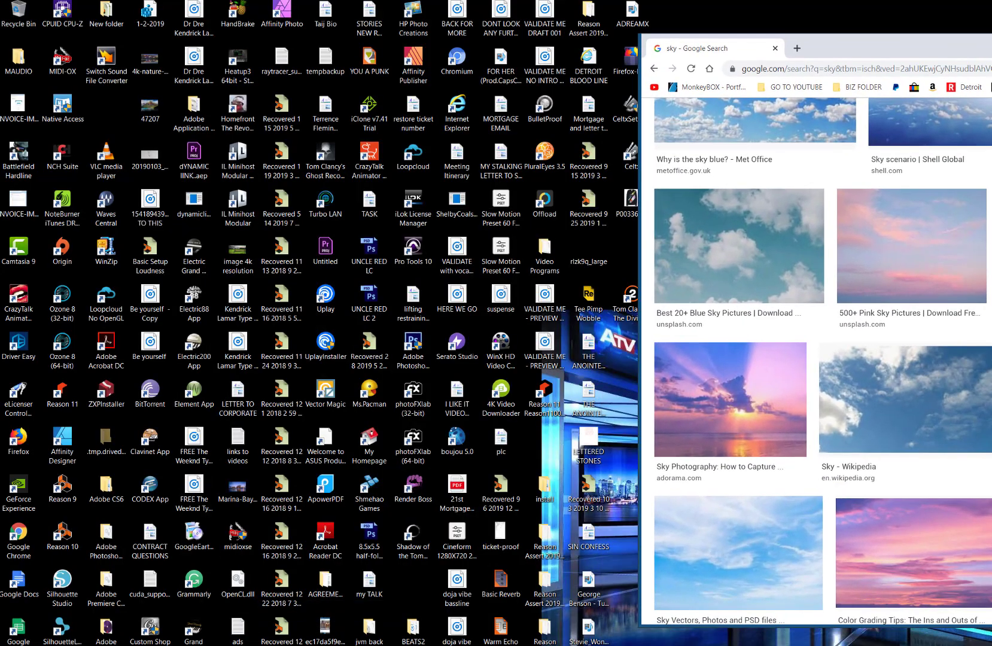
left_click_drag(991, 50, 991, 81)
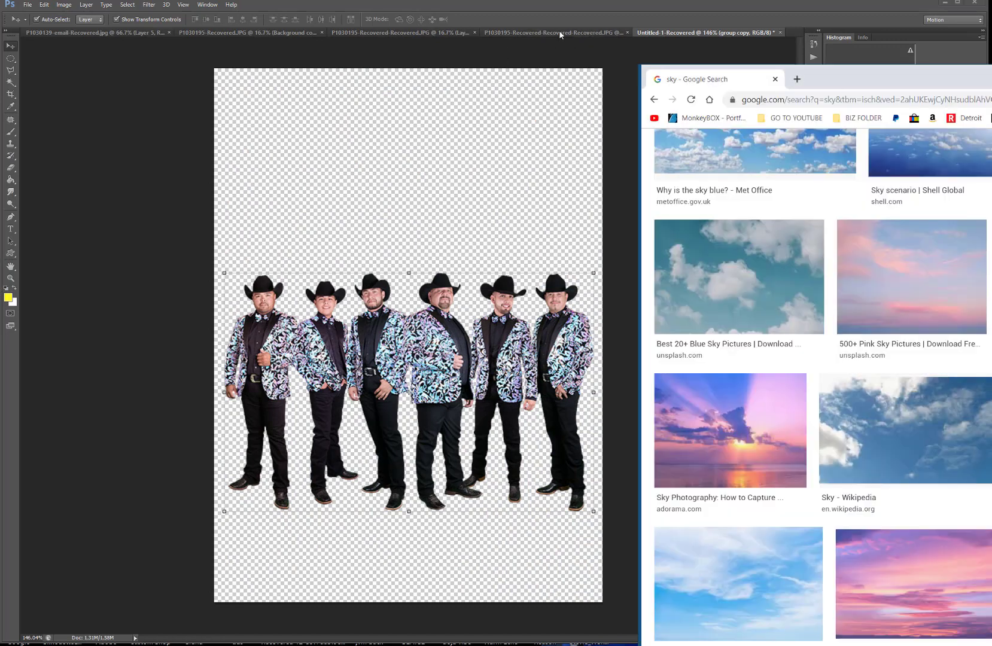
left_click(561, 33)
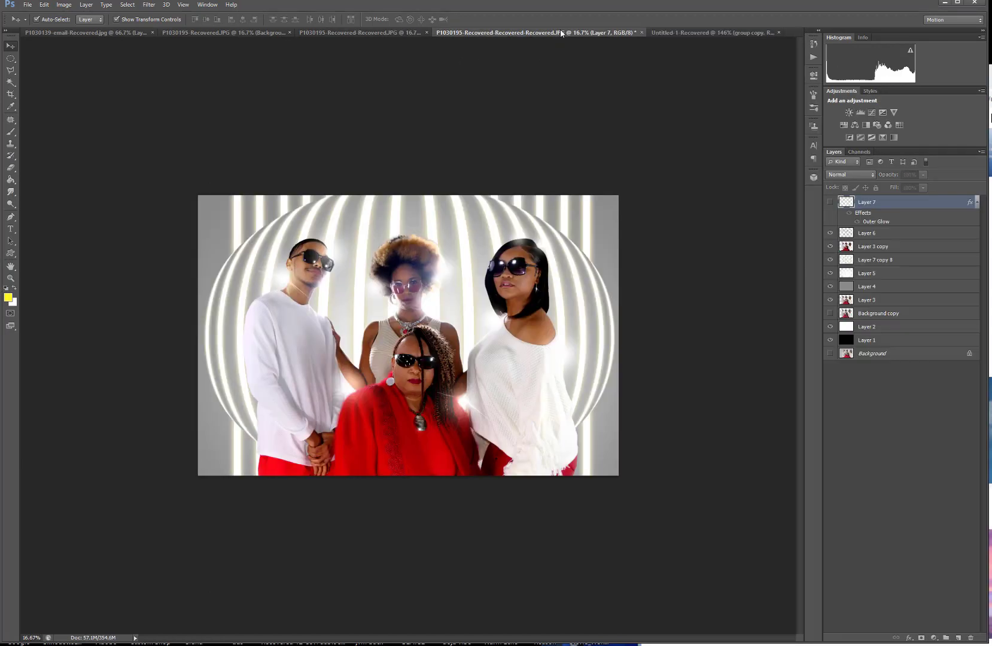
left_click(359, 32)
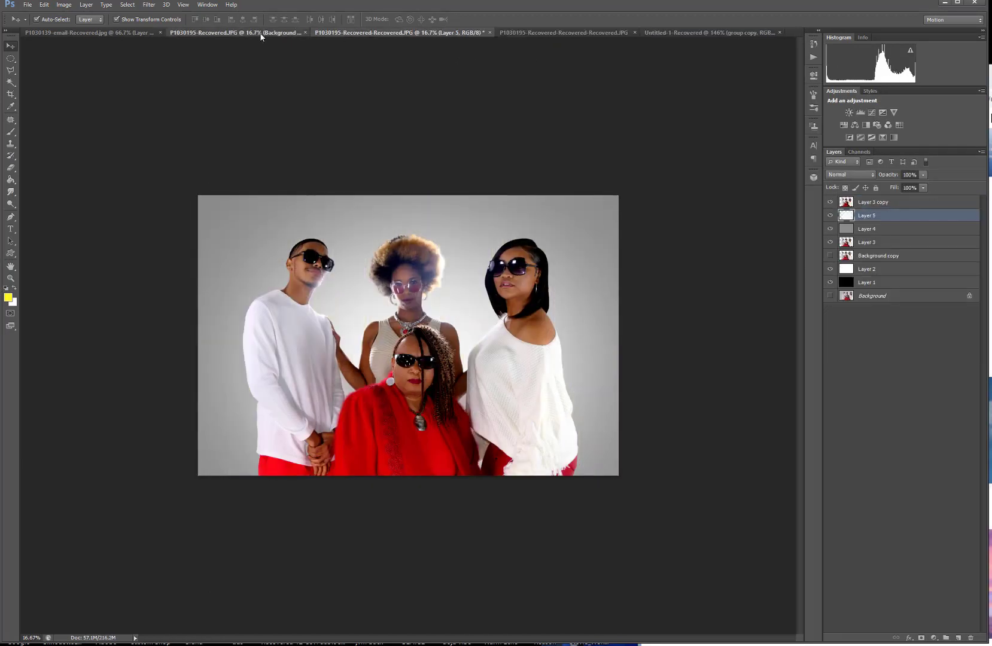
left_click(262, 34)
left_click(111, 33)
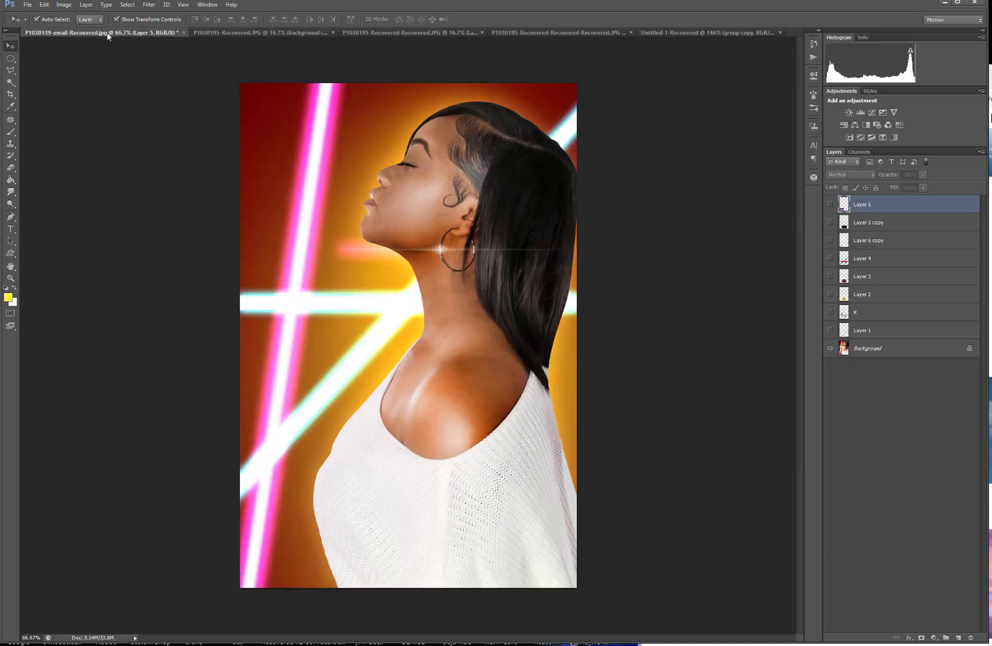
left_click(721, 32)
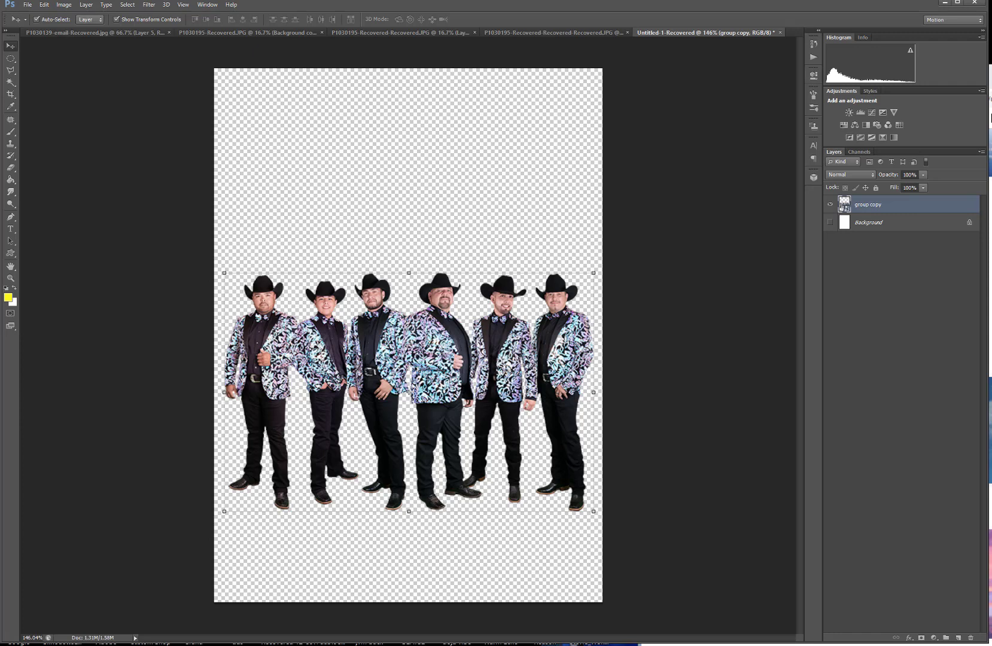
key("ctrl+Tab")
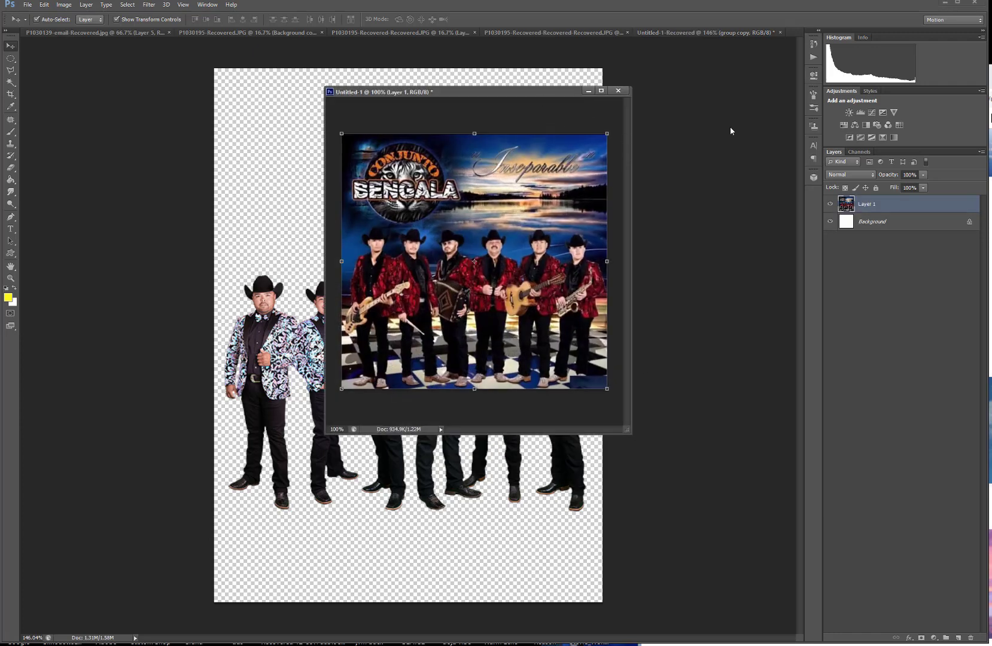
Bring the browser back over Photoshop and look through the sky image results for a suitable flyer background.
mouse_move(991, 78)
left_mouse_down()
mouse_move(991, 129)
mouse_move(531, 271)
mouse_move(991, 56)
left_mouse_up()
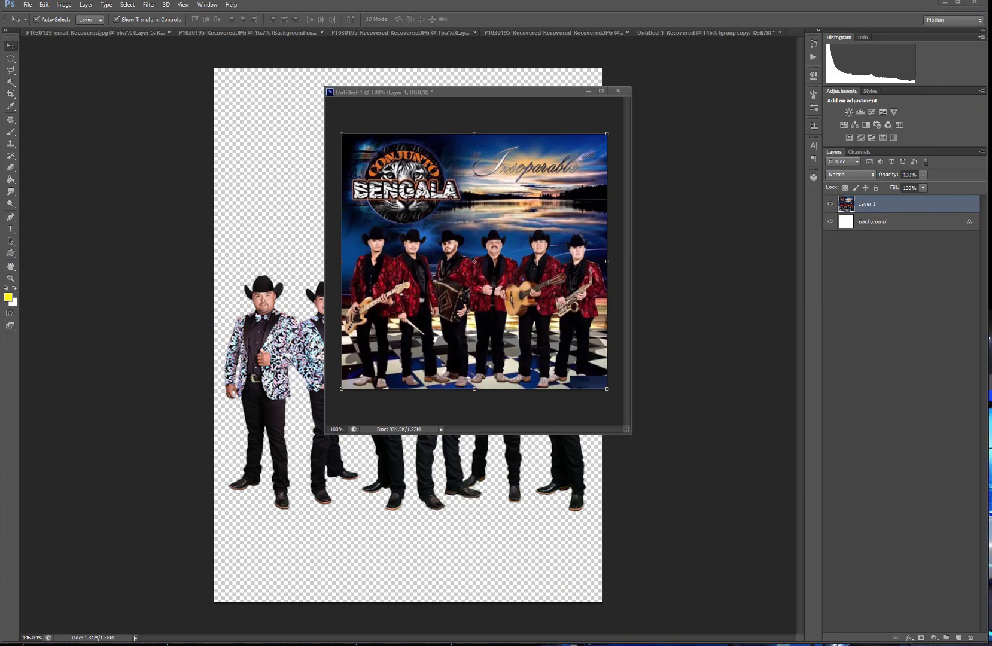
left_click_drag(991, 84, 530, 26)
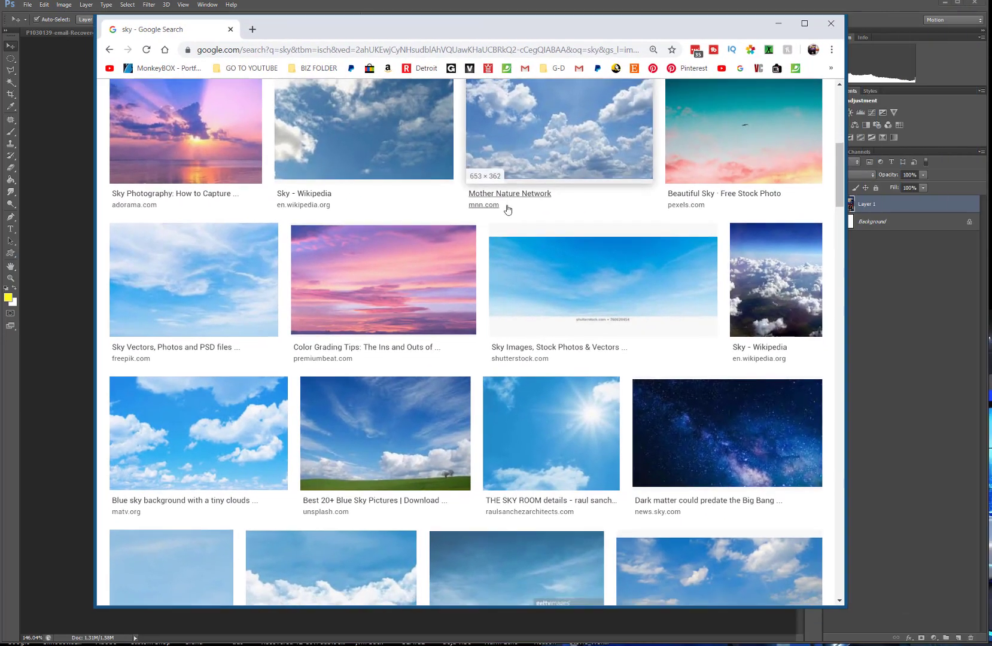
scroll(507, 210, "down", 5)
scroll(507, 210, "down", 10)
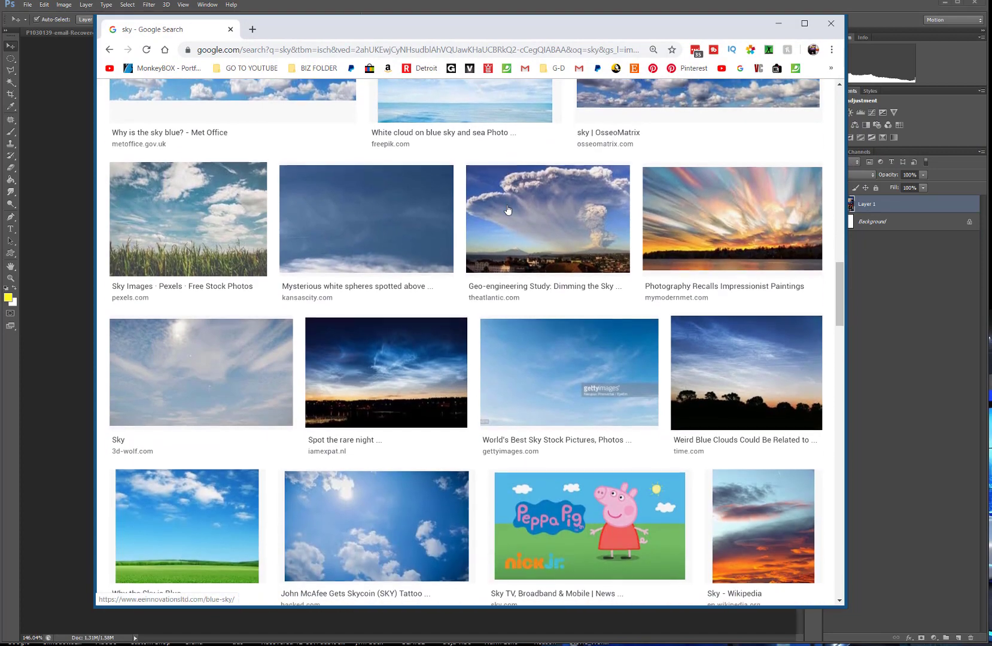
scroll(585, 302, "down", 10)
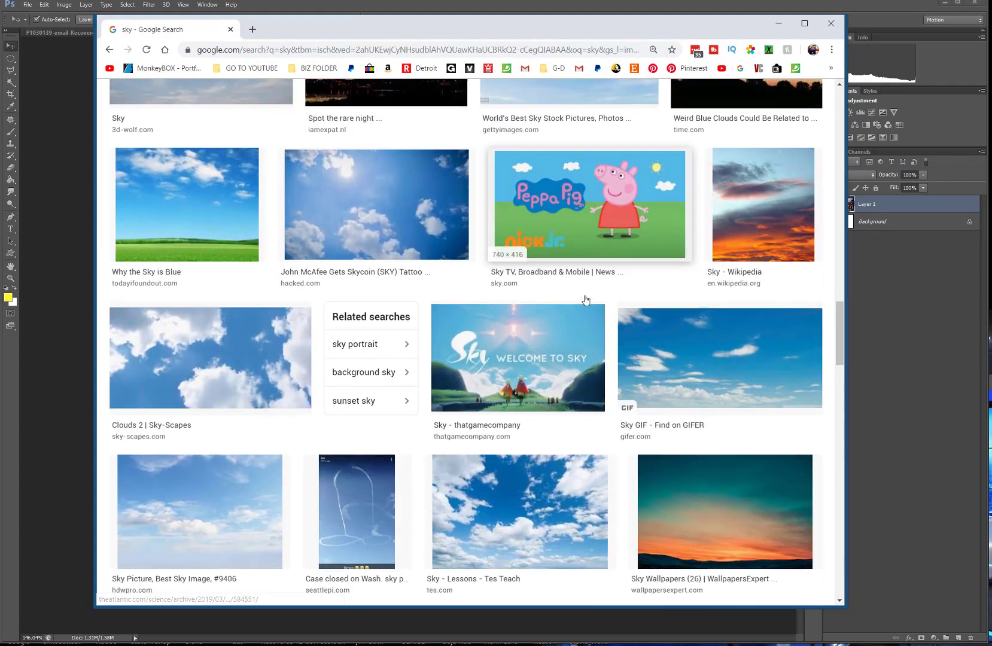
scroll(585, 299, "down", 5)
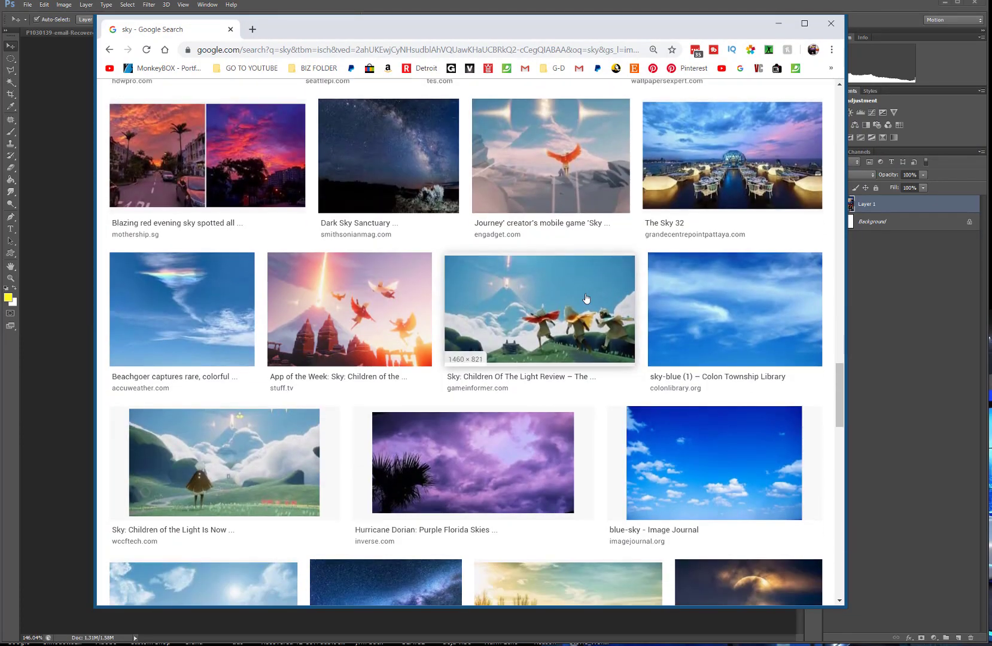
scroll(586, 298, "down", 13)
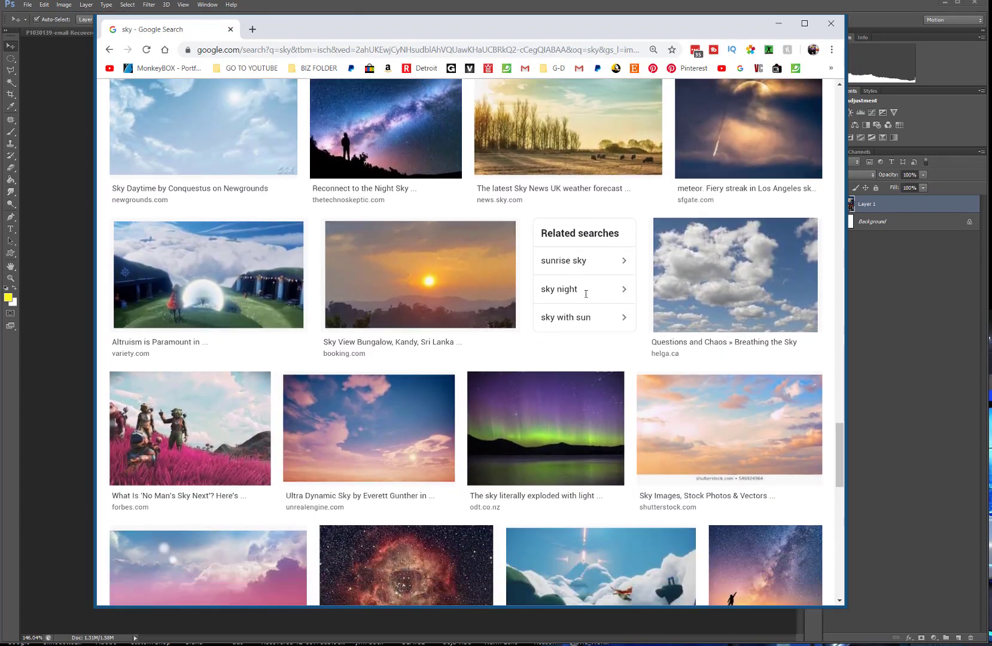
scroll(586, 296, "down", 9)
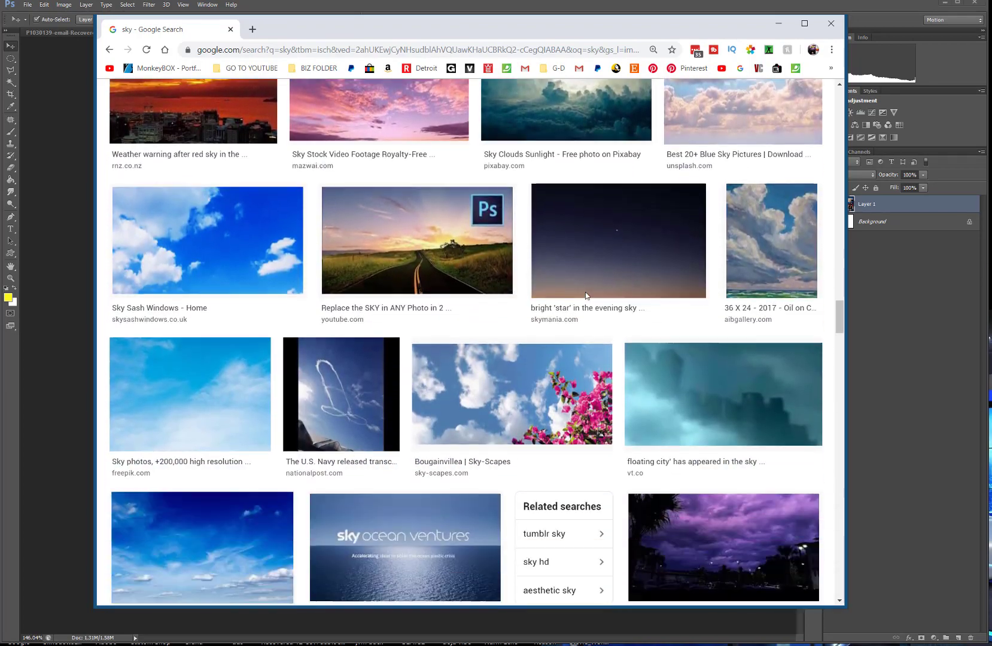
scroll(586, 296, "down", 8)
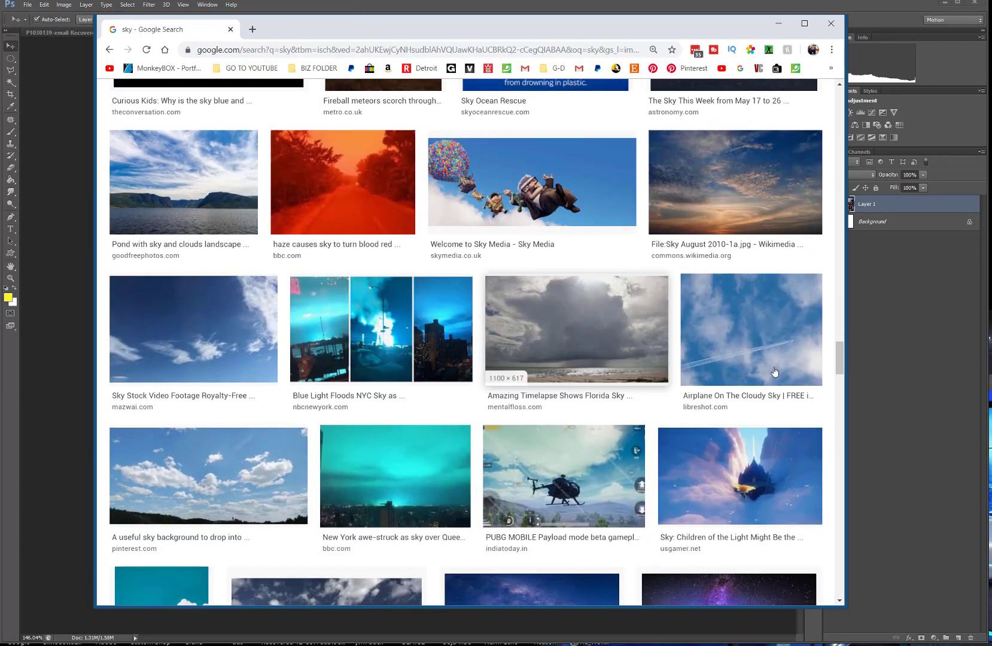
left_click_drag(840, 375, 846, 458)
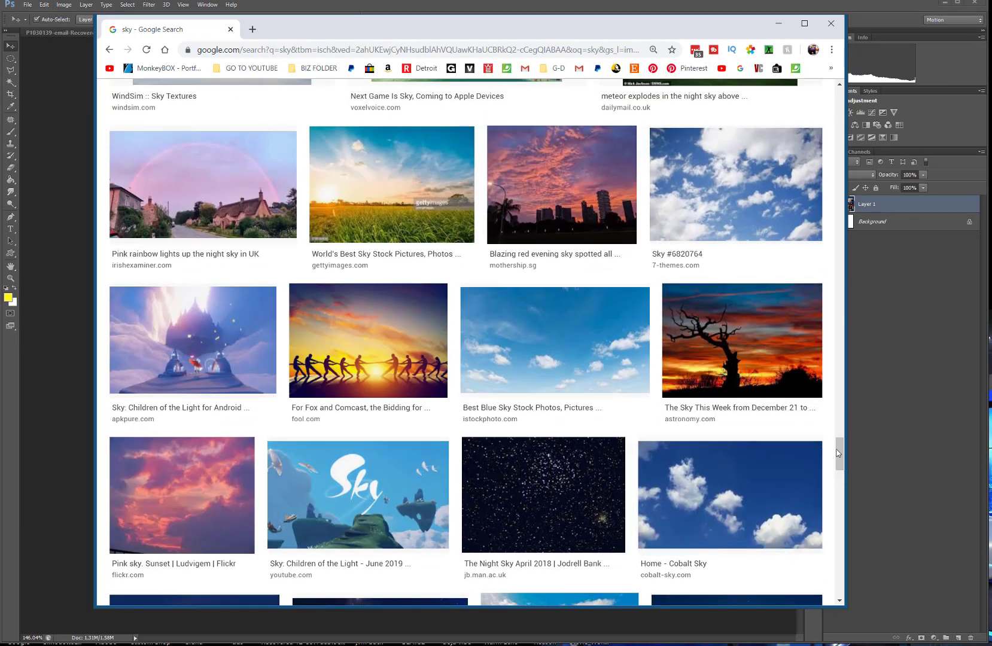
left_click_drag(840, 455, 813, 241)
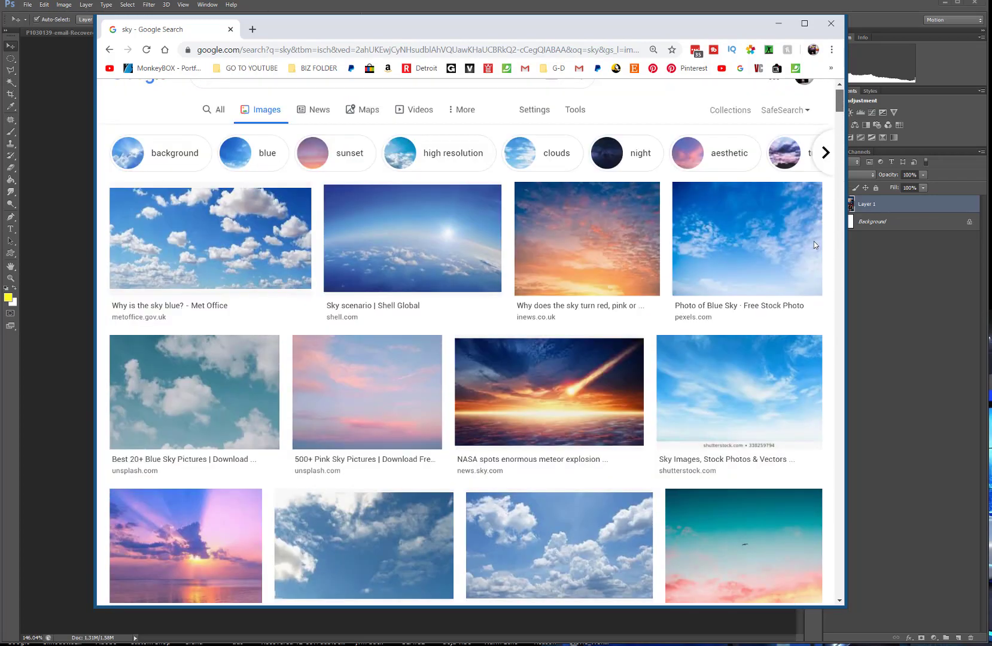
Open the preview of the meteor explosion sky image from Sky News and look over its related images.
left_click(549, 387)
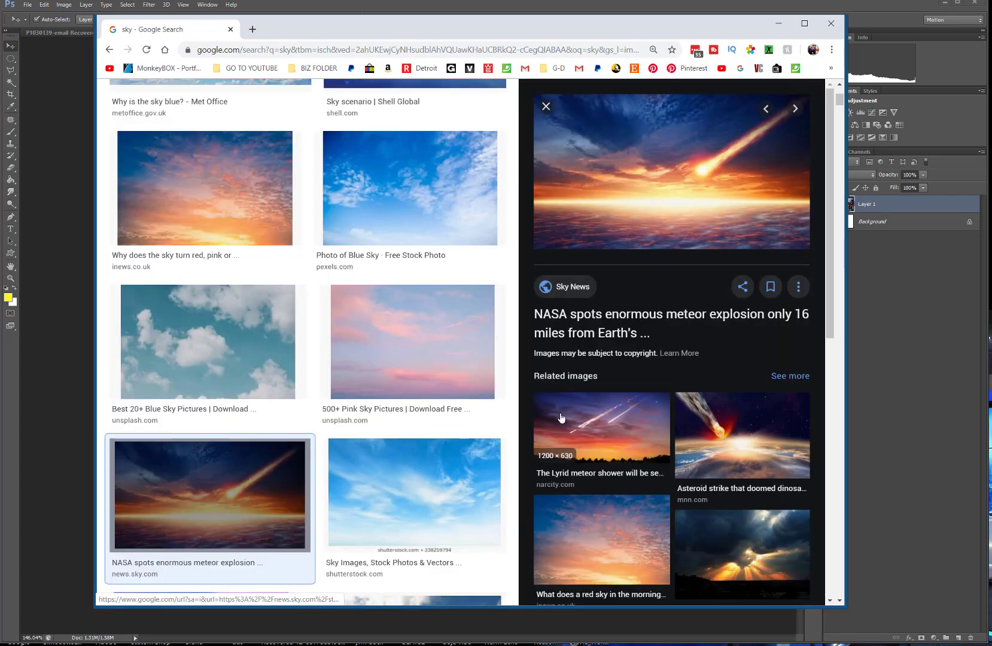
scroll(664, 339, "down", 4)
scroll(673, 341, "down", 5)
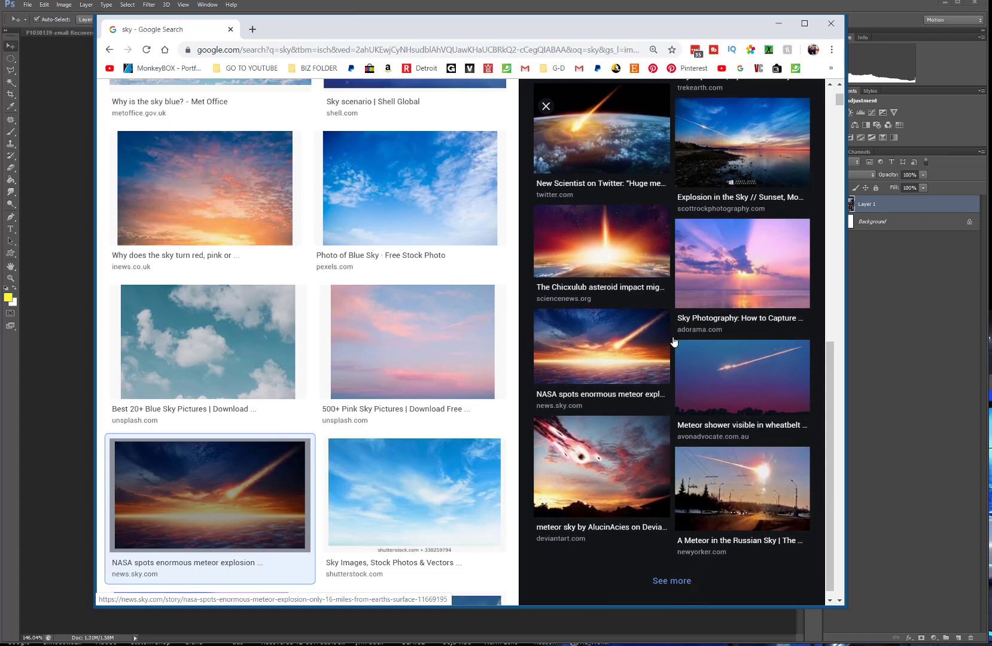
scroll(674, 341, "up", 1)
scroll(674, 341, "up", 8)
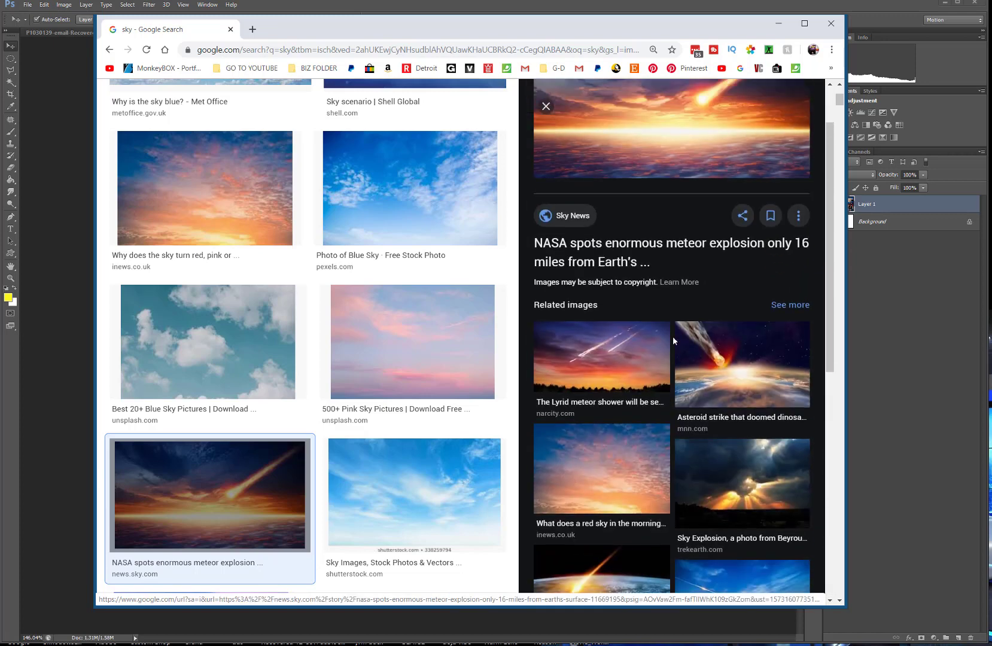
Copy the image address of the Sky News meteor explosion picture and open that address in a new browser tab.
right_click(692, 158)
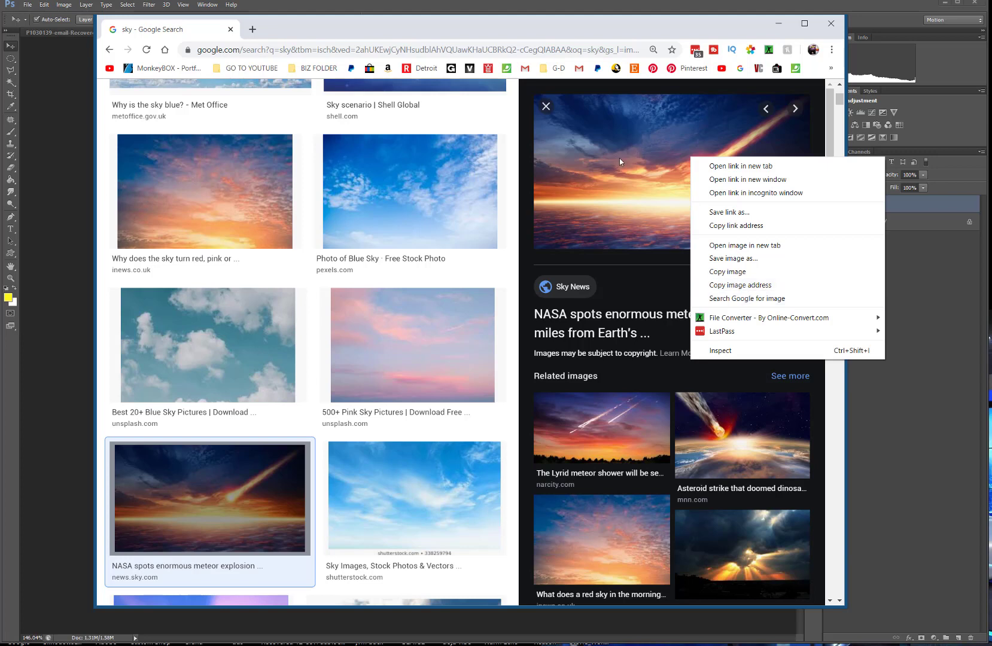
left_click(729, 285)
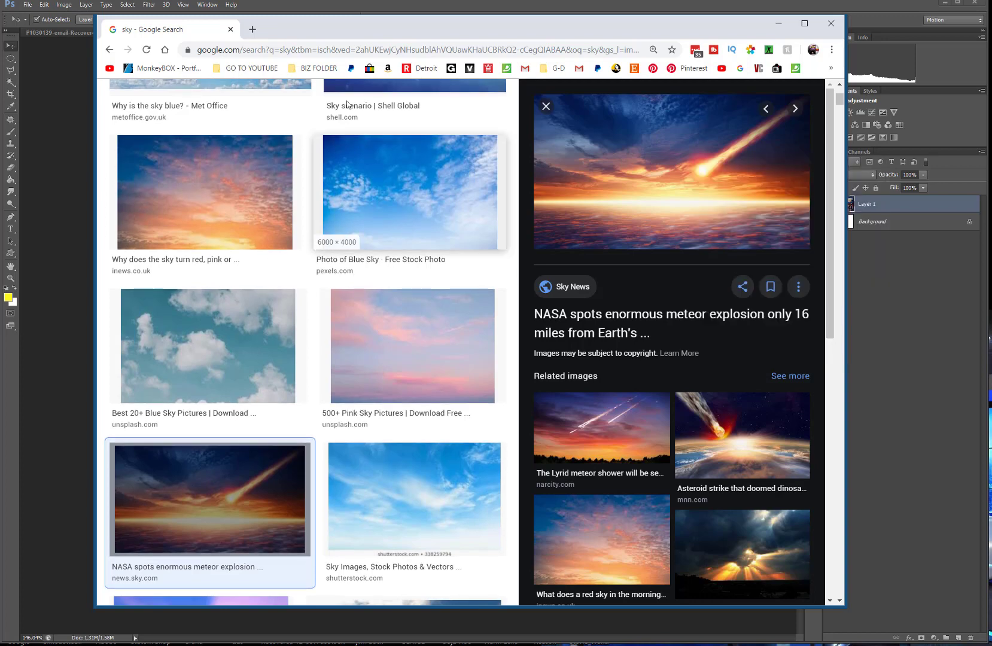
left_click(251, 30)
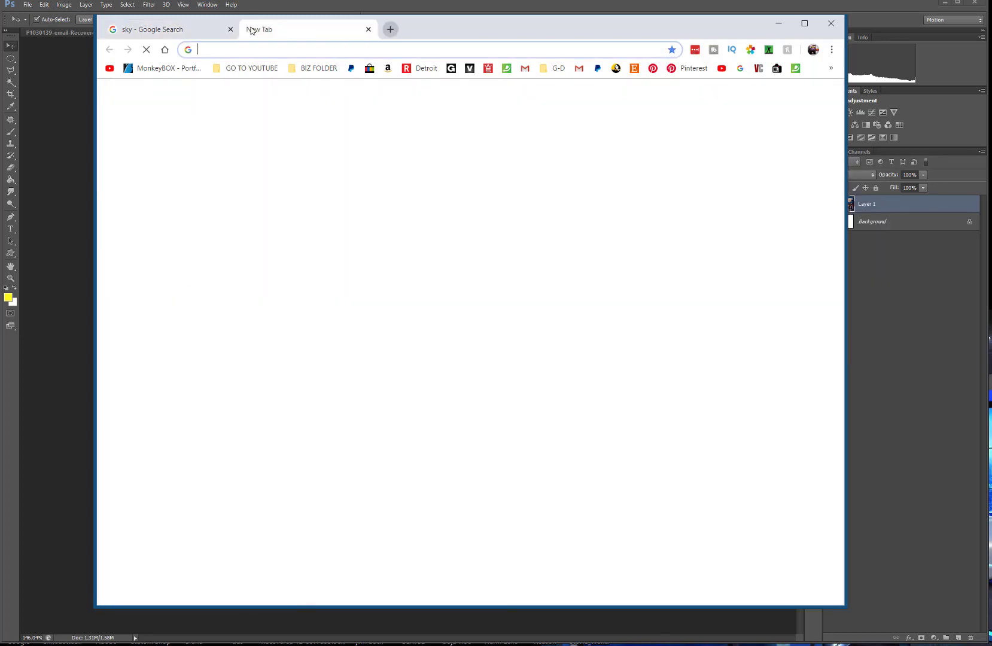
right_click(202, 50)
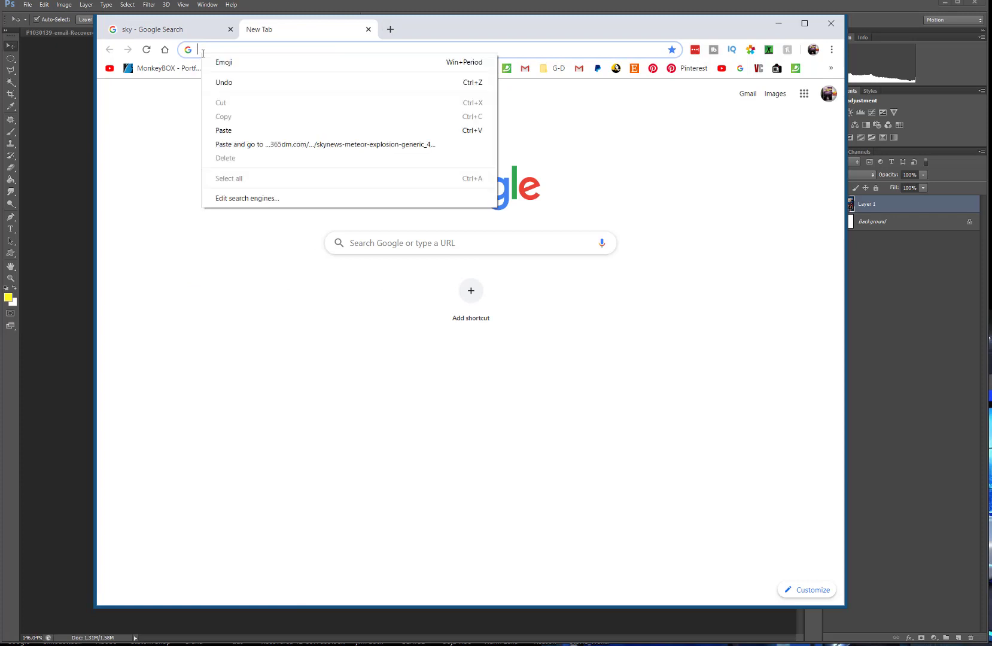
left_click(224, 129)
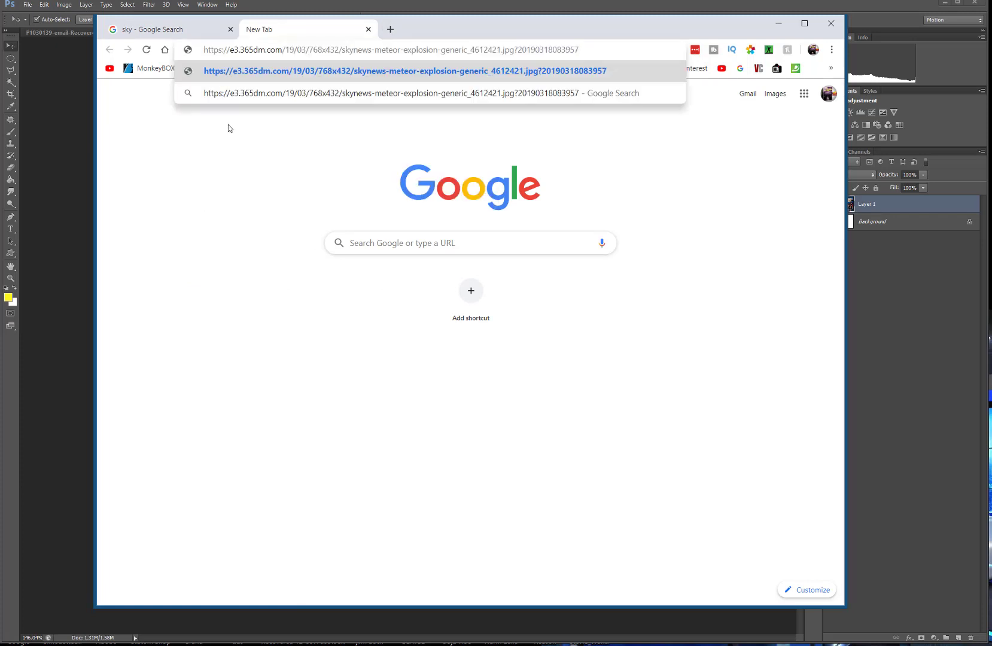
key("Return")
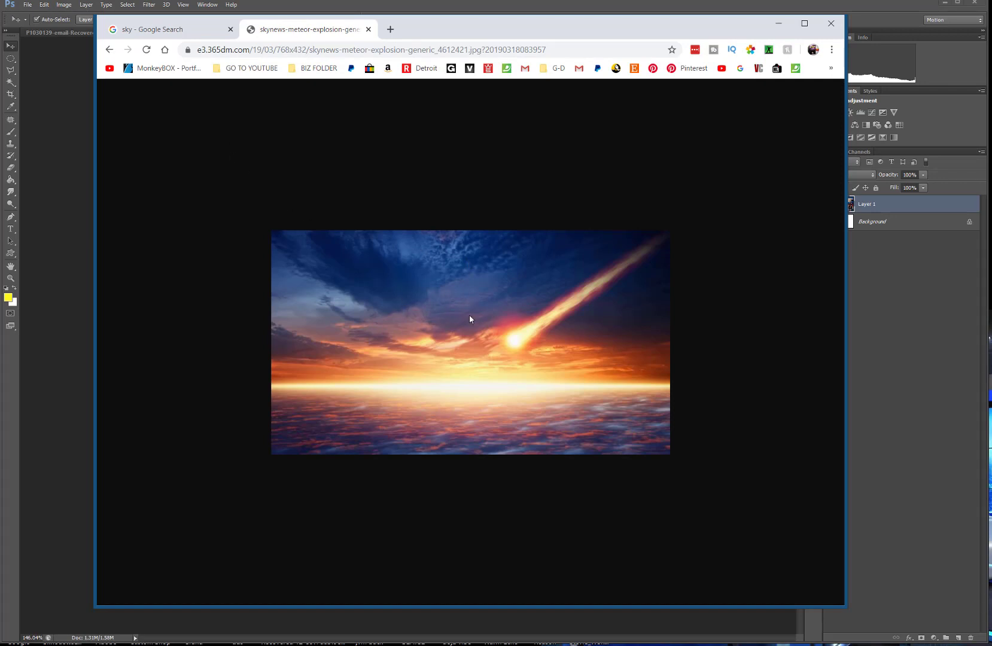
Save the full-size meteor sky image to the Downloads folder.
right_click(465, 278)
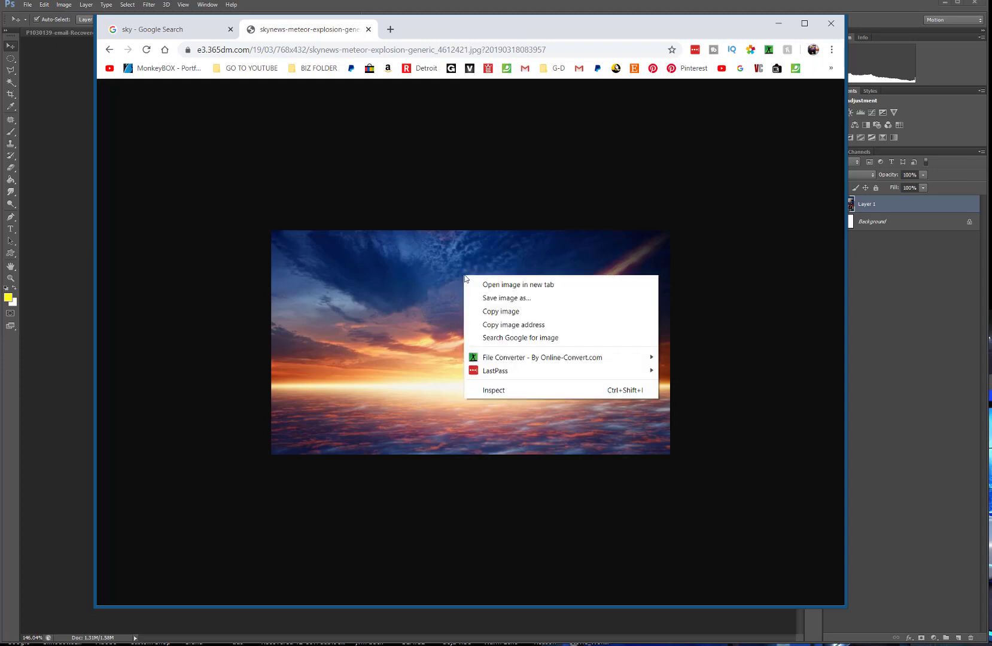
left_click(518, 299)
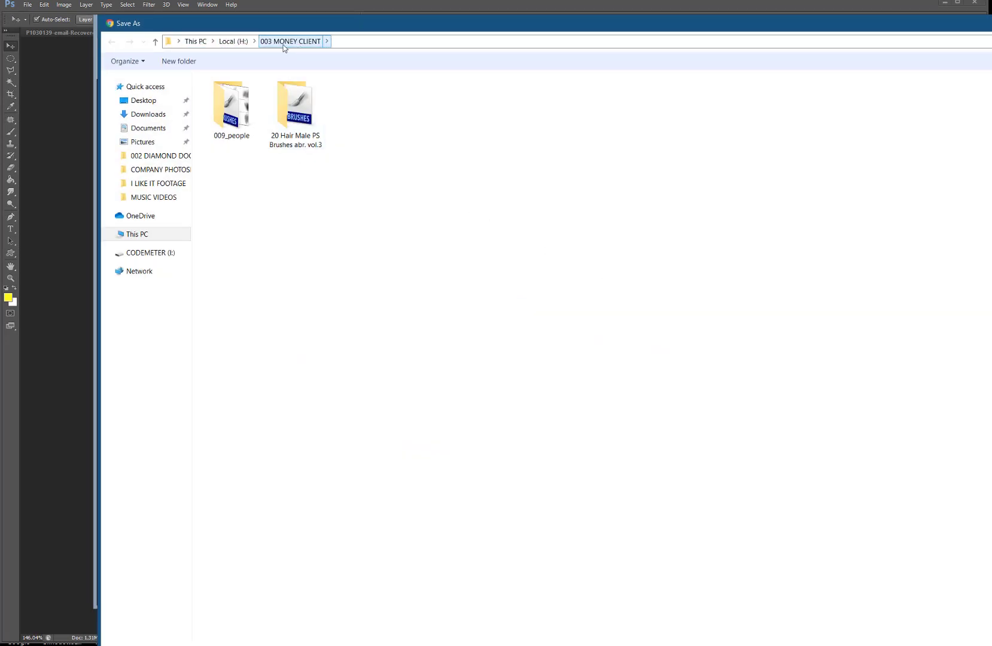
left_click(232, 40)
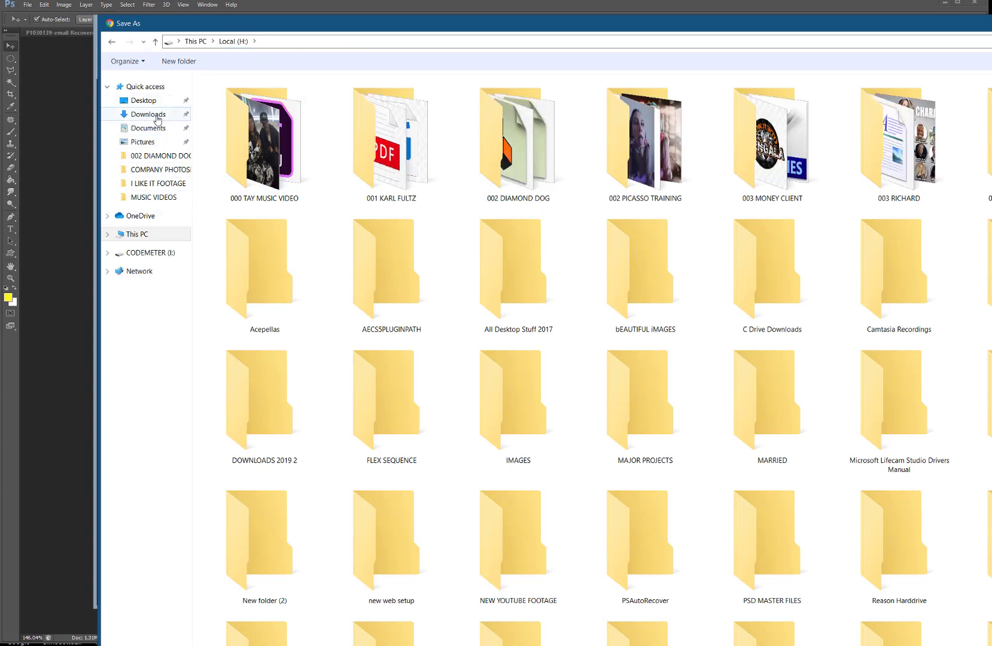
left_click(157, 118)
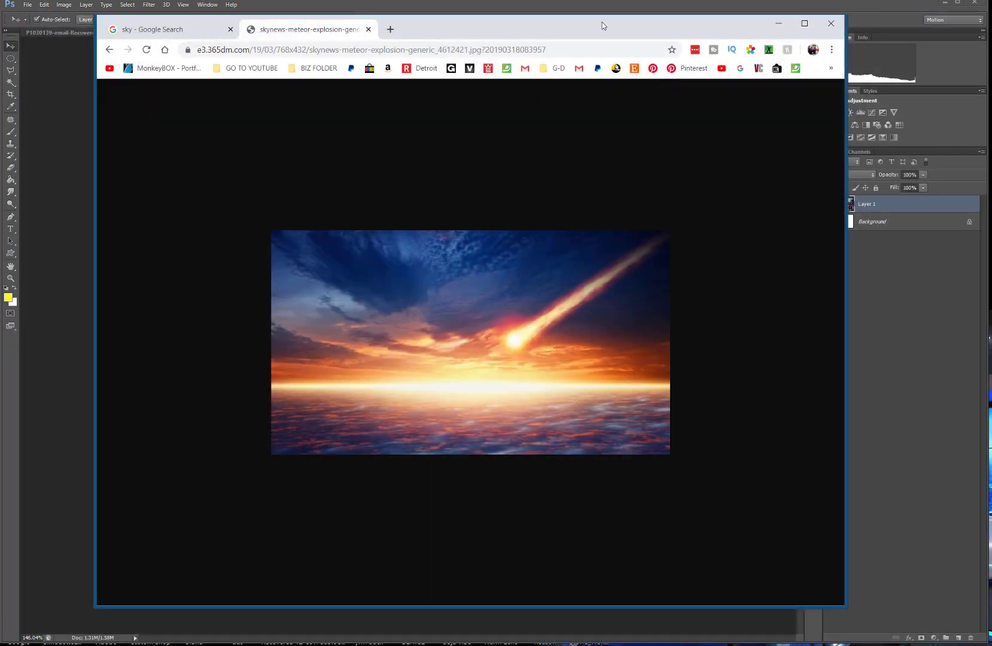
Move the browser and the floating reference cover out of the way and return to the band document in Photoshop.
left_click_drag(601, 23, 991, 67)
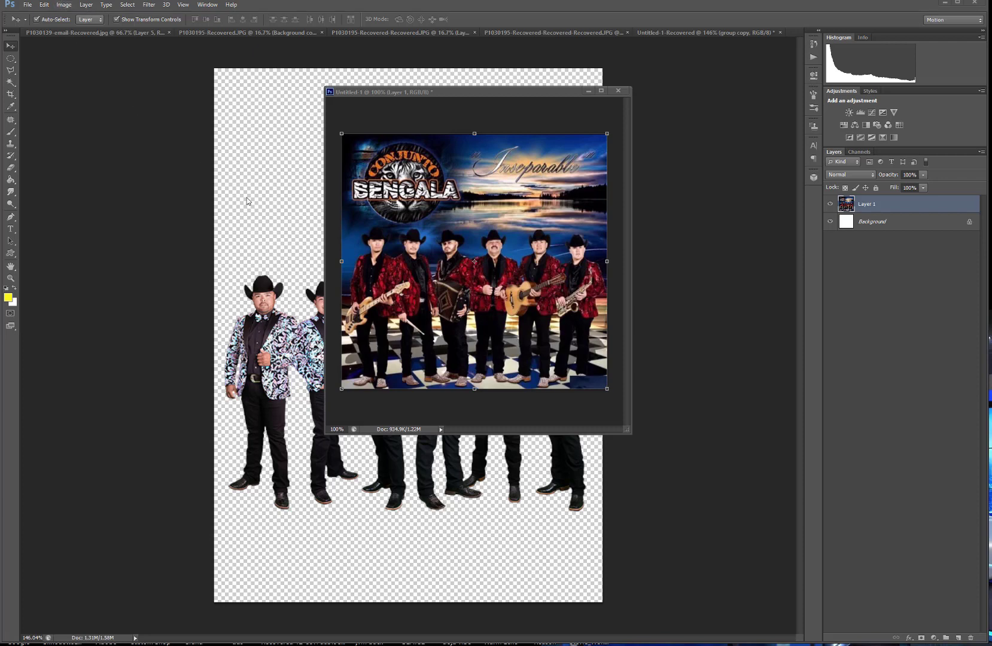
left_click(242, 142)
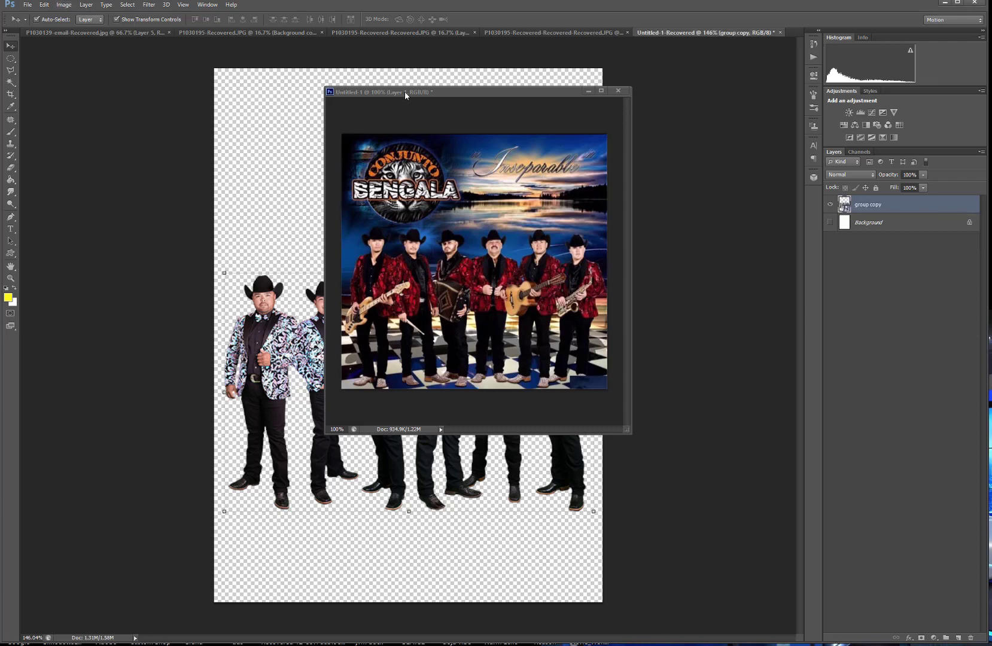
left_click_drag(405, 92, 991, 645)
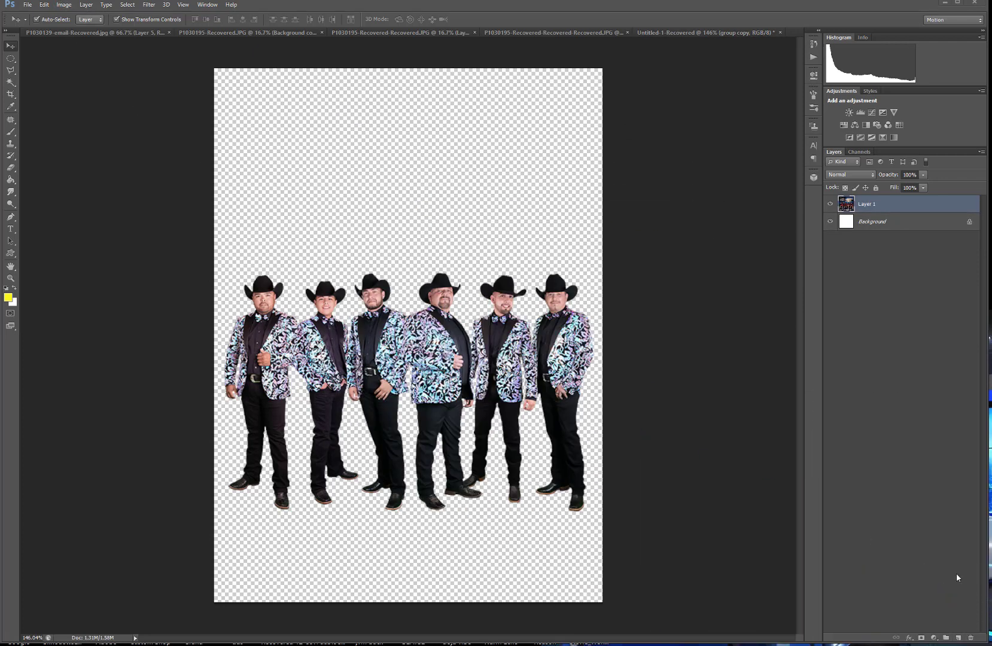
left_click(310, 180)
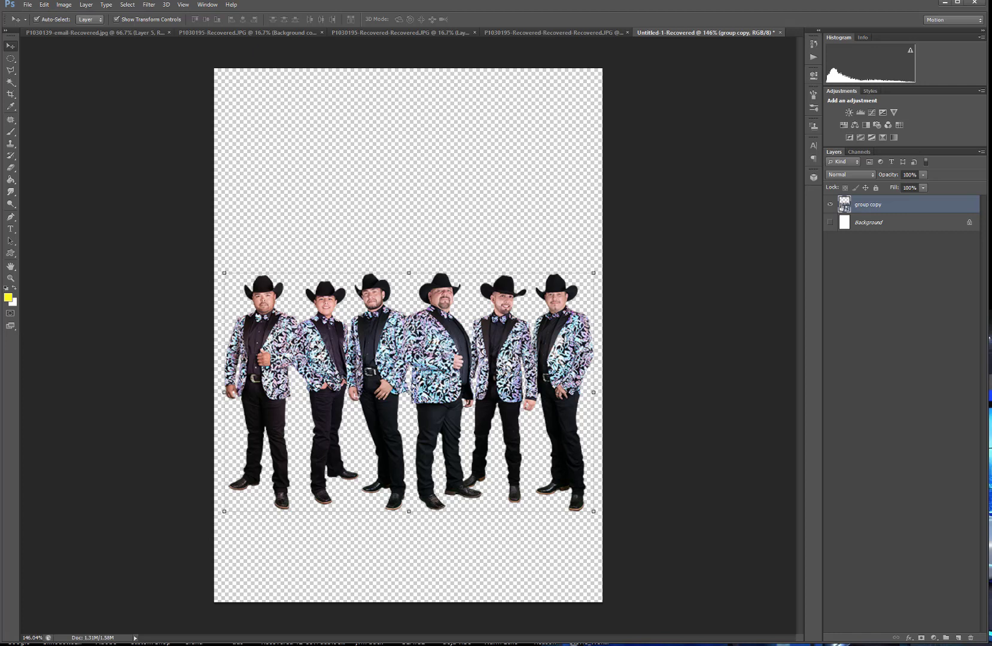
Place skynews-meteor-explosion-generic_4612421 from the Downloads folder into the band document and commit it at its default size.
left_click(26, 6)
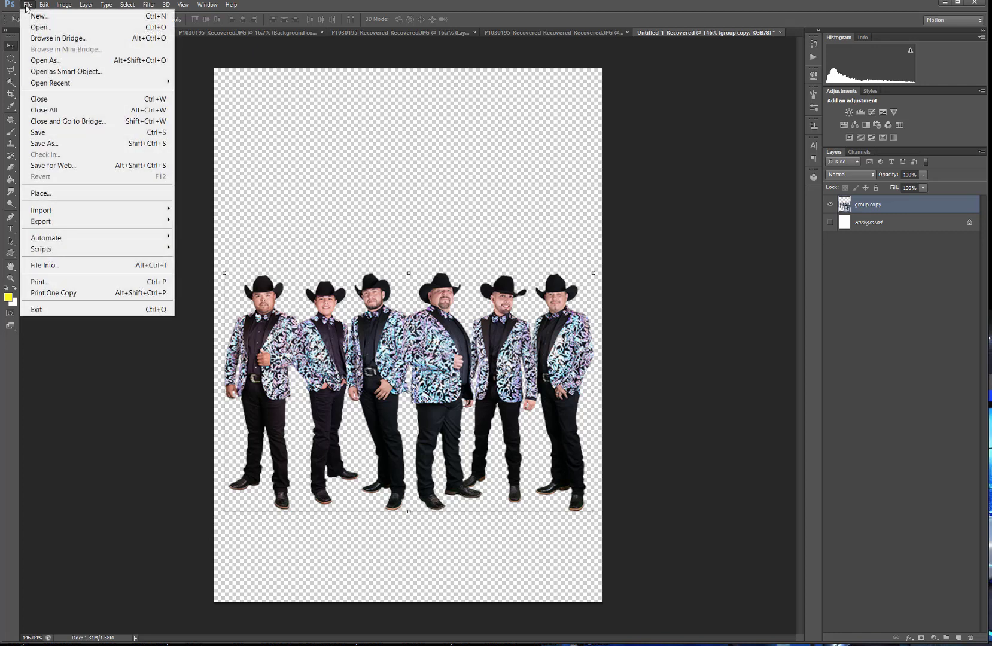
left_click(57, 195)
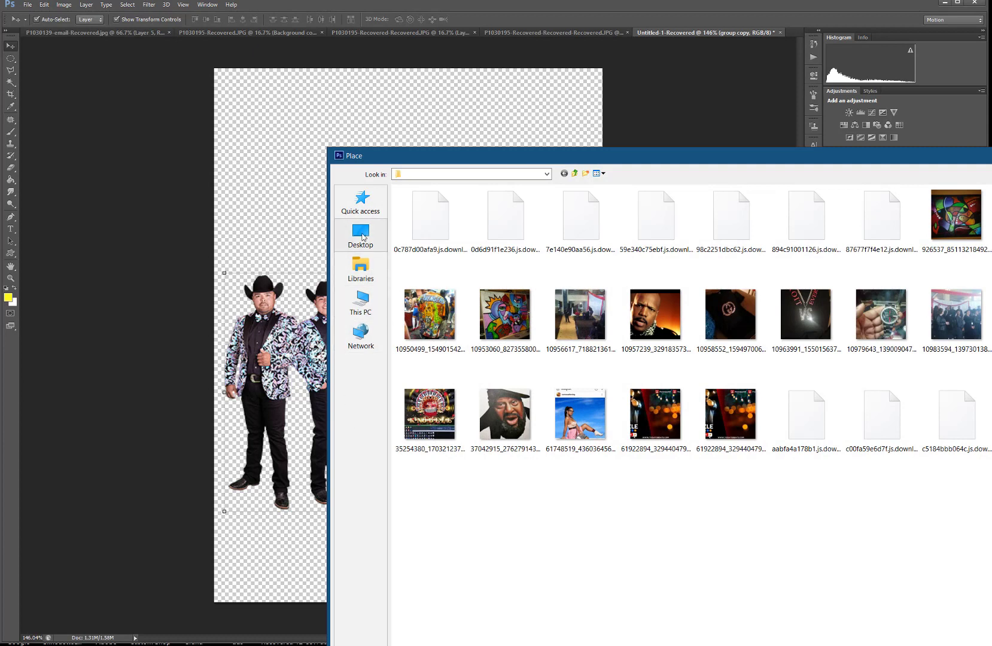
left_click(361, 269)
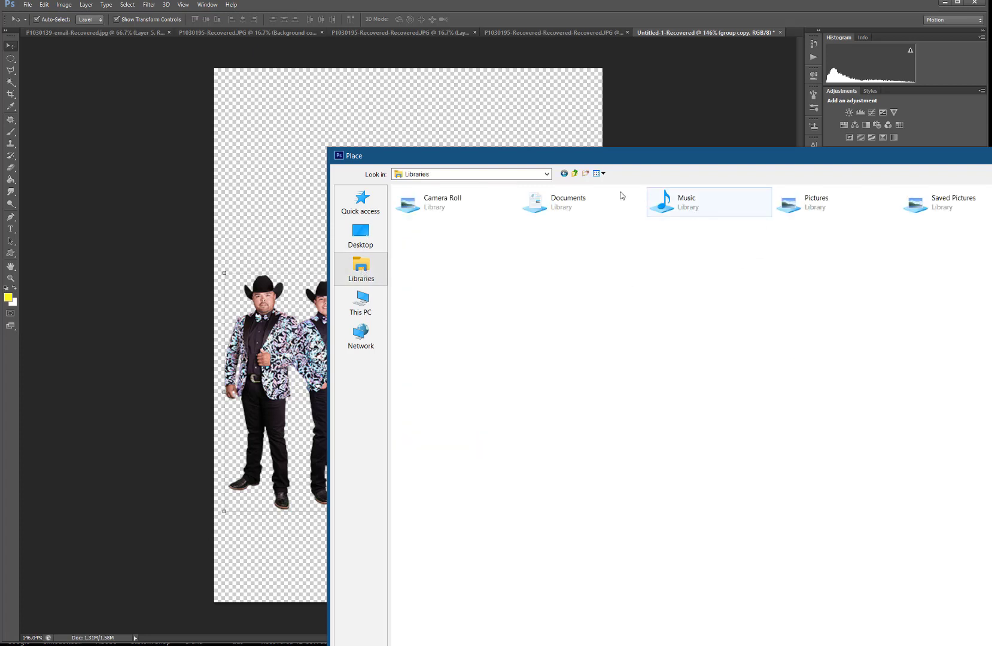
left_click(362, 302)
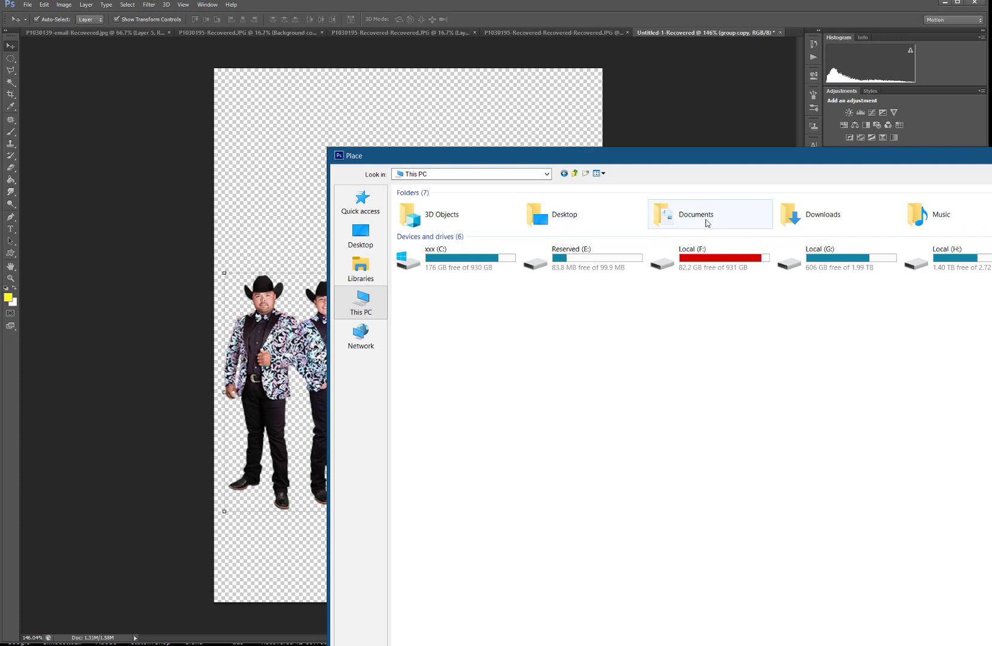
left_click_drag(844, 166, 604, 92)
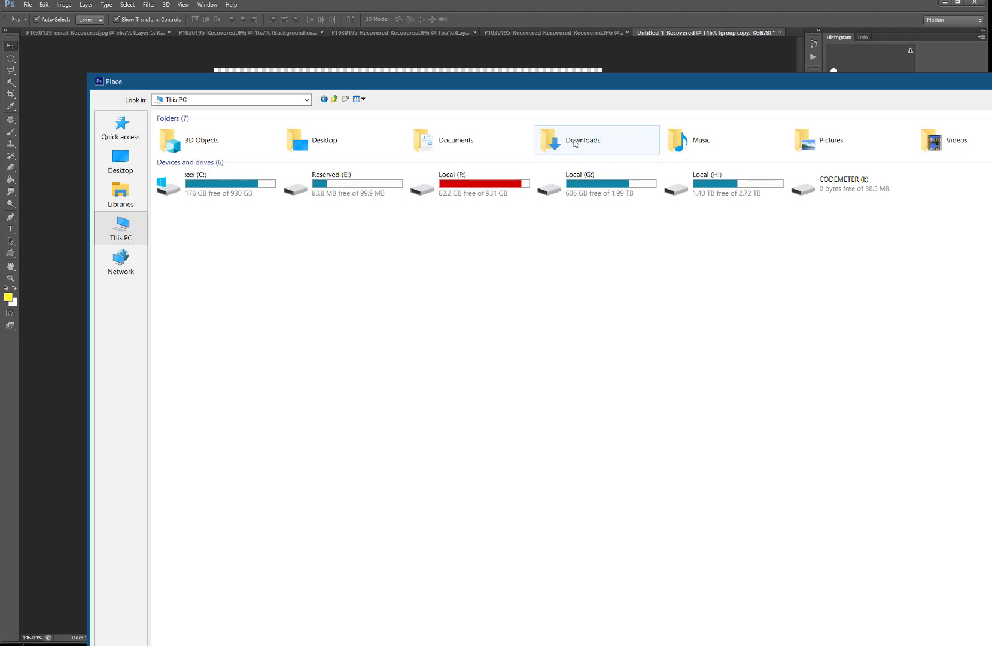
double_click(575, 141)
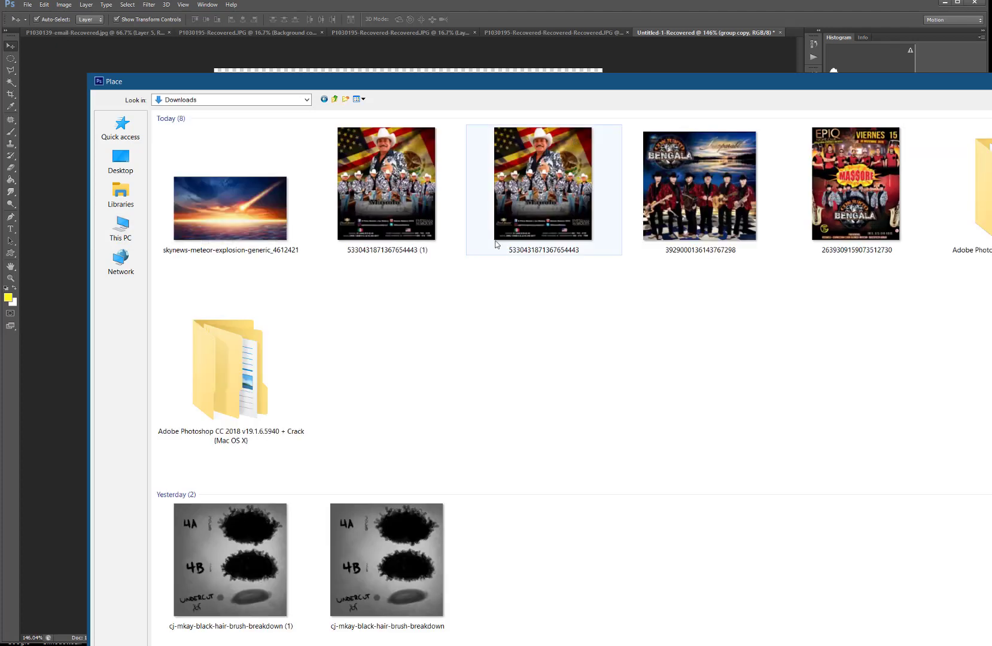
left_click(235, 193)
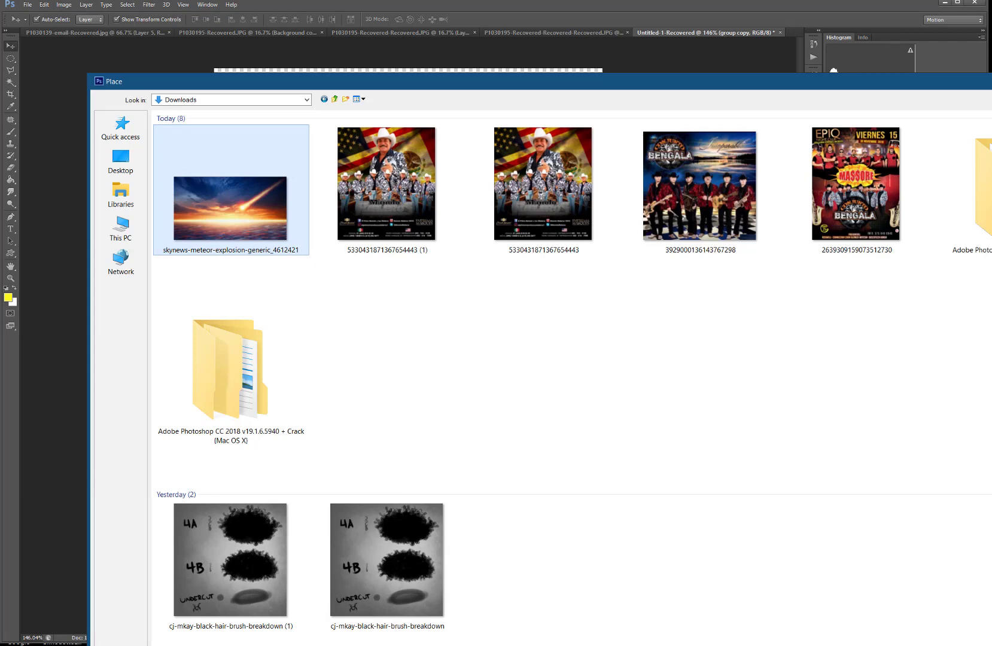
left_click_drag(991, 645, 895, 561)
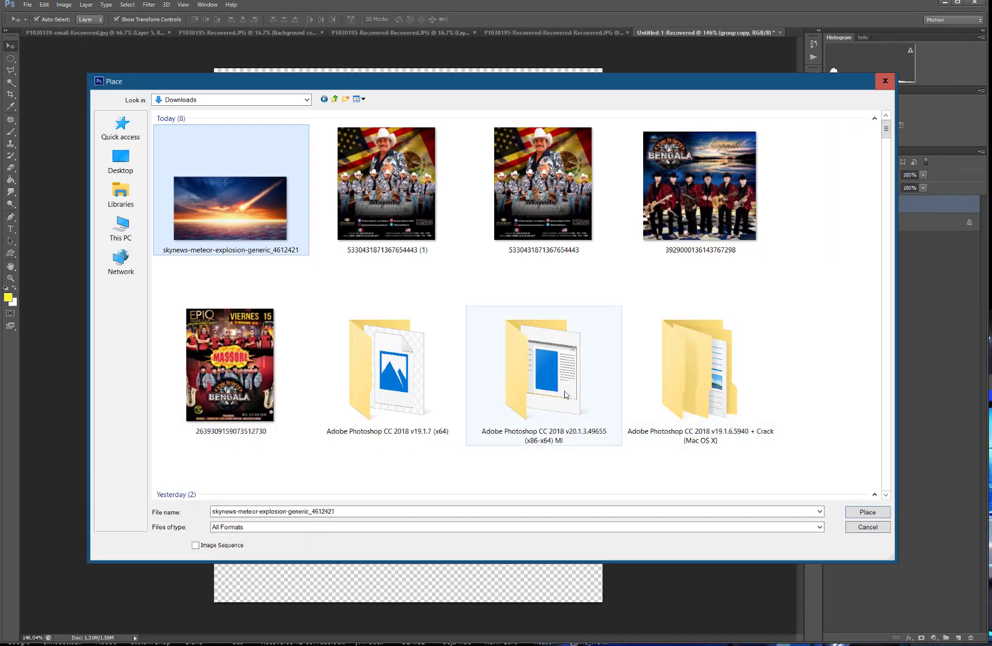
left_click(866, 513)
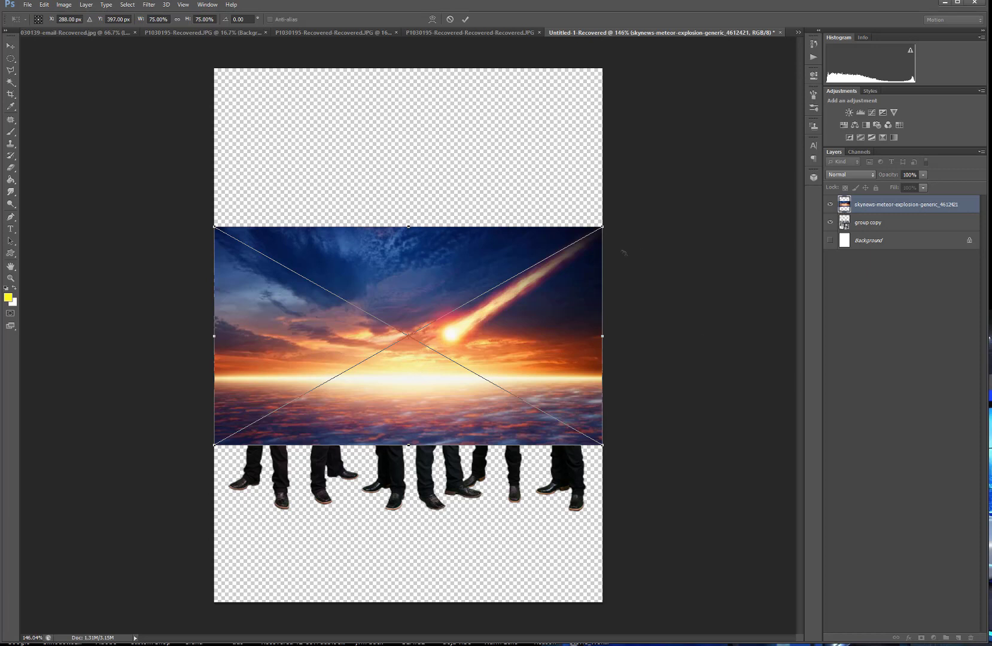
key("Return")
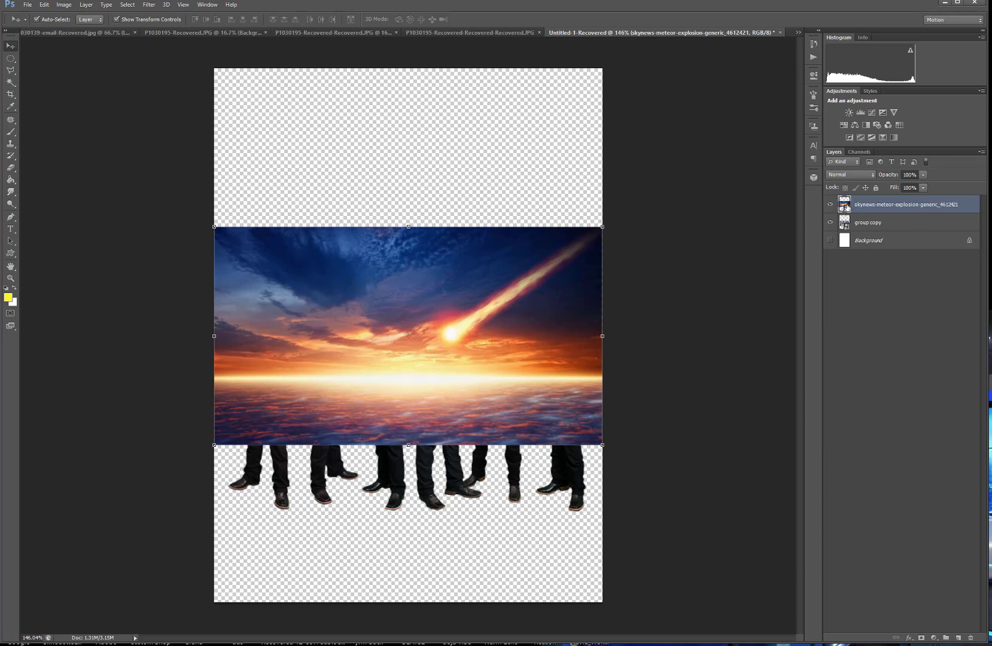
Rasterize the placed meteor sky layer.
right_click(846, 206)
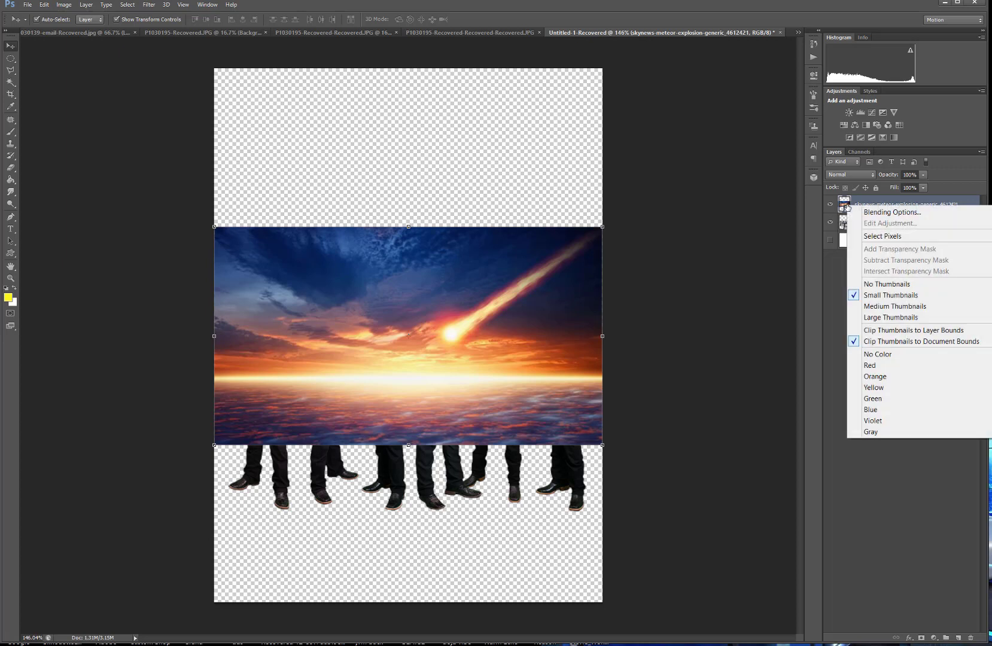
left_click(891, 203)
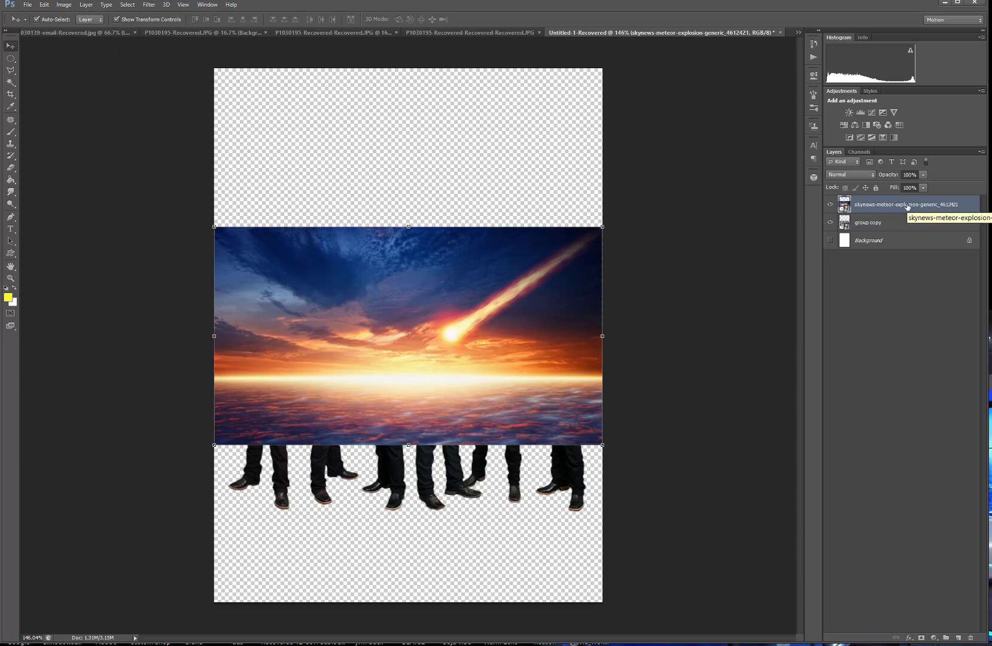
right_click(908, 206)
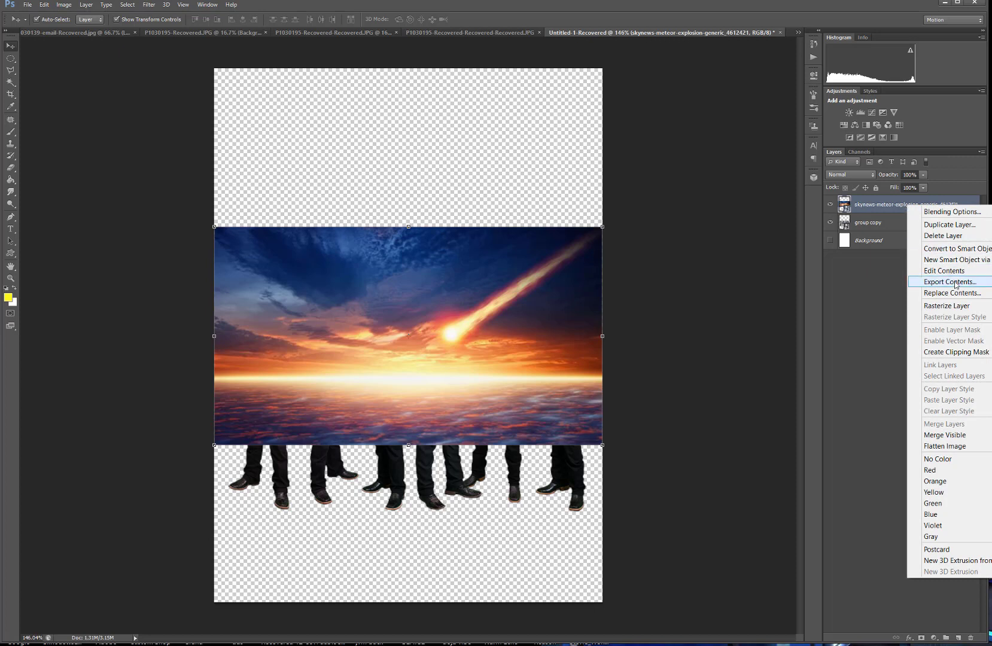
left_click(953, 305)
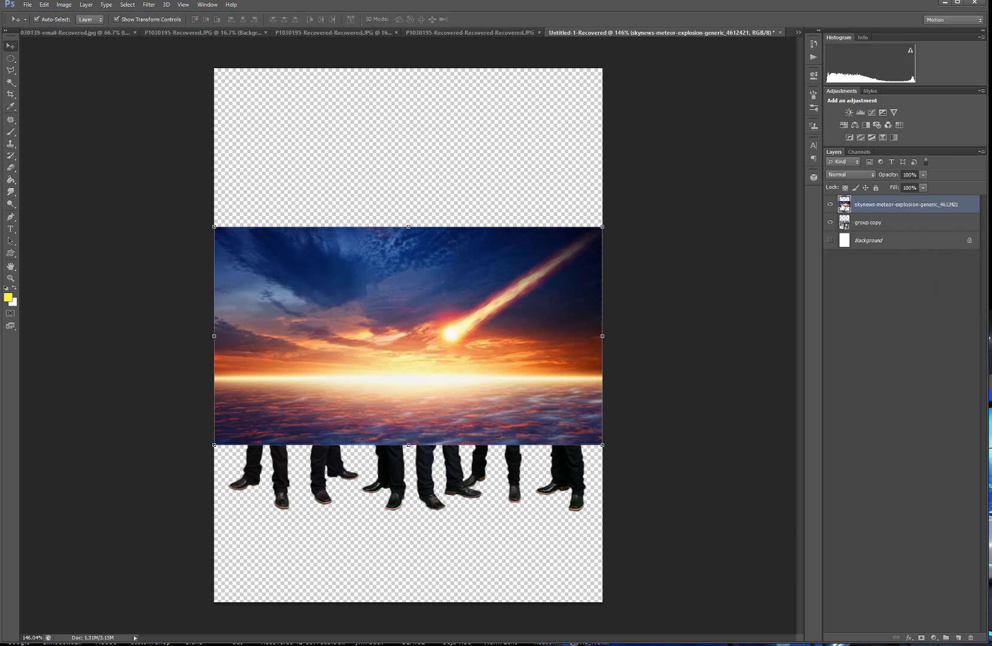
Set the layer thumbnails to large.
right_click(842, 206)
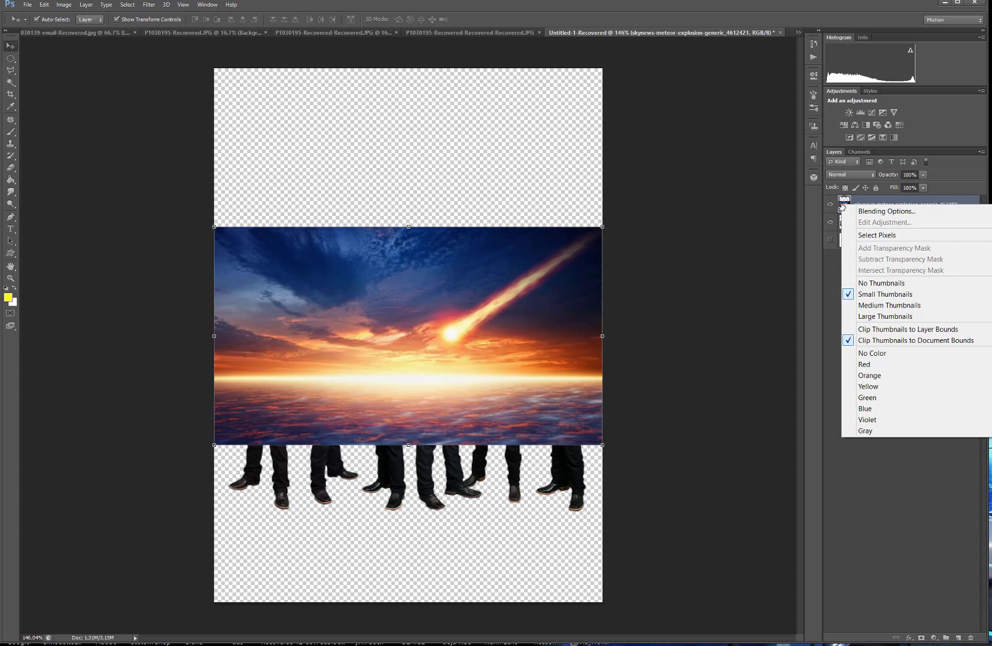
left_click(887, 315)
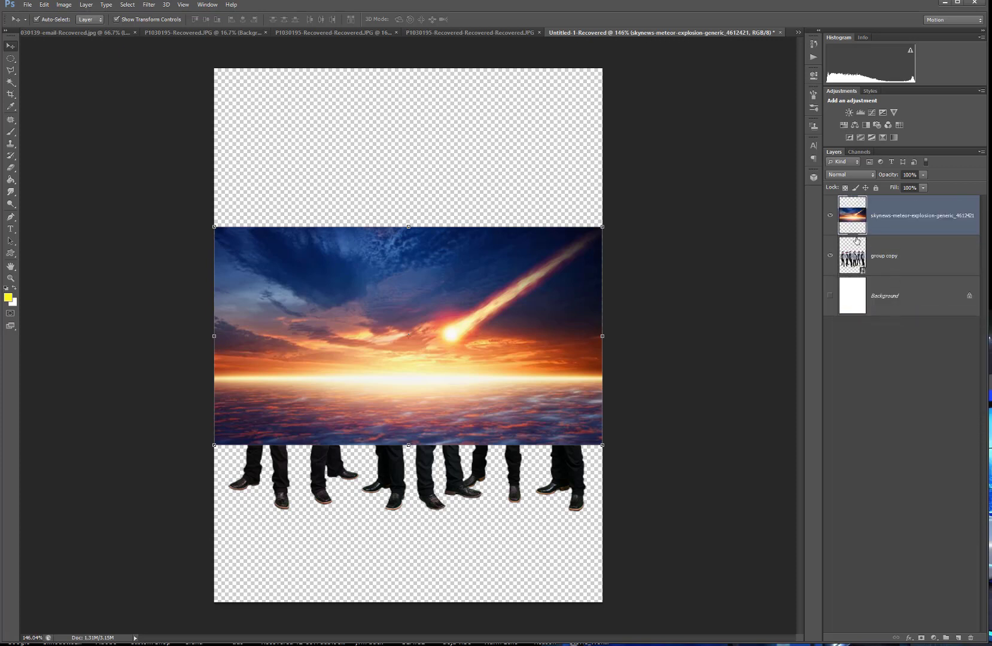
right_click(849, 214)
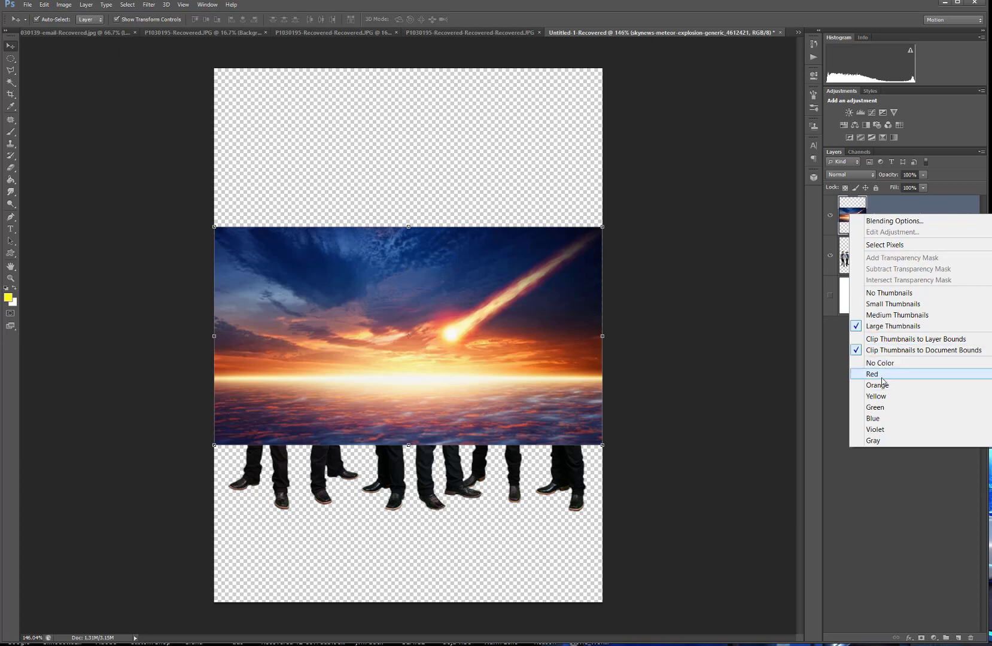
left_click(876, 481)
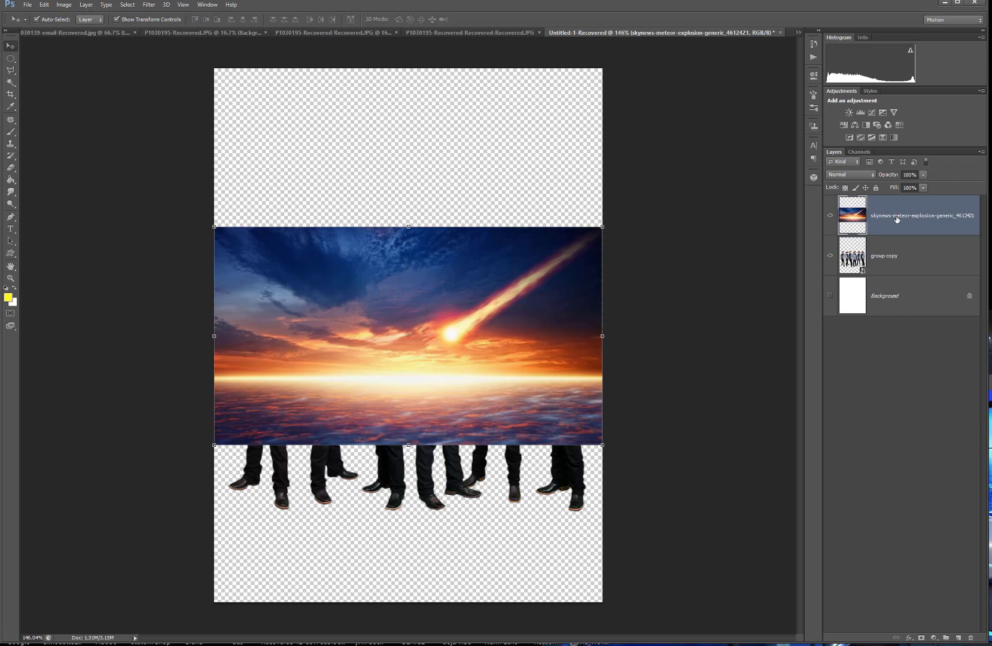
right_click(920, 219)
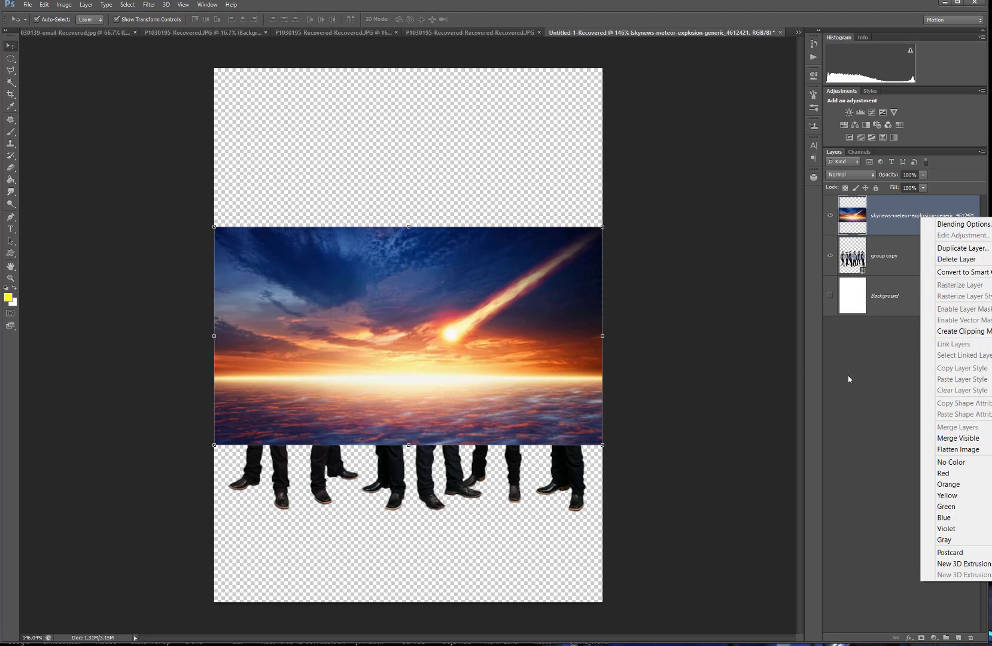
left_click(883, 363)
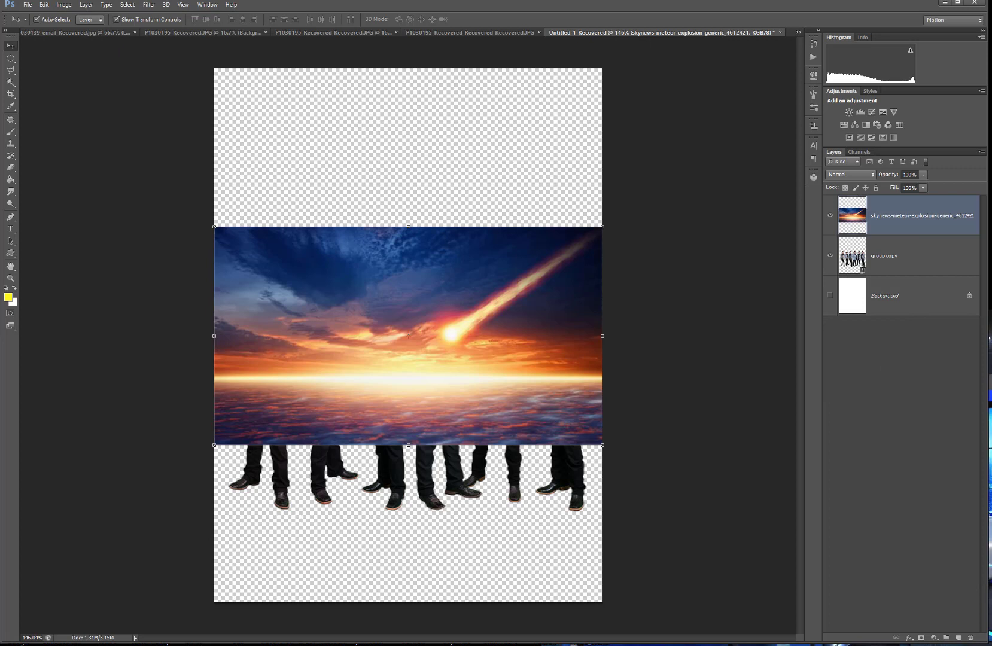
Bring the floating reference cover document back over the band document for comparison.
left_click_drag(634, 644, 627, 159)
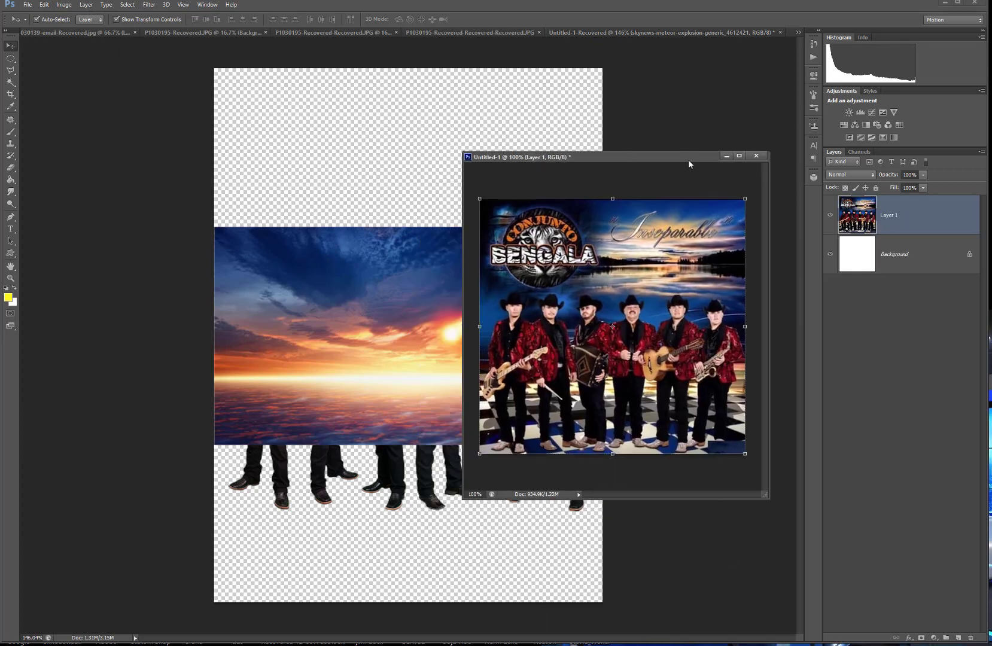
Move the reference cover out of the way and place the group copy layer above the meteor sky layer.
left_click_drag(685, 155, 747, 627)
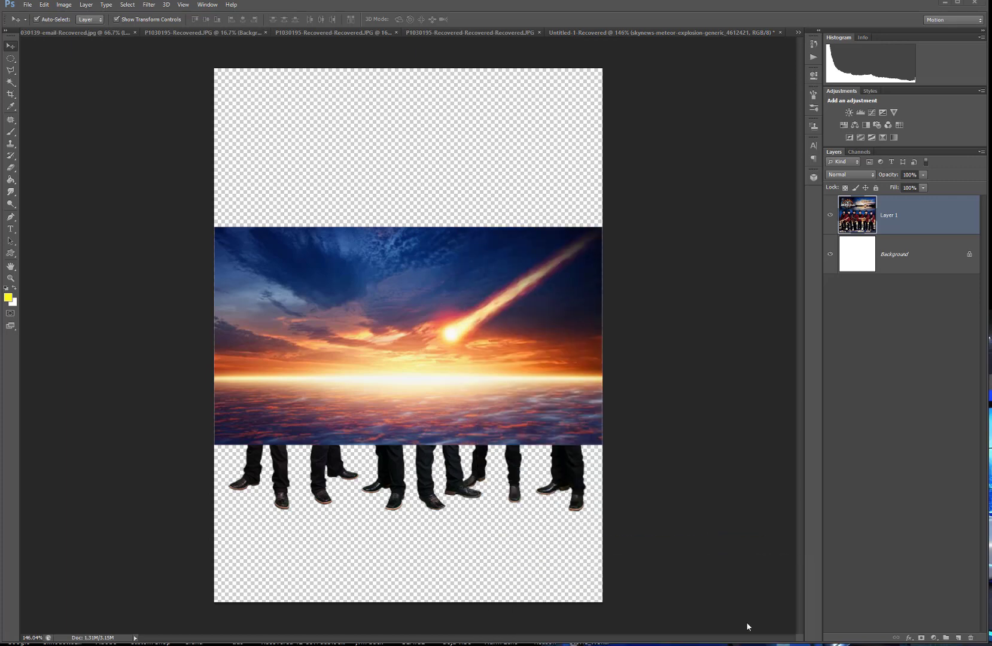
left_click(477, 297)
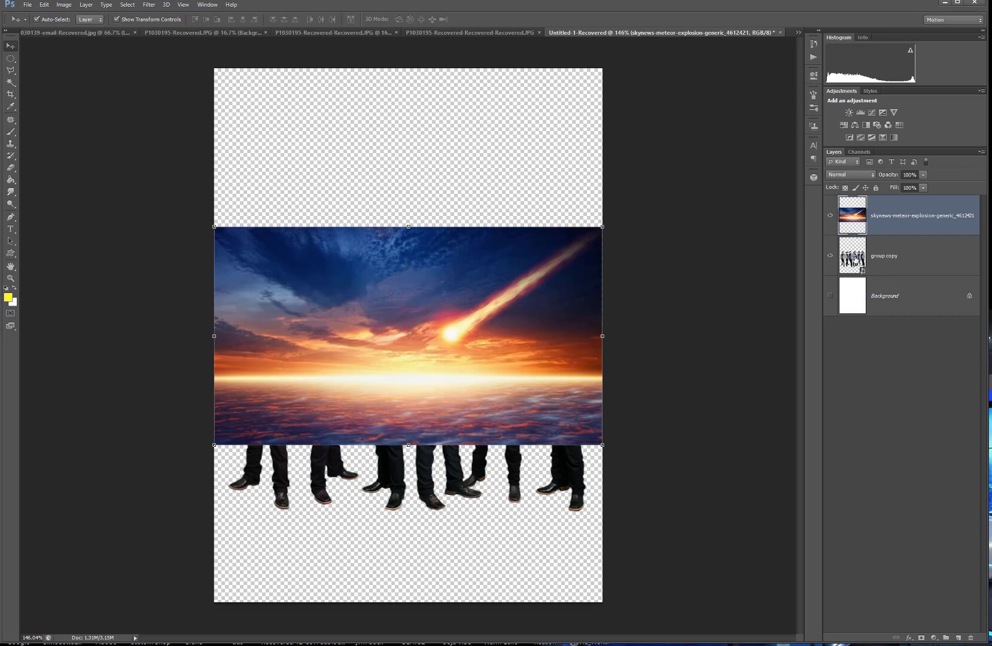
left_click_drag(915, 262, 910, 208)
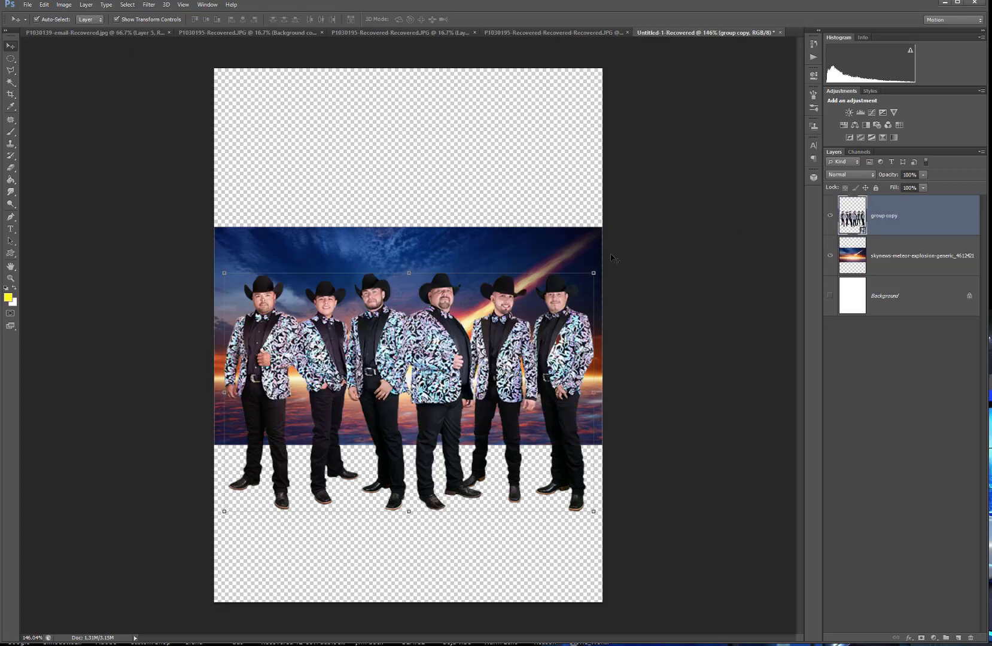
Bring the reference cover beside the canvas, then move the meteor sky up, enlarge it to about 134% and cover the canvas's upper part.
left_click_drag(729, 645, 836, 215)
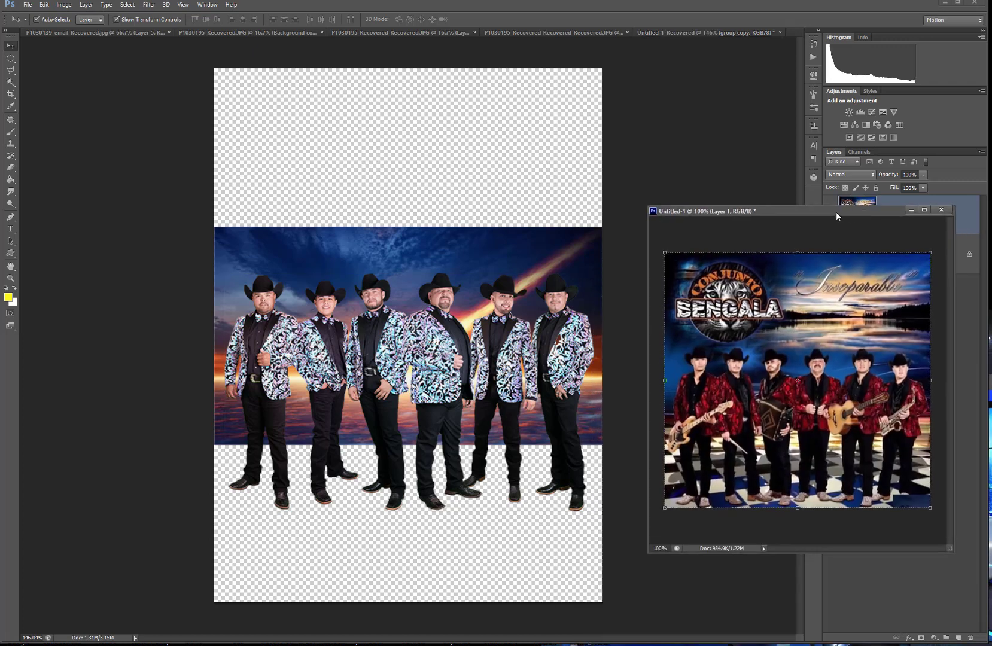
left_click(553, 263)
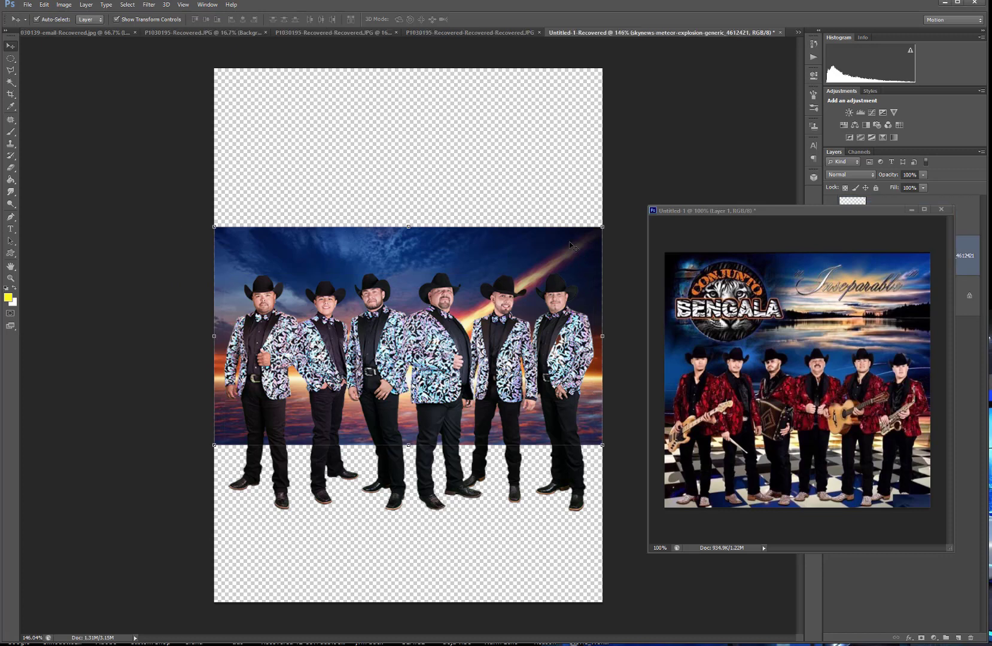
left_click_drag(570, 245, 567, 115)
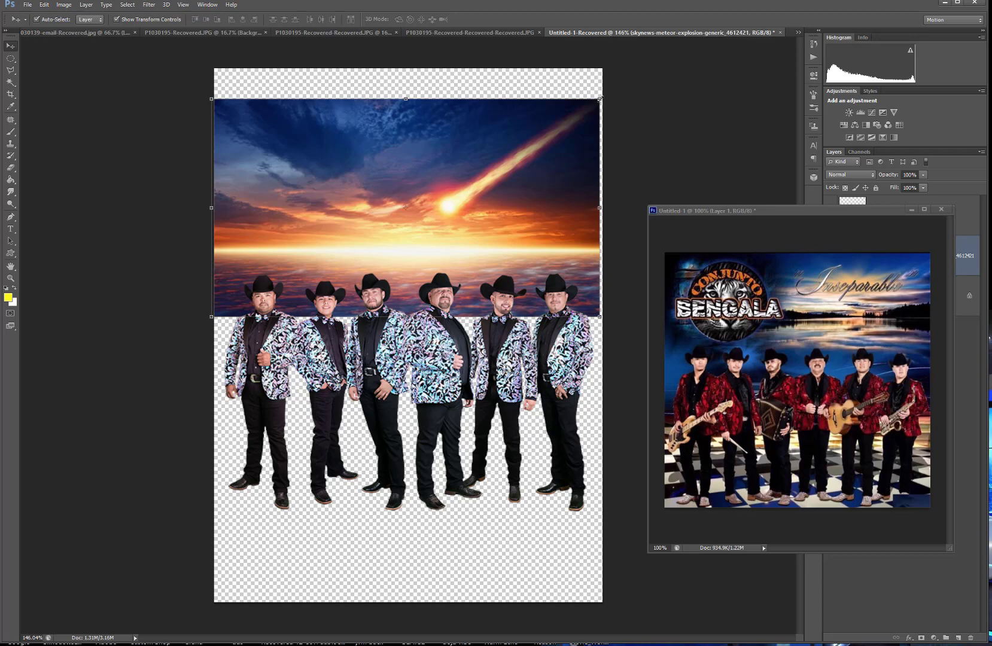
left_click_drag(600, 98, 765, 67)
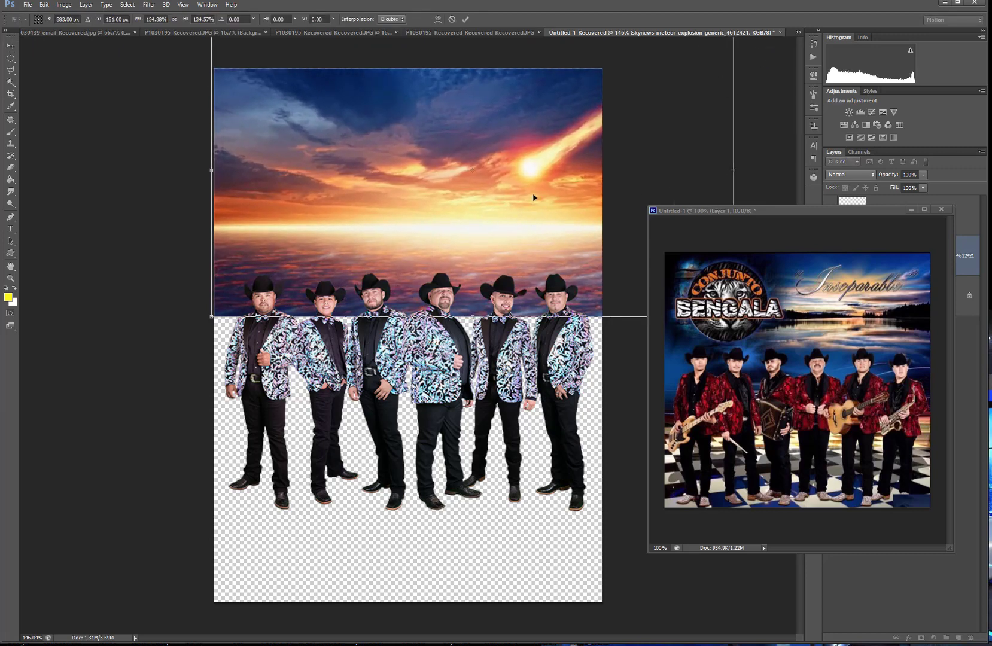
left_click_drag(534, 199, 509, 227)
key("Return")
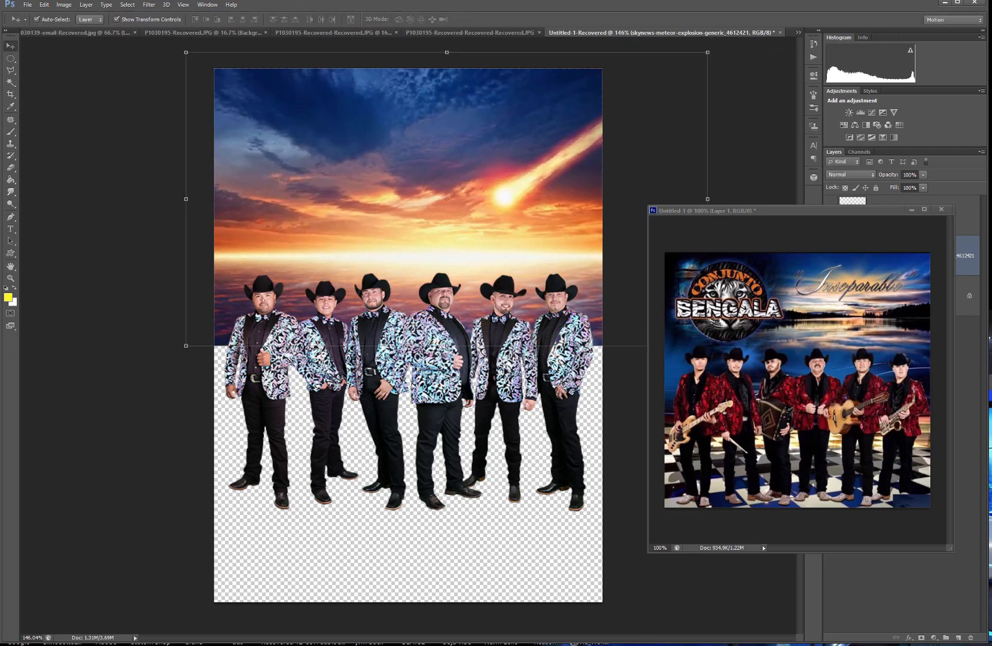
Move the group photo higher so the musicians' hats overlap the bright horizon of the sky.
left_click(508, 371)
left_click_drag(507, 346, 511, 308)
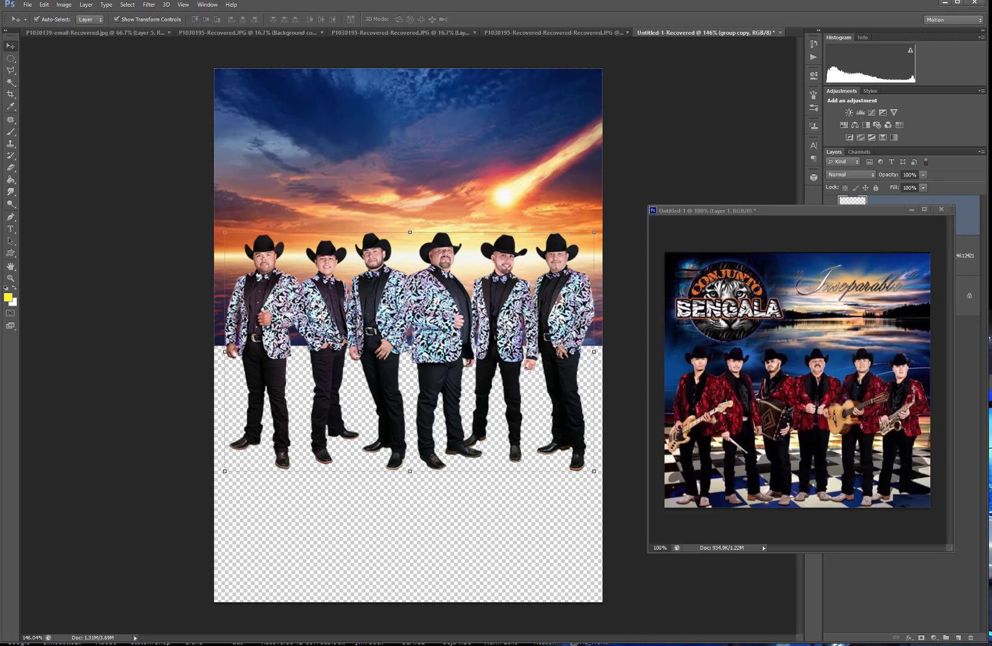
Switch to the Chrome browser and search Google Images for "checkered floor" in a new tab.
left_click_drag(991, 22, 551, 31)
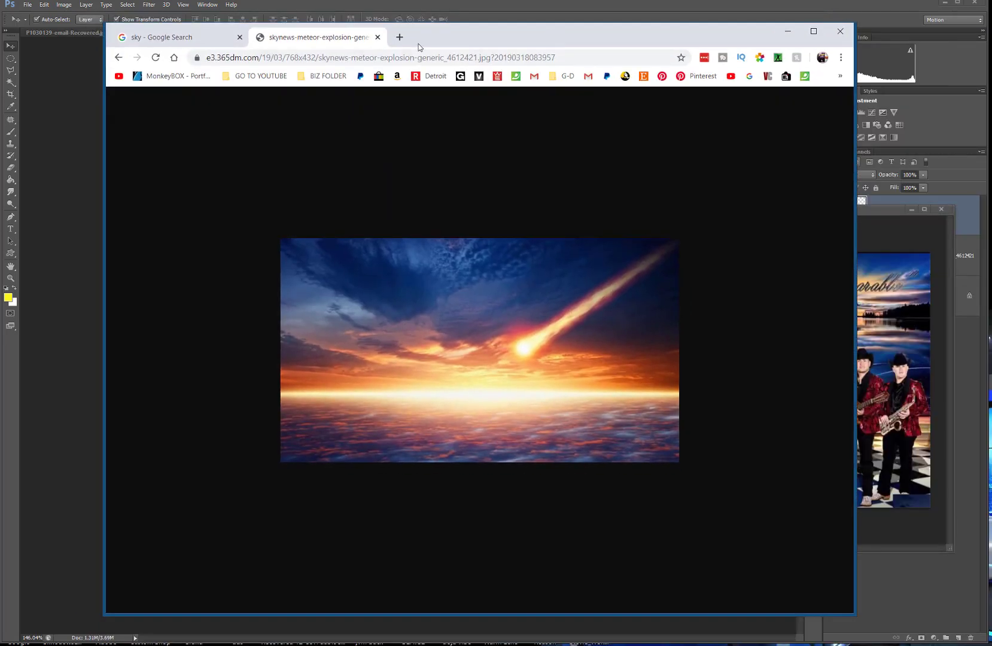
left_click(400, 37)
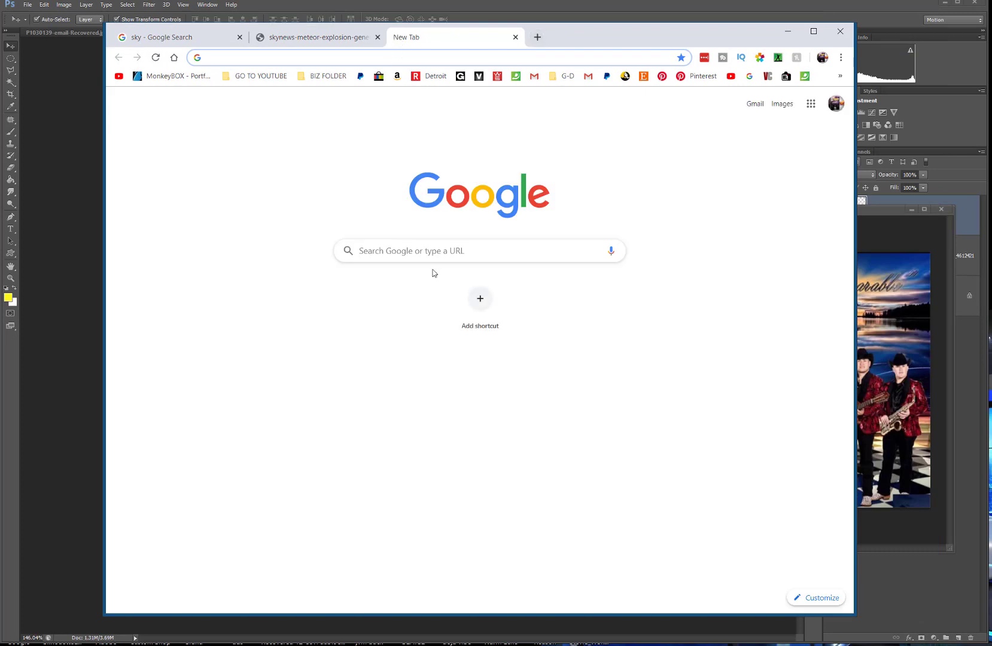
left_click(430, 251)
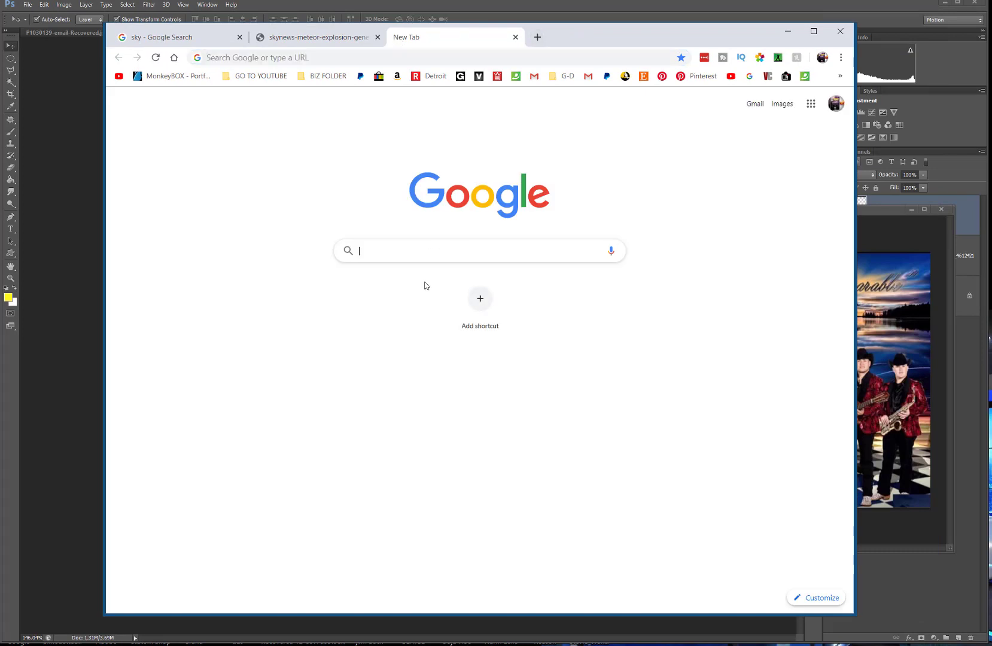
type("checker f")
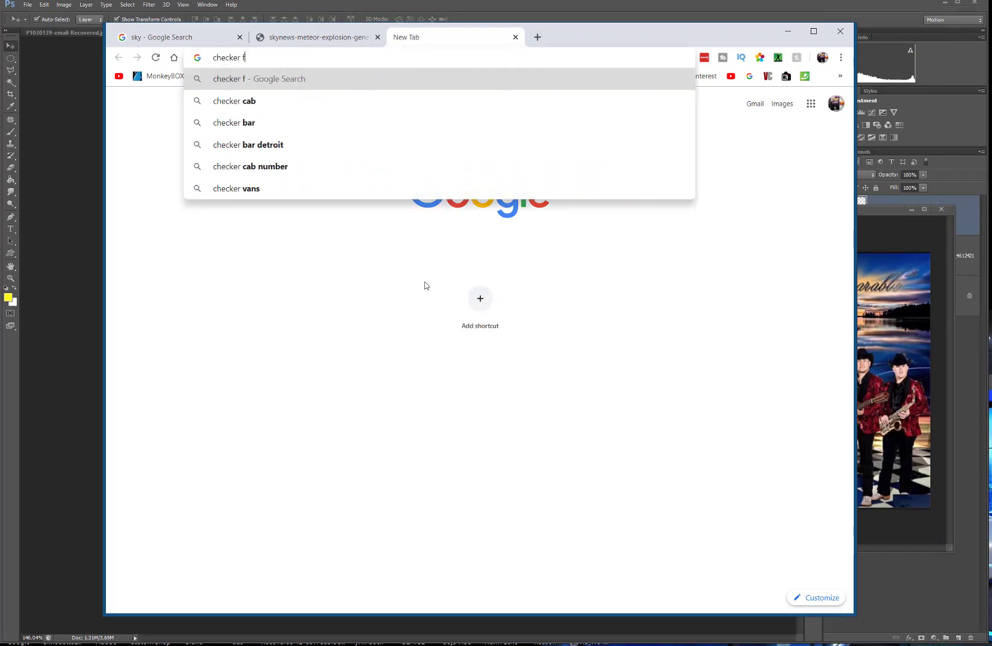
type("loor")
key("Return")
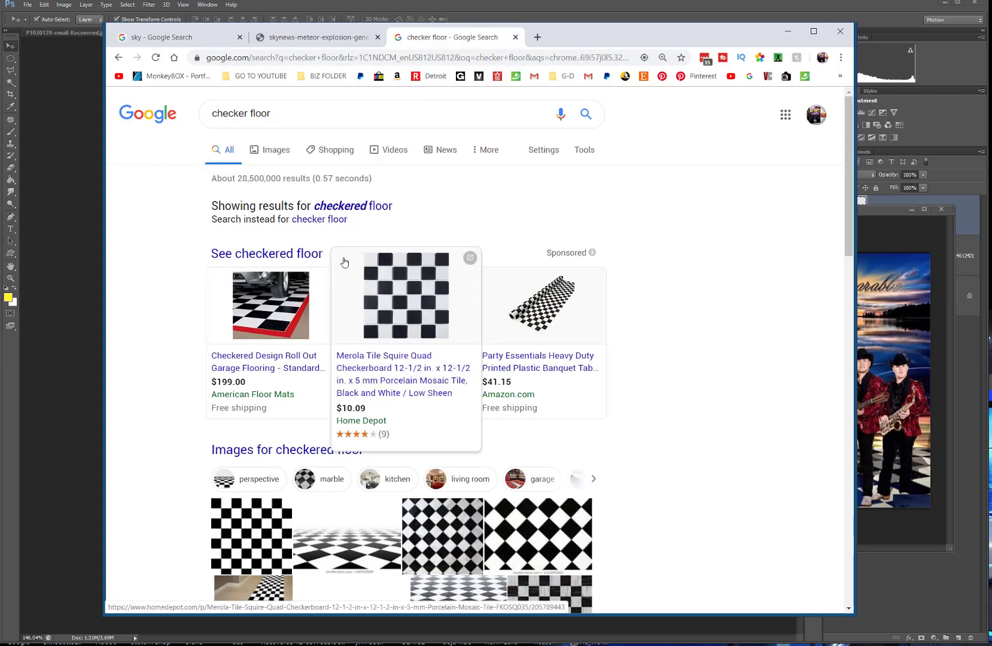
left_click(351, 207)
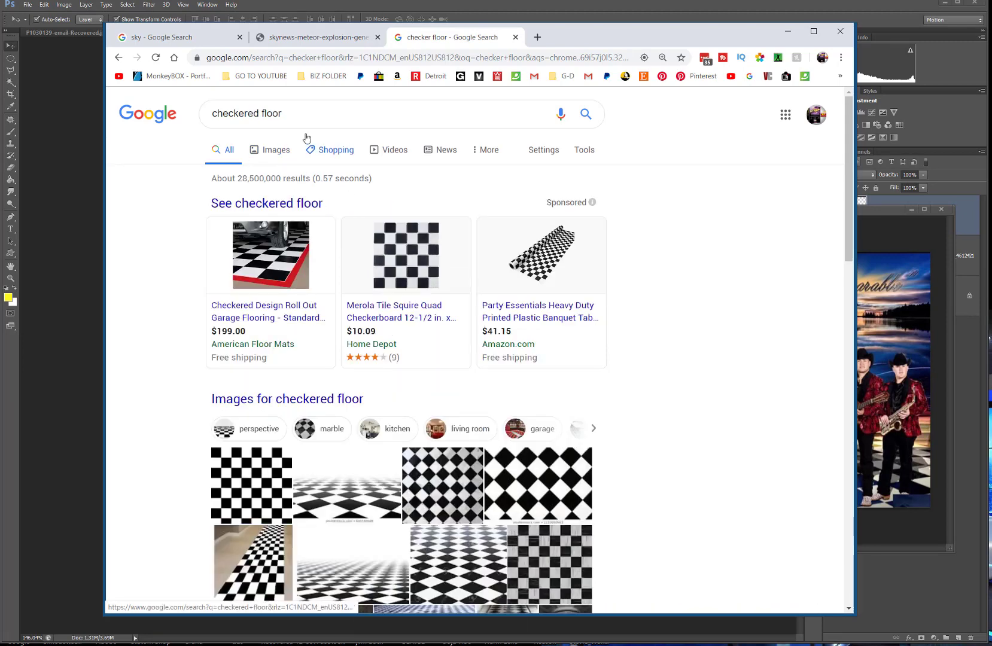
left_click(277, 151)
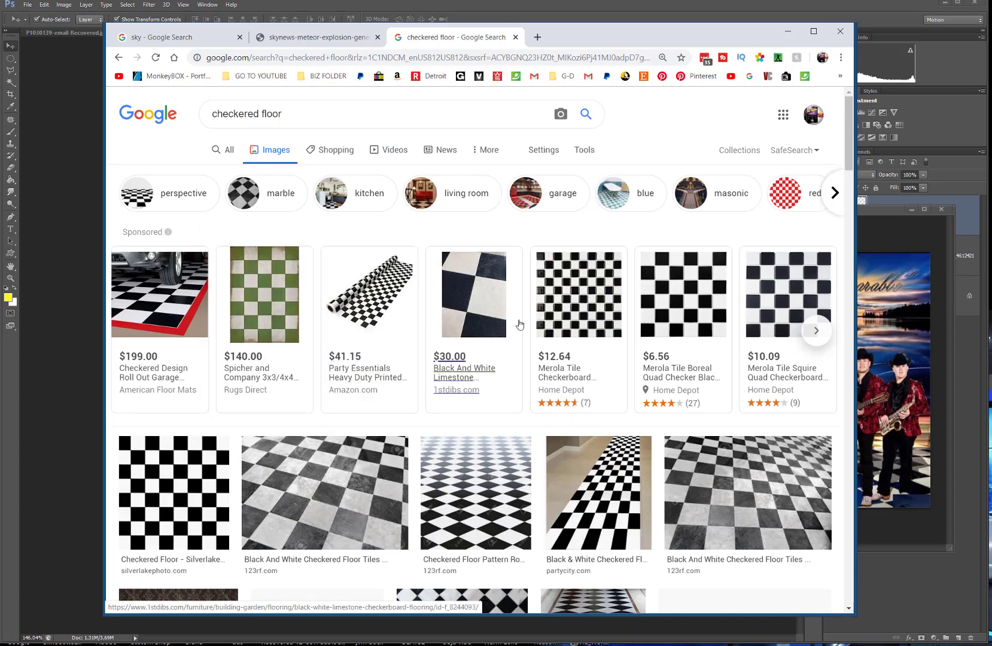
Browse the checkered floor image results for a black-and-white floor in perspective.
mouse_move(682, 299)
scroll(662, 359, "down", 2)
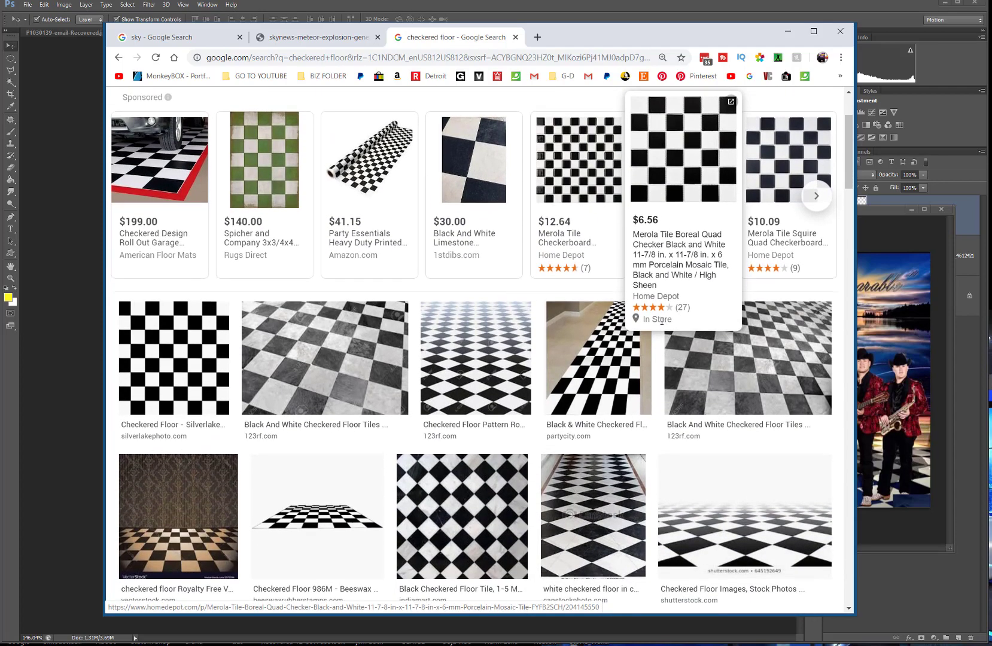
scroll(661, 323, "down", 3)
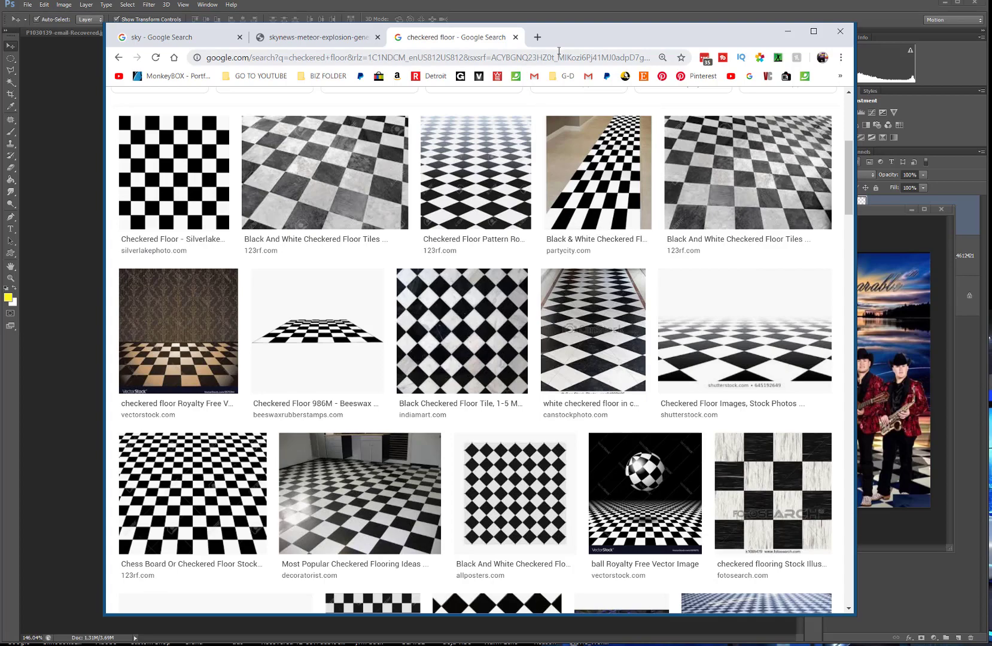
left_click_drag(560, 37, 292, 65)
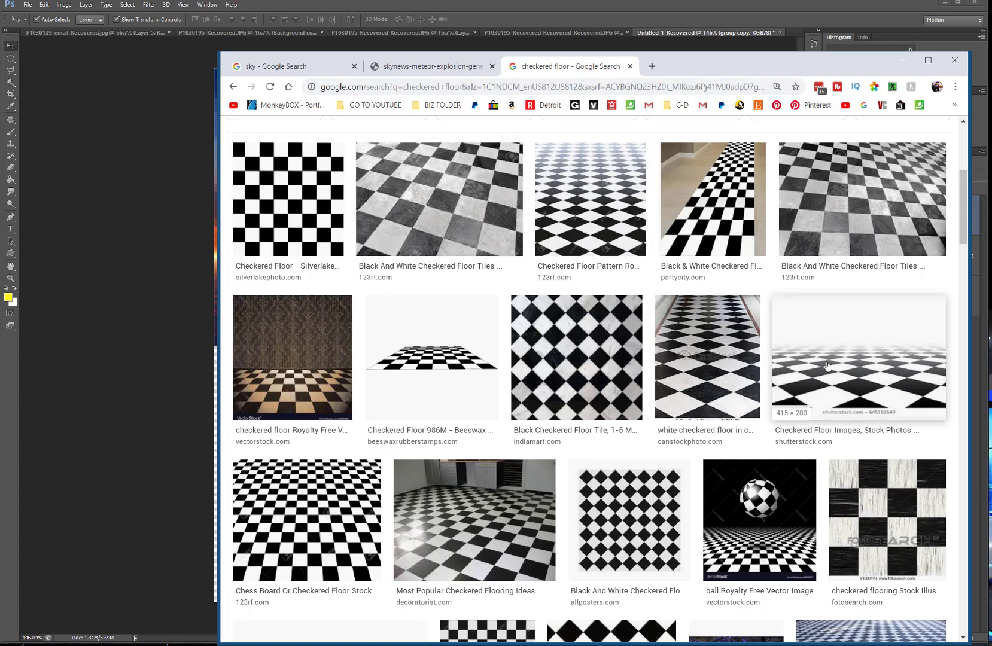
scroll(649, 330, "down", 2)
scroll(649, 330, "down", 2)
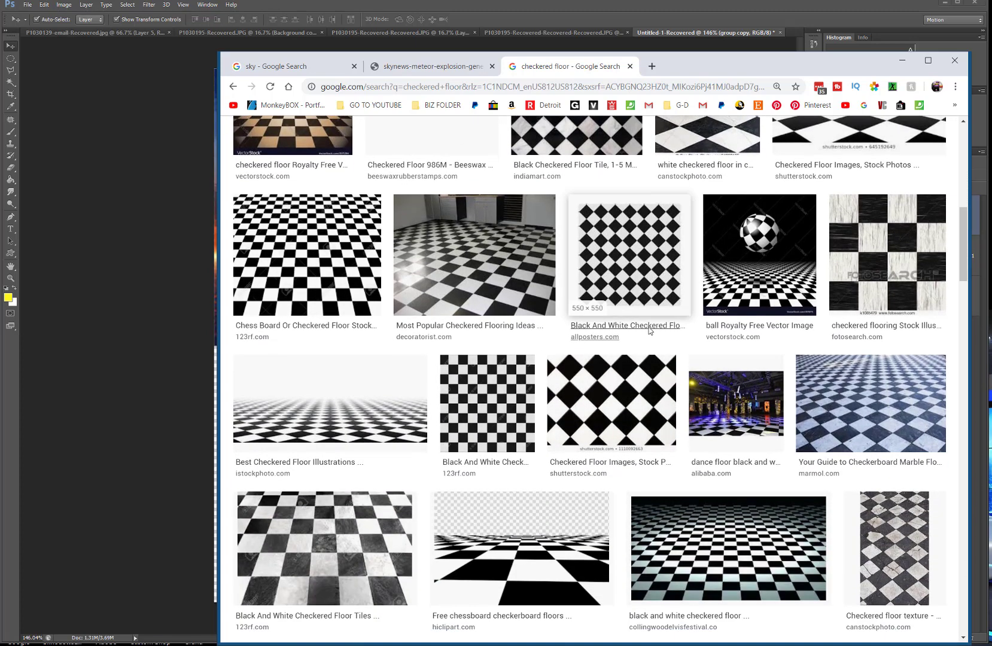
scroll(824, 415, "down", 5)
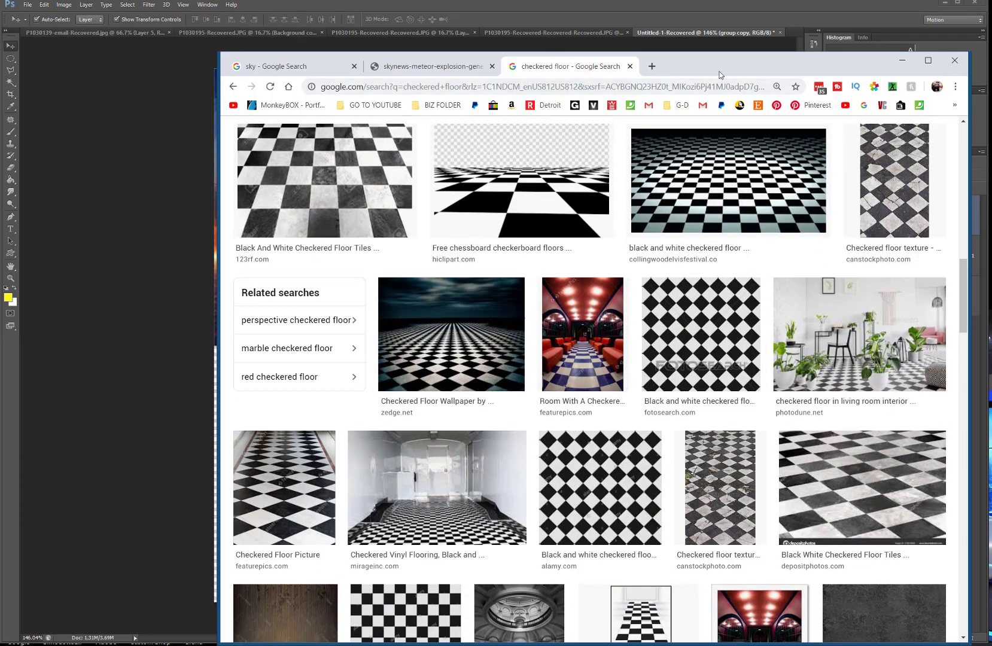
Compare with the checkered floor in the Photoshop reference cover, then return to the browser's image results.
left_click_drag(712, 73, 991, 73)
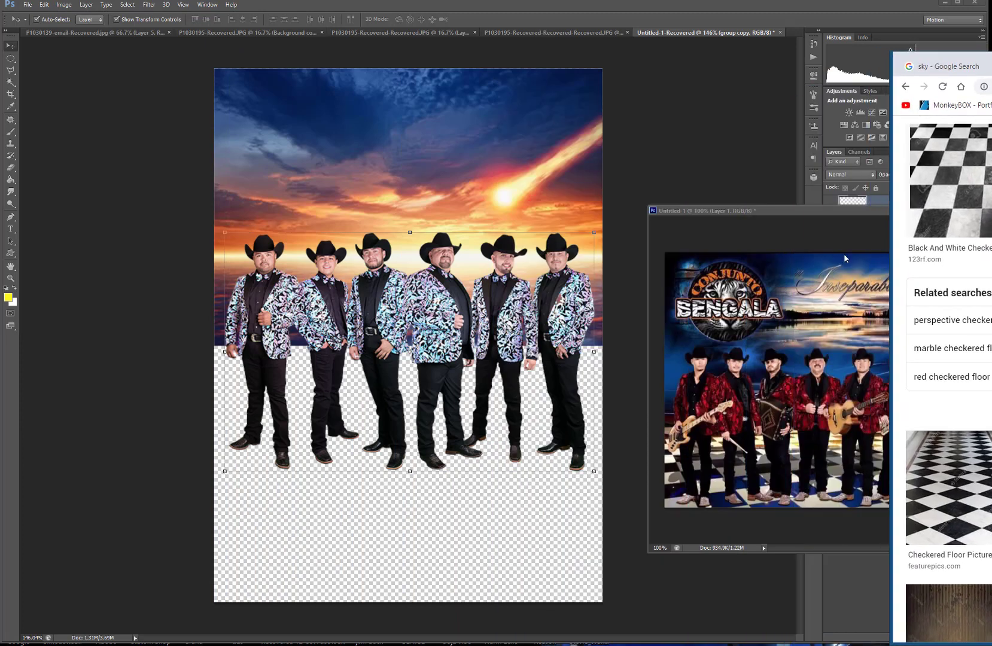
left_click_drag(840, 213, 629, 182)
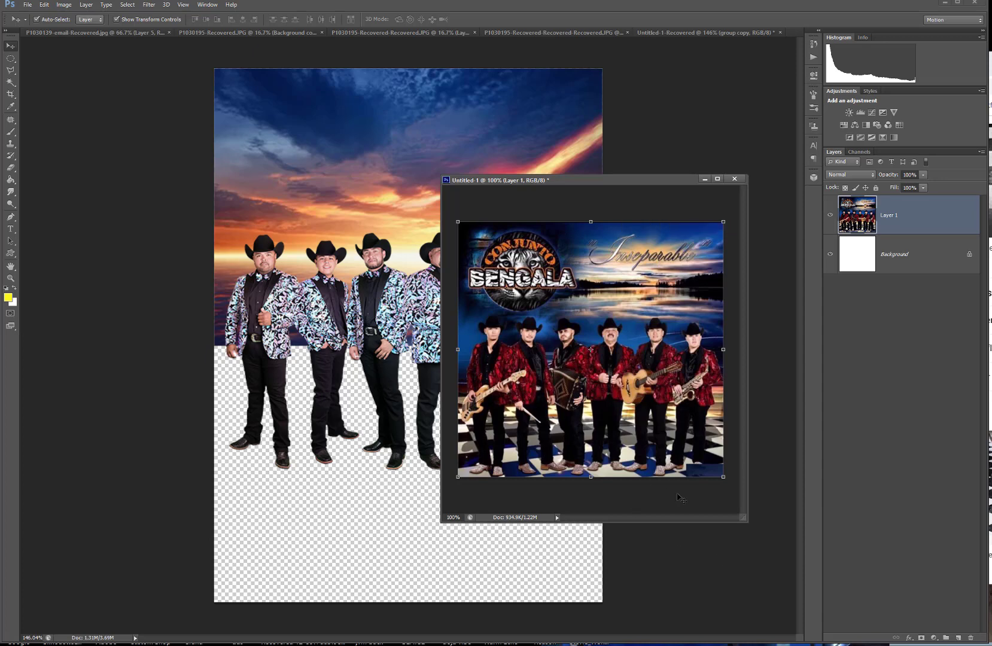
left_click_drag(991, 69, 631, 36)
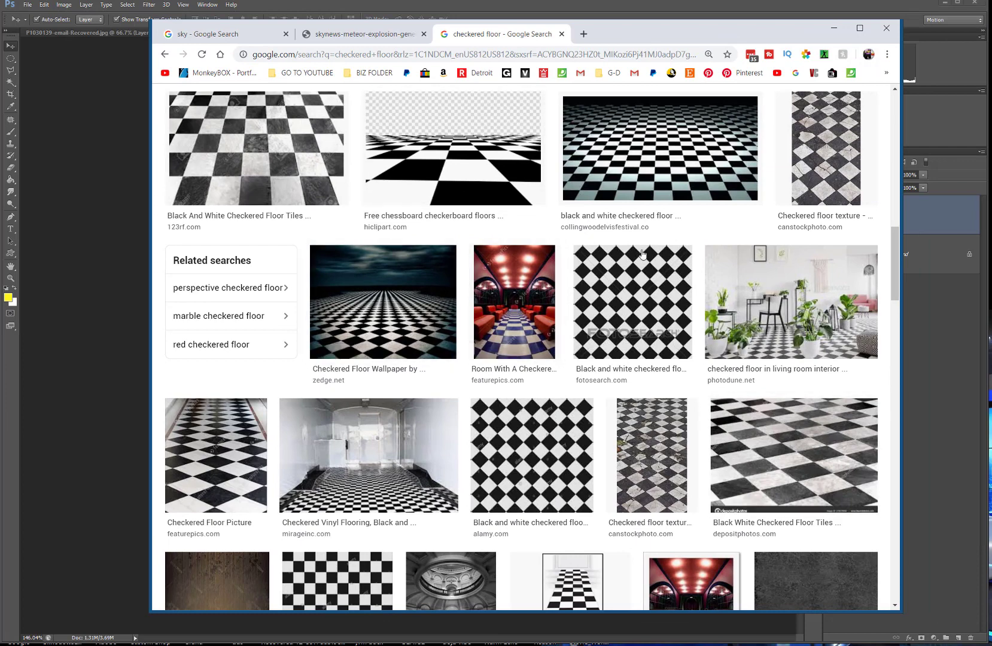
Look further through the checkered floor results for a floor matching the reference cover's angle.
scroll(586, 335, "down", 2)
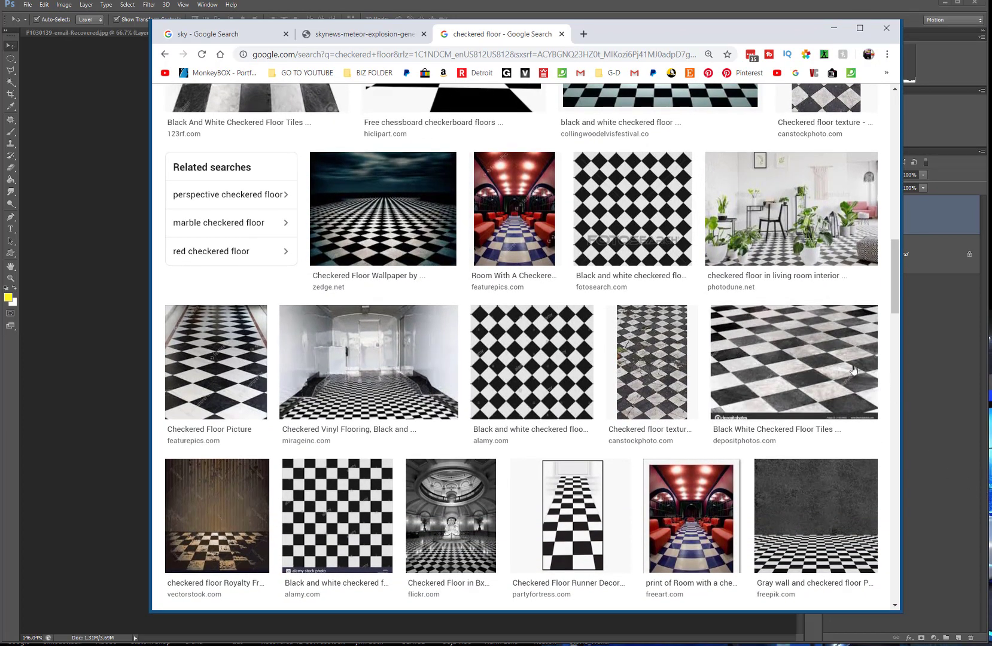
scroll(778, 366, "down", 2)
scroll(775, 365, "down", 6)
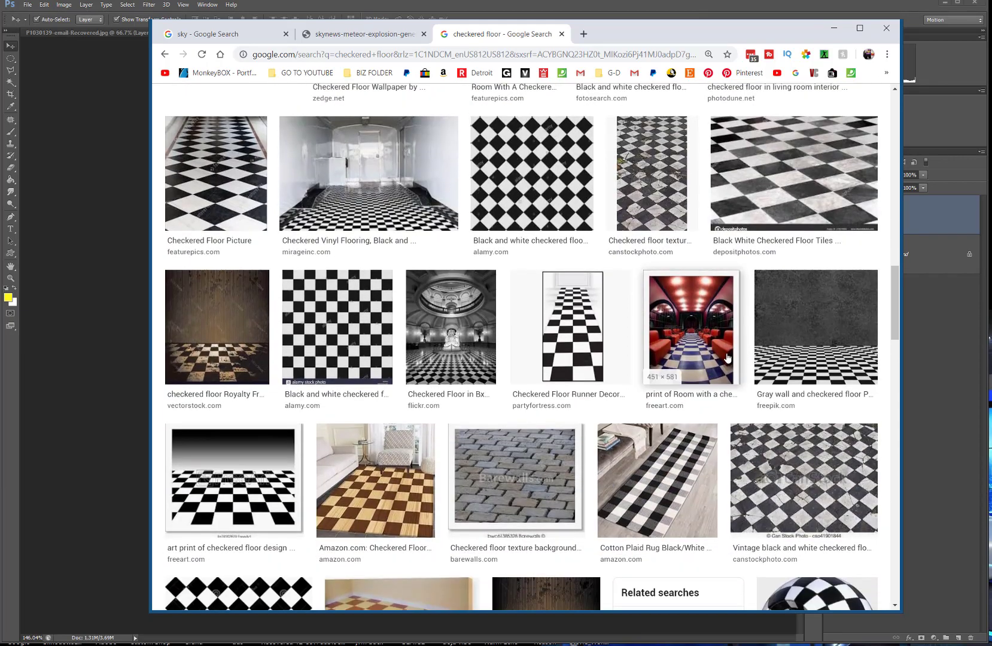
scroll(590, 339, "down", 3)
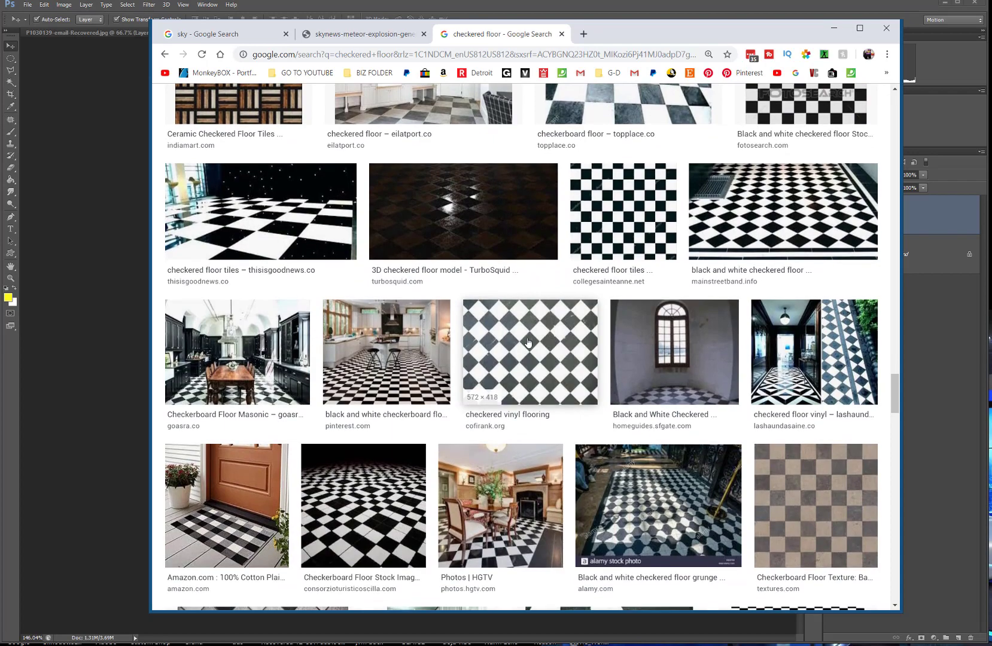
scroll(527, 342, "up", 10)
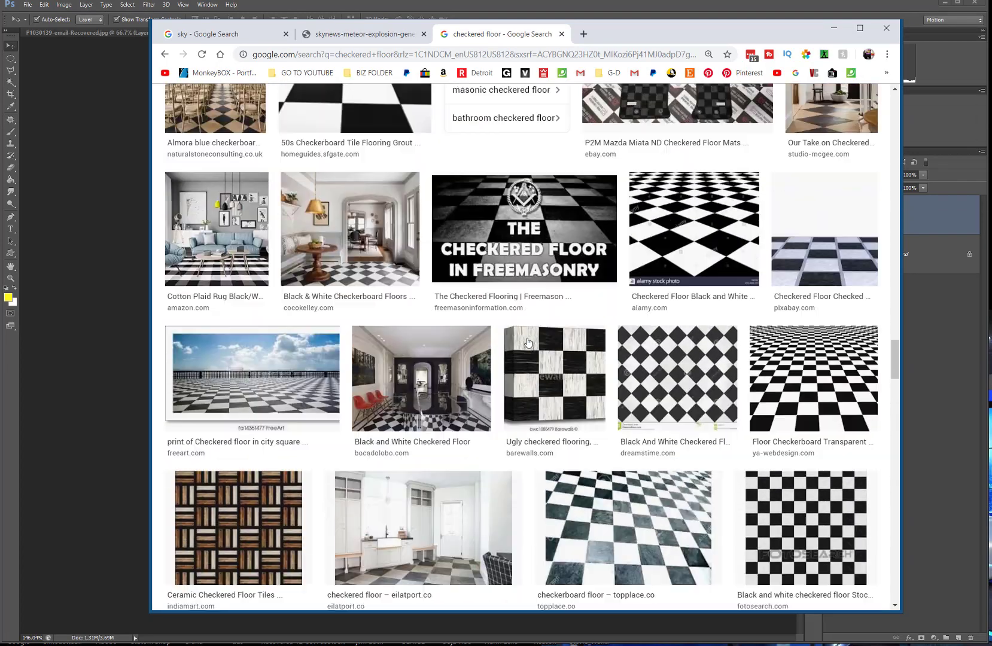
scroll(528, 342, "up", 10)
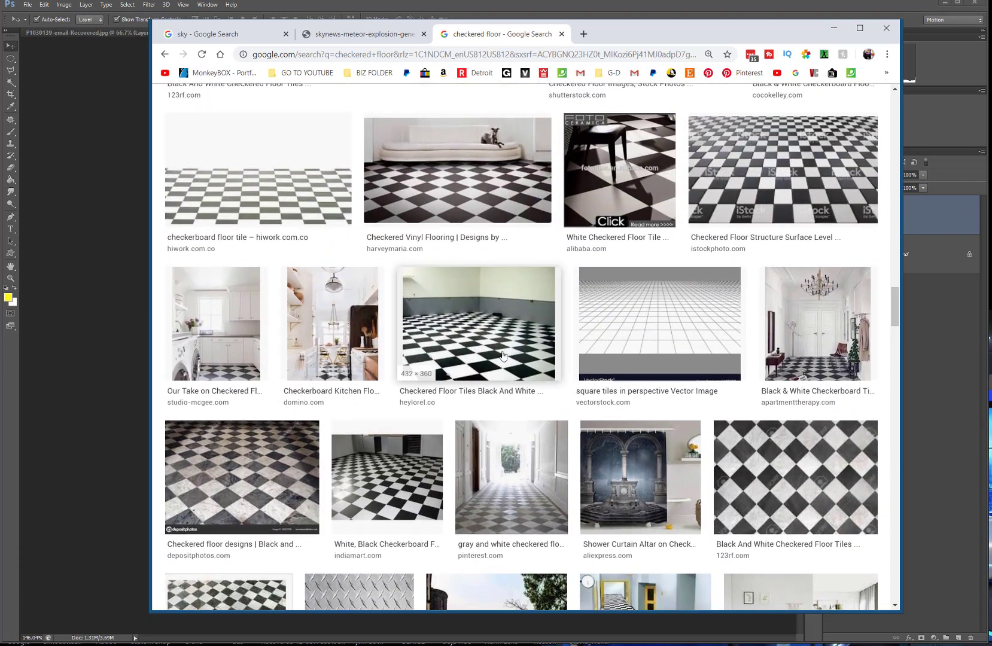
Preview the heylorel.co black-and-white floor photo and look through its related images for a better match.
left_click(476, 328)
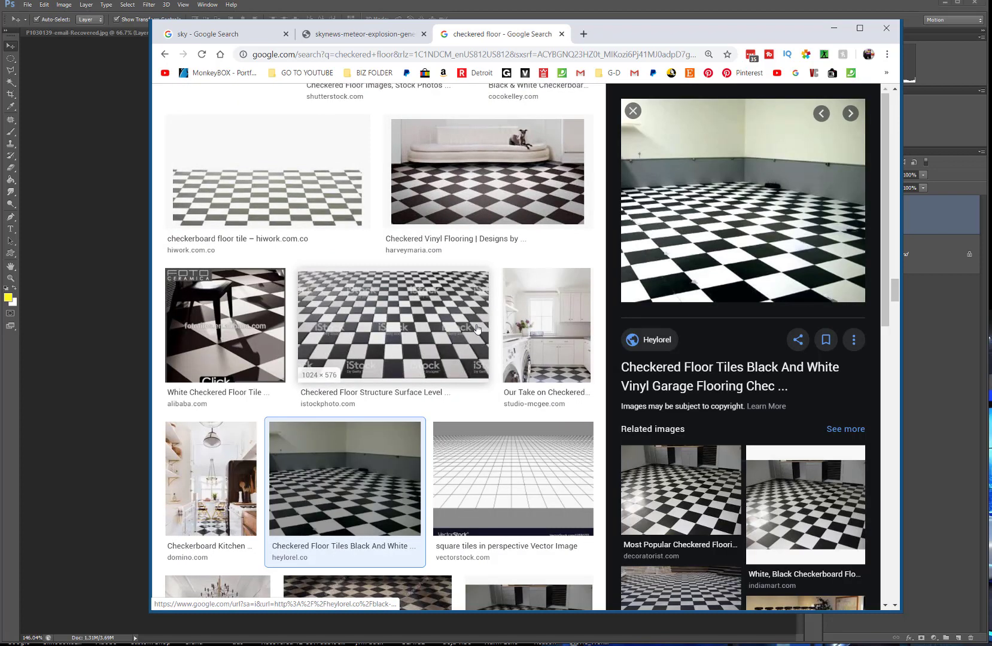
scroll(818, 449, "down", 4)
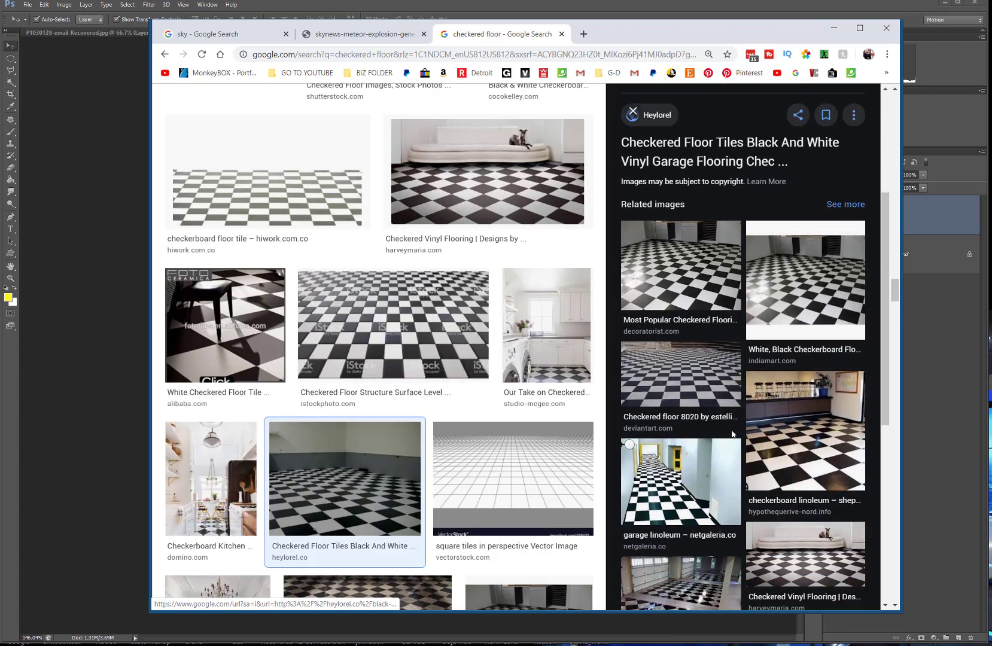
scroll(818, 449, "down", 6)
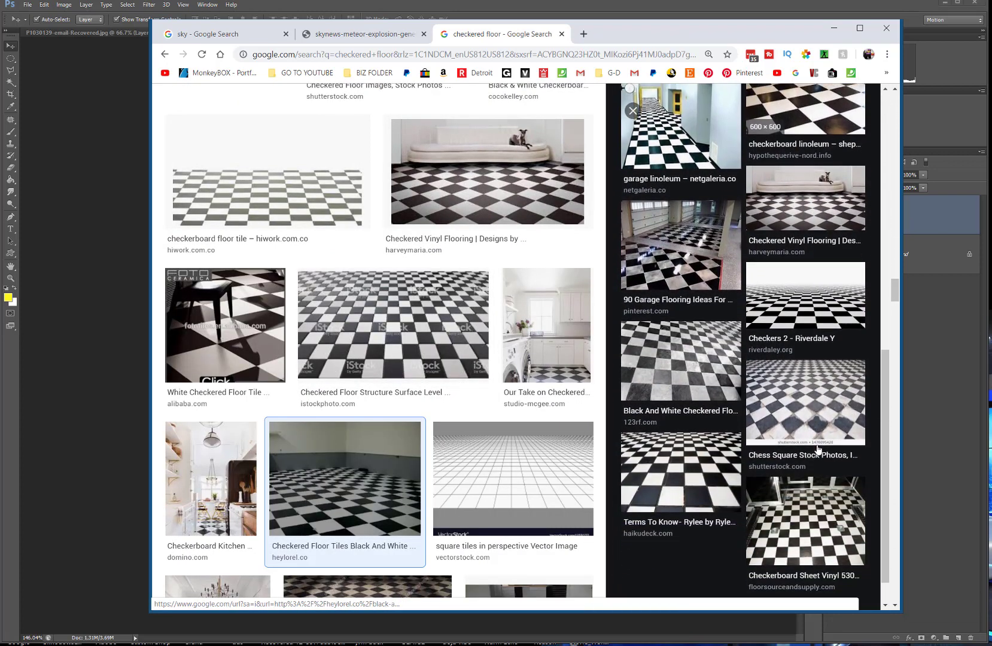
scroll(818, 449, "up", 8)
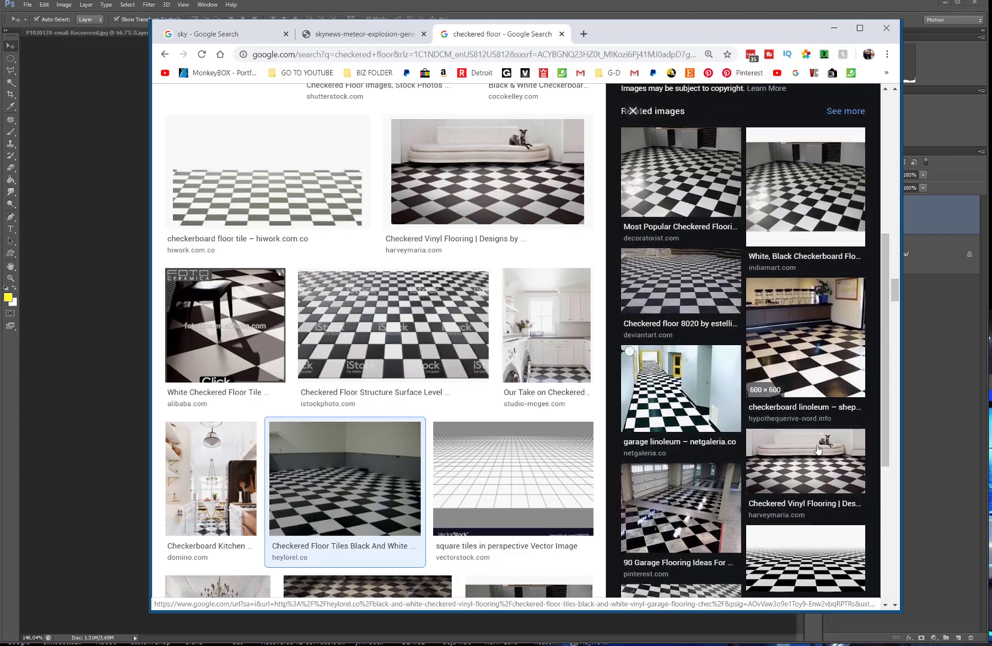
scroll(817, 449, "up", 5)
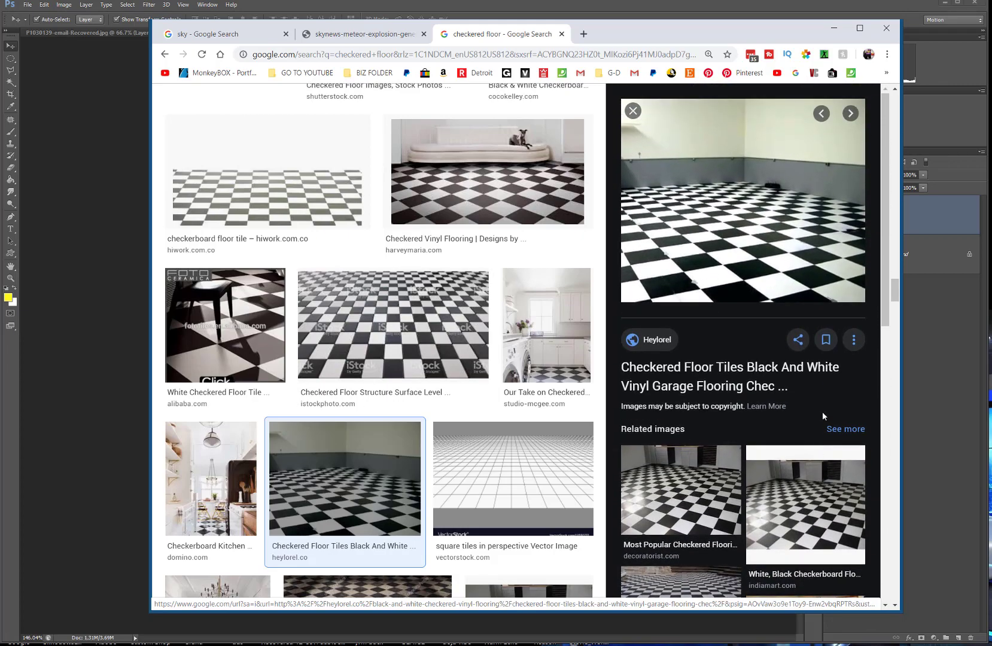
Copy the previewed heylorel.co floor photo's image address and load it in a new browser tab.
right_click(740, 197)
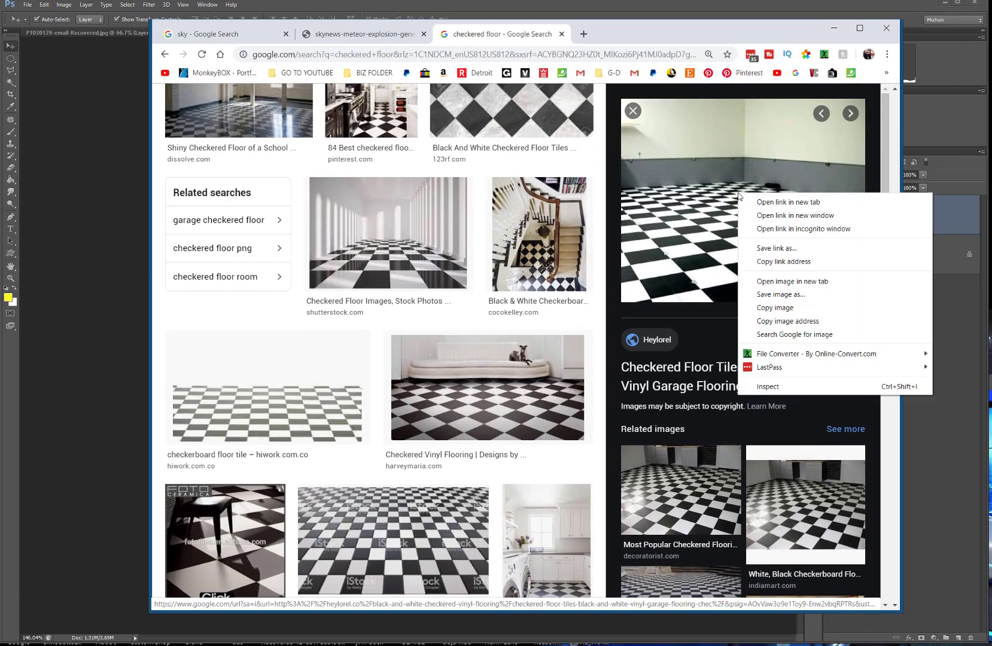
left_click(780, 322)
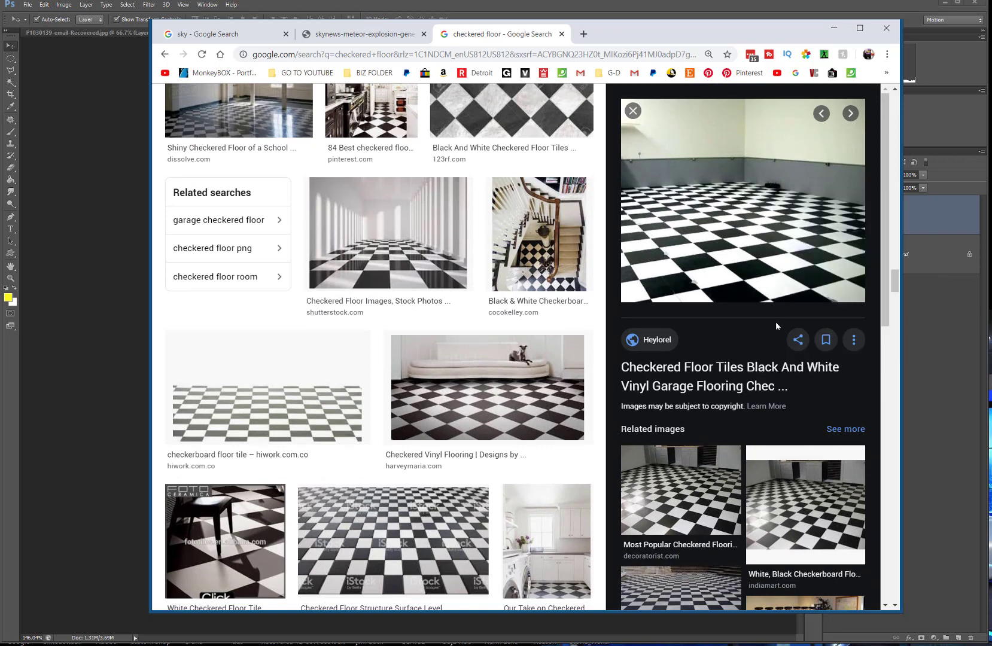
left_click(584, 34)
right_click(324, 54)
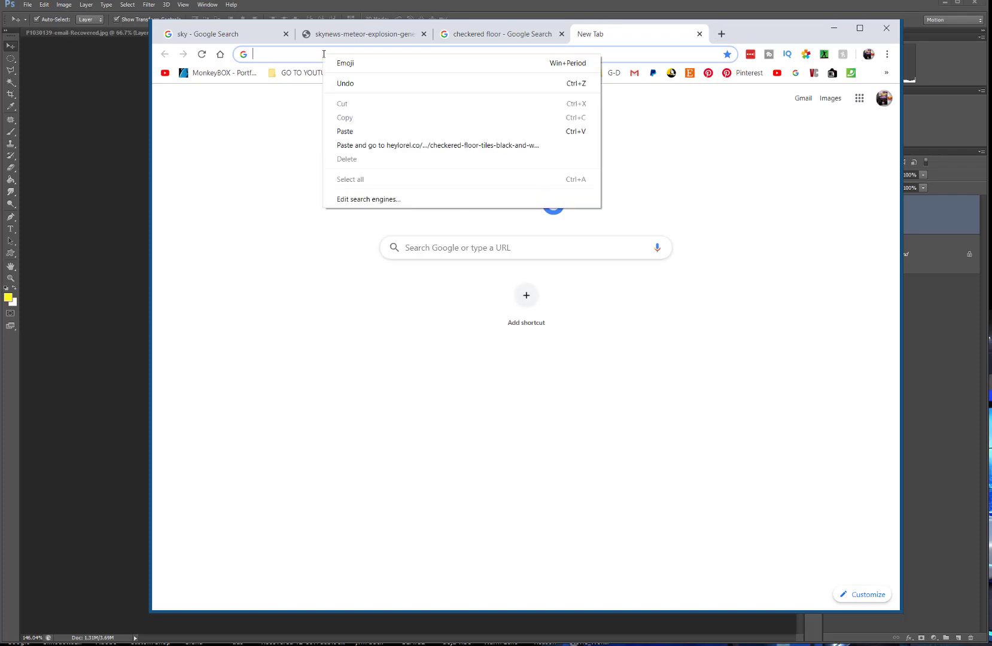
left_click(367, 131)
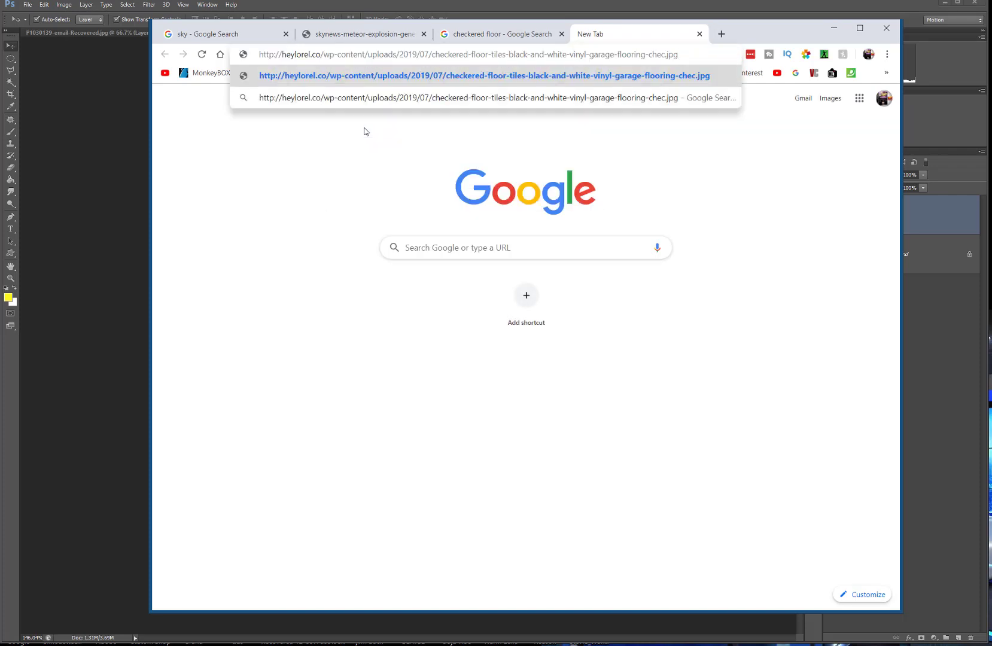
key("Return")
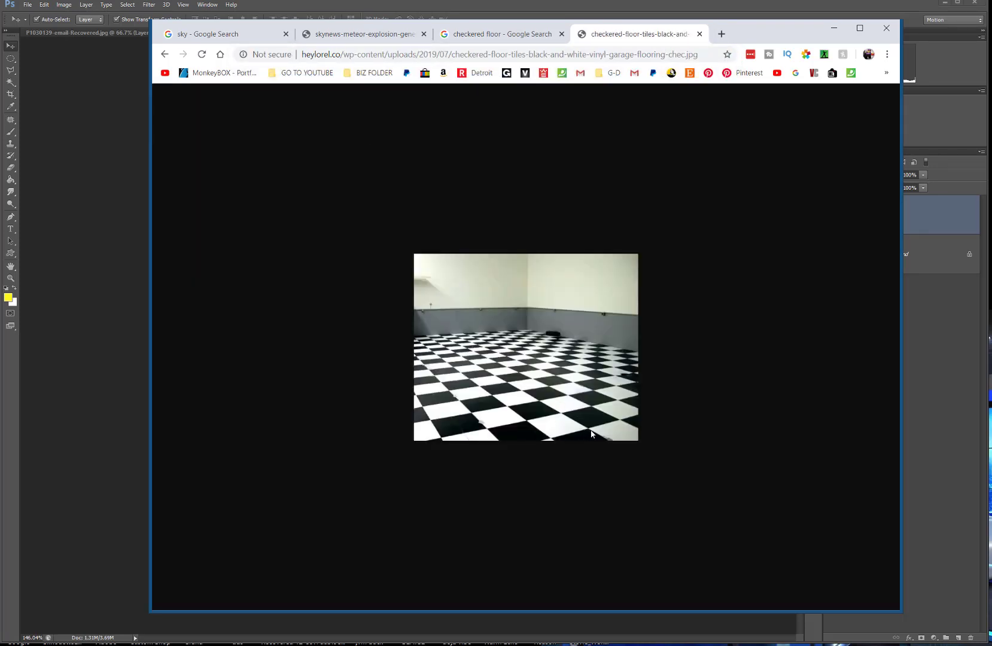
Save the checkered floor image to the Downloads folder under its suggested name and switch back to Photoshop.
right_click(533, 352)
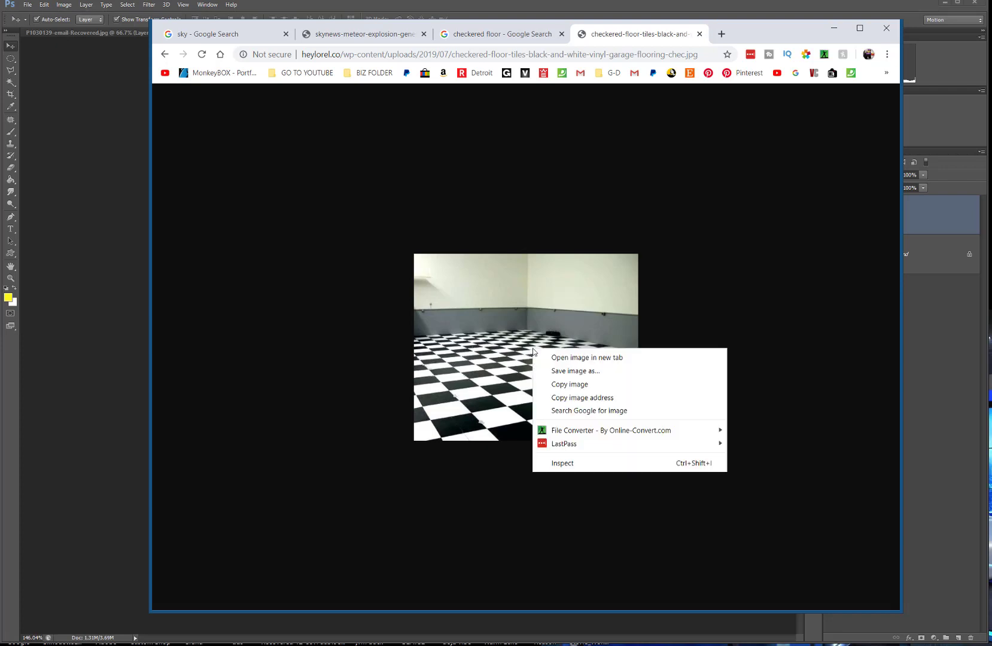
left_click(563, 371)
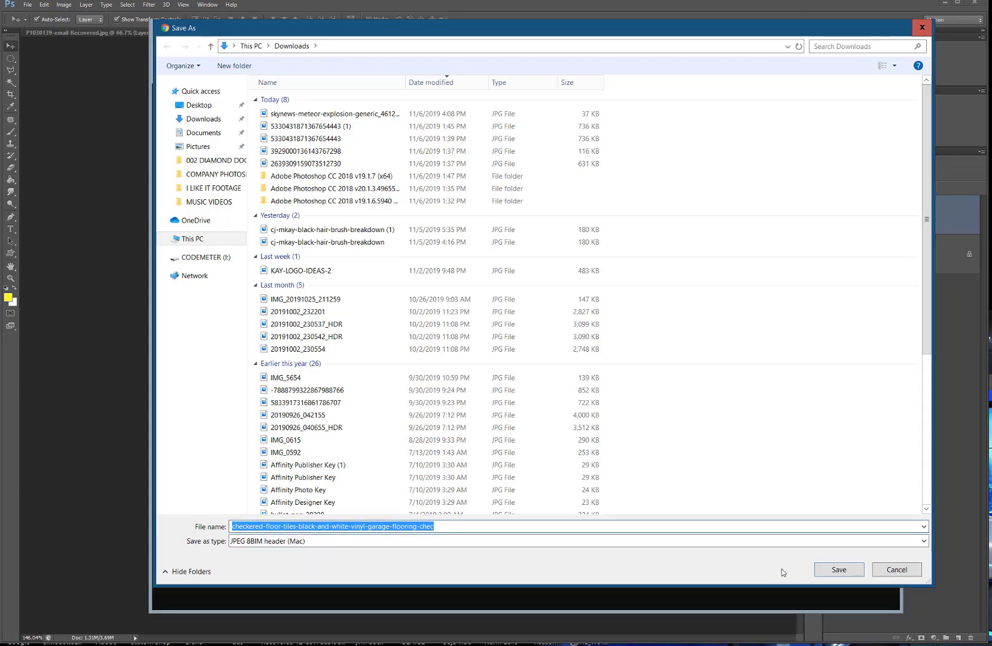
left_click(833, 576)
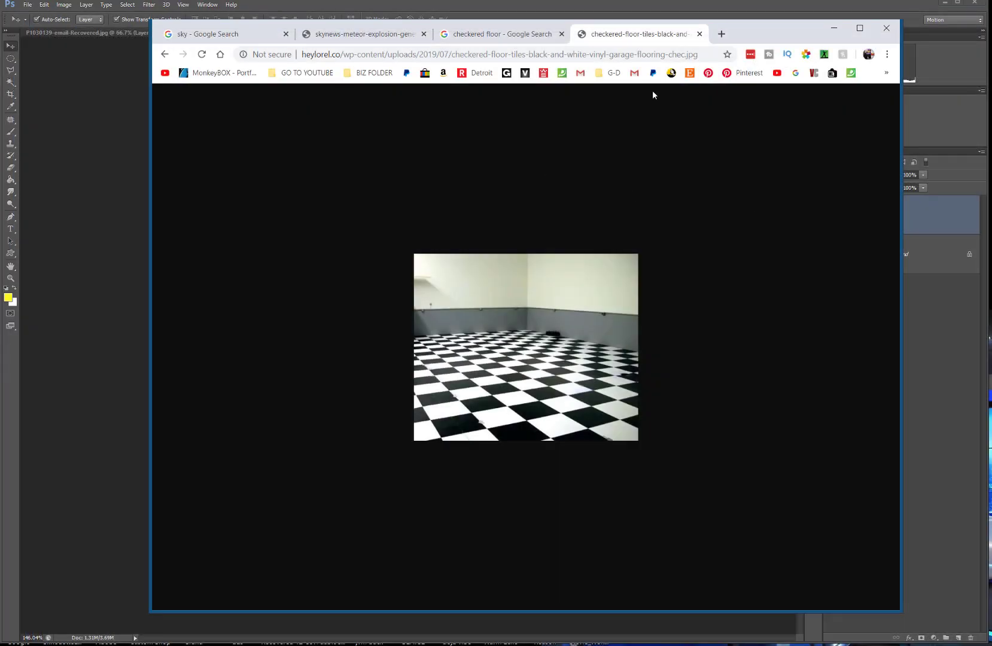
left_click(835, 33)
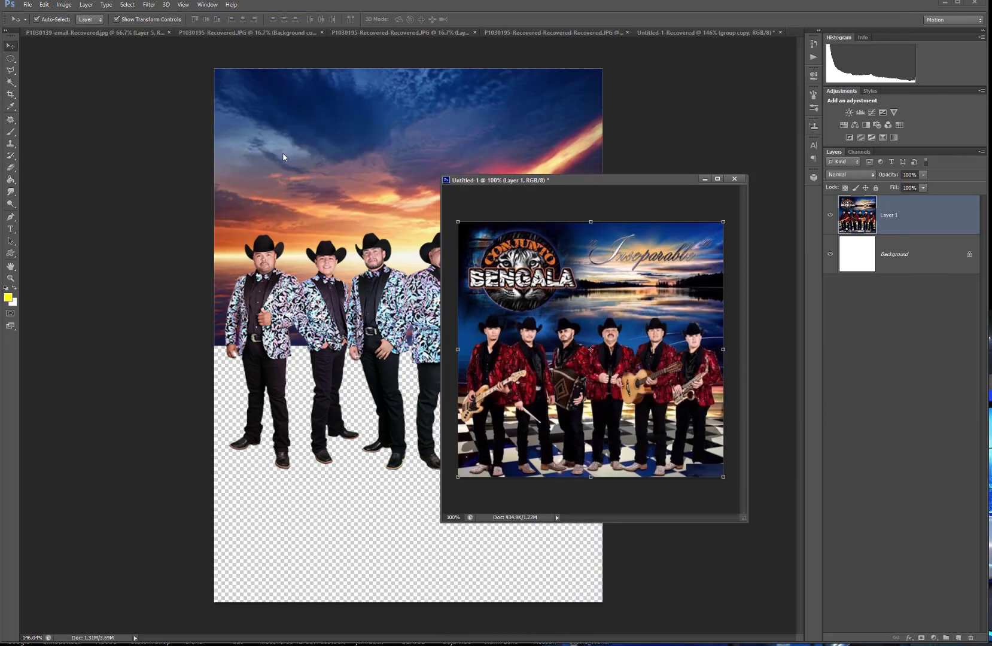
left_click(159, 136)
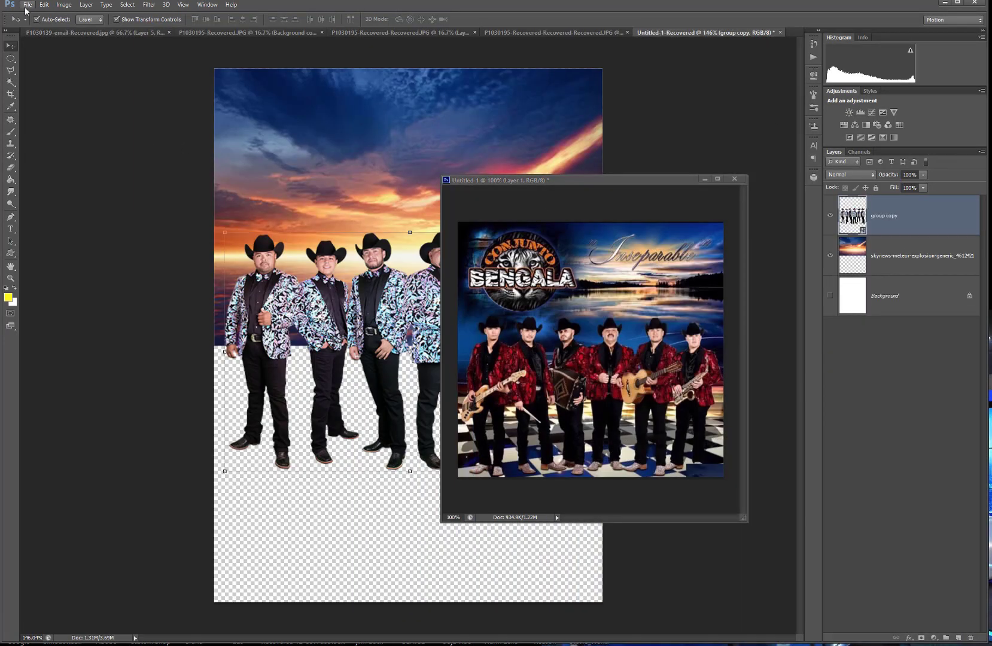
left_click(28, 4)
left_click(46, 192)
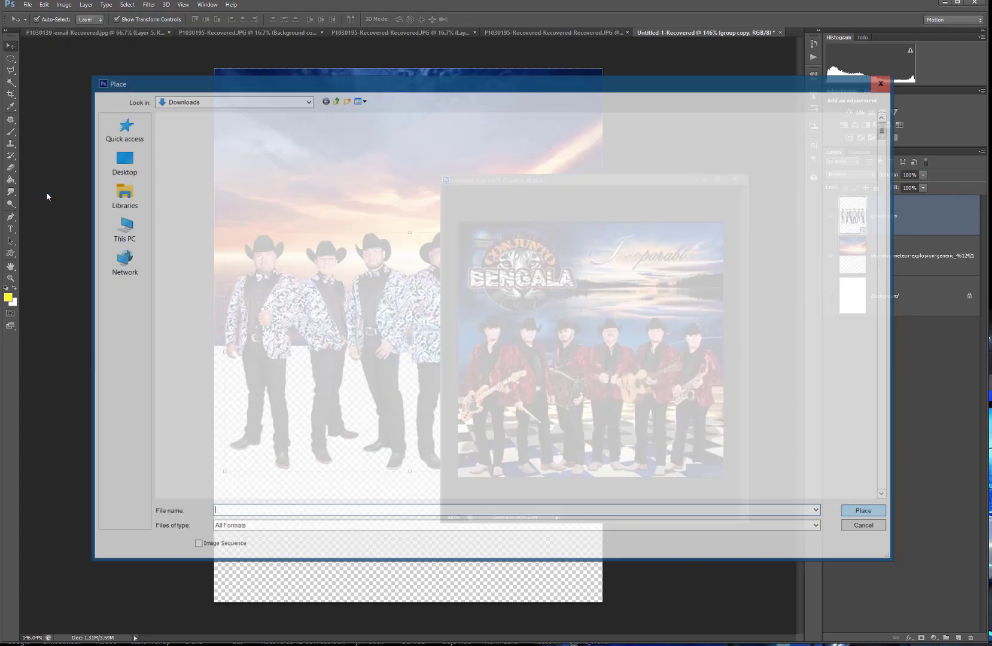
double_click(251, 204)
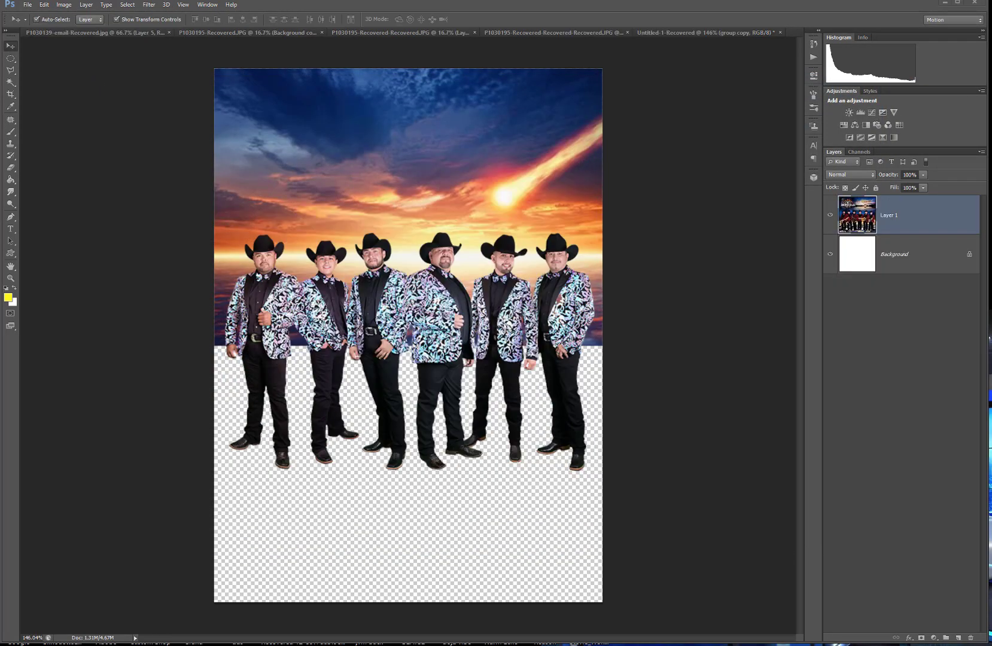
left_click(646, 264)
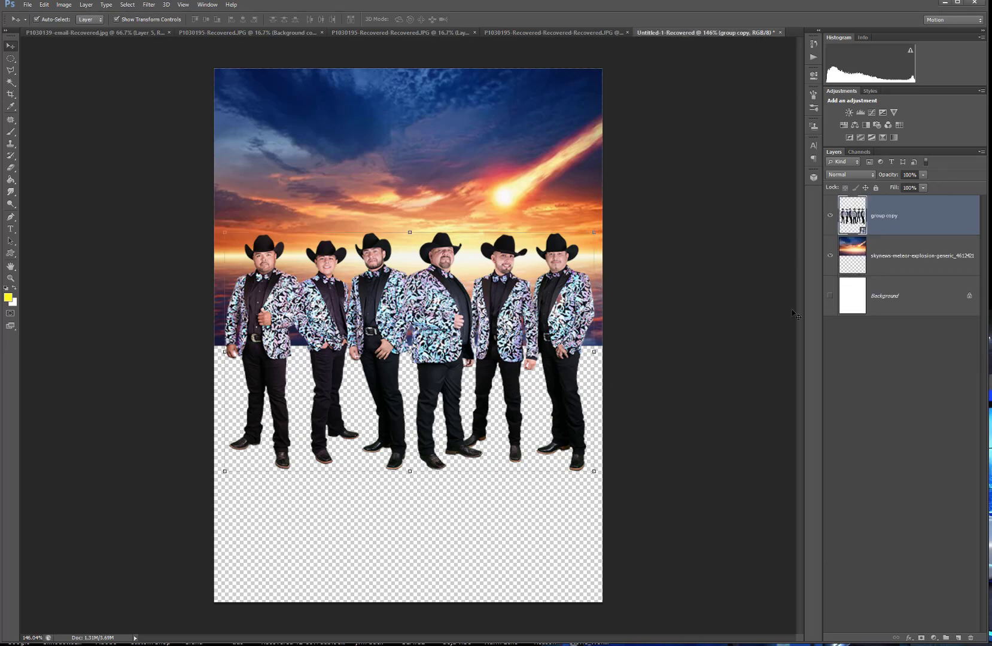
key("ctrl+Tab")
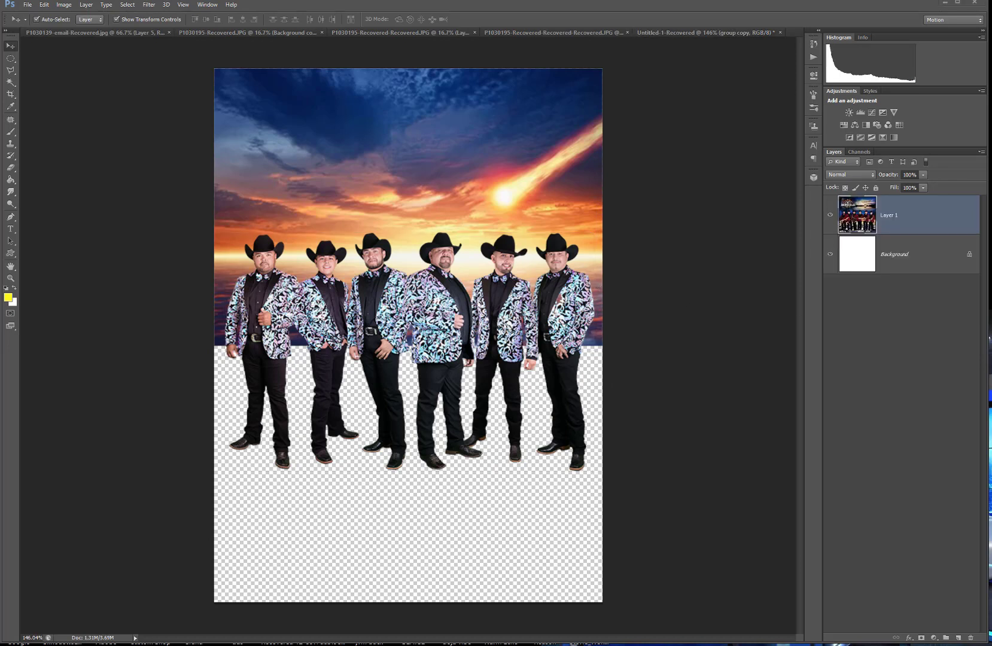
key("ctrl+shift+Tab")
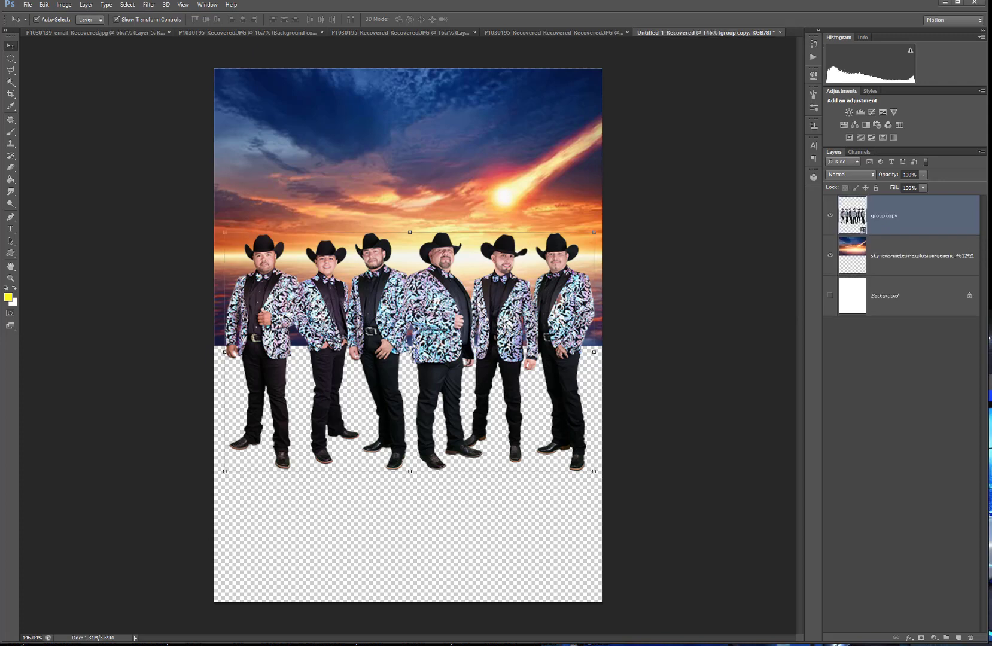
Place the downloaded checkered floor image in the flyer document and rasterize its layer.
left_click(28, 5)
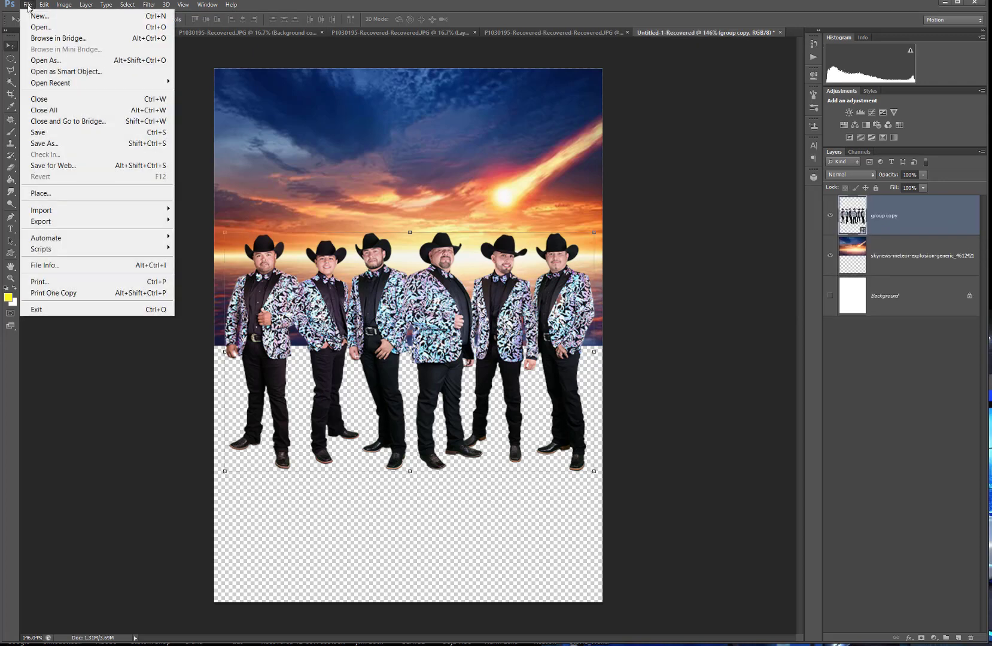
left_click(63, 193)
double_click(231, 192)
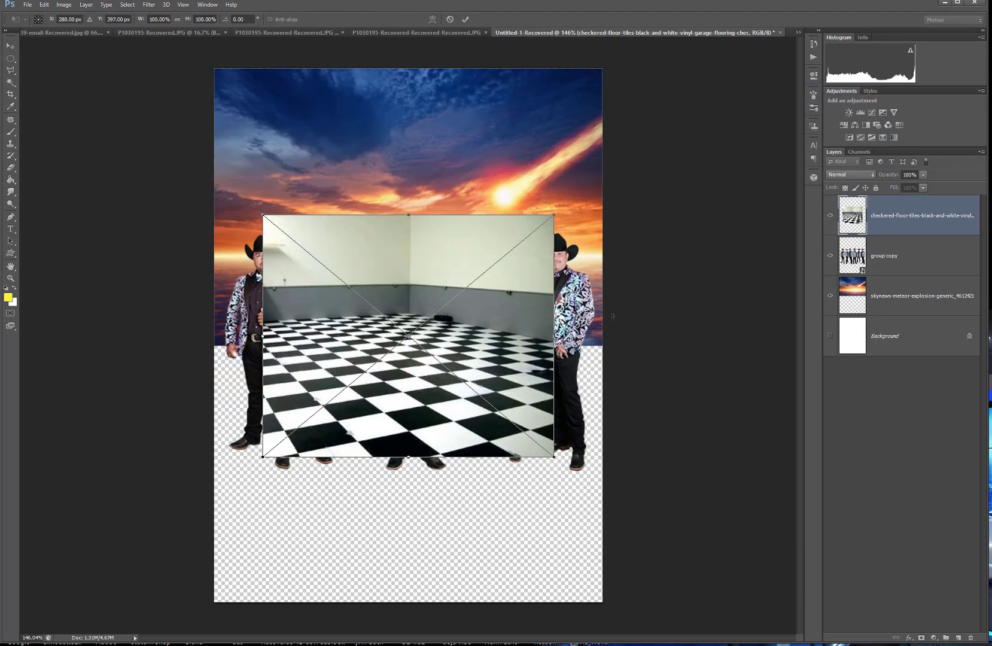
key("Return")
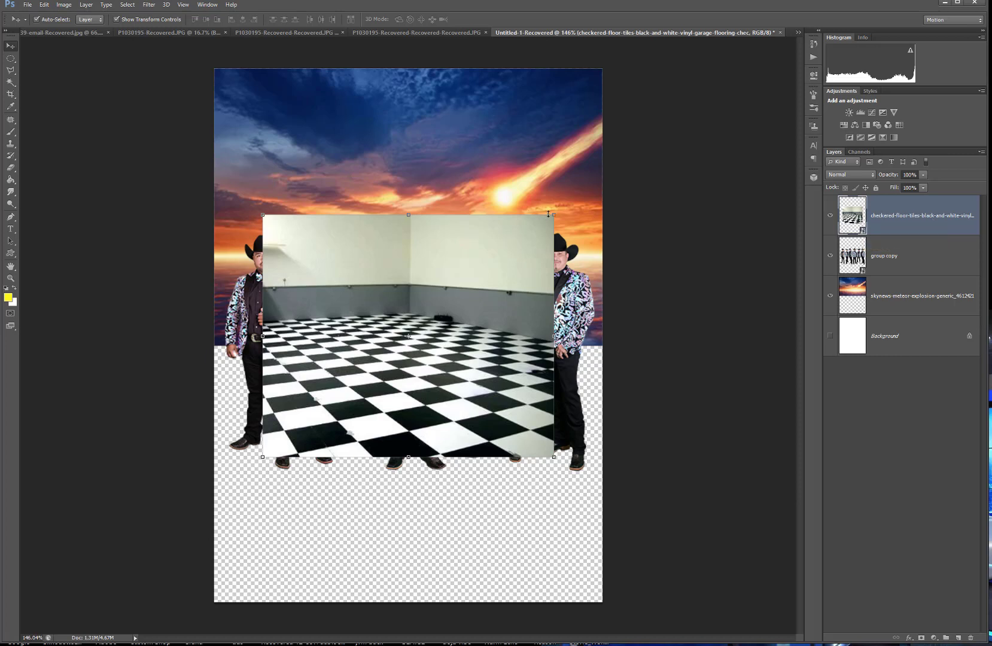
right_click(918, 219)
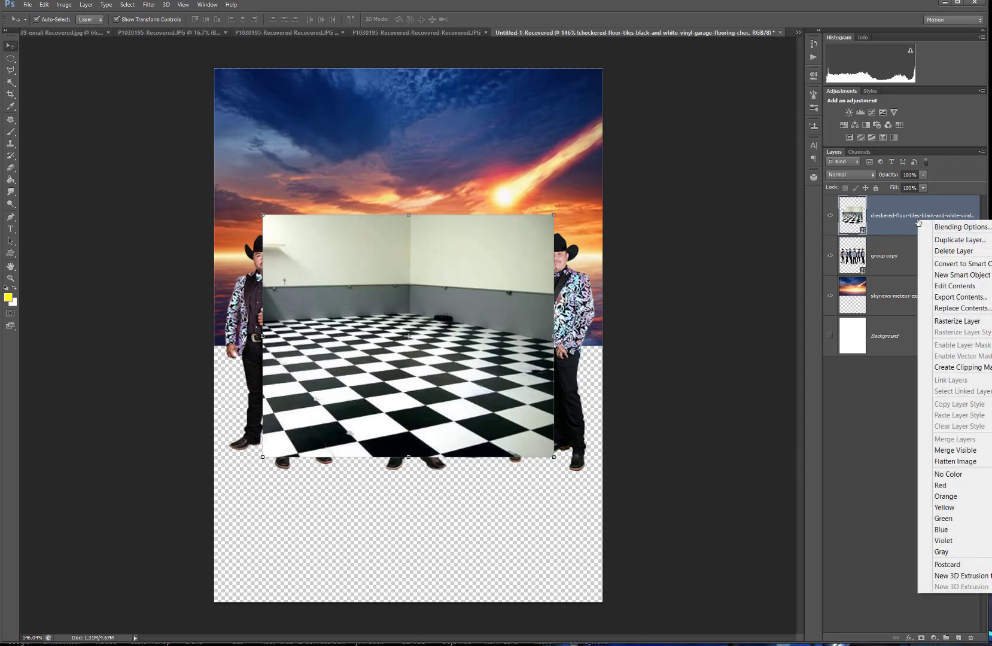
left_click(957, 324)
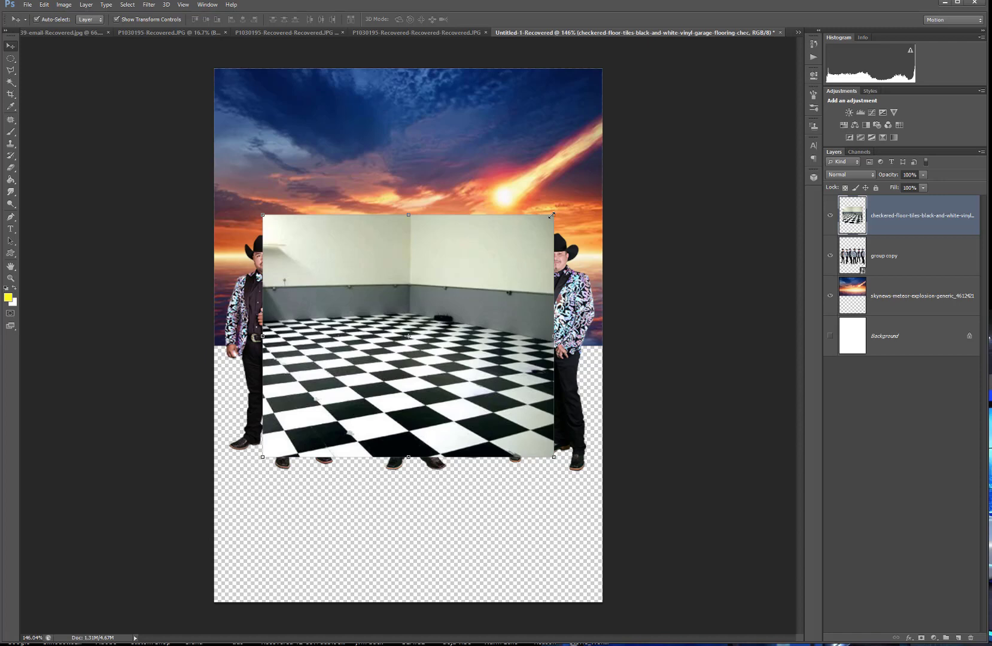
Enlarge the checkered floor layer until it covers the full canvas width, and position it below the upper sky.
left_click_drag(551, 214, 621, 159)
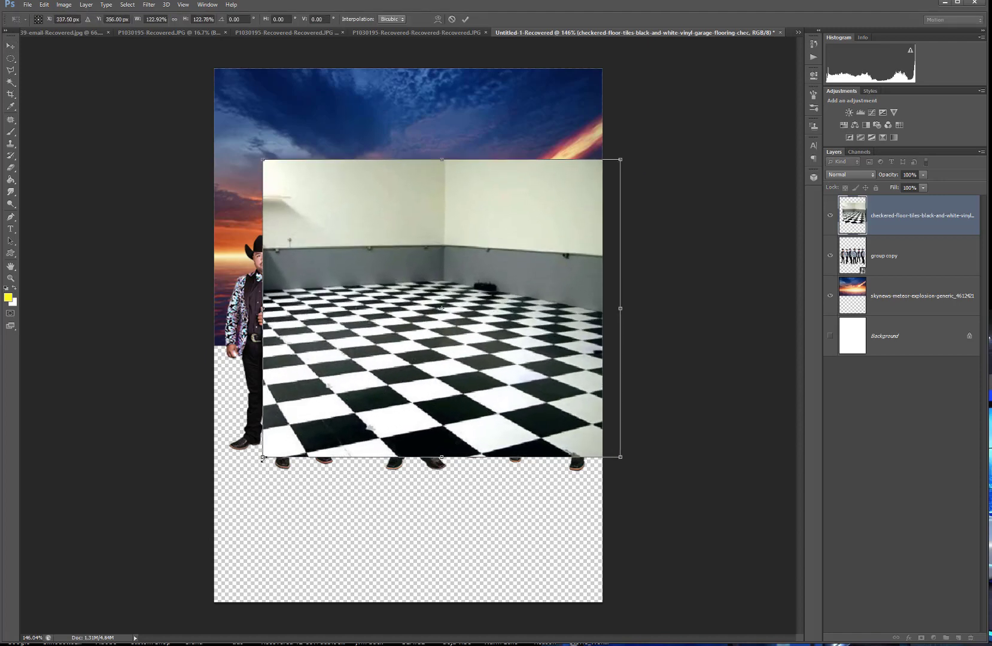
left_click_drag(259, 462, 191, 532)
left_click_drag(435, 365, 456, 374)
key("Return")
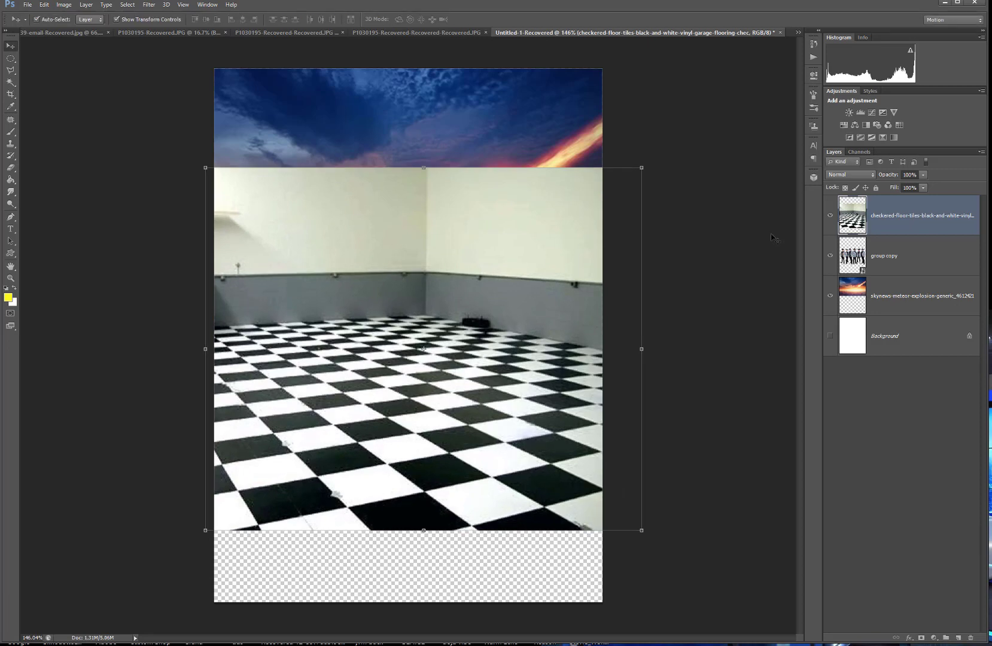
Move the group copy layer above the checkered floor layer and compare the composition with the reference cover.
left_click(904, 256)
left_click_drag(904, 255, 923, 210)
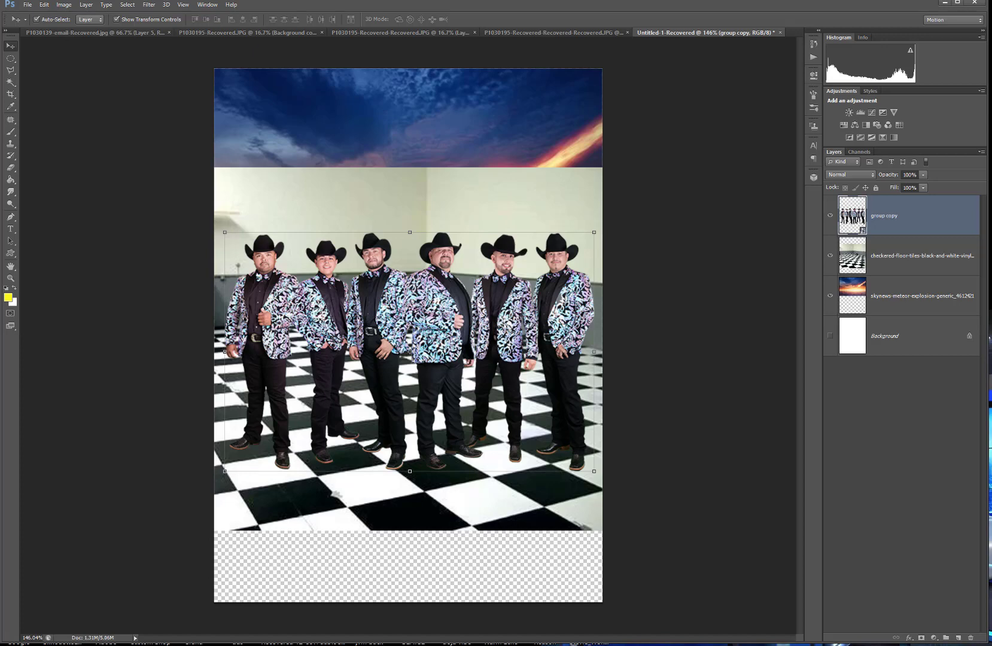
key("ctrl+Tab")
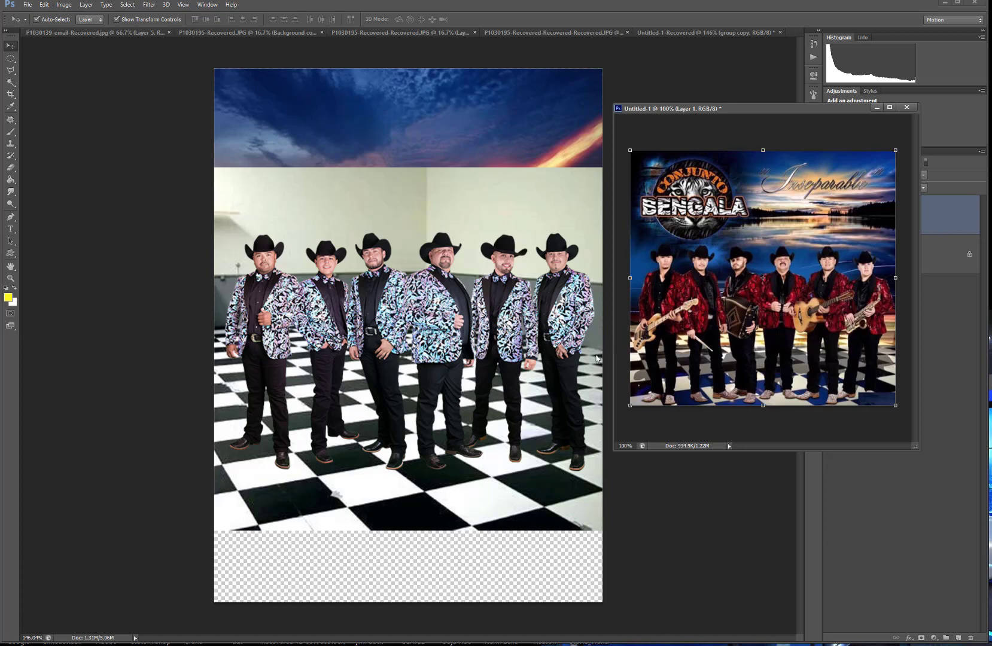
left_click(876, 108)
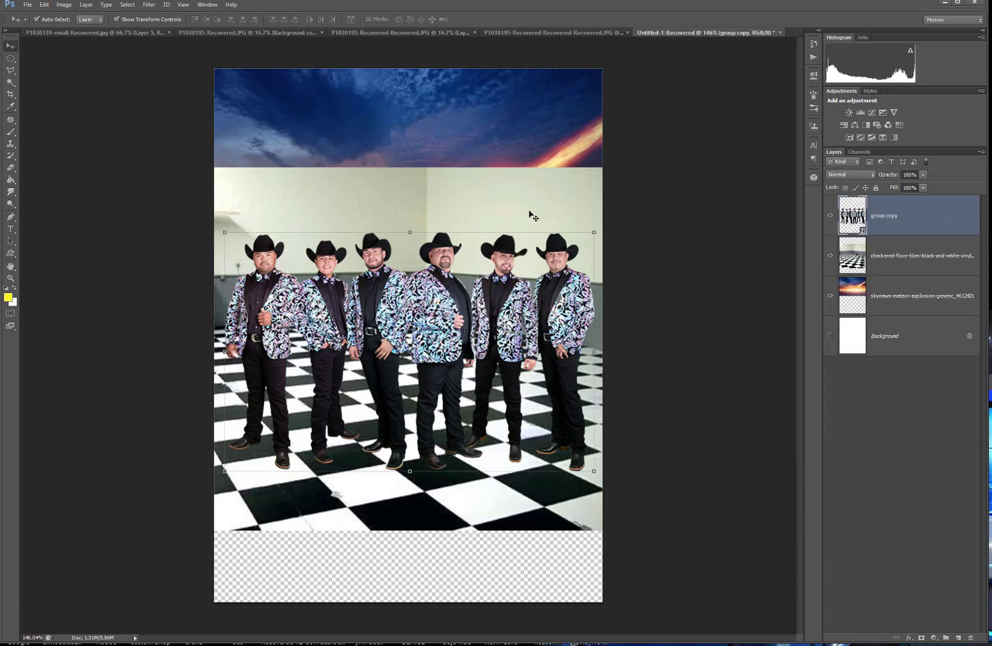
Hide the group copy layer, outline the walls above the floor with the Polygonal Lasso, delete them from the checkered floor layer, and deselect.
left_click(890, 242)
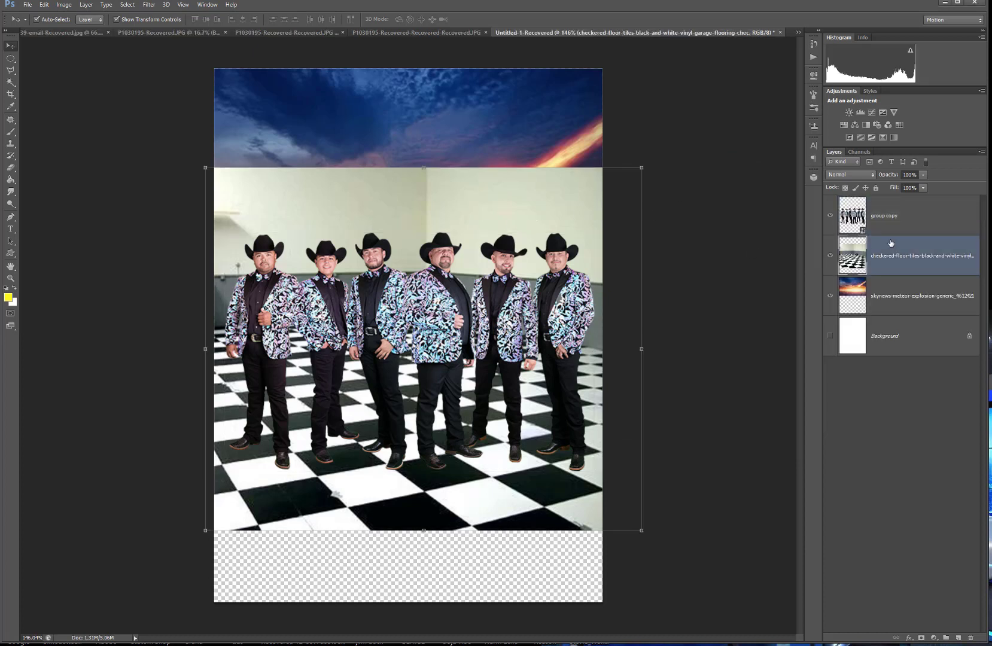
left_click(830, 216)
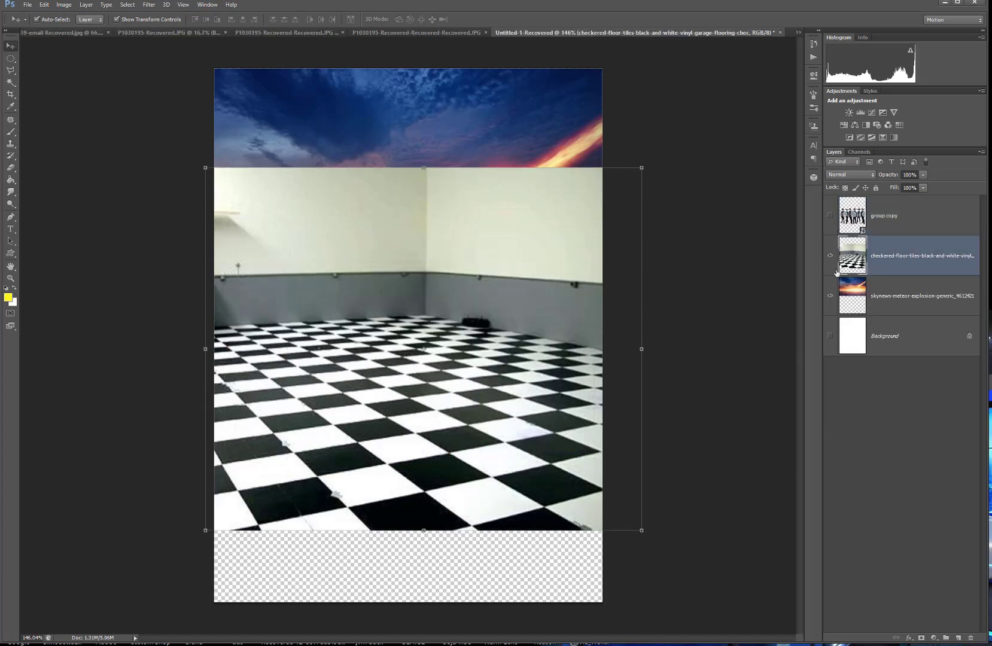
left_click(10, 71)
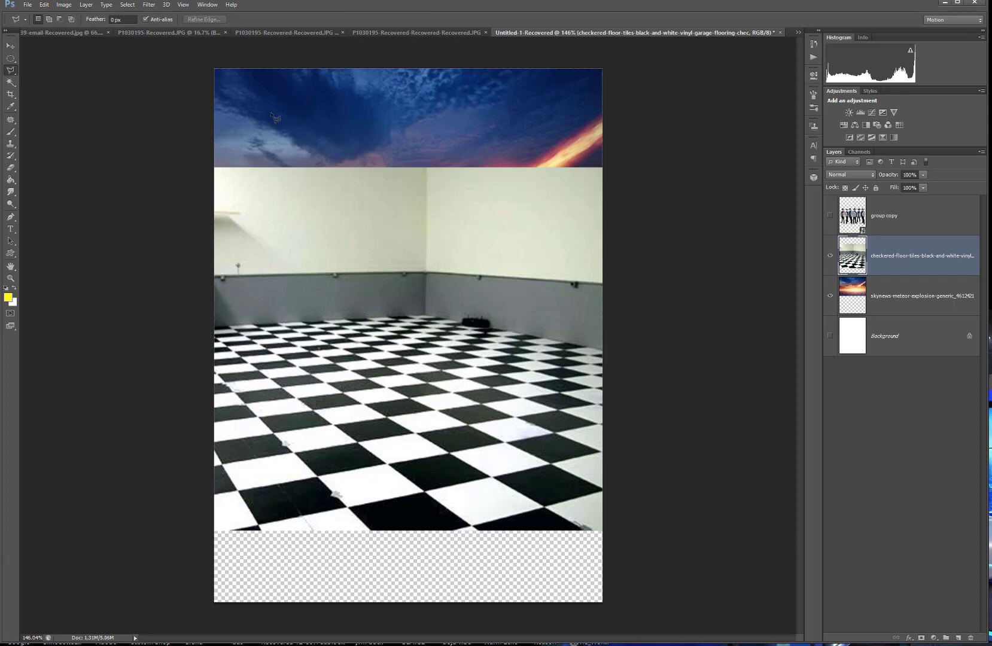
left_click(211, 328)
left_click(426, 316)
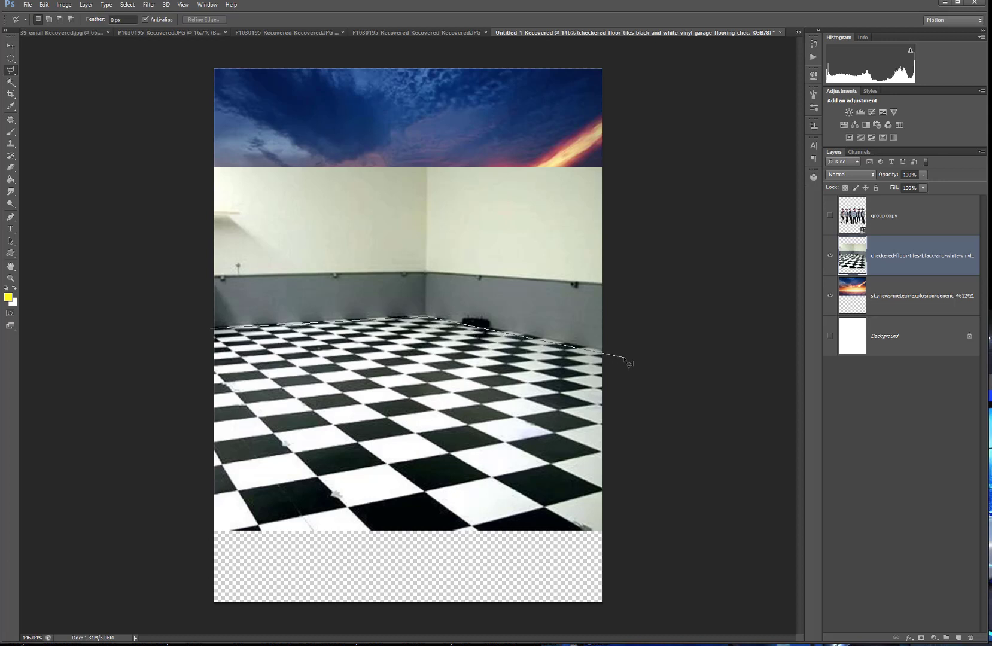
left_click(624, 357)
left_click(640, 150)
left_click(517, 100)
left_click(335, 101)
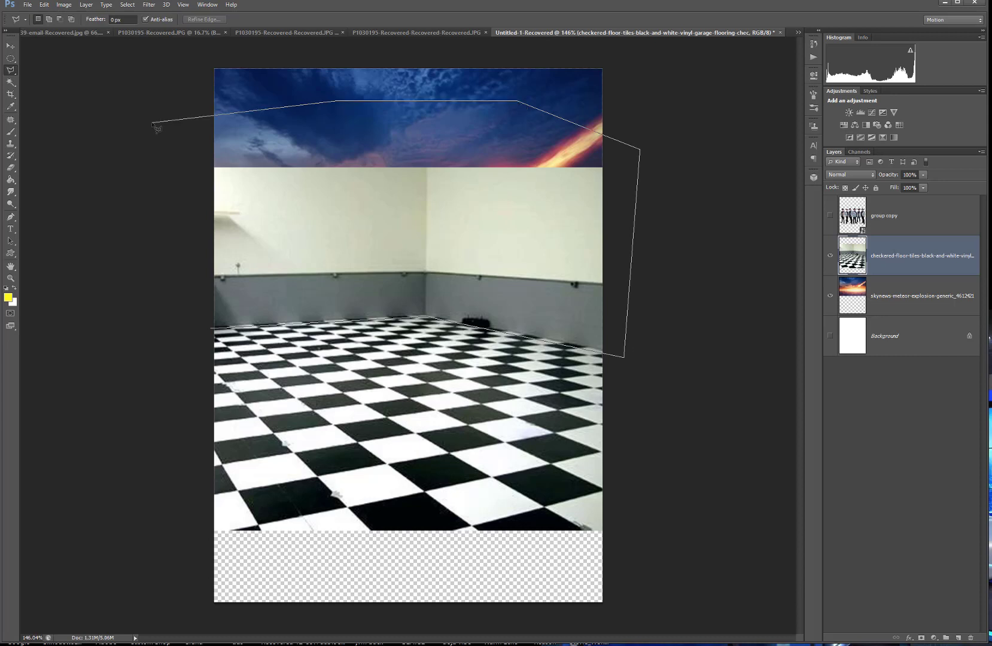
left_click(153, 122)
left_click(139, 208)
left_click(214, 333)
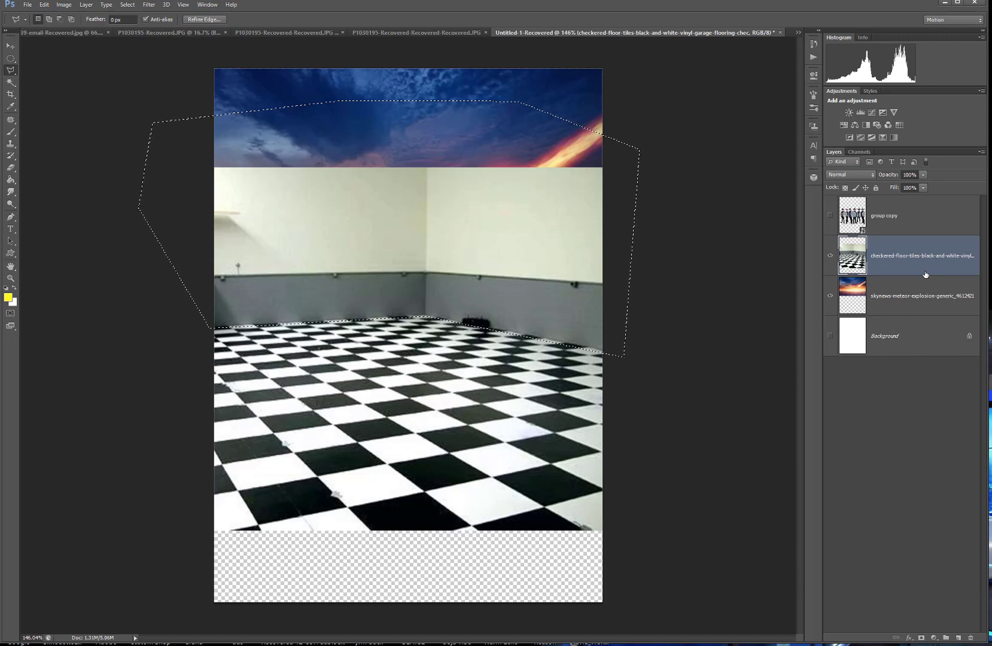
key("Delete")
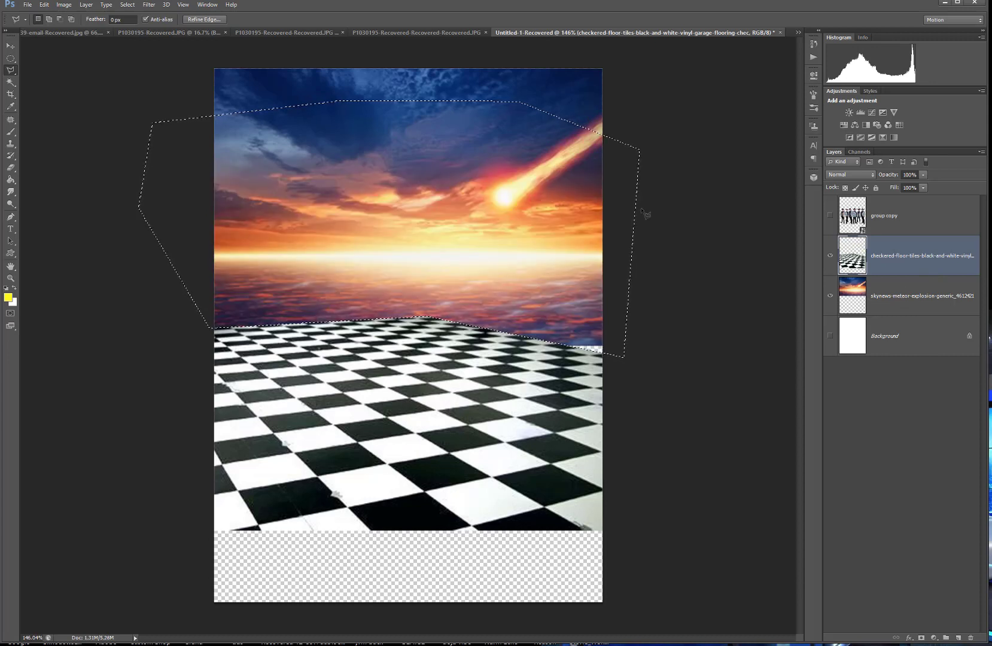
left_click(127, 5)
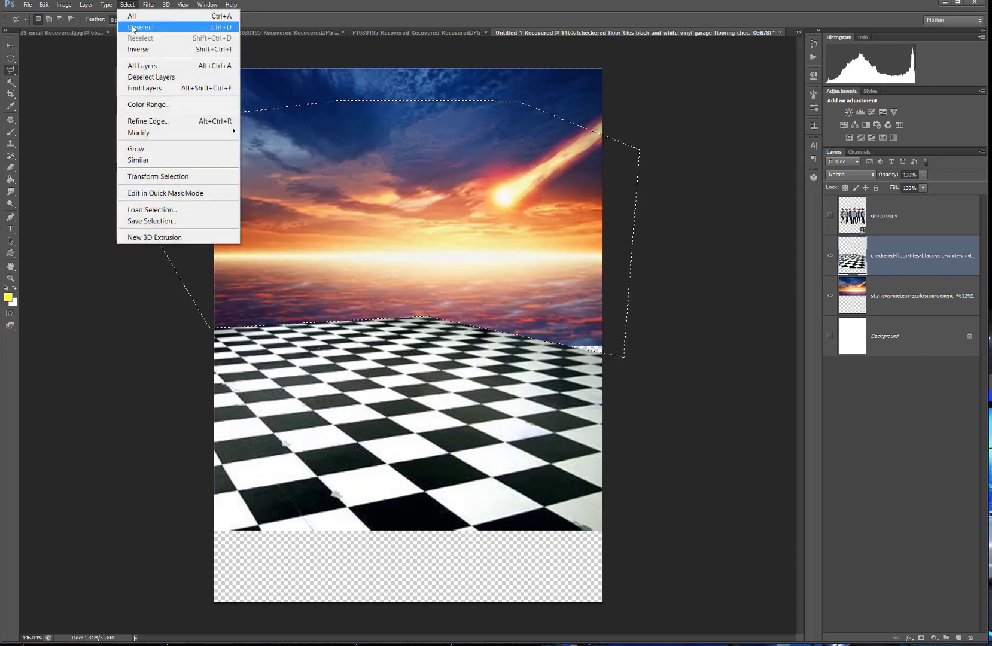
left_click(133, 28)
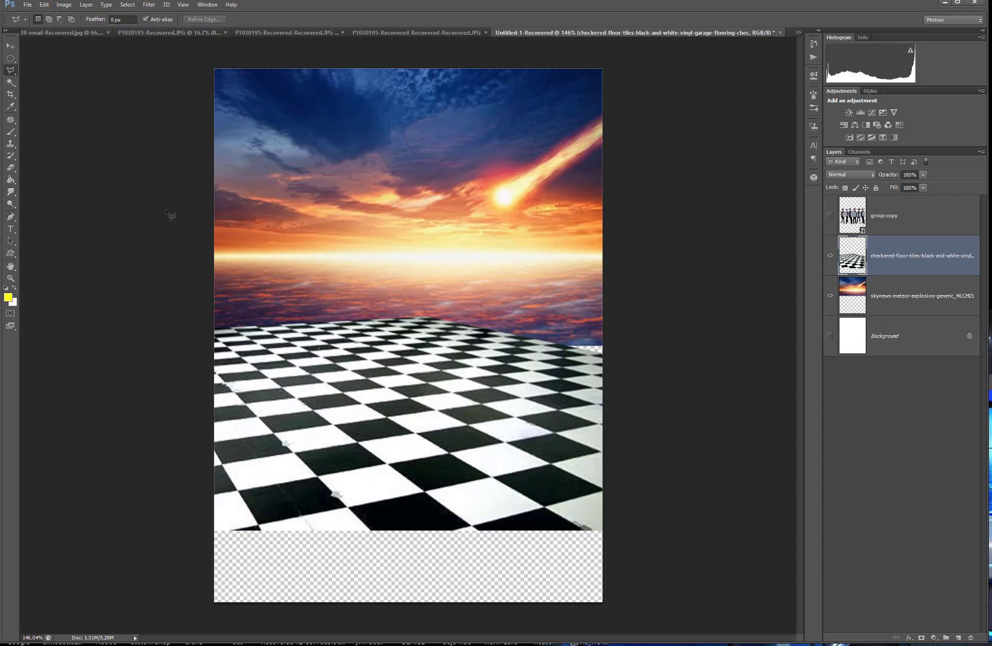
Set the Eraser brush size to 250 and fade the far edge of the checkered floor into the sky.
left_click(11, 167)
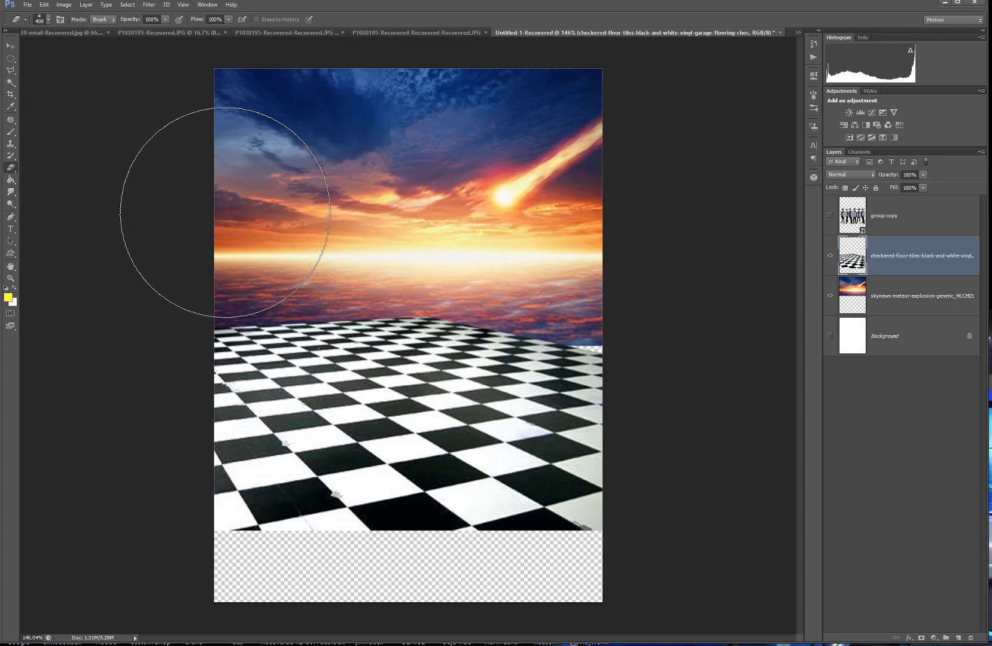
key("bracketleft")
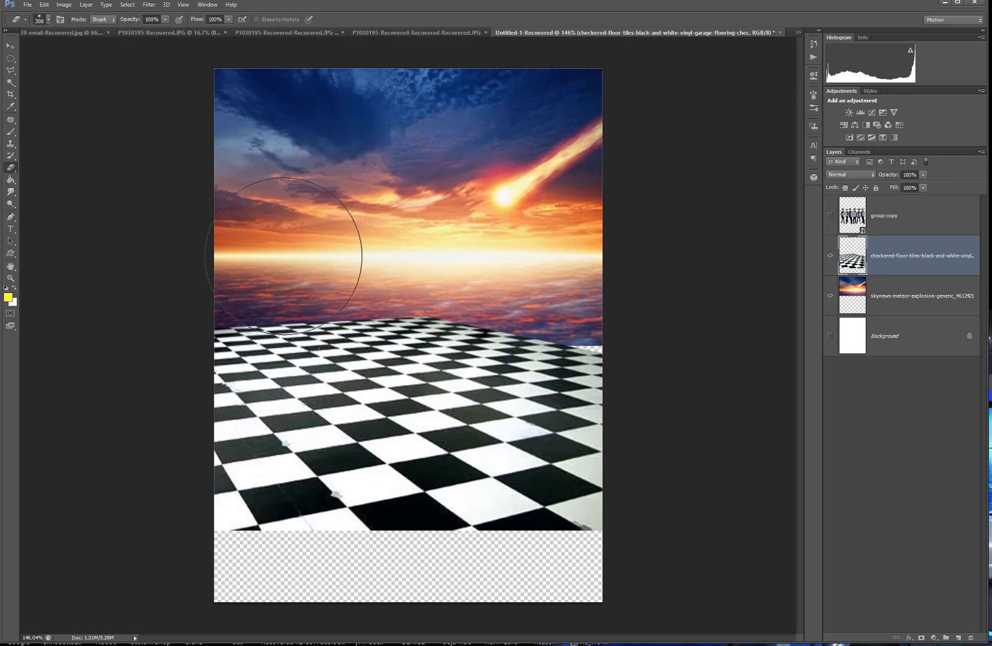
key("bracketleft")
key("bracketleft")
key("bracketleft")
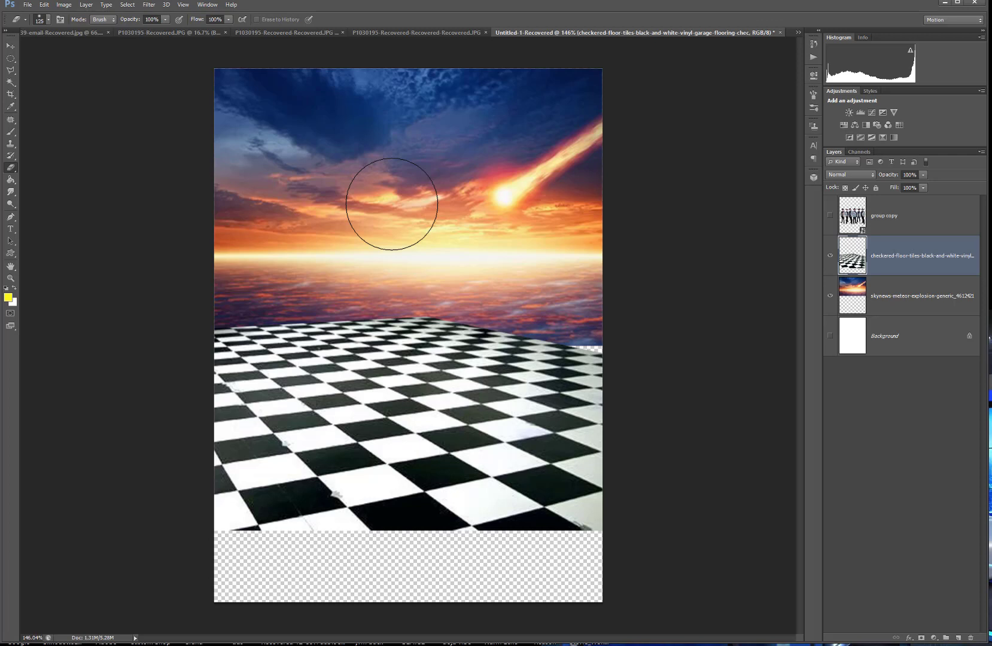
key("bracketright")
key("bracketright")
key("bracketright")
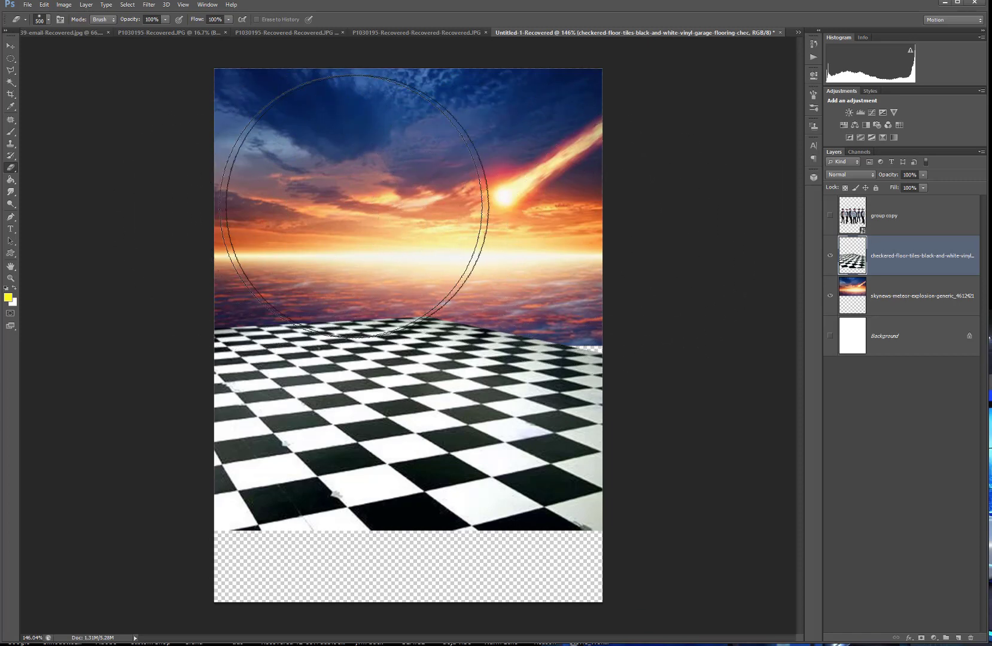
key("bracketleft")
key("bracketleft")
key("bracketleft")
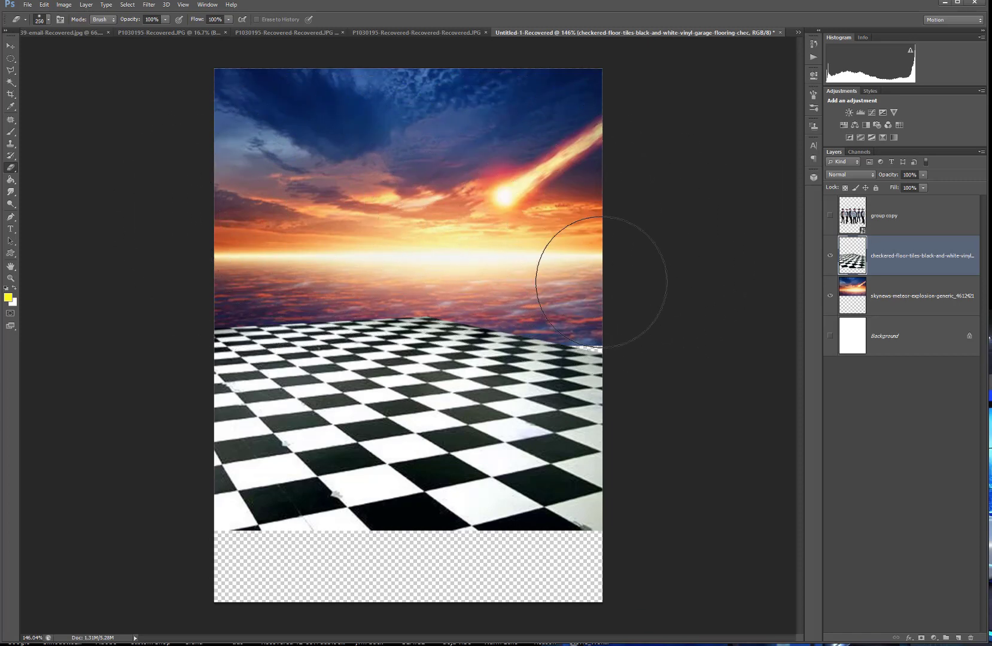
mouse_move(566, 284)
left_mouse_down()
mouse_move(396, 256)
mouse_move(210, 259)
mouse_move(305, 250)
left_mouse_up()
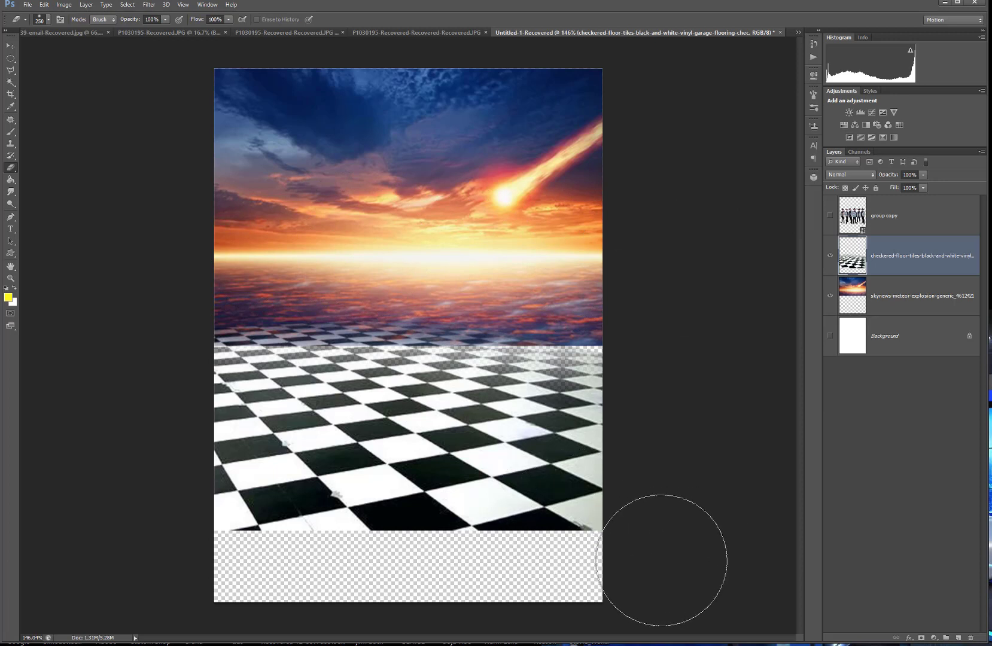
Duplicate the checkered floor layer twice and merge all three floor layers into one to strengthen the faded edge.
left_click(830, 295)
left_click(830, 295)
left_click_drag(939, 263, 959, 633)
left_click_drag(926, 265, 958, 637)
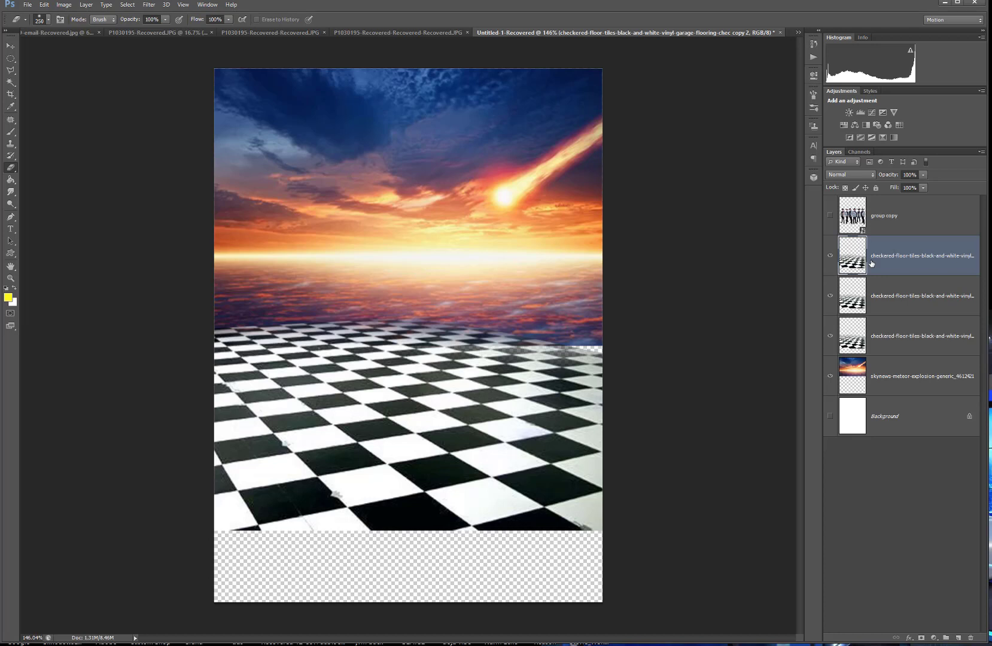
left_click(907, 293, "shift")
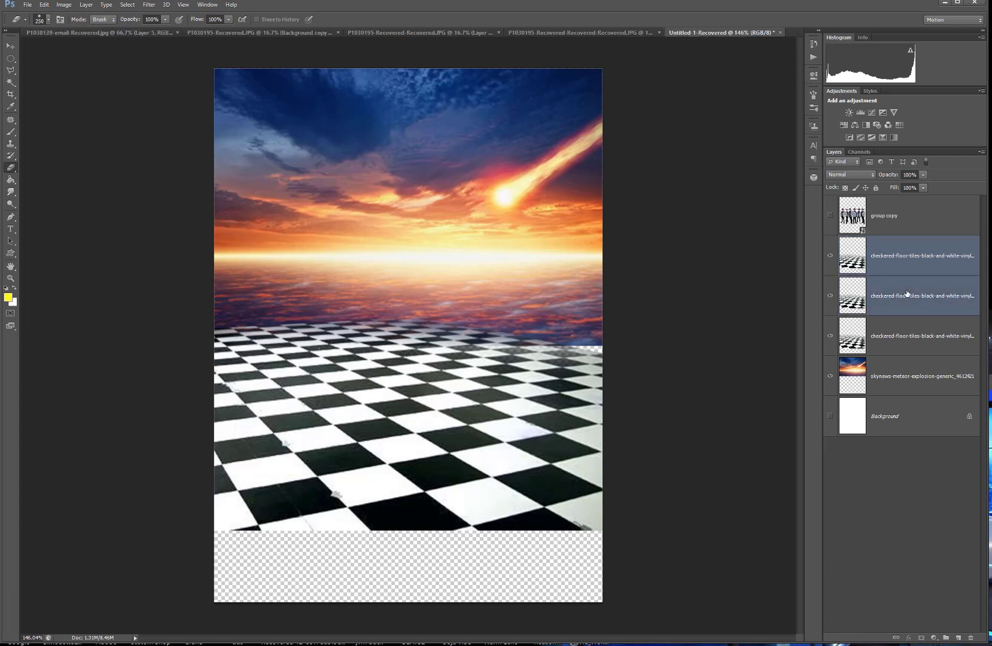
left_click(915, 341, "shift")
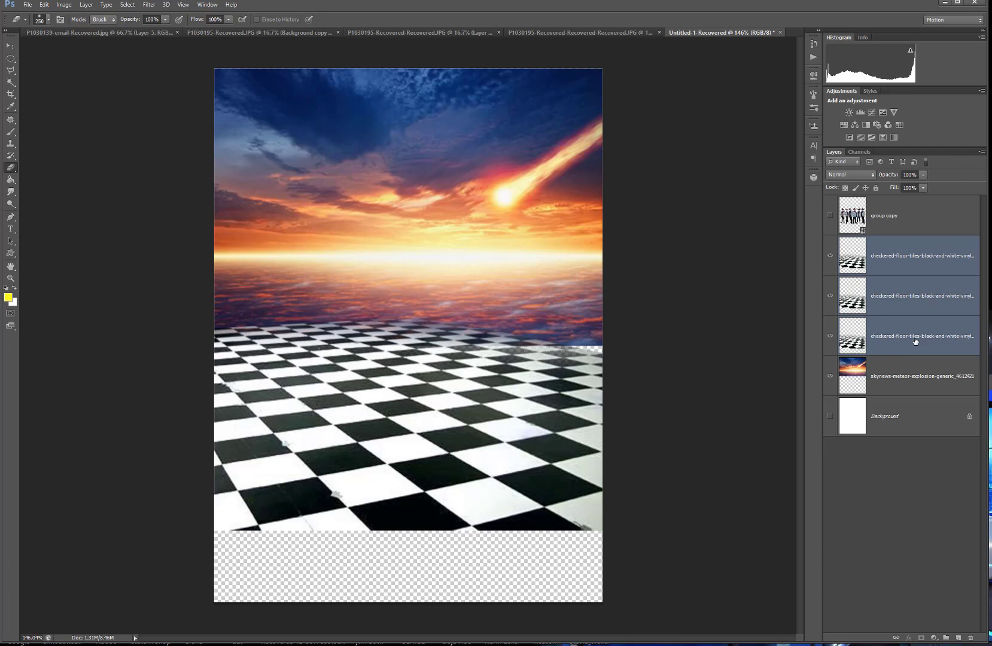
key("ctrl+e")
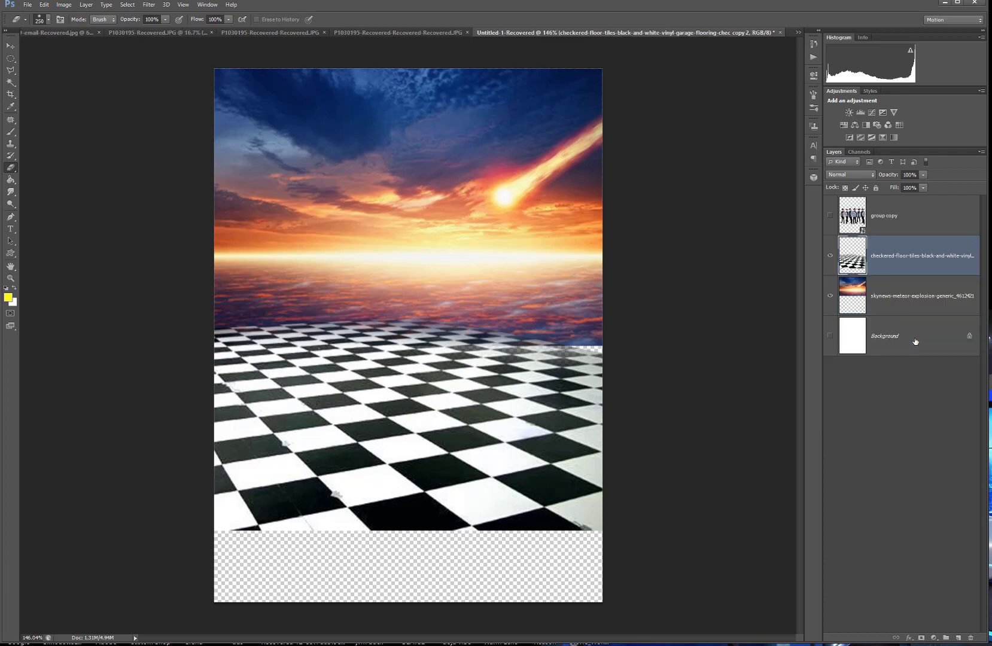
left_click(831, 256)
left_click(830, 255)
Stretch the merged floor layer to about 111.6% width and move it up to cover the gap below the sky.
left_click(11, 46)
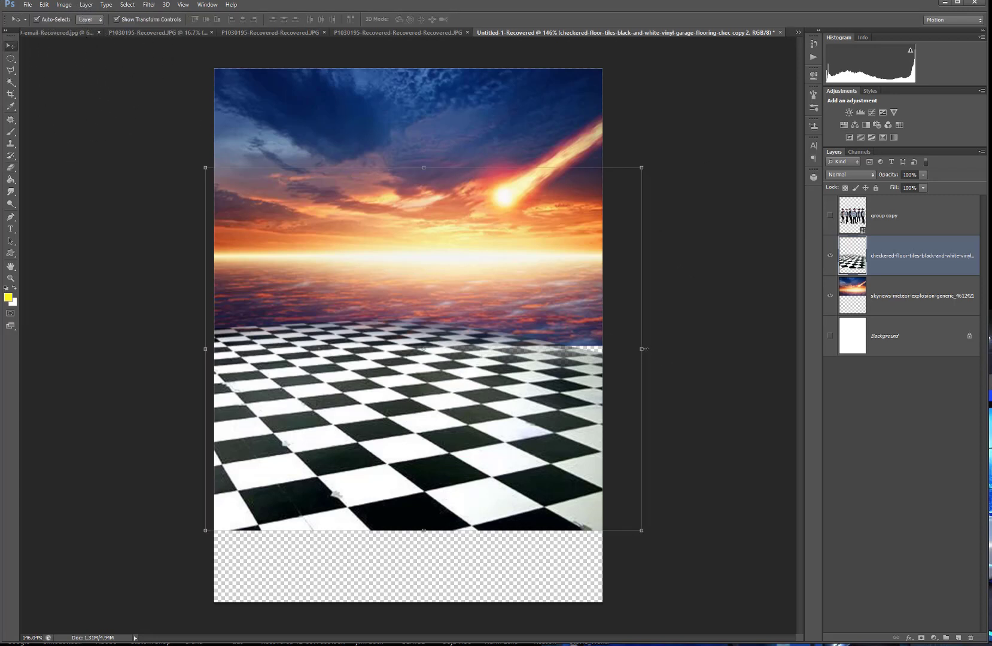
left_click_drag(644, 349, 693, 352)
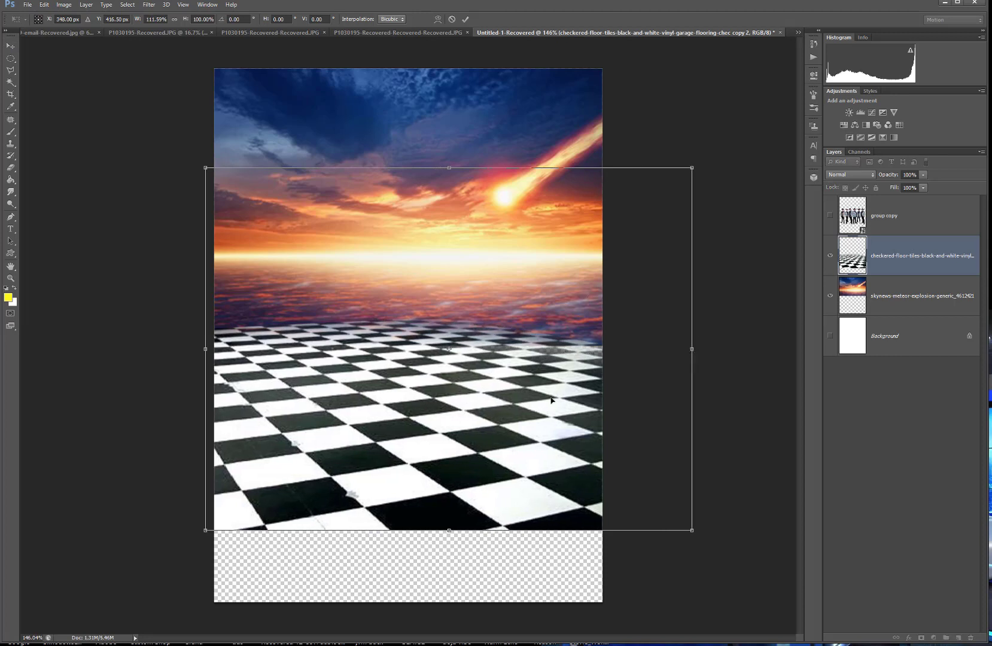
left_click_drag(551, 399, 560, 388)
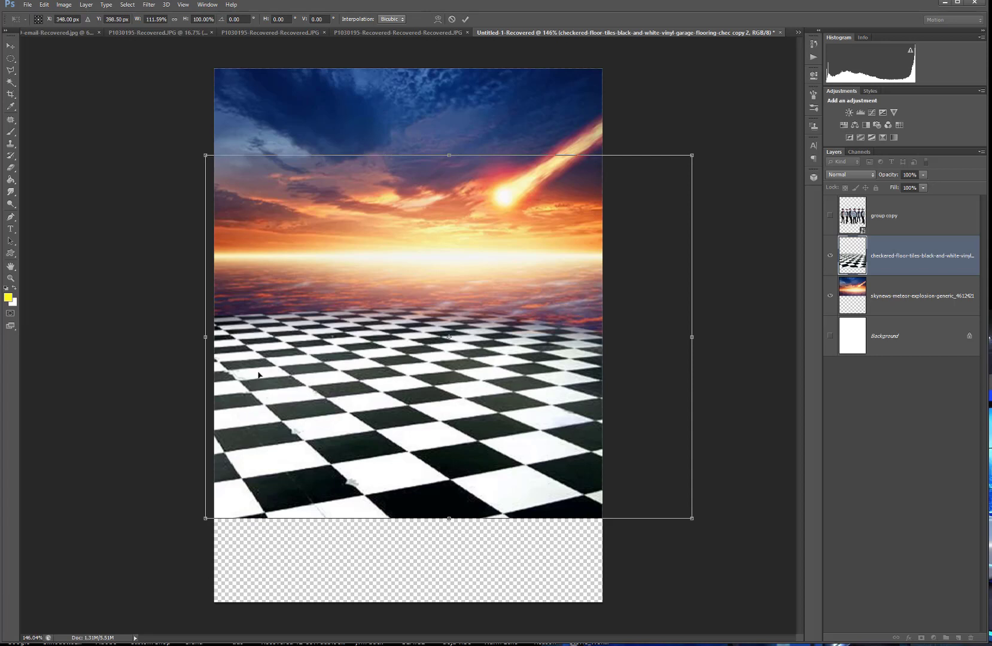
key("Return")
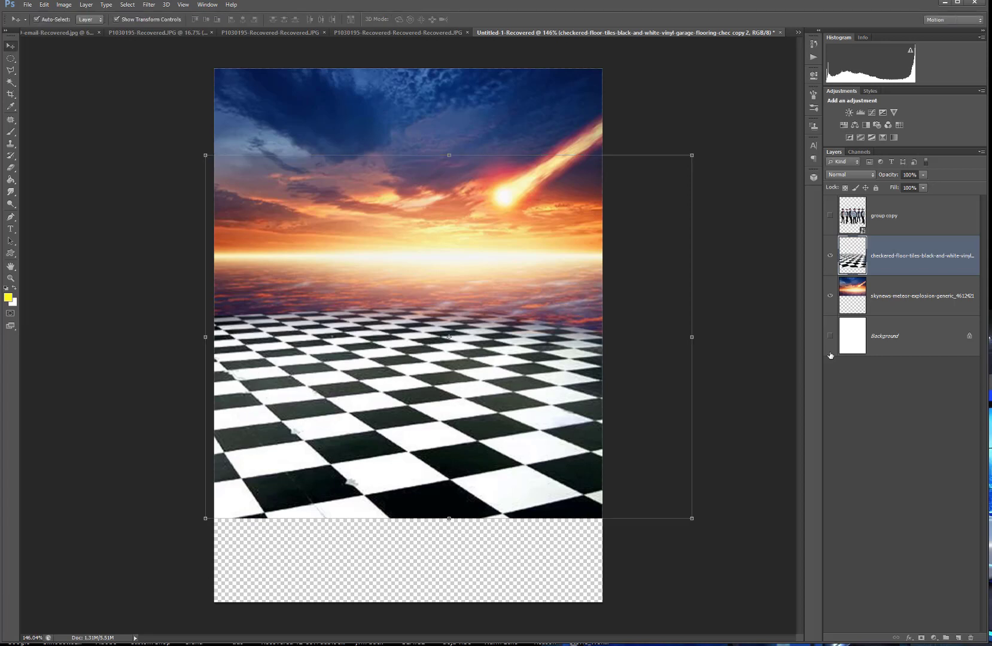
Show the group copy layer and shift the group slightly up and to the left over the floor, checking the reference cover.
left_click(829, 214)
left_click(495, 298)
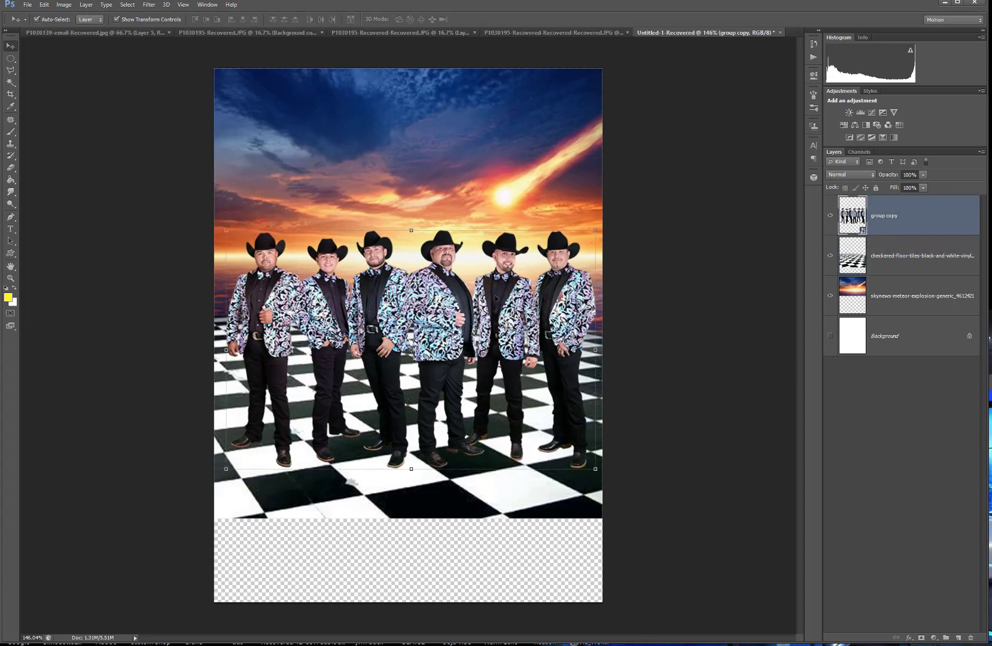
mouse_move(495, 297)
left_mouse_down()
mouse_move(482, 292)
mouse_move(490, 292)
left_mouse_up()
left_click_drag(991, 127, 991, 90)
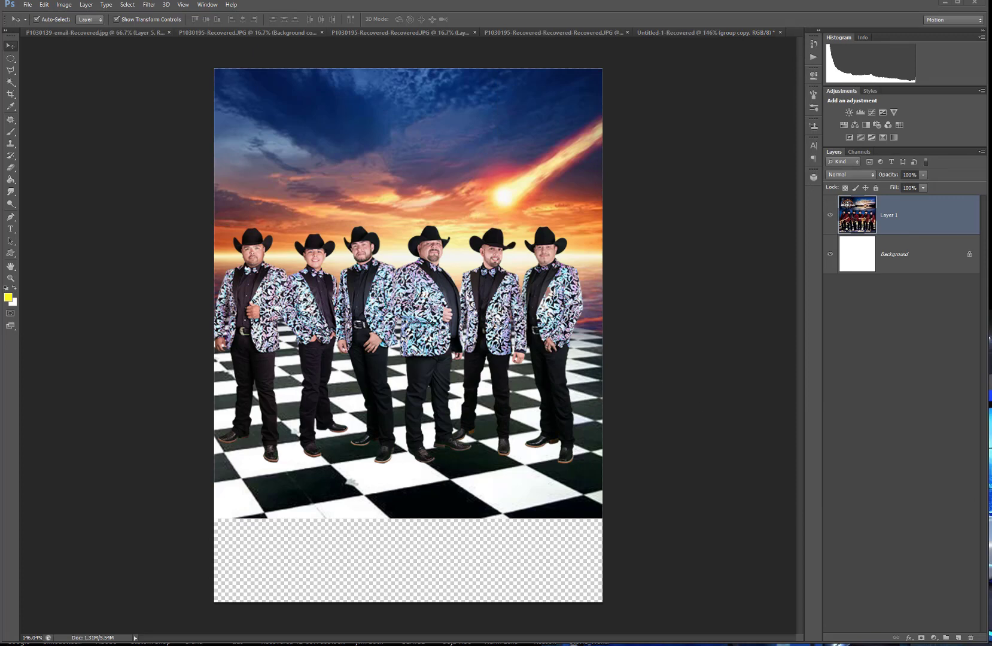
Switch to the browser, download the IMG_3499.PNG band logo from the Gmail inbox, and return to Photoshop.
key("alt+Tab")
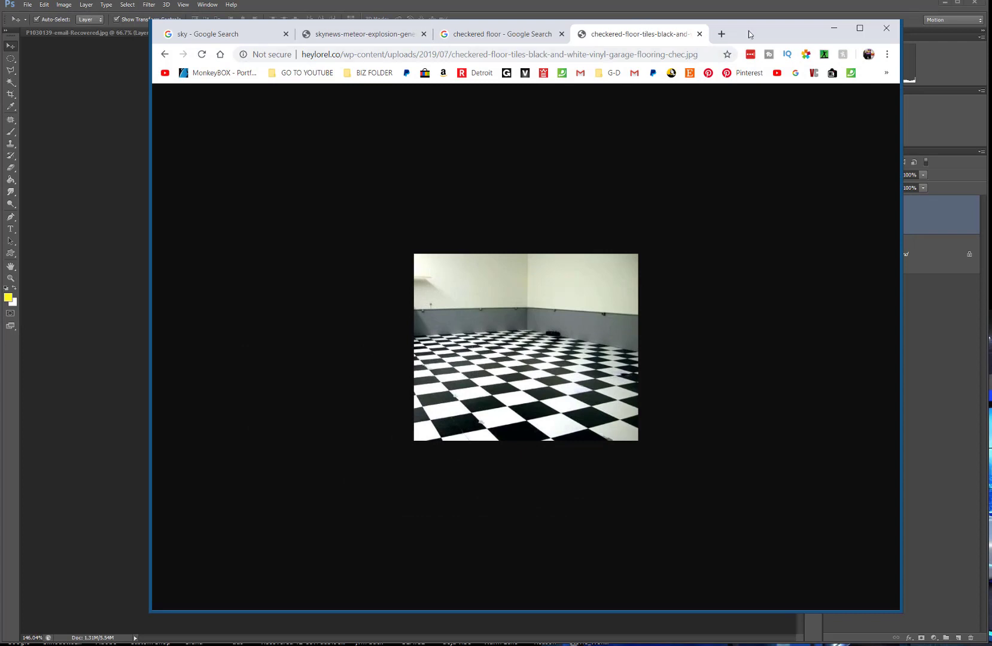
left_click(720, 33)
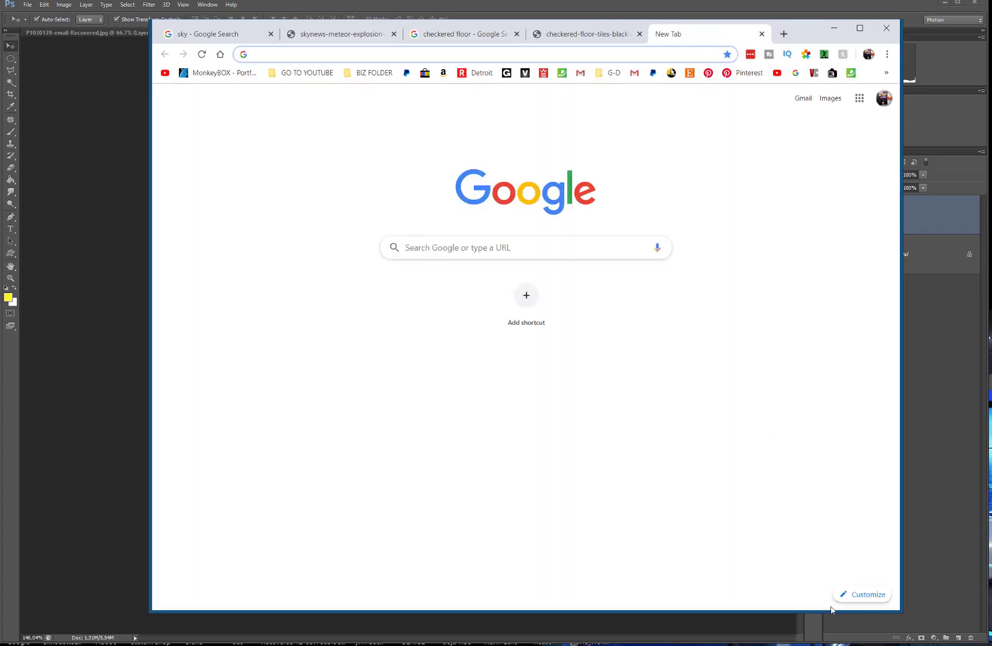
left_click(833, 28)
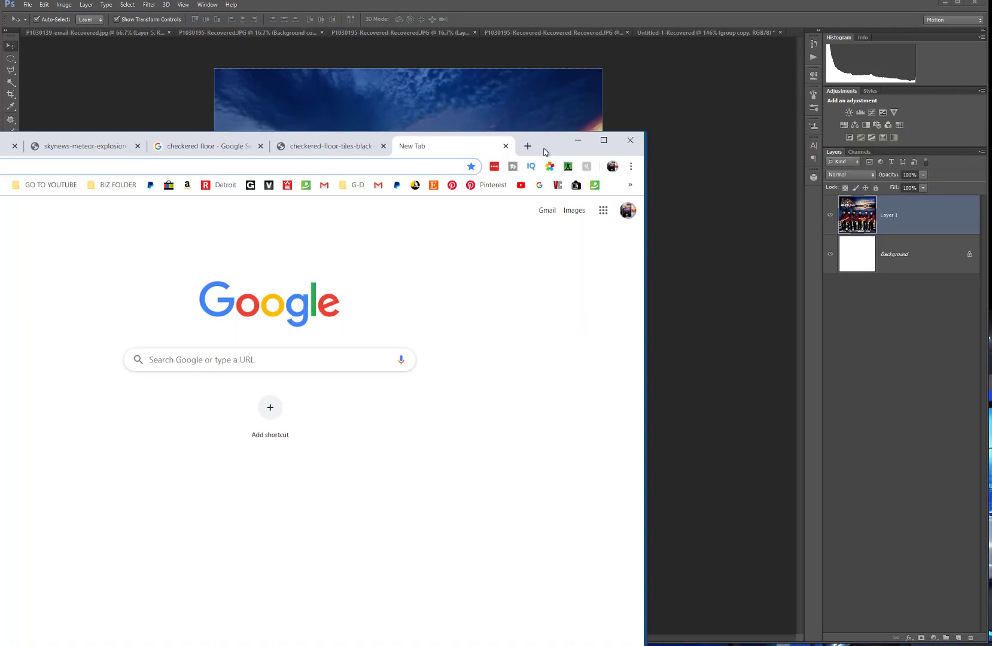
left_click_drag(545, 148, 788, 79)
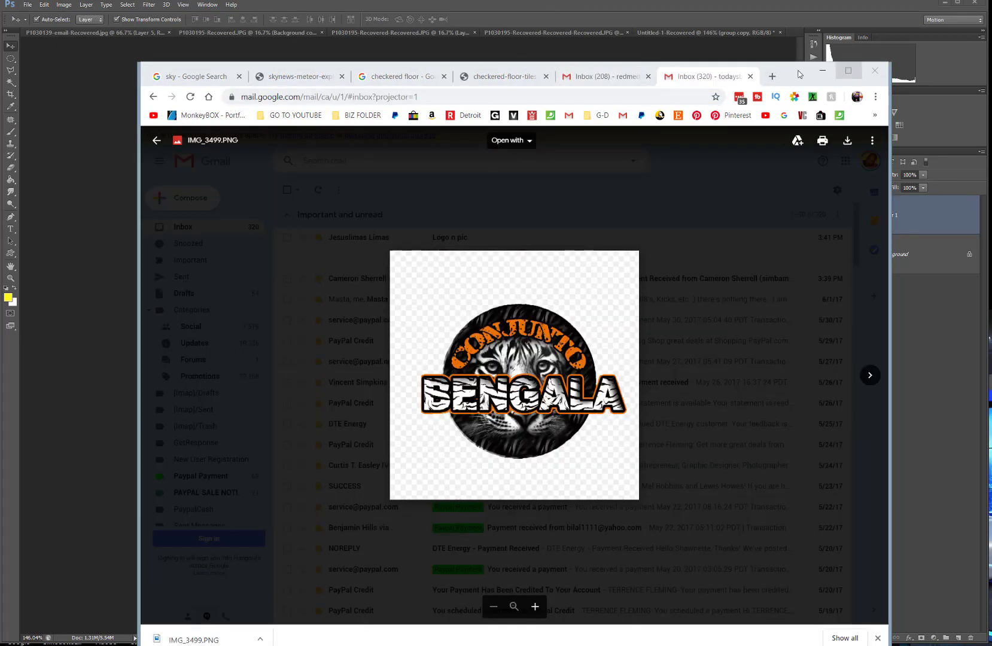
left_click_drag(801, 75, 991, 395)
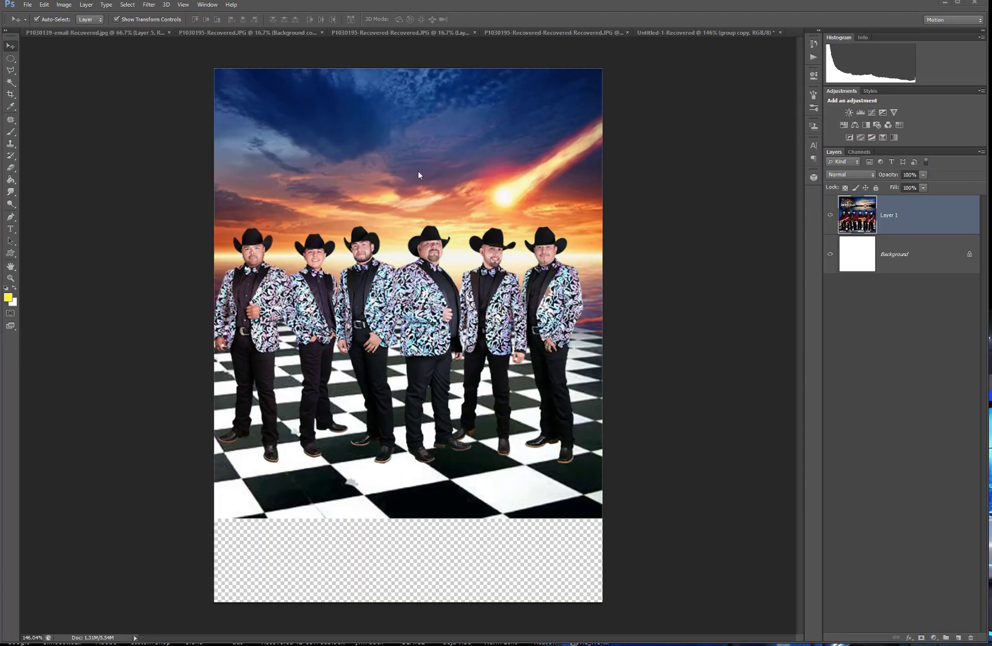
left_click(27, 8)
left_click(42, 194)
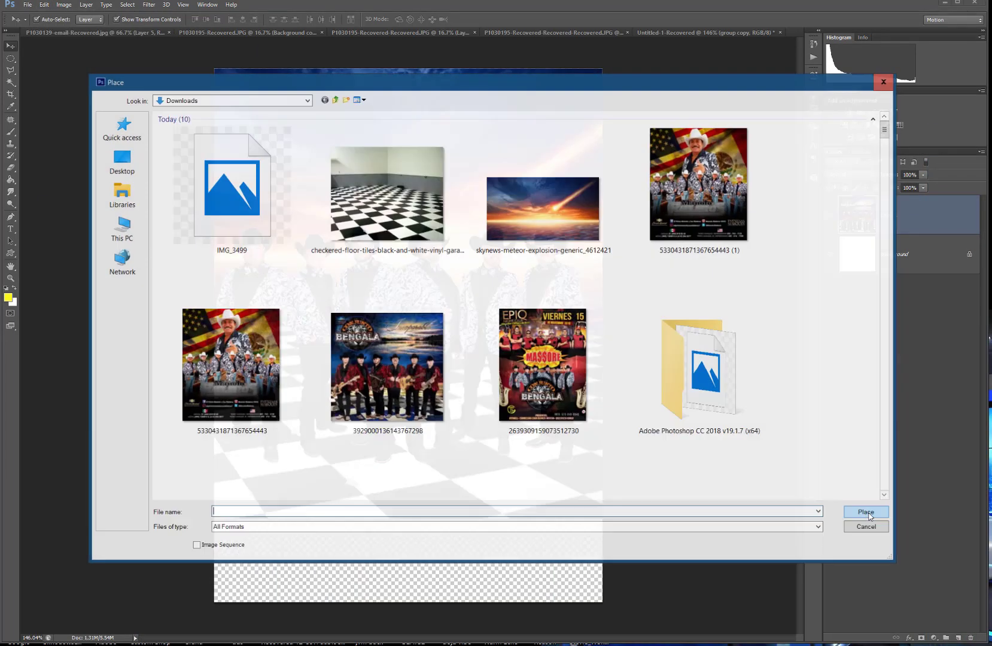
left_click(268, 200)
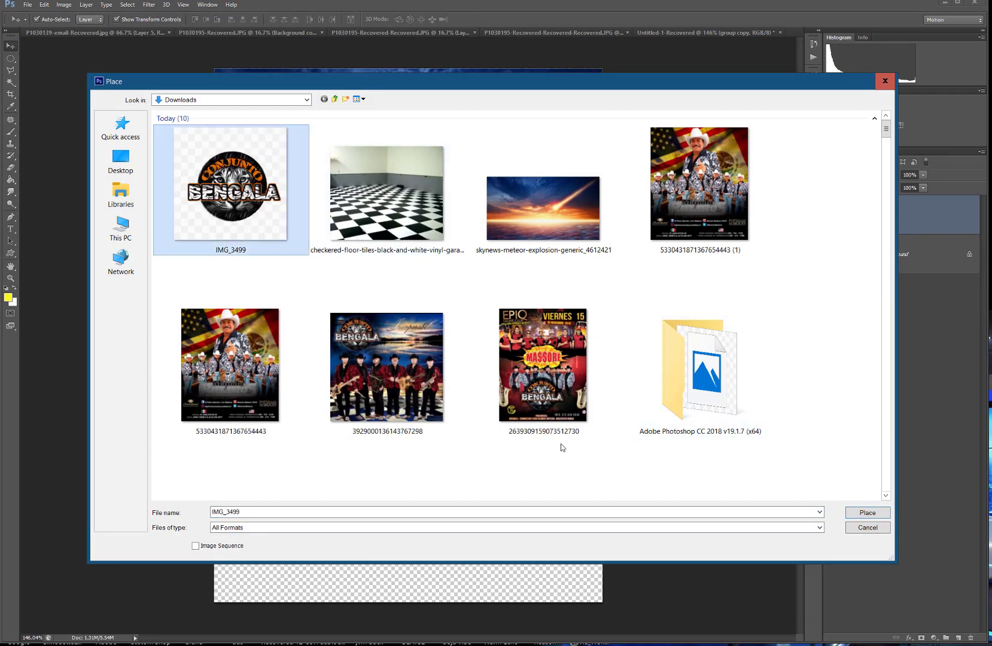
left_click(854, 512)
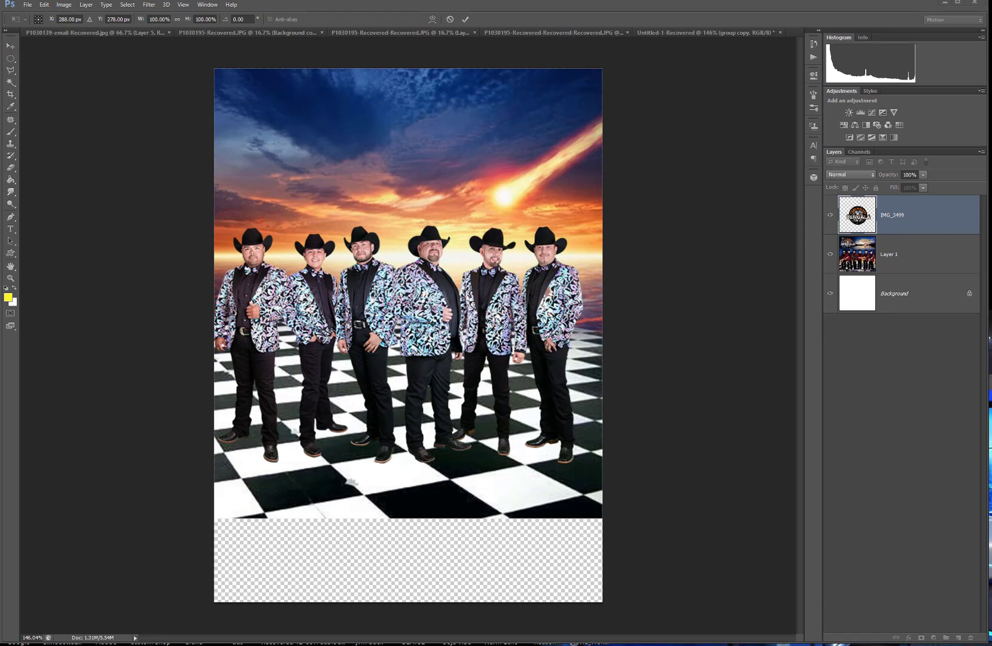
left_click(744, 267)
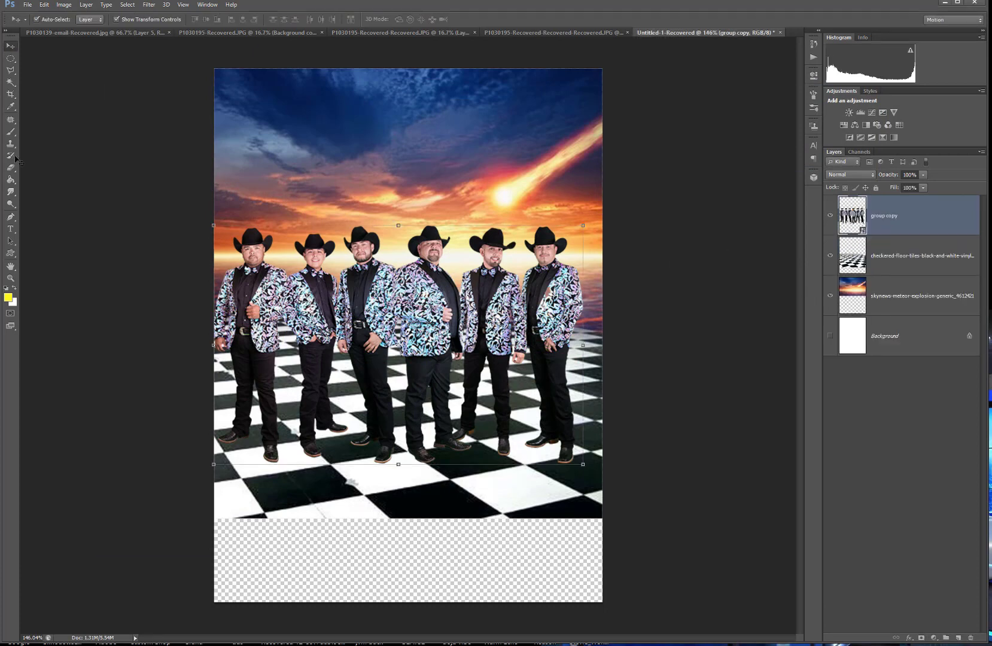
left_click(22, 5)
left_click(52, 192)
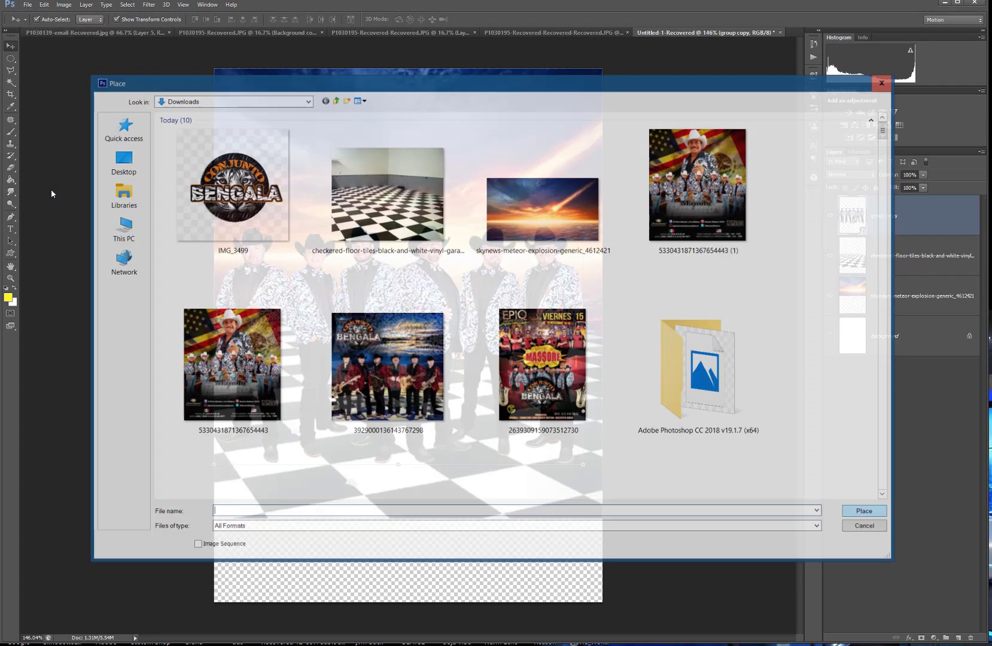
double_click(239, 216)
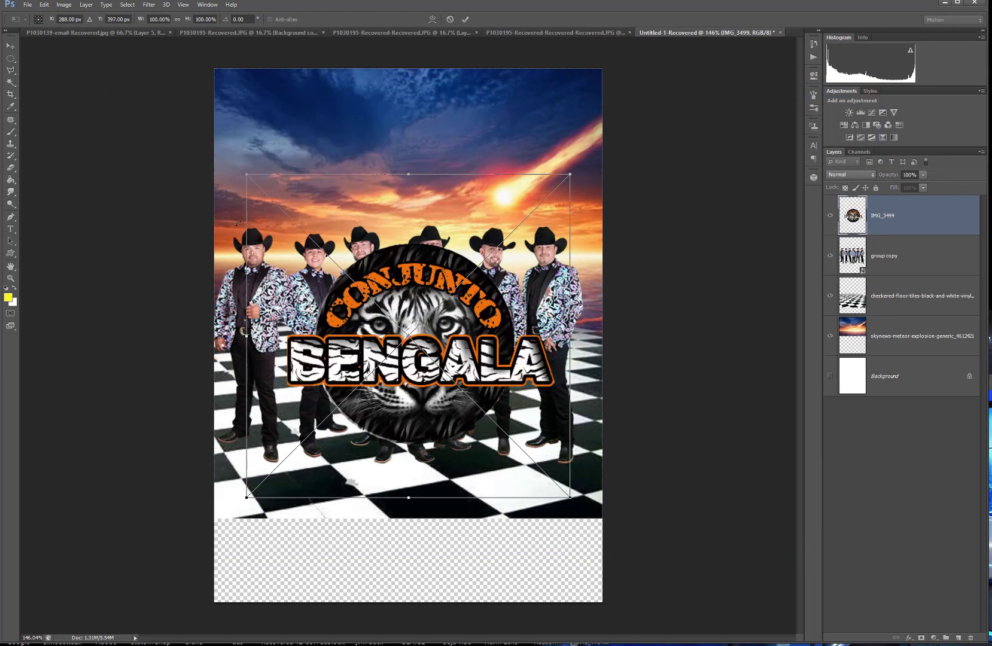
key("Escape")
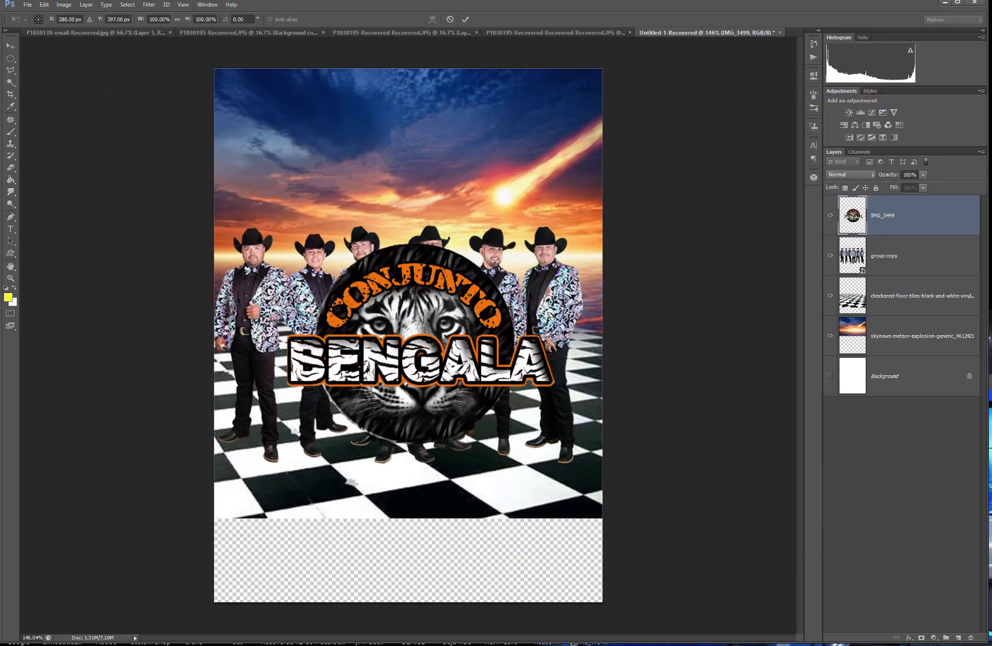
left_click_drag(991, 168, 860, 169)
left_click(579, 269)
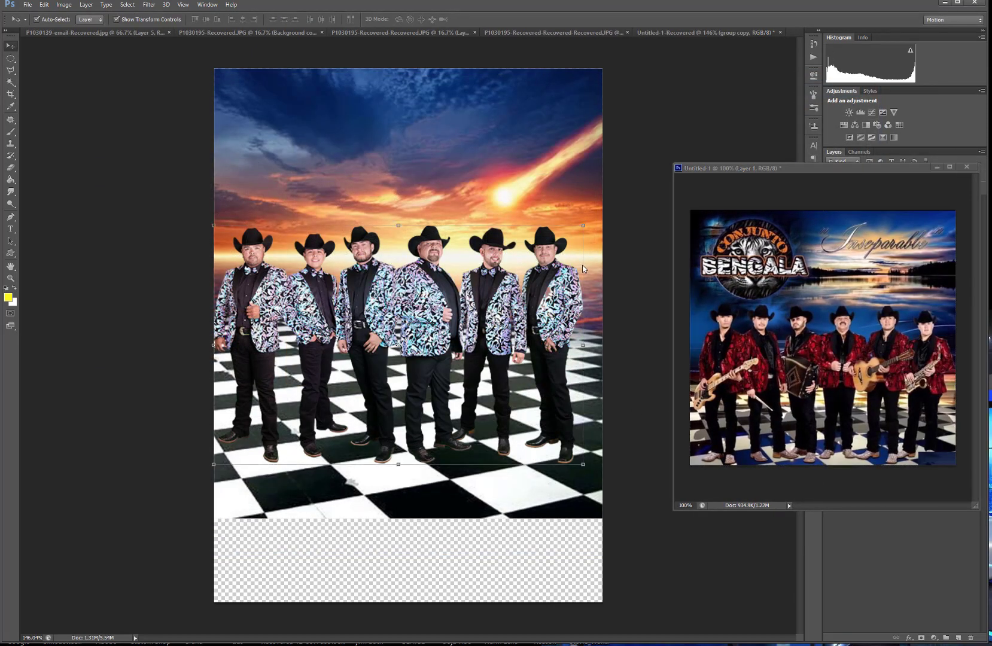
left_click_drag(762, 173, 990, 173)
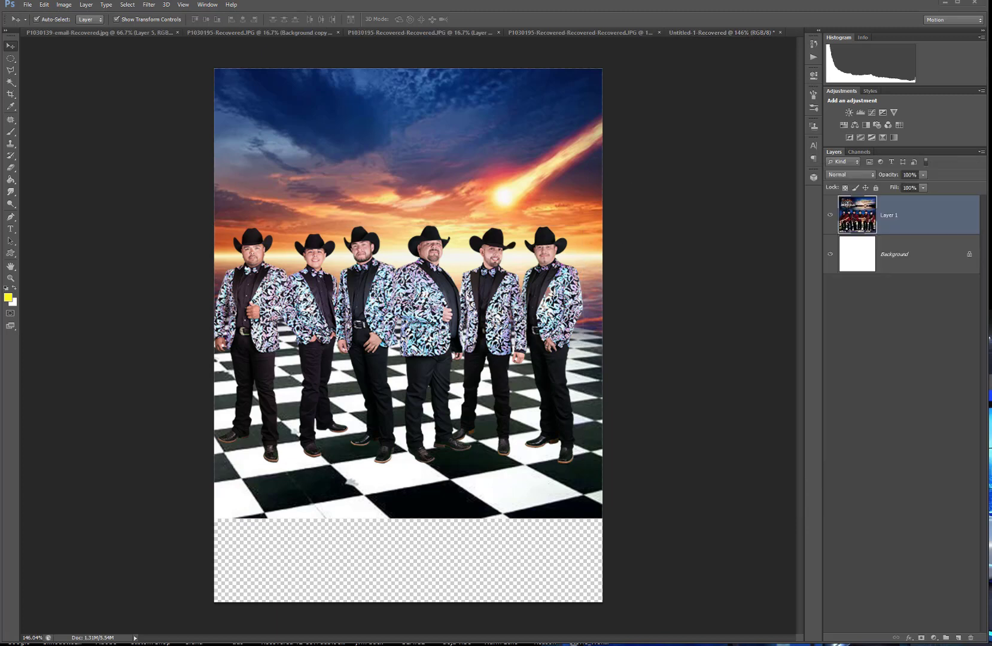
left_click(632, 263)
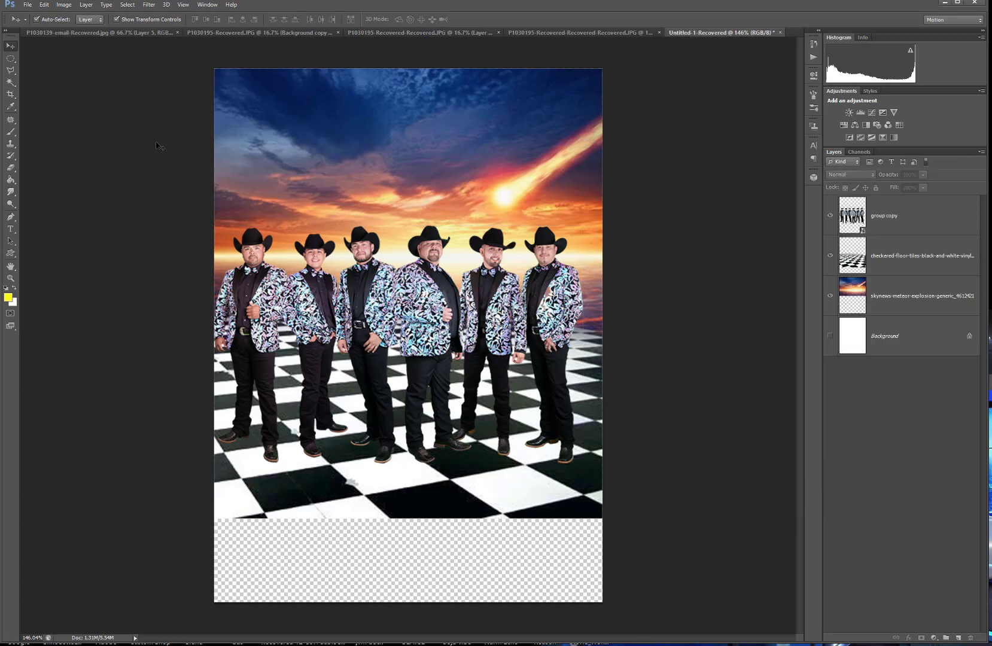
Place the IMG_3499 band logo from the Downloads folder into the flyer as a new layer.
left_click(28, 5)
left_click(39, 193)
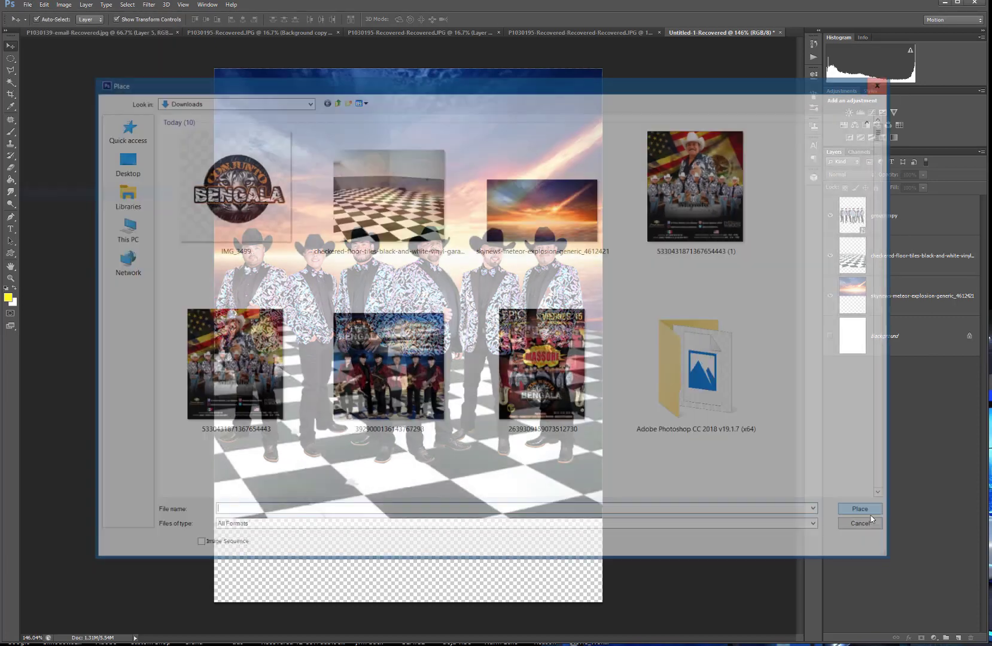
double_click(262, 197)
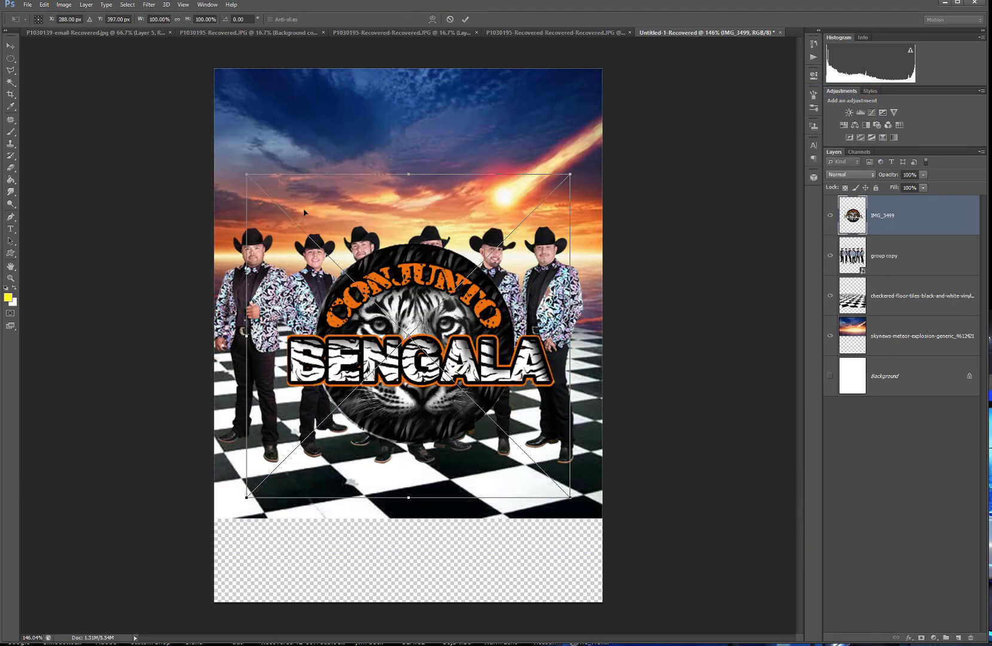
key("Return")
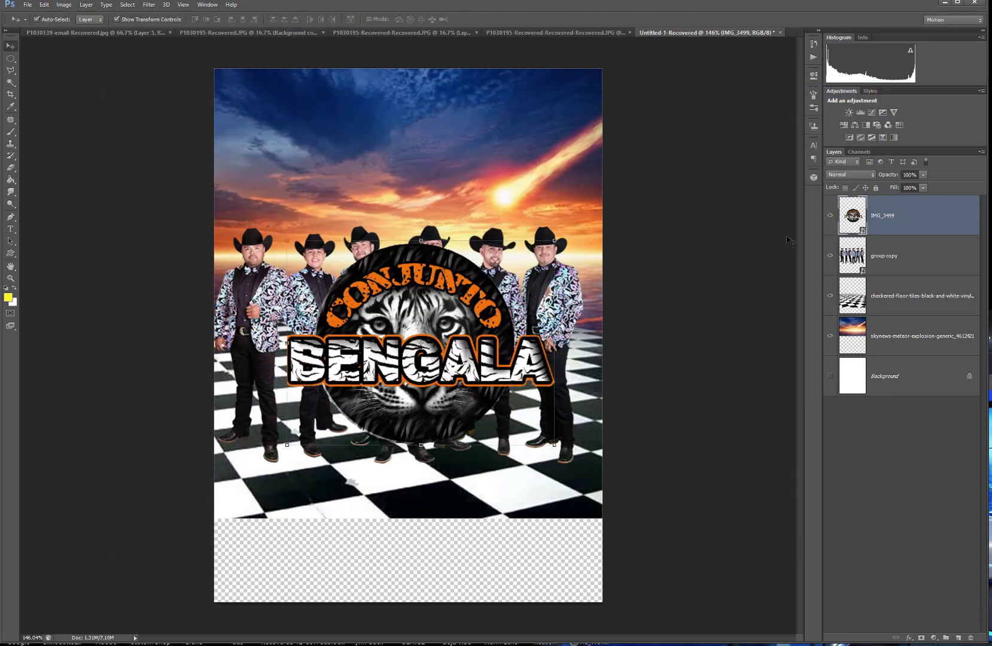
Scale the band logo to 60% and position it in the flyer's upper-left corner, following the reference cover.
left_click_drag(990, 226, 739, 222)
left_click(646, 141)
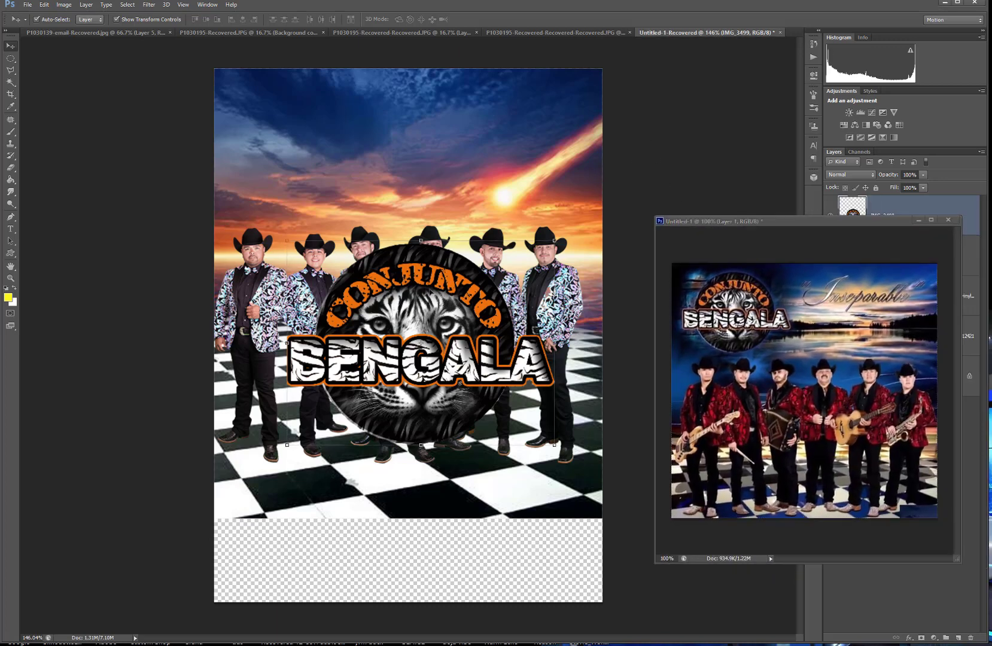
left_click_drag(430, 293, 359, 118)
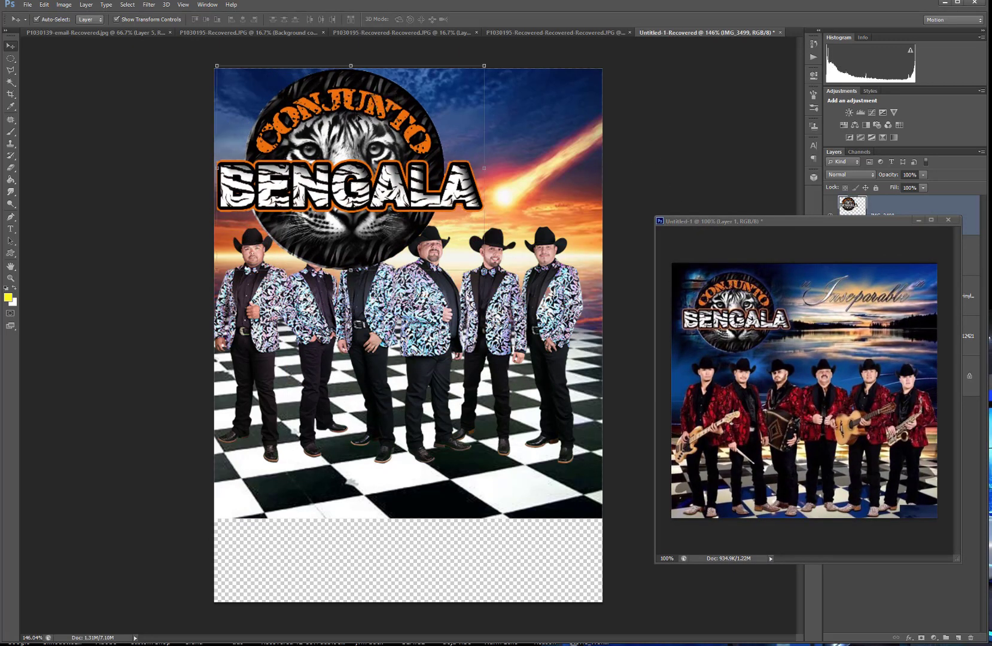
left_click(487, 63)
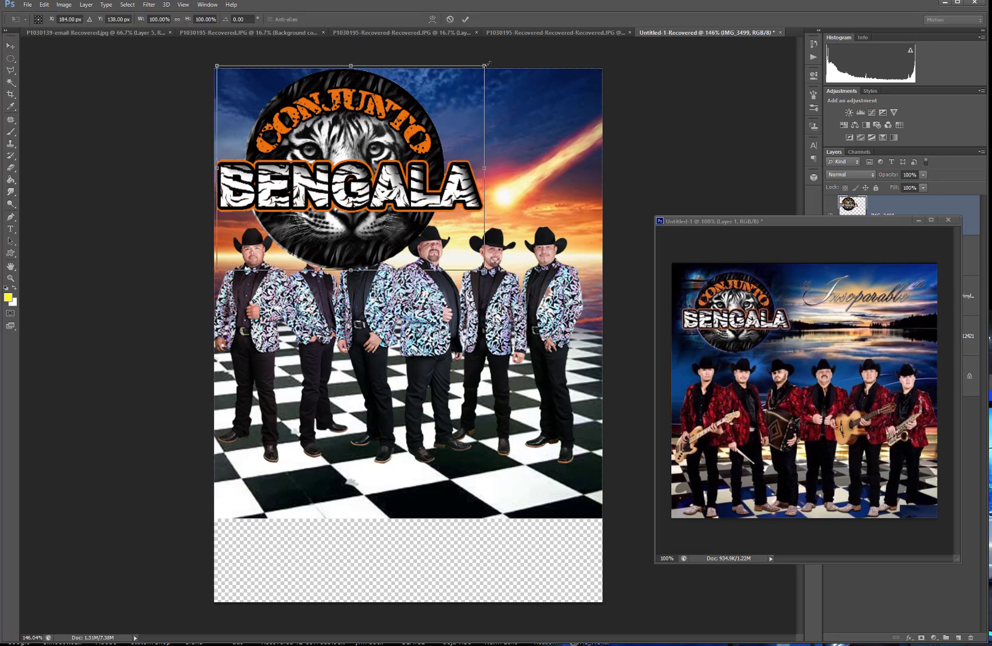
left_click_drag(487, 63, 488, 139)
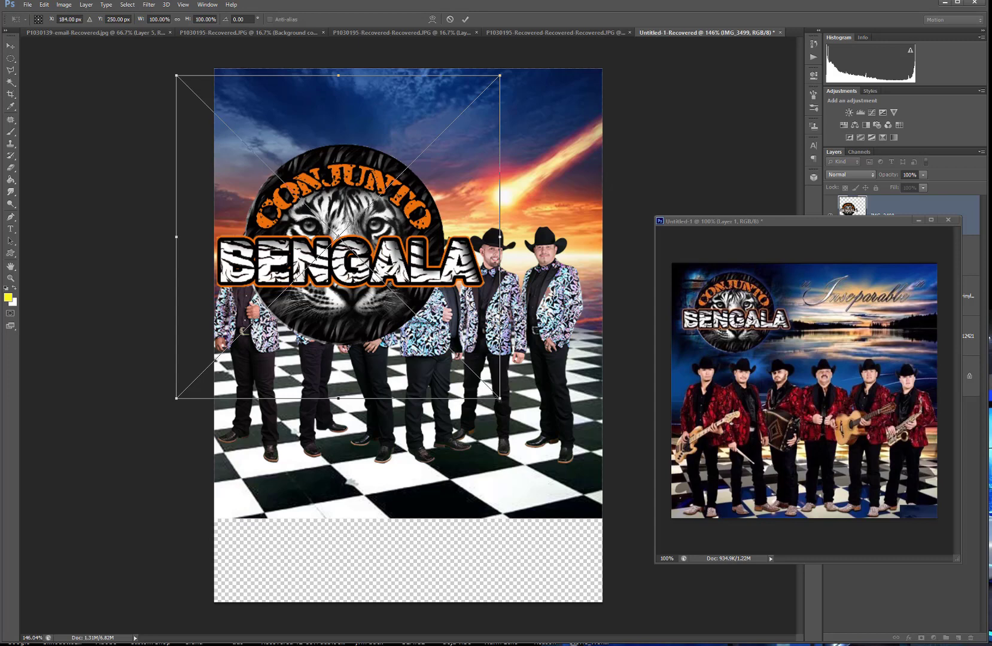
left_click_drag(499, 398, 371, 268)
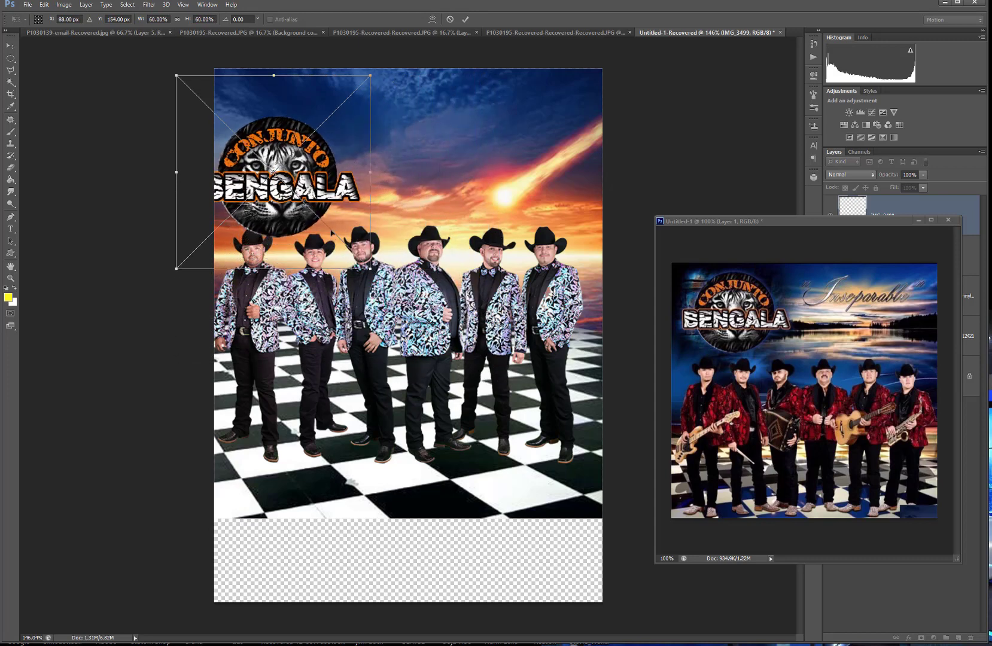
left_click_drag(271, 209, 295, 170)
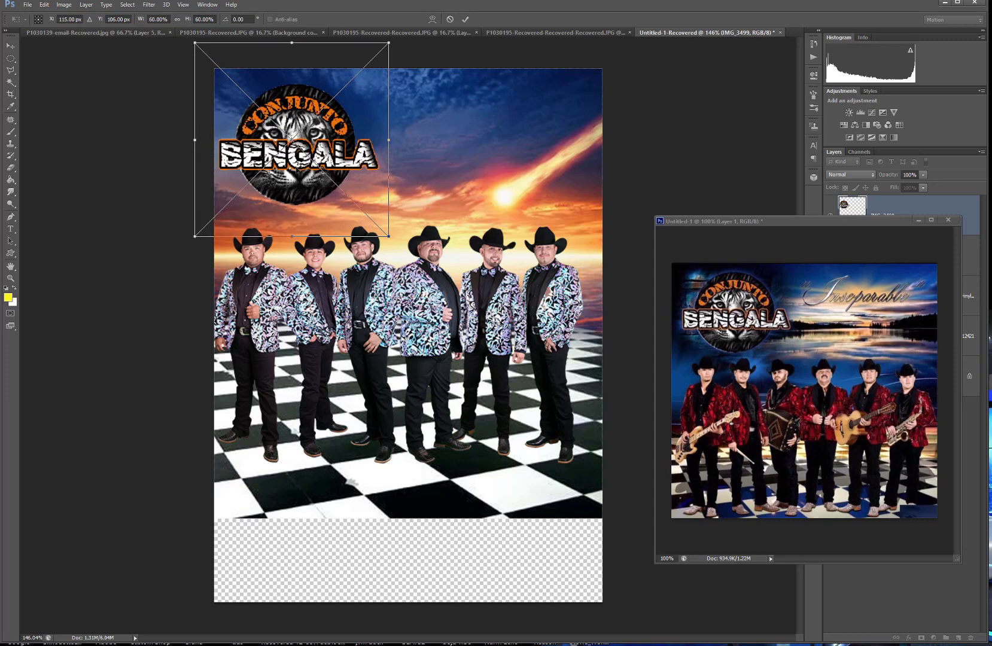
key("Return")
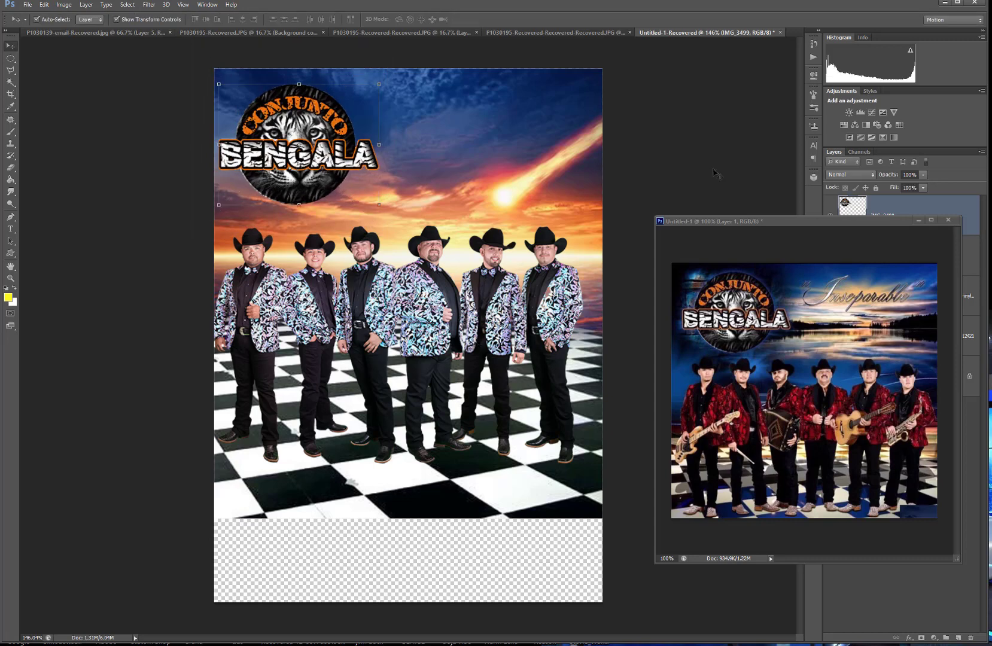
Examine the reference cover's title lettering up close, then minimize the cover and return to the flyer.
left_click_drag(773, 230, 514, 171)
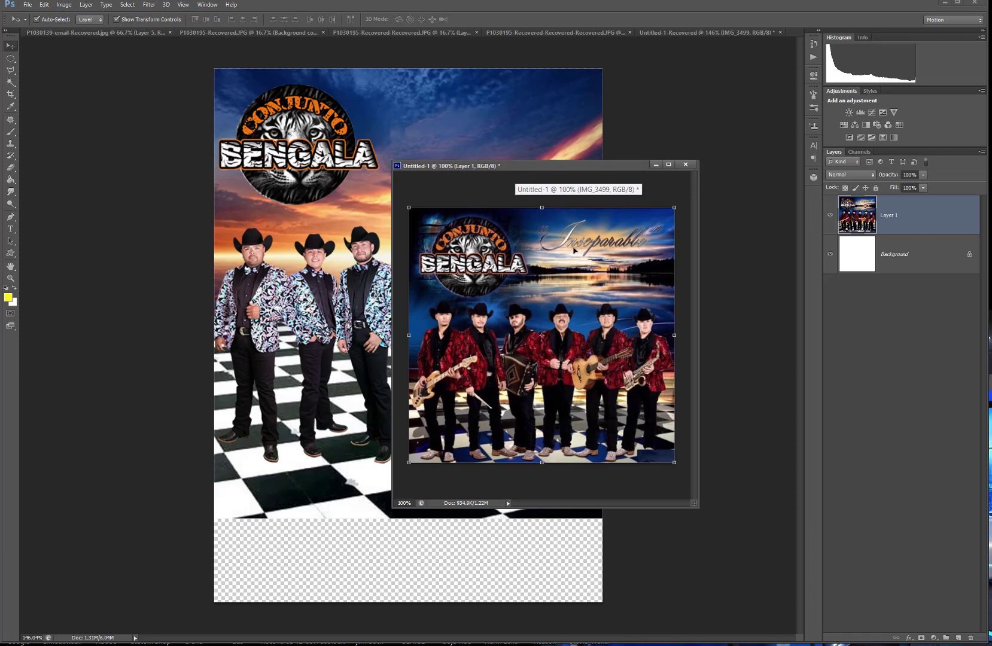
scroll(580, 250, "up", 4)
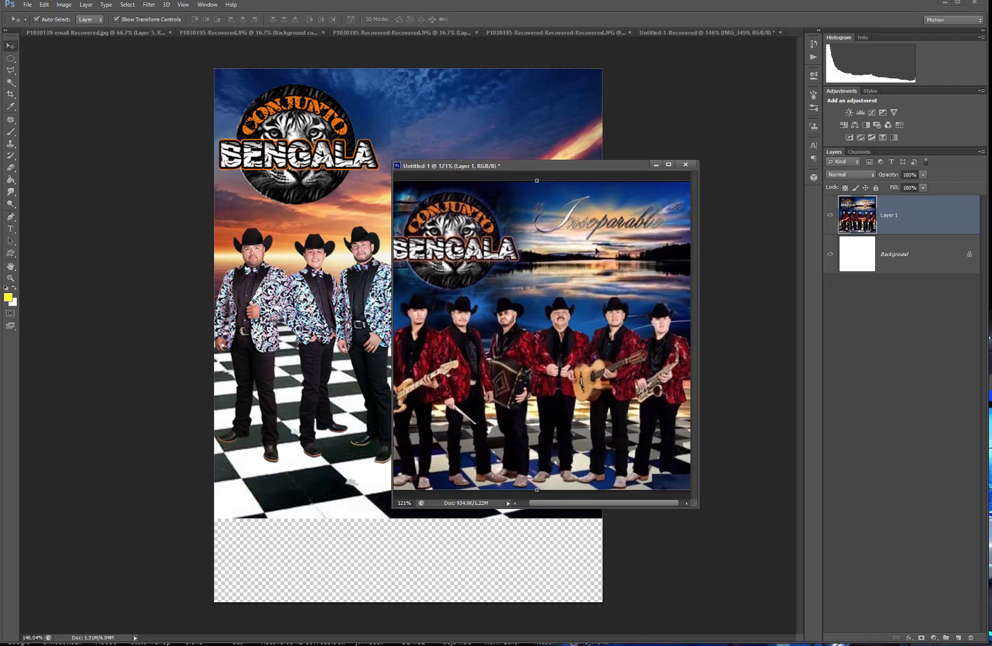
scroll(597, 250, "down", 3)
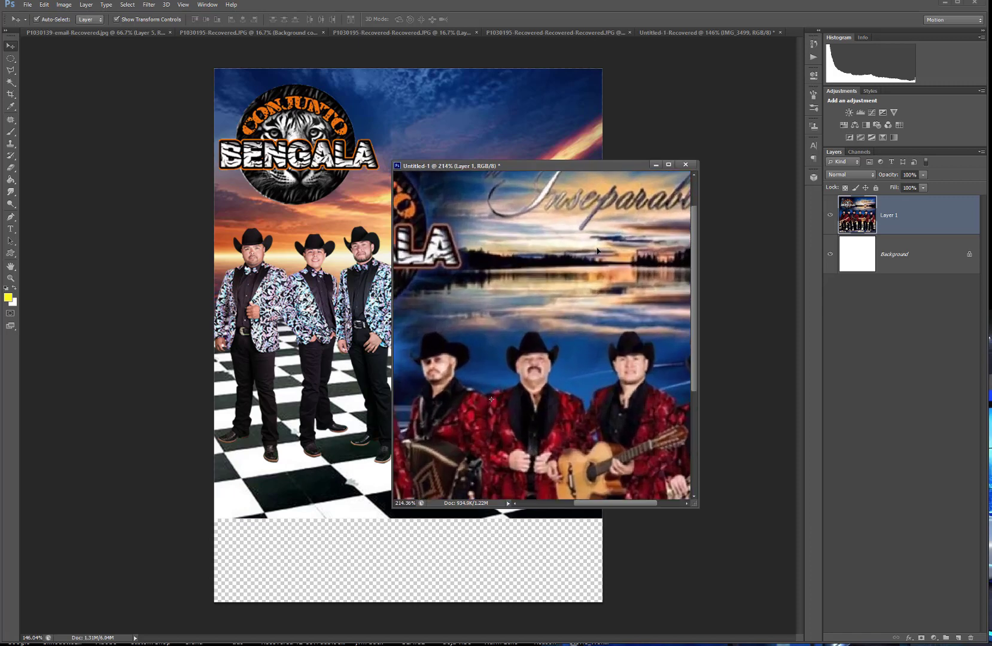
left_click_drag(598, 167, 655, 165)
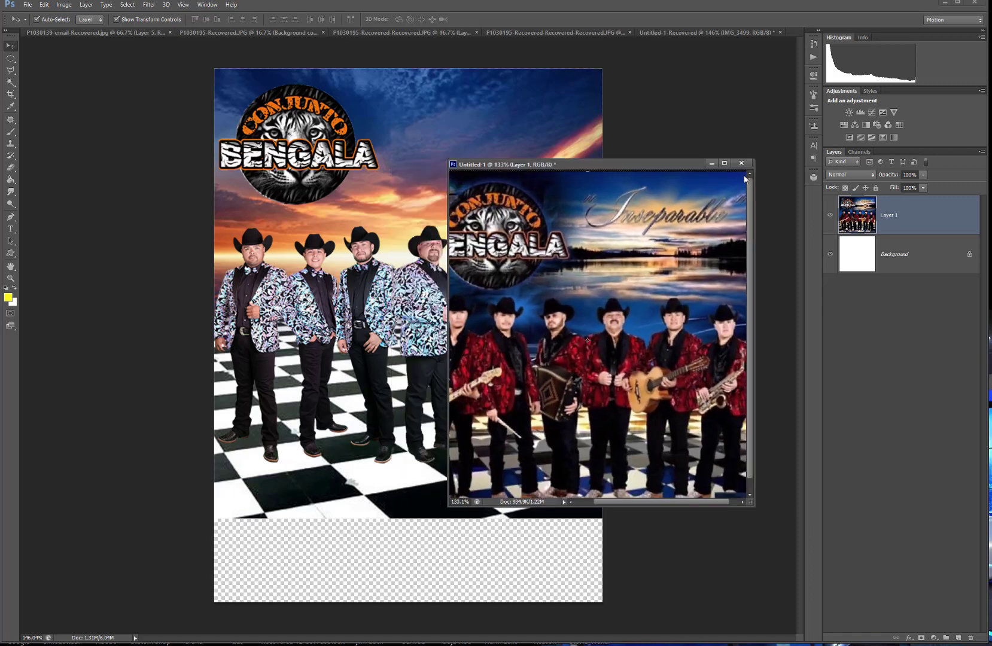
left_click(712, 163)
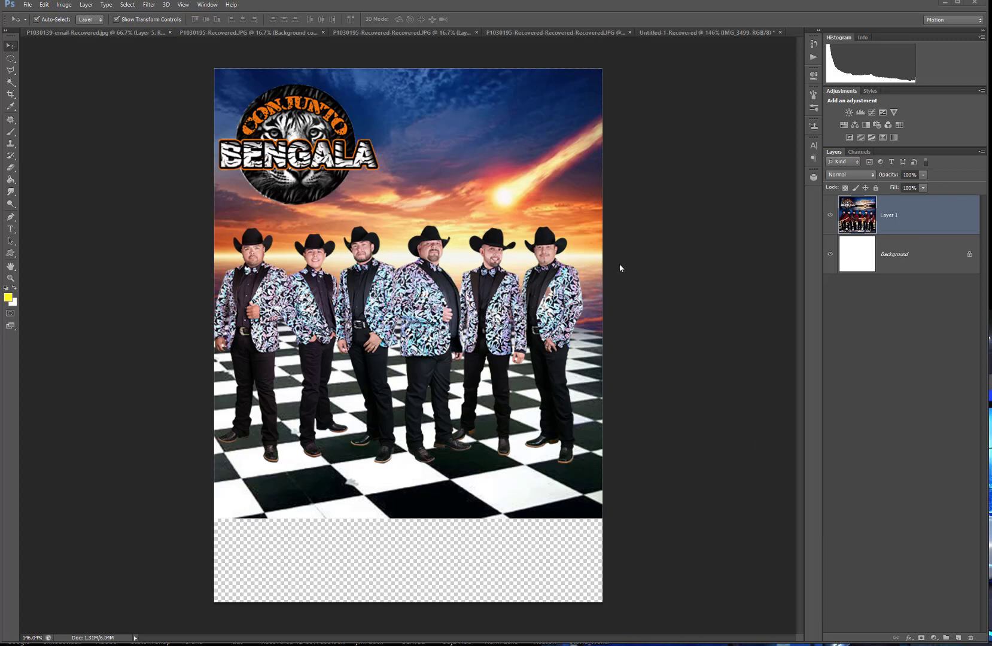
left_click(693, 255)
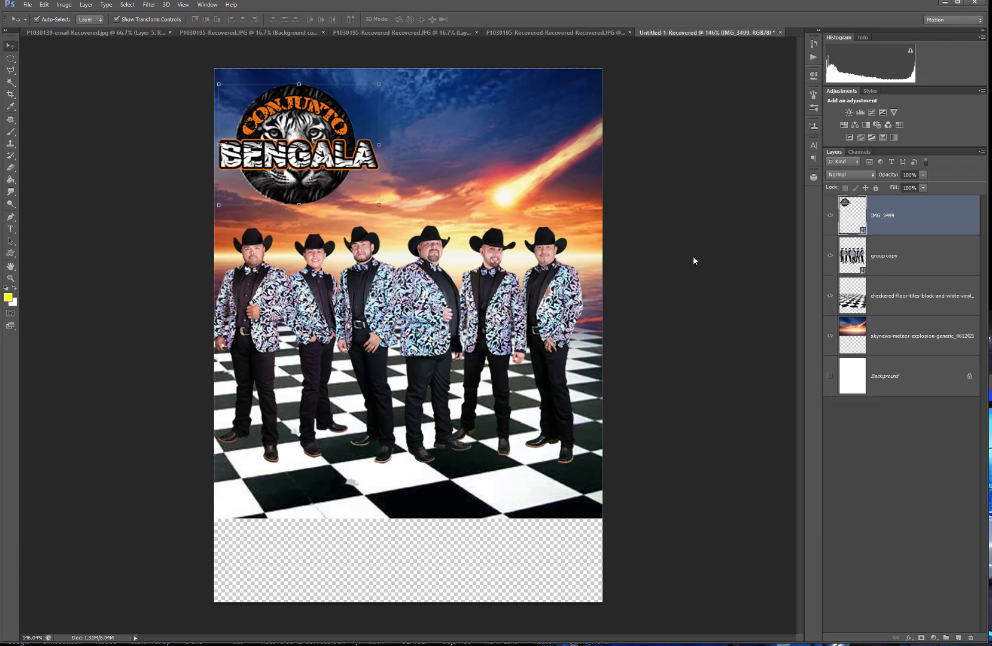
Add the title text "Inseperable" in yellow Built Titling at 72 pt to the right of the logo.
left_click(11, 230)
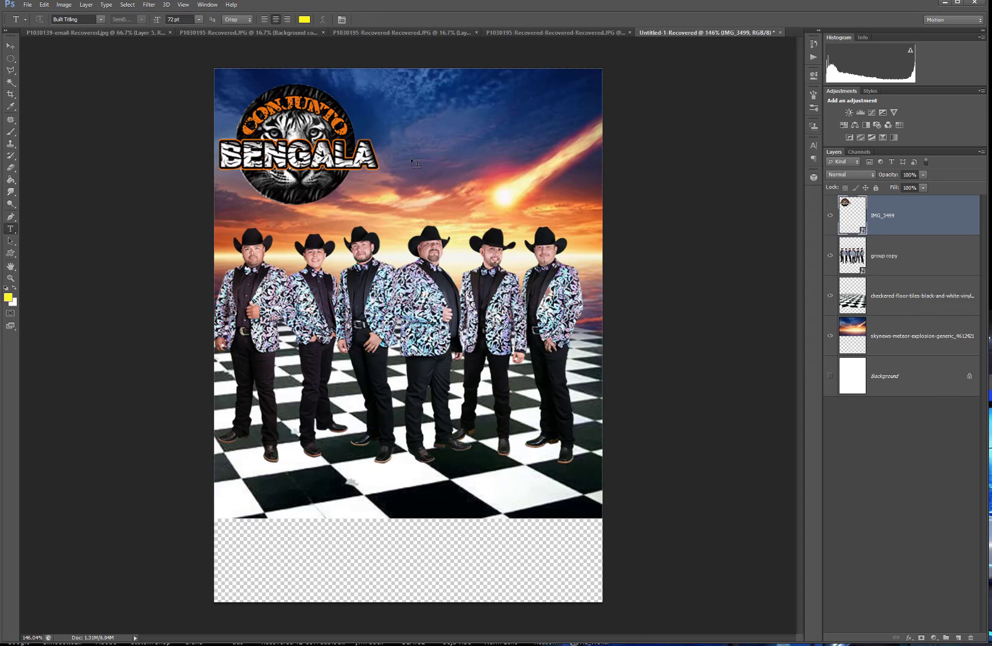
left_click(412, 159)
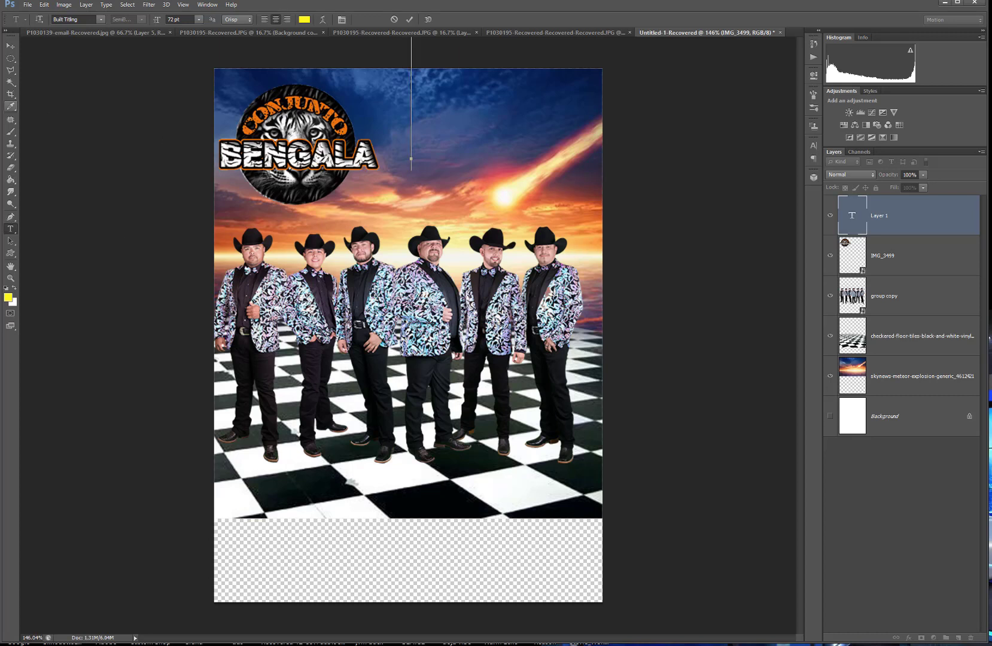
type("INSTAGRAM")
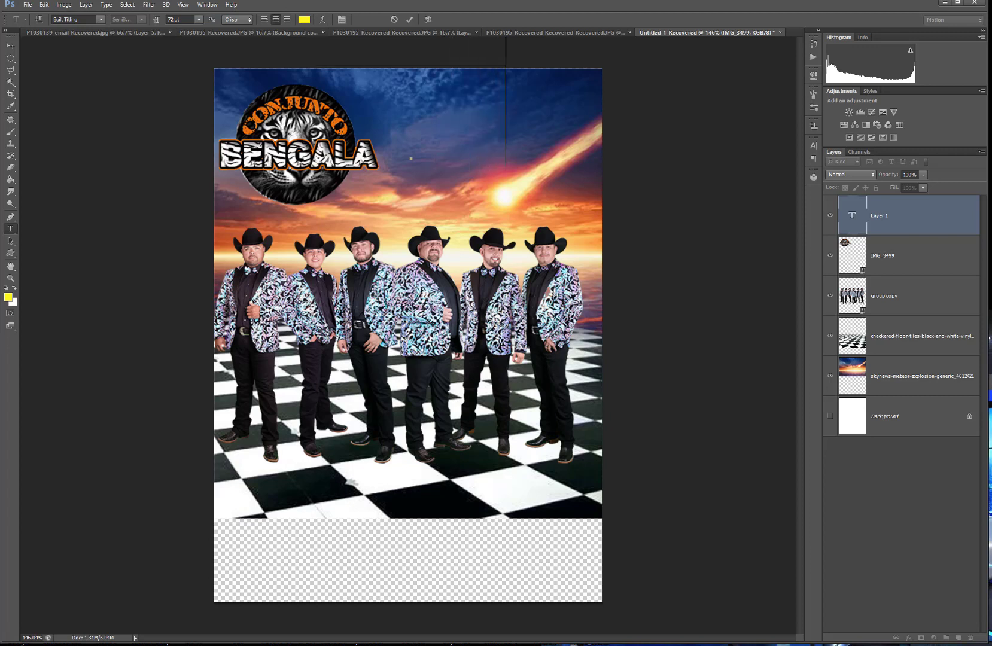
left_click(11, 45)
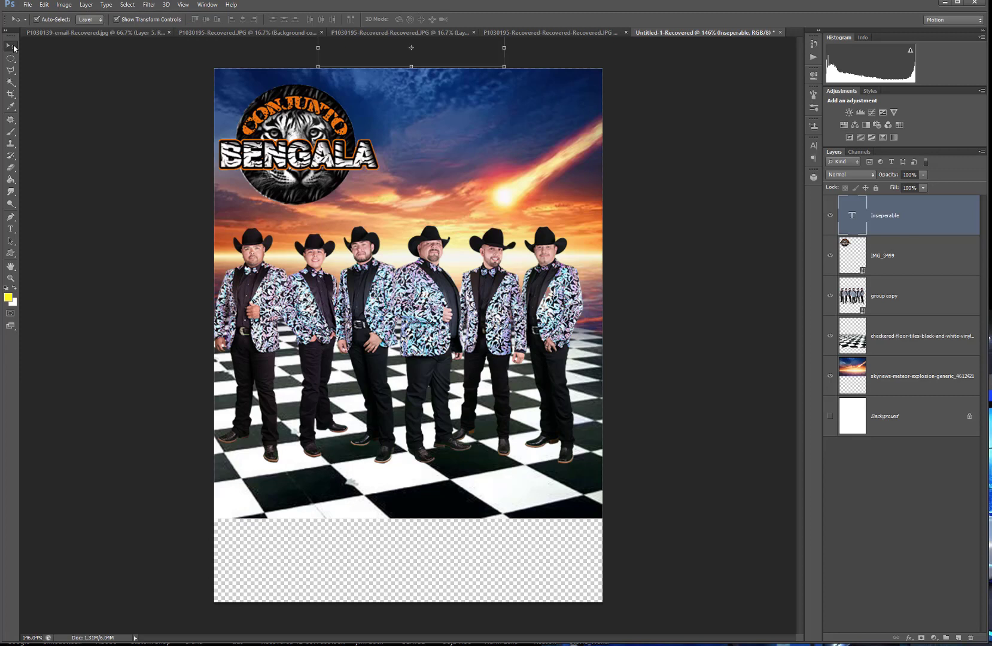
Move the title down onto the sky and place it to the right of the band logo, above the meteor.
key("shift+Down")
key("shift+Down")
key("shift+Down")
key("shift+Down")
key("shift+Down")
key("shift+Down")
key("shift+Down")
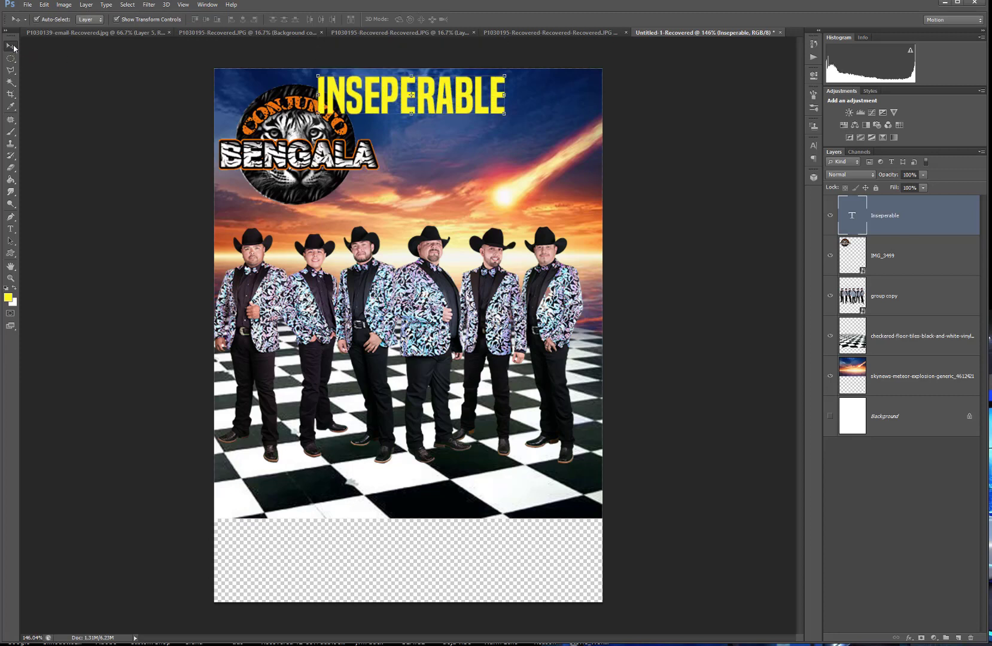
key("Down")
key("Down")
key("Down")
key("Down")
key("Down")
key("Down")
key("Down")
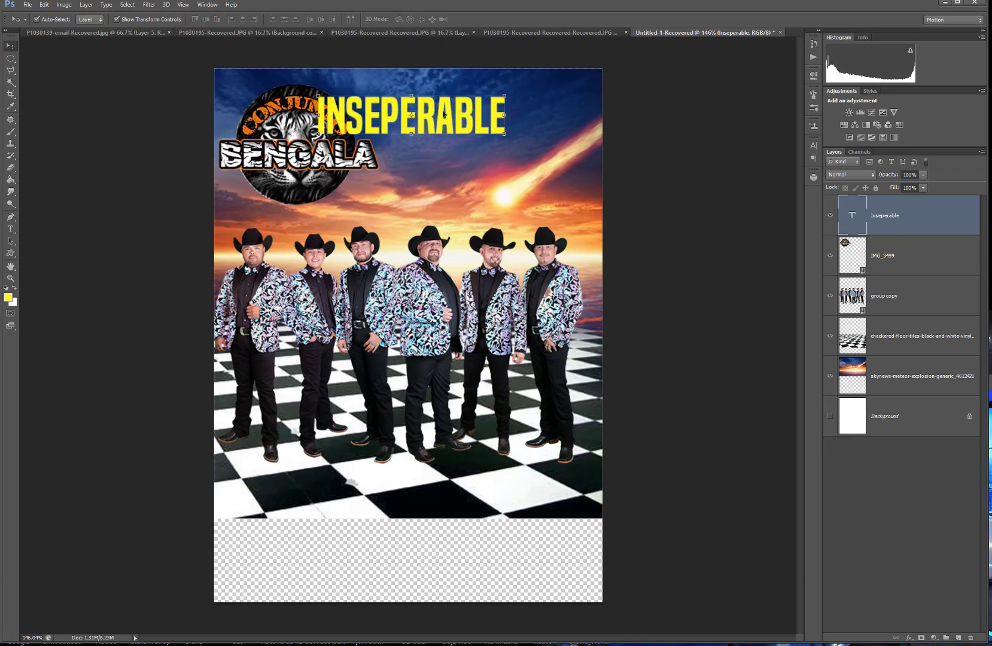
left_click_drag(450, 135, 525, 159)
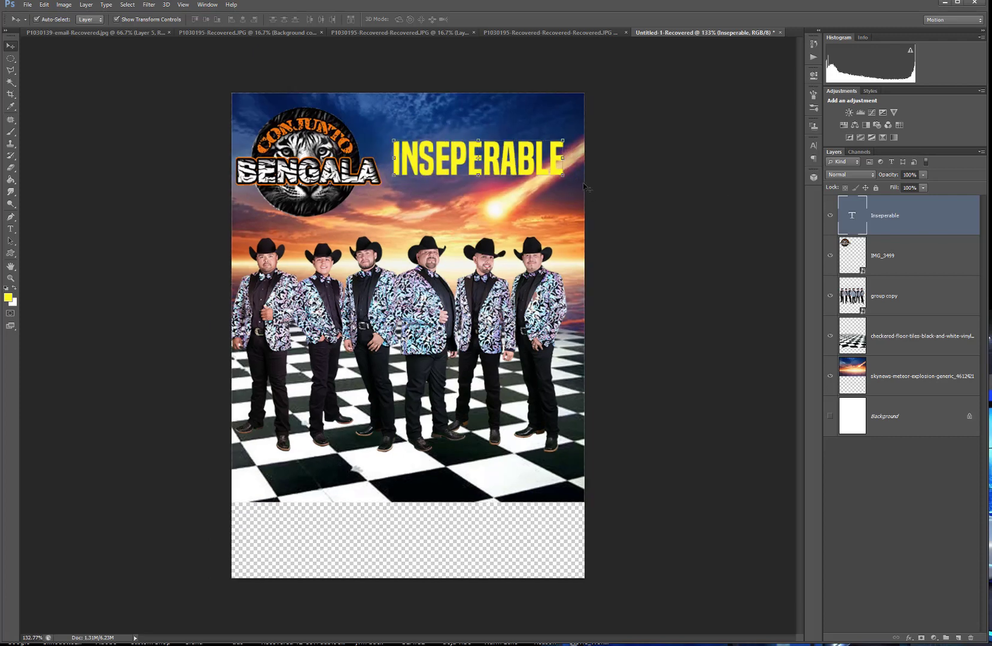
scroll(578, 173, "up", 1)
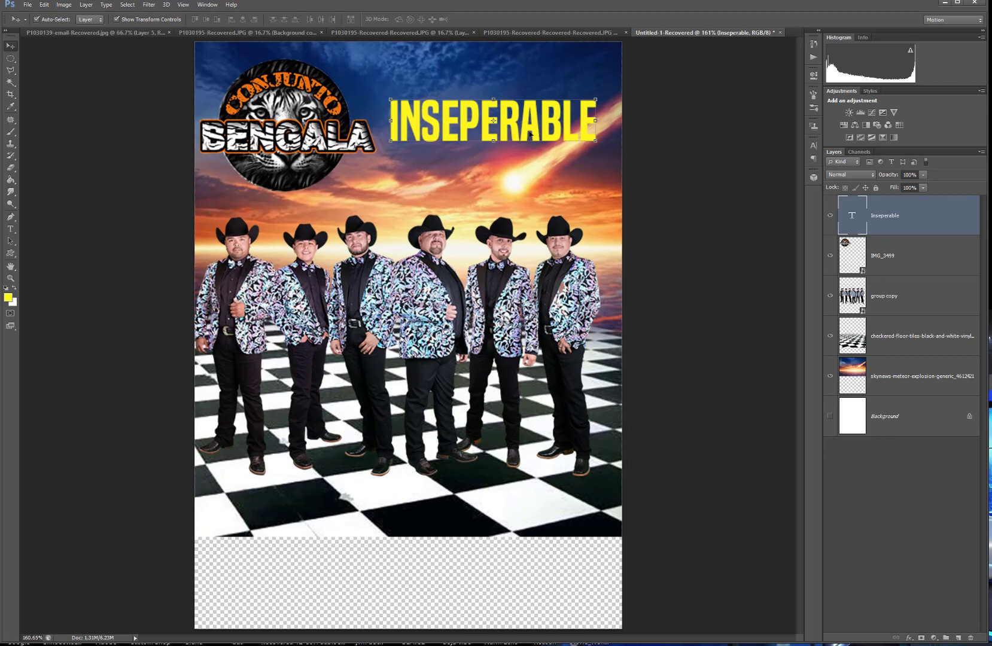
mouse_move(537, 136)
left_mouse_down()
mouse_move(548, 136)
mouse_move(535, 135)
mouse_move(535, 121)
left_mouse_up()
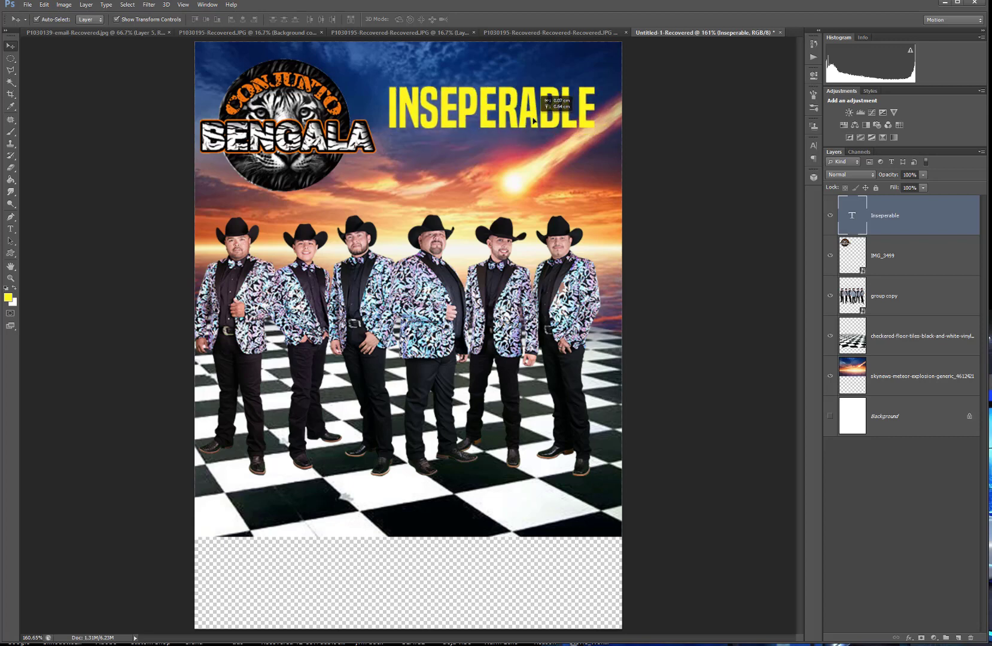
Try left and right alignment on the title text and restore its centre alignment.
left_click(12, 232)
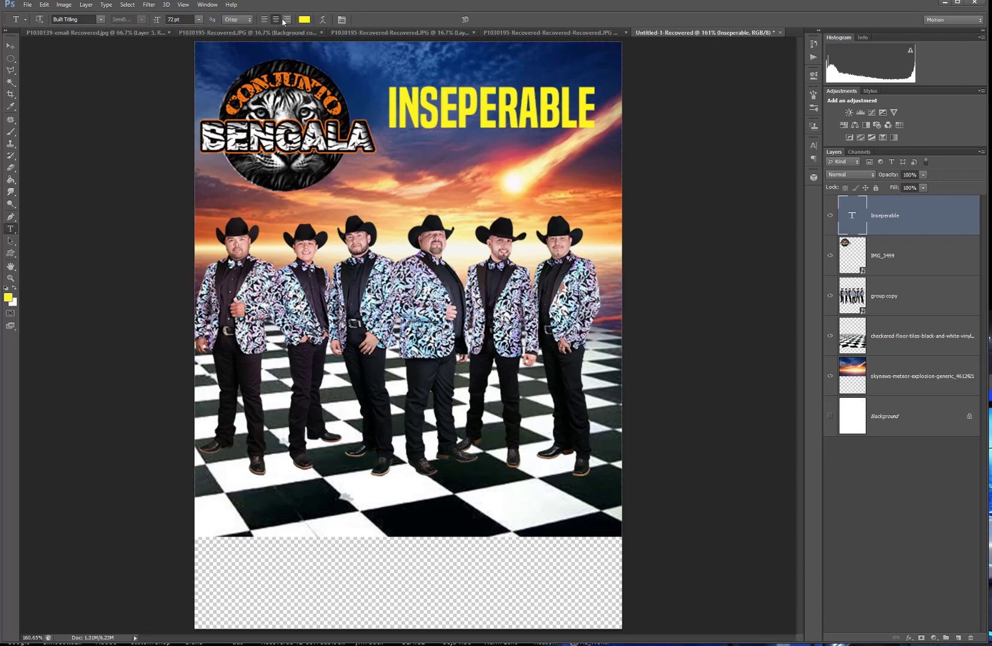
left_click(264, 20)
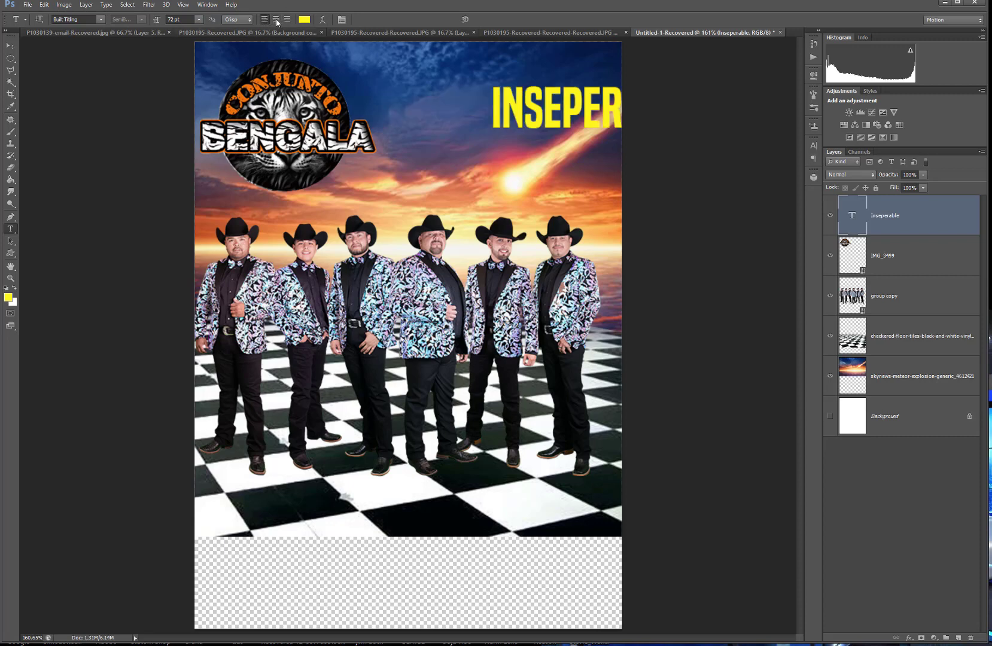
left_click(276, 19)
left_click(288, 19)
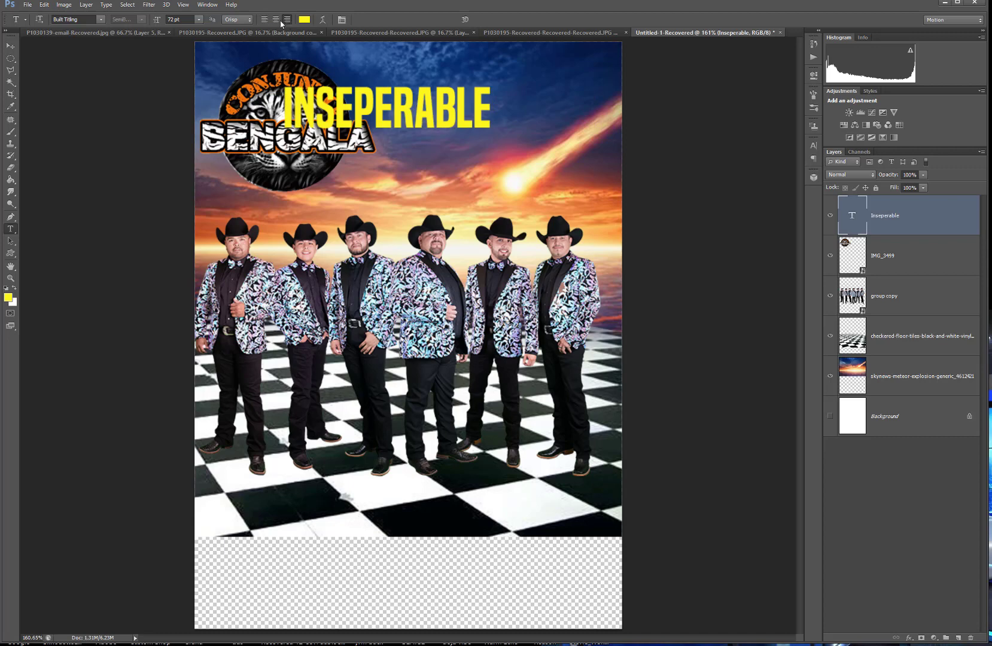
left_click(275, 21)
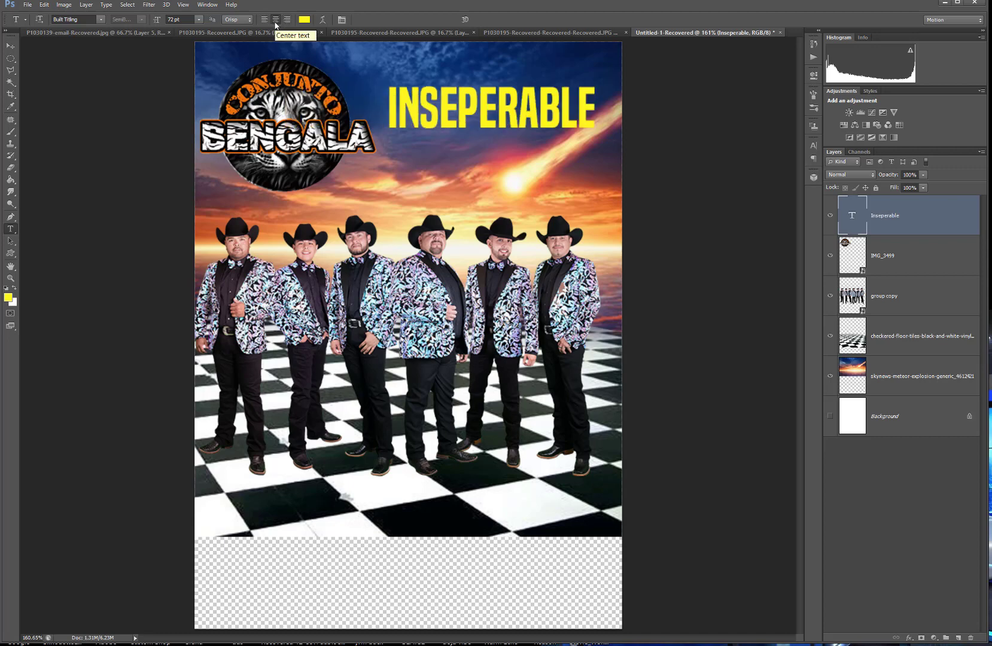
Change the title's text colour from yellow to near-white, fefdfc.
left_click(304, 20)
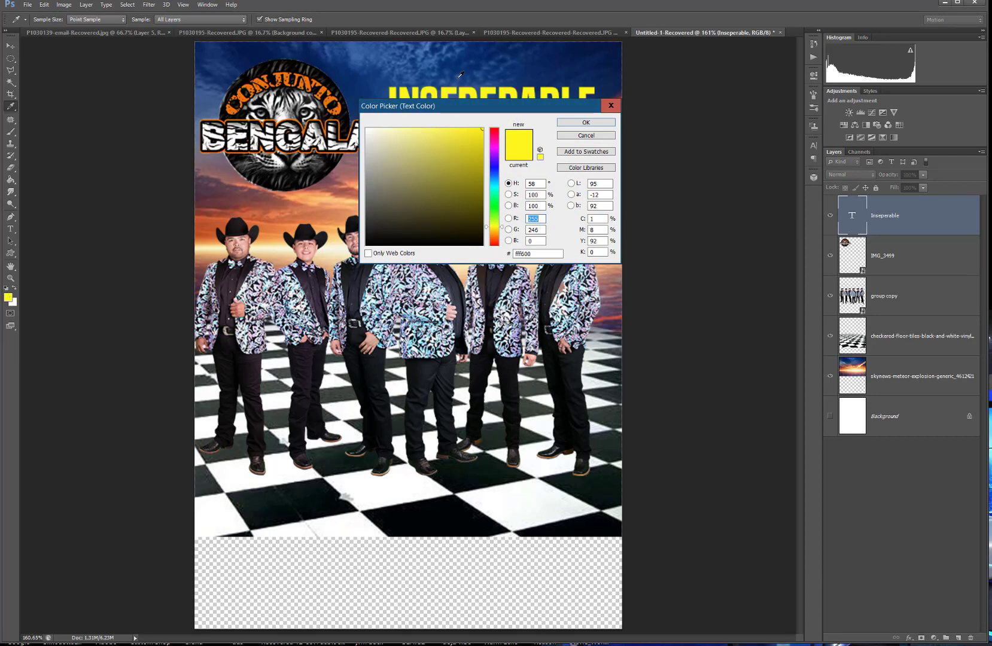
left_click_drag(465, 107, 560, 230)
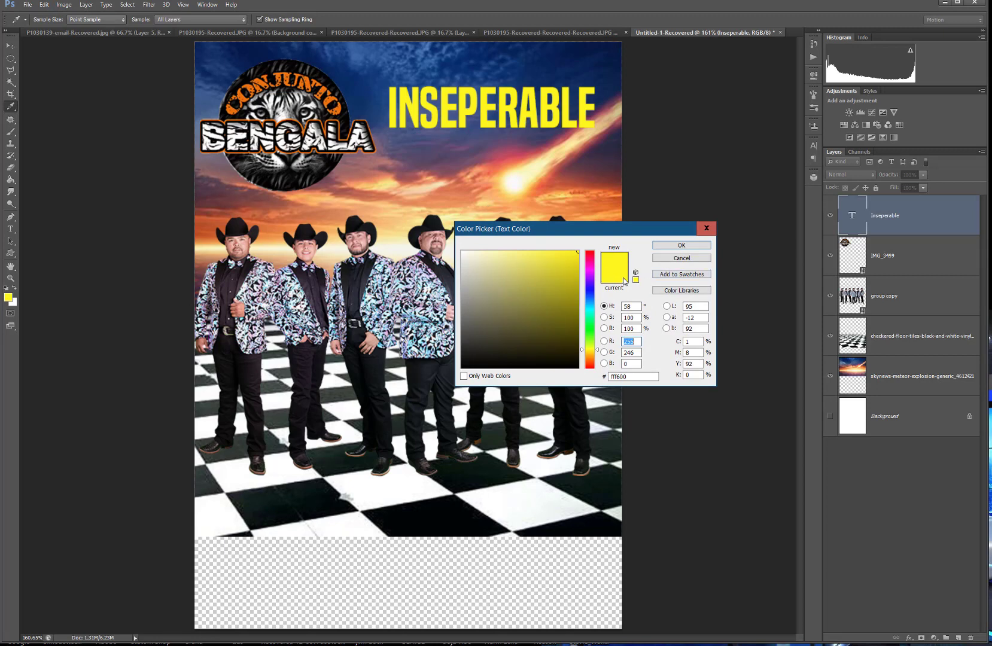
left_click(587, 278)
left_click(587, 320)
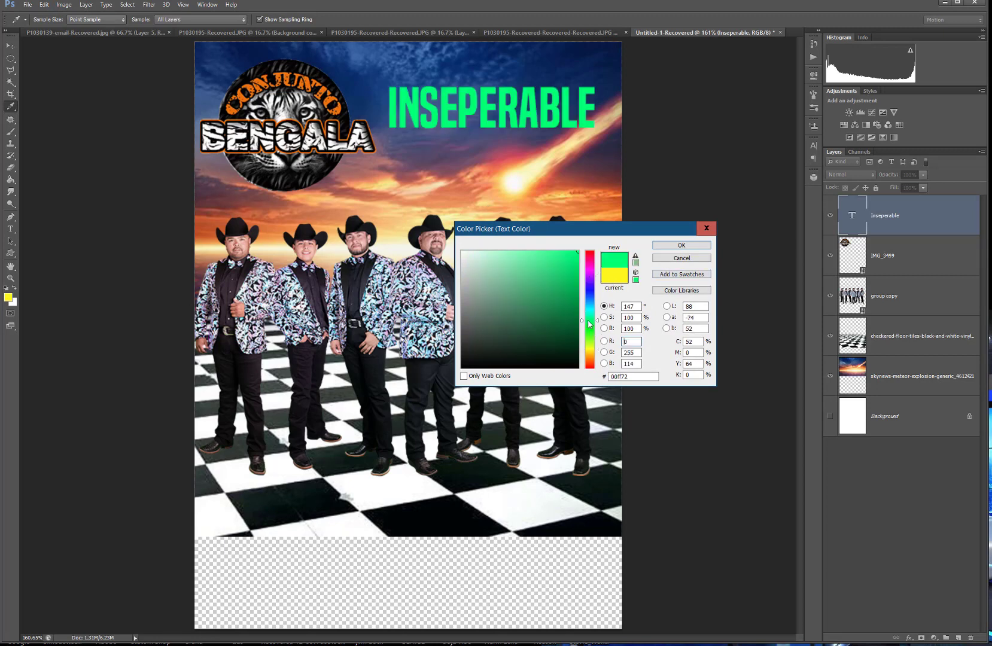
left_click(590, 362)
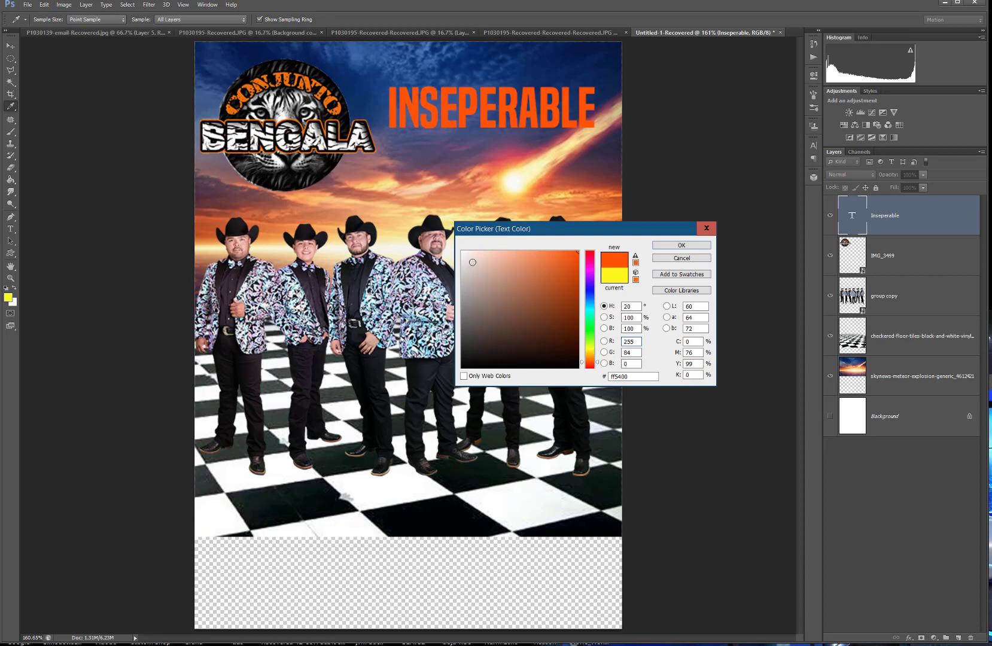
left_click(463, 251)
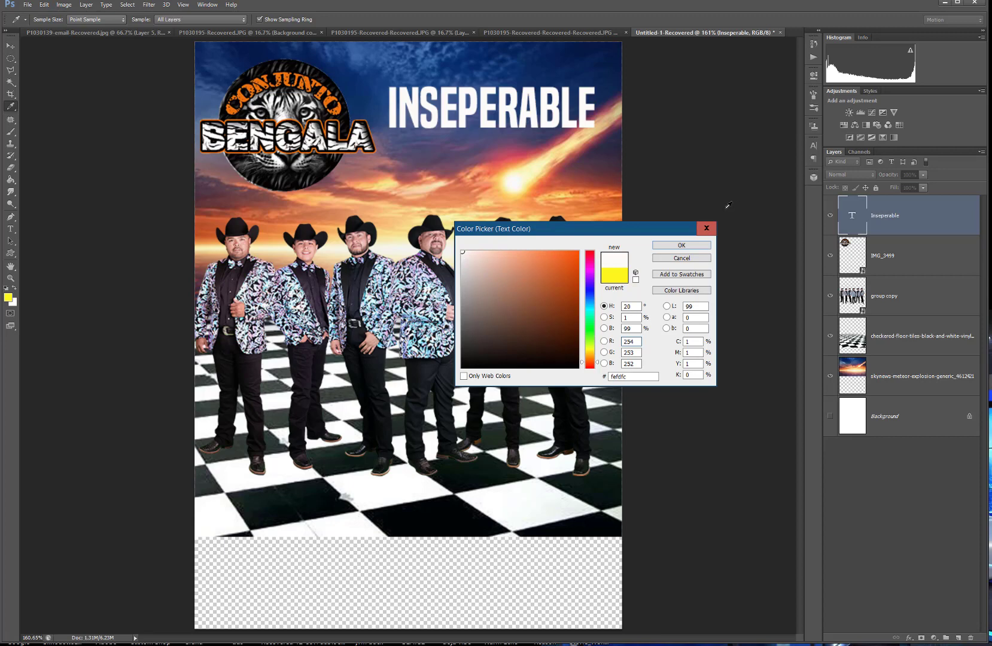
left_click(682, 245)
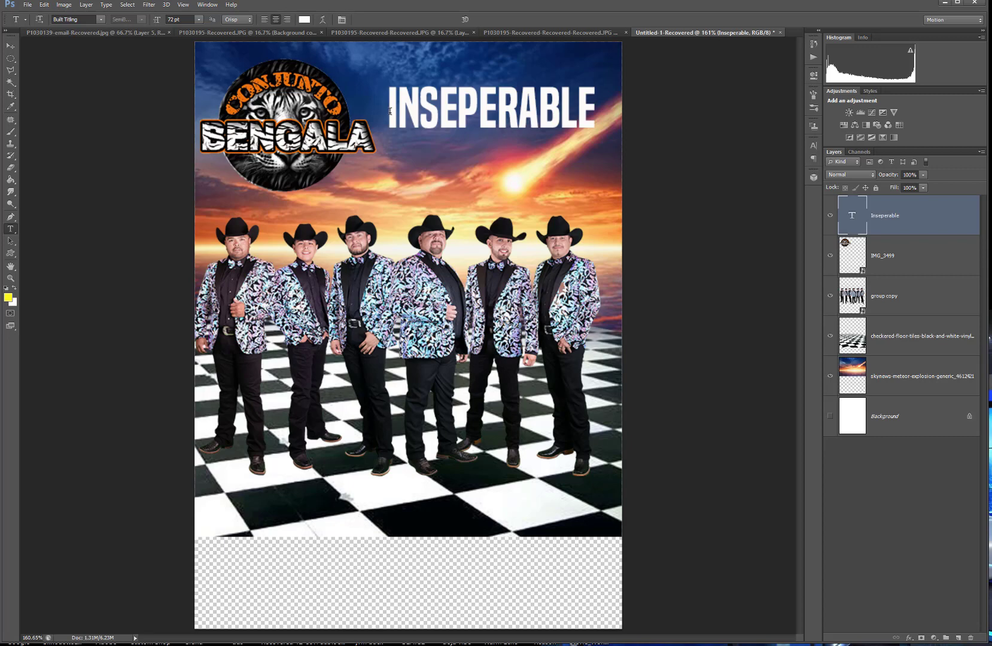
mouse_move(389, 110)
left_mouse_down()
mouse_move(459, 114)
mouse_move(376, 119)
left_mouse_up()
left_click(11, 47)
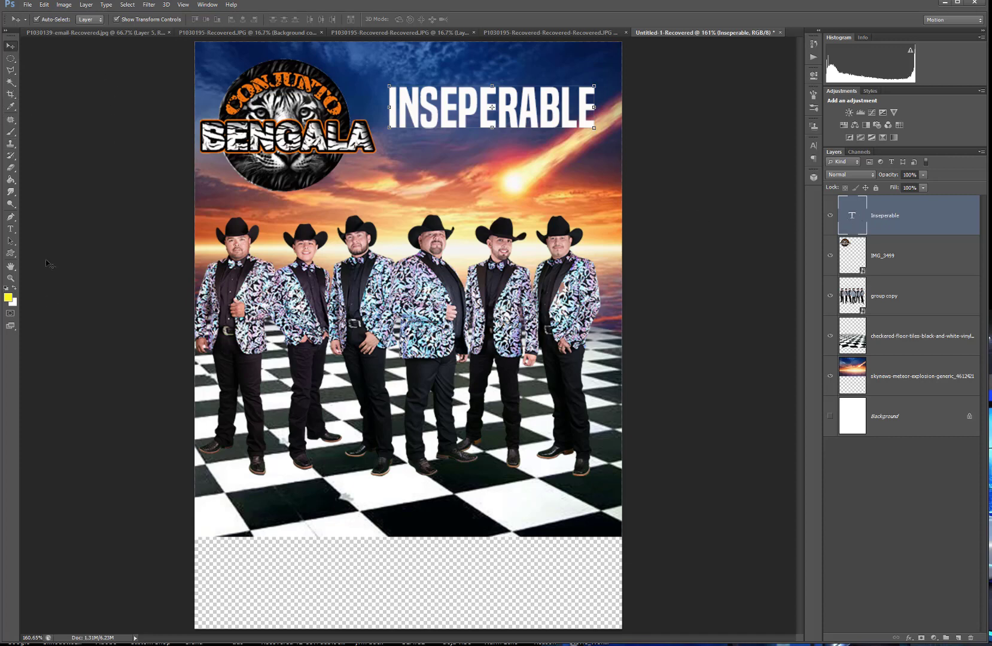
left_click(11, 230)
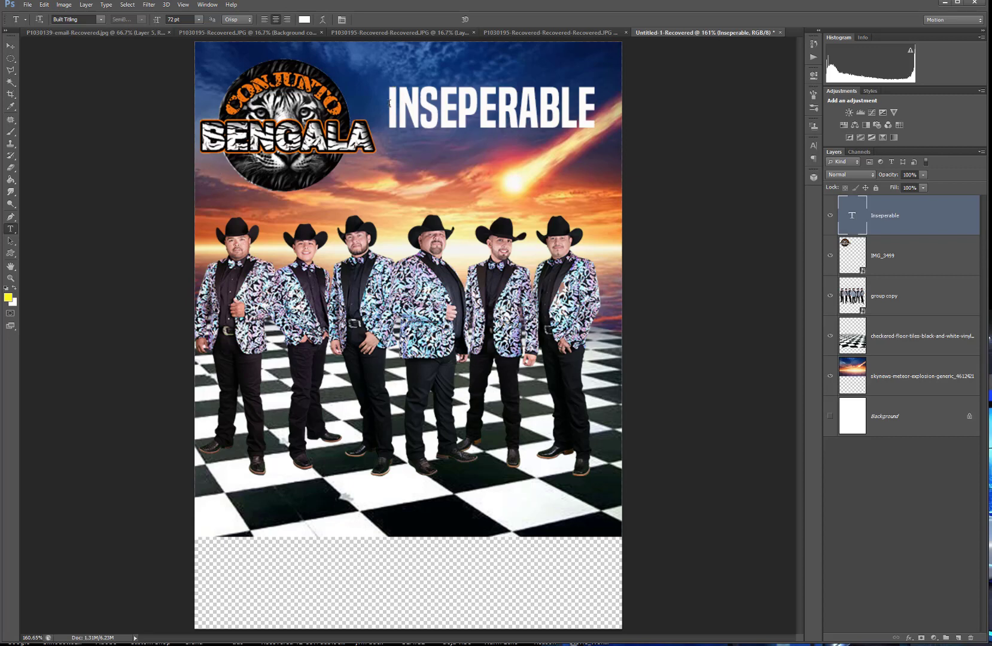
left_click_drag(389, 102, 386, 130)
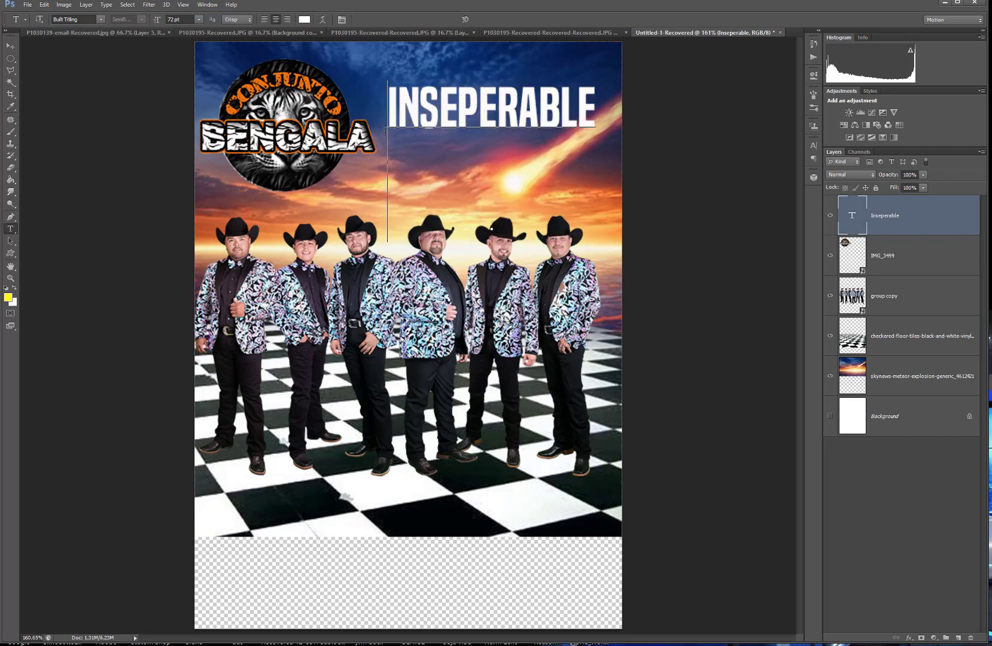
left_click(386, 130)
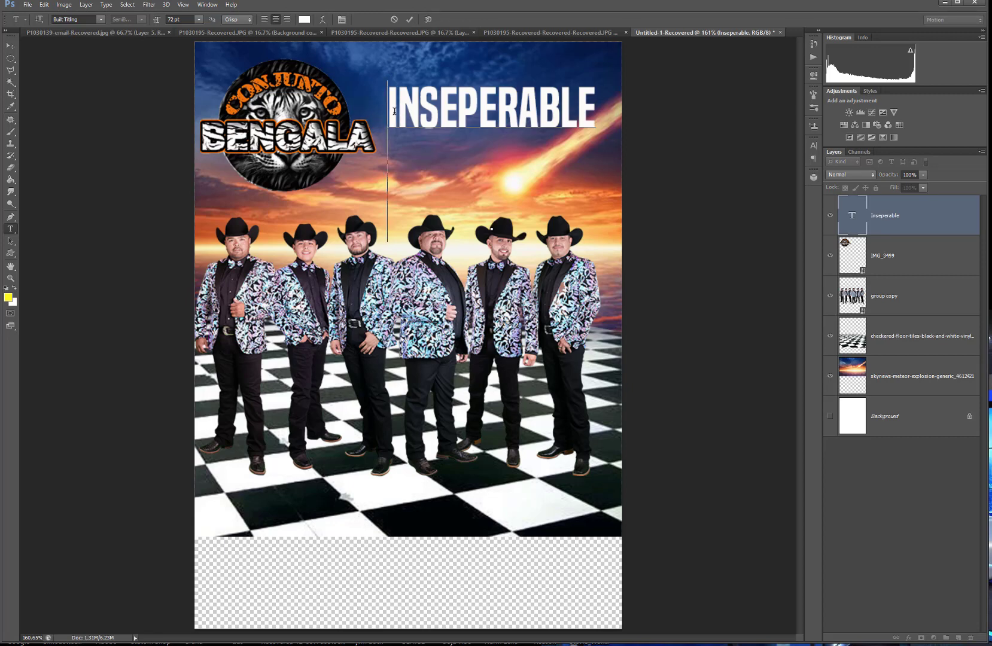
left_click(11, 45)
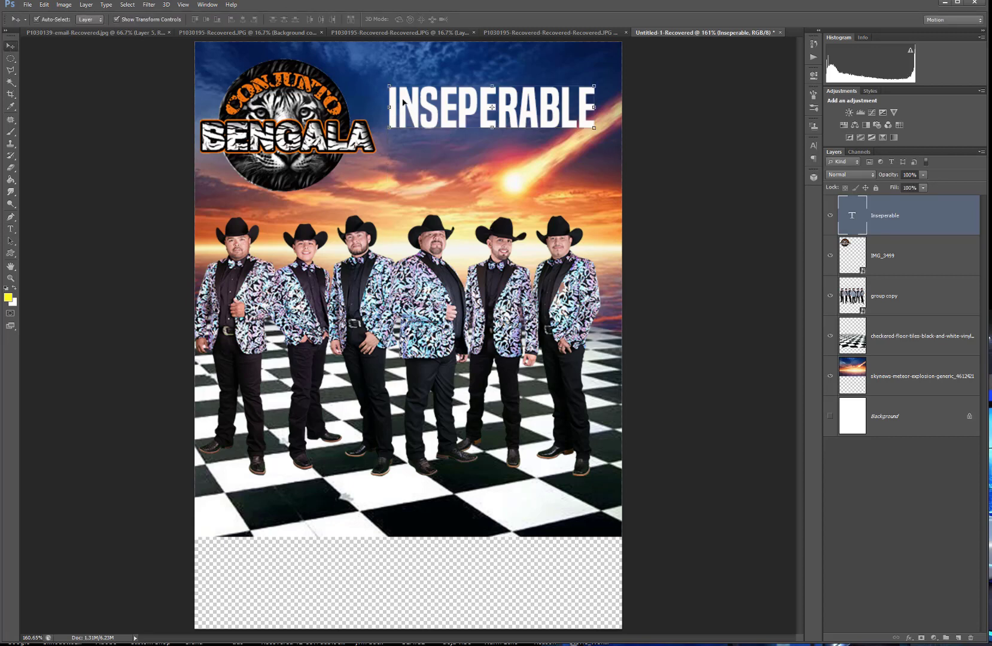
key("l")
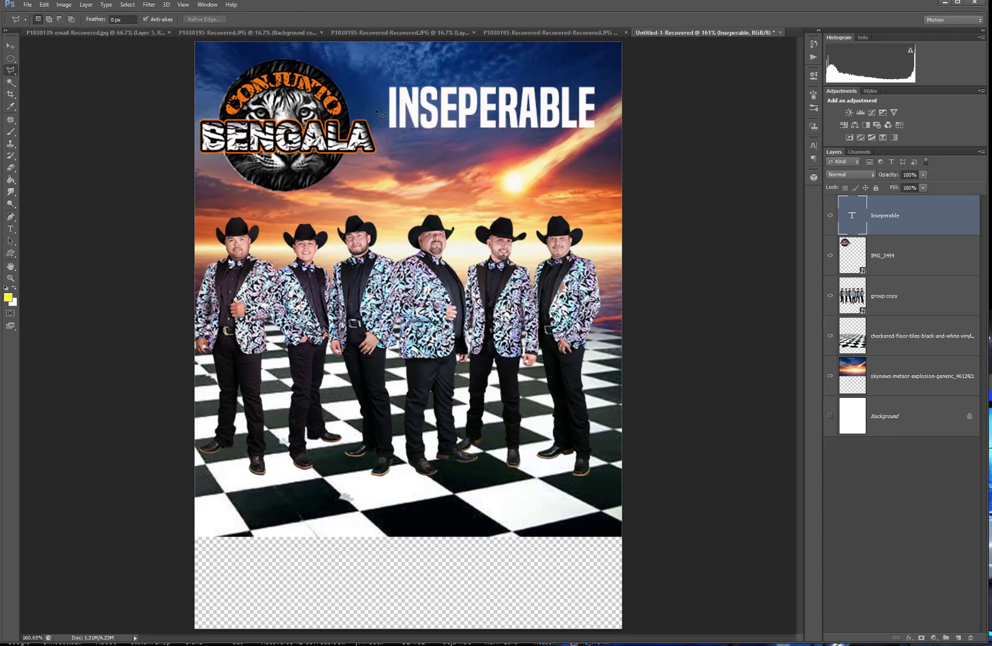
Select the whole title text, try the Chamilla Kids font on it, and set the font to Chaparral Pro.
left_click(8, 230)
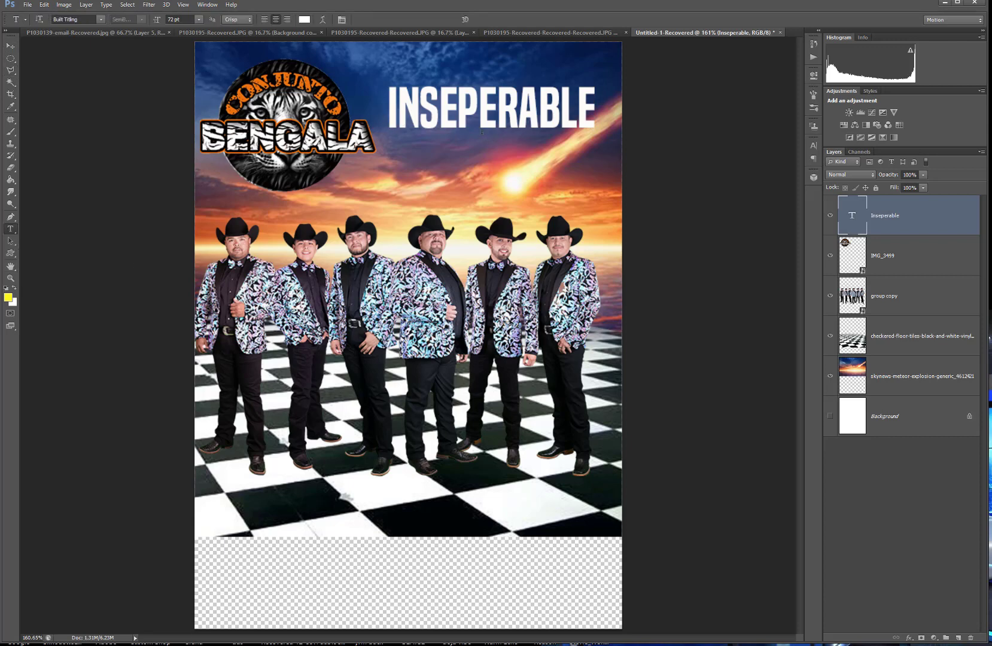
left_click_drag(390, 109, 595, 112)
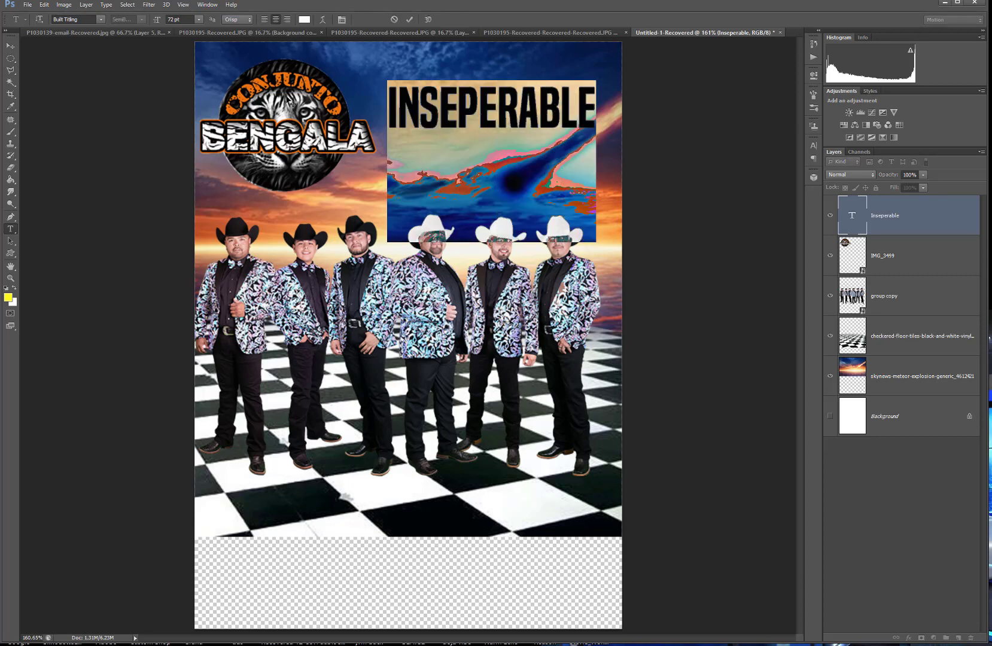
left_click(101, 21)
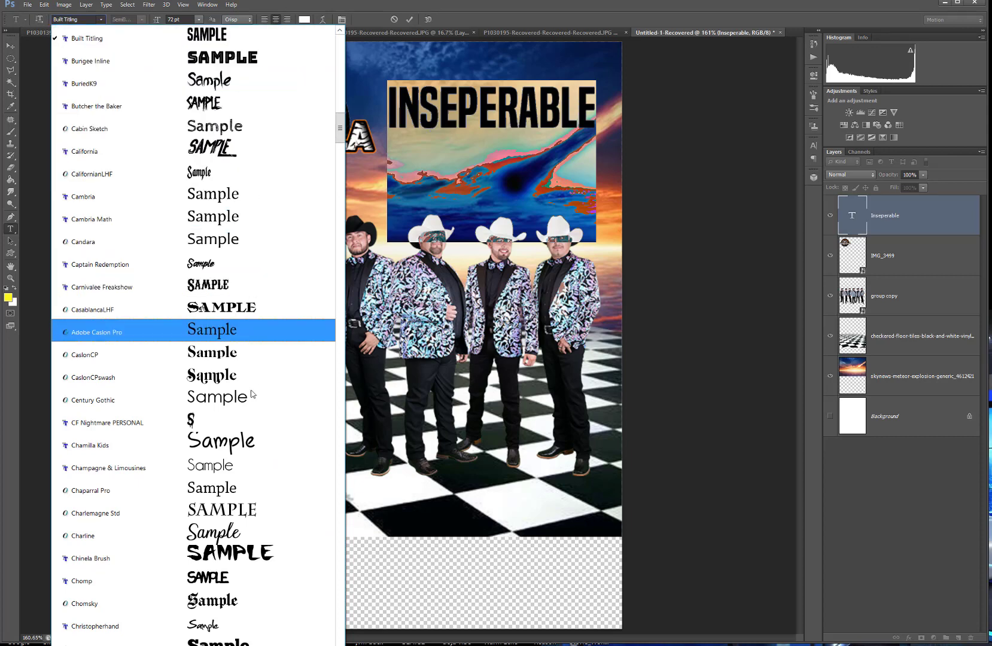
left_click(247, 445)
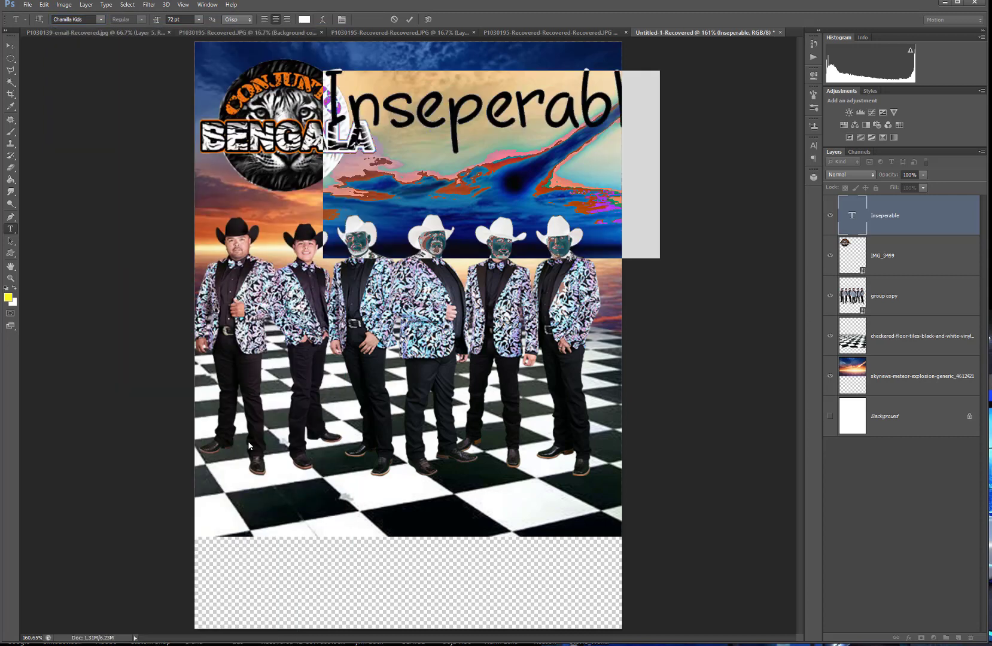
left_click(100, 19)
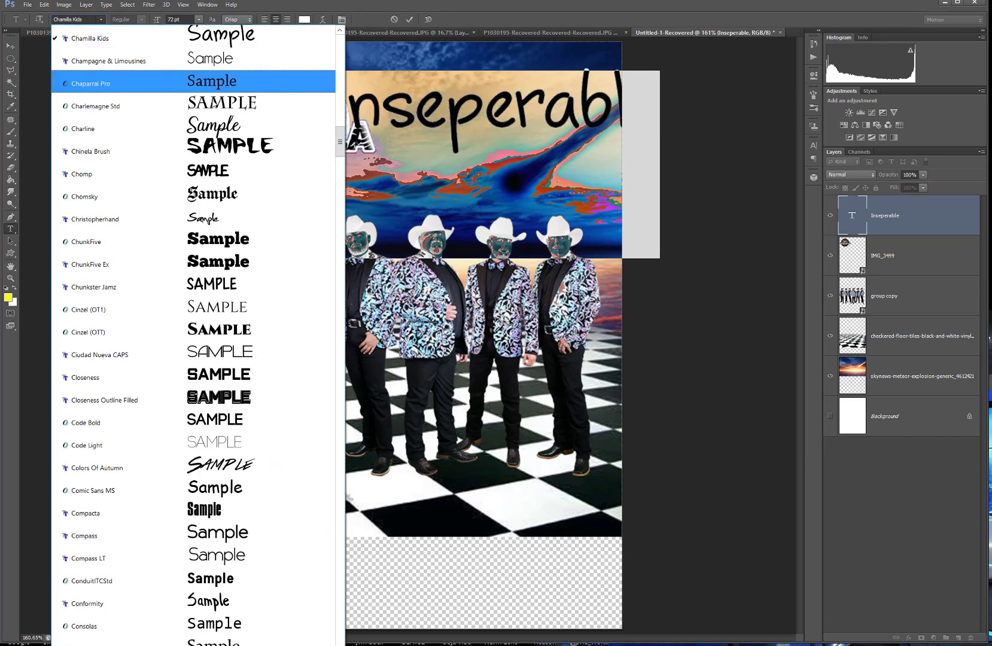
left_click(246, 87)
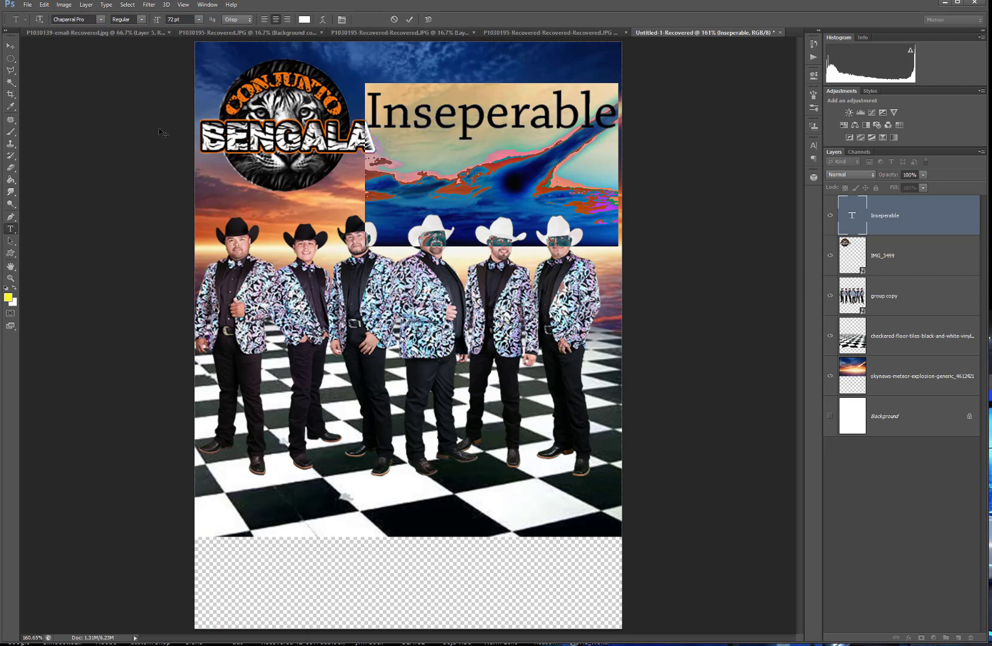
left_click(101, 20)
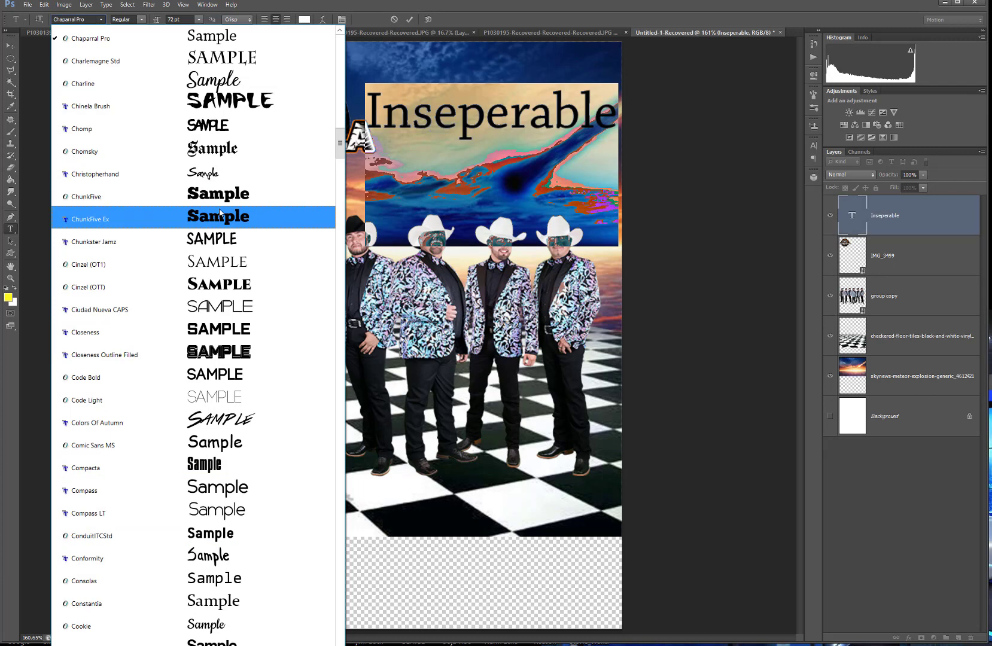
left_click(189, 16)
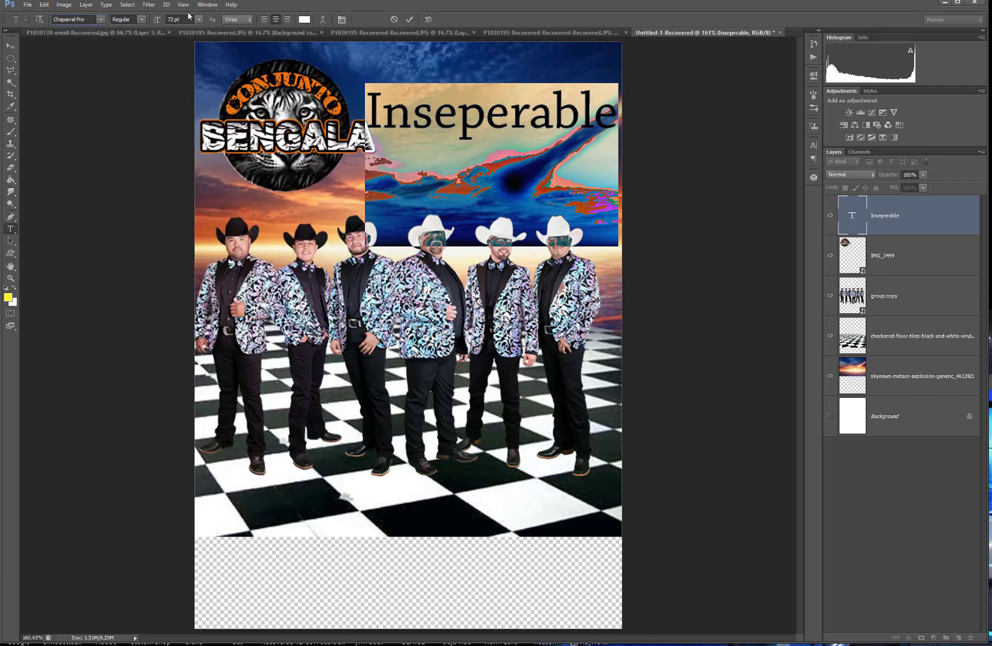
left_click(107, 6)
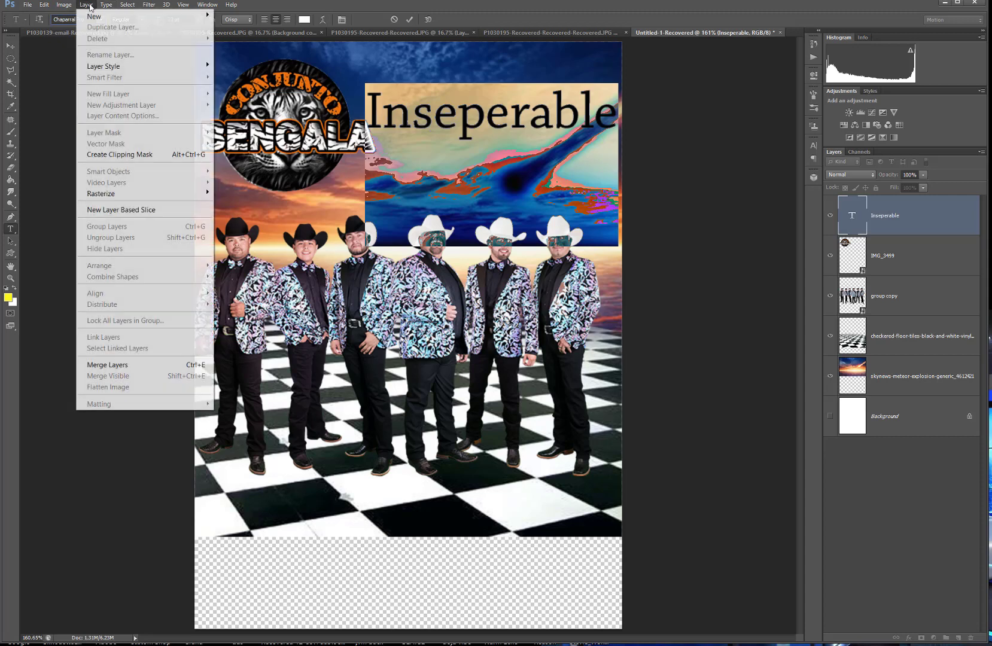
mouse_move(126, 6)
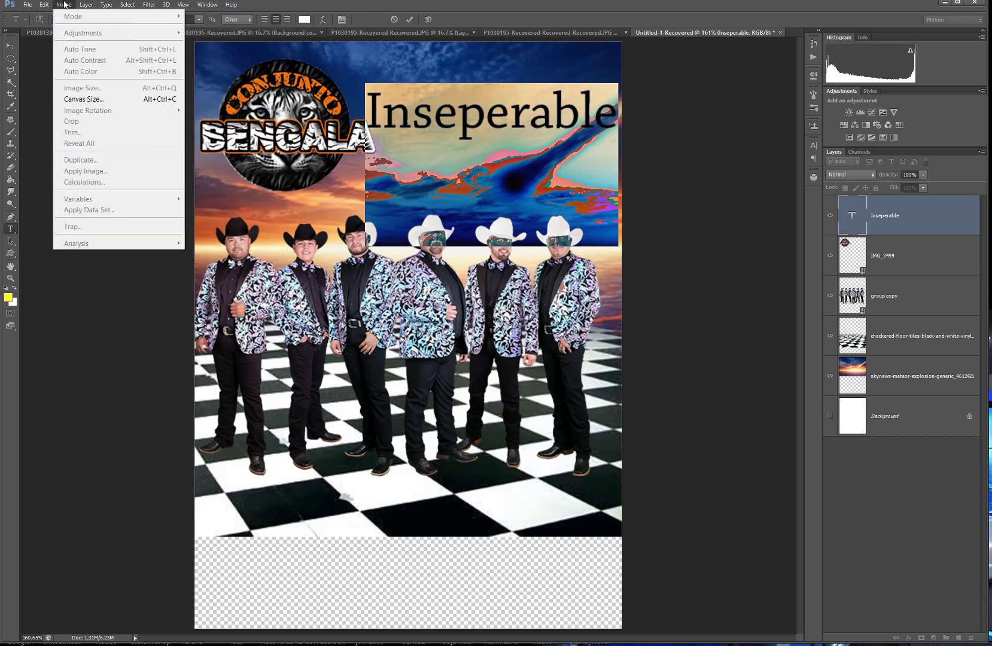
mouse_move(64, 5)
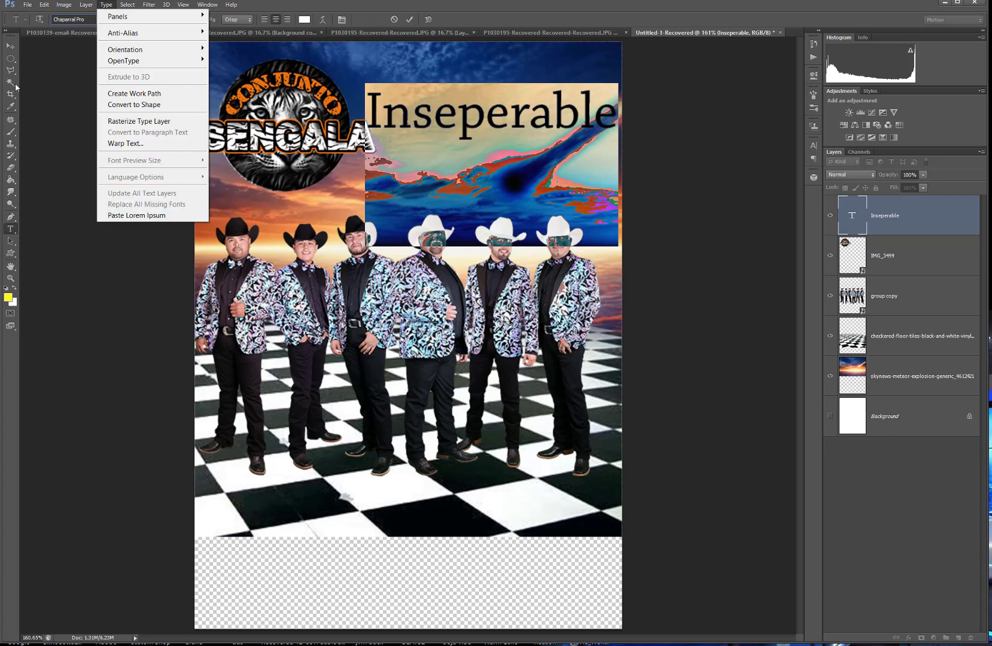
left_click(68, 79)
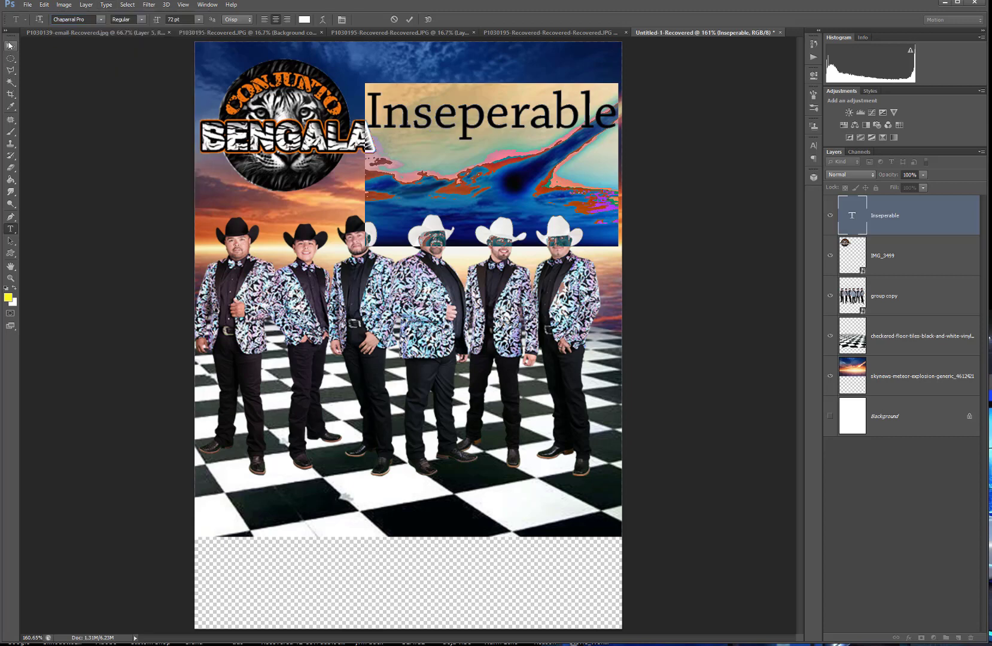
Commit the title's font change and reselect the Inseperable text layer after briefly selecting the logo layer.
left_click(10, 46)
left_click(894, 255)
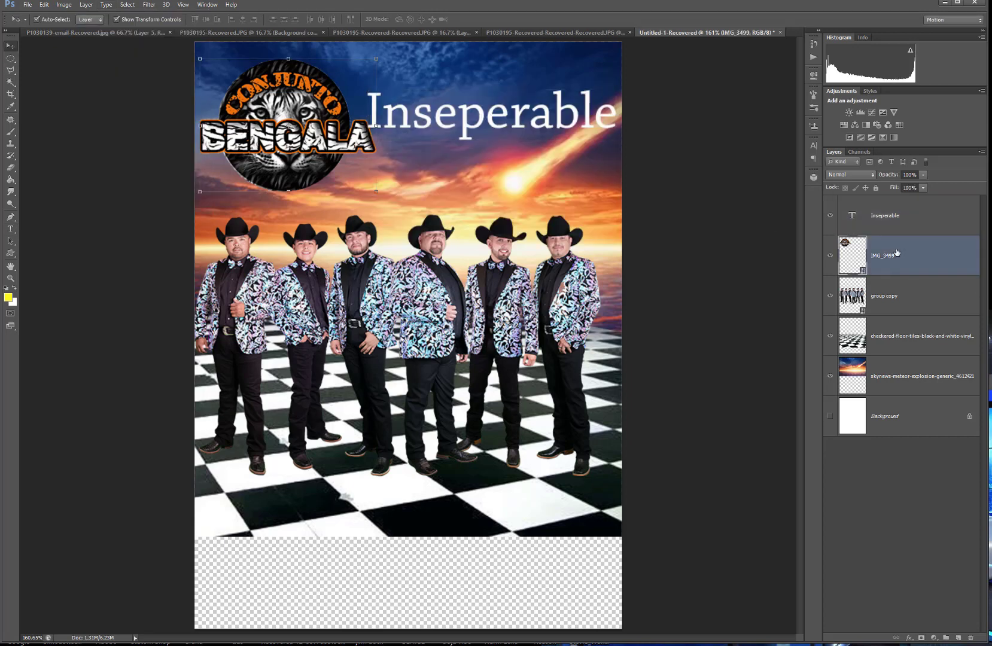
left_click(106, 5)
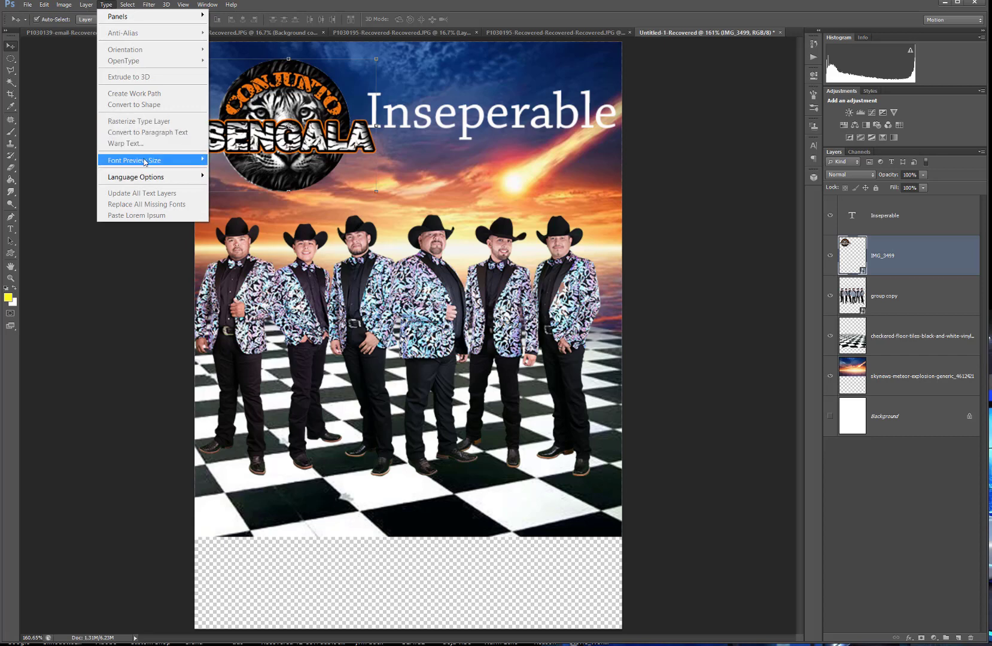
mouse_move(146, 162)
left_click(911, 216)
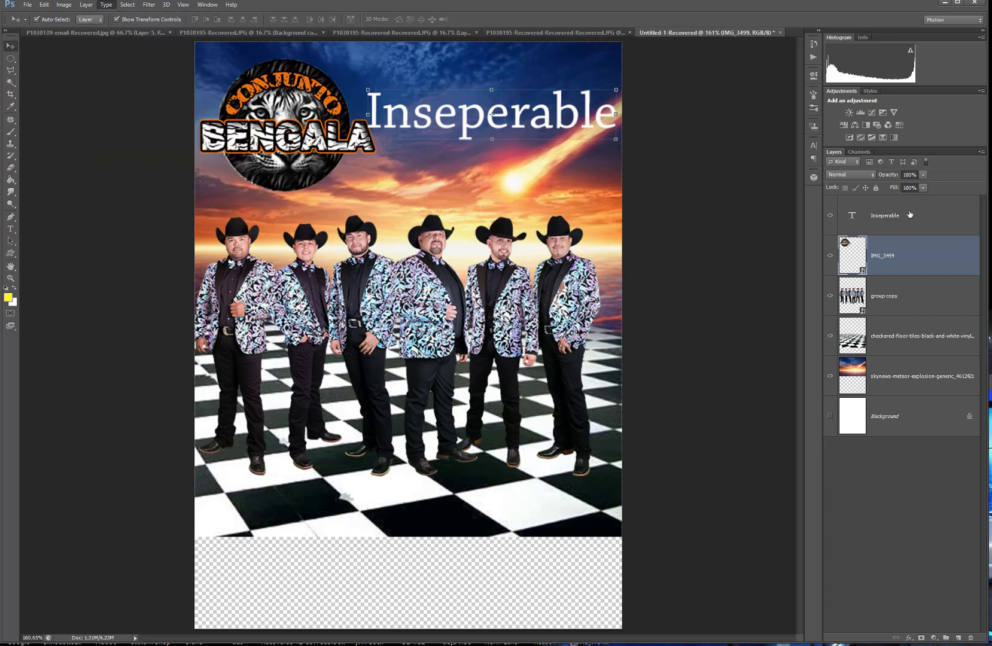
left_click(900, 219)
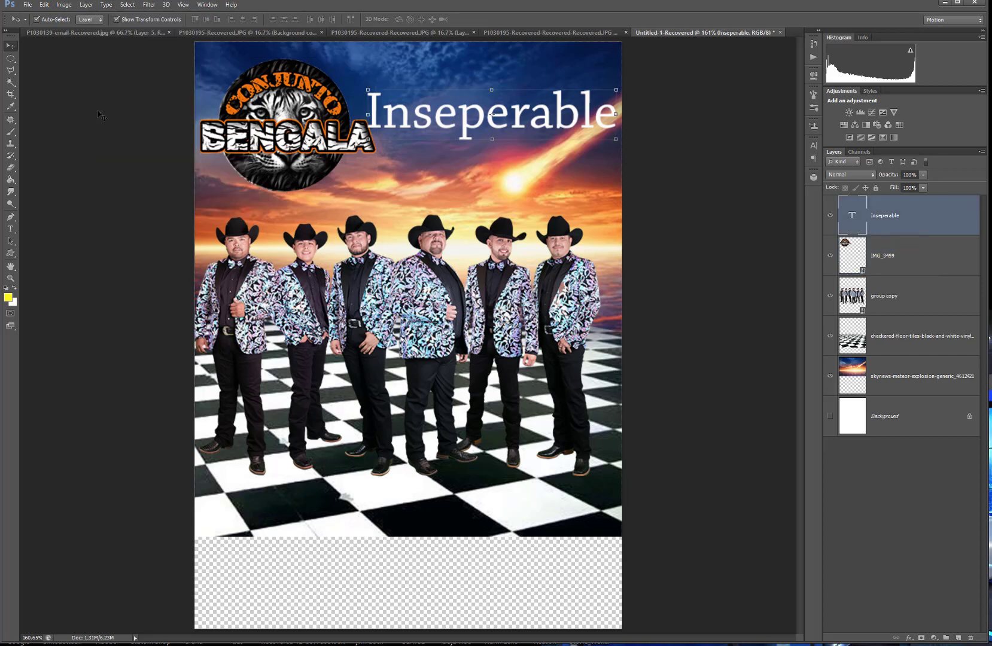
left_click(105, 5)
mouse_move(131, 161)
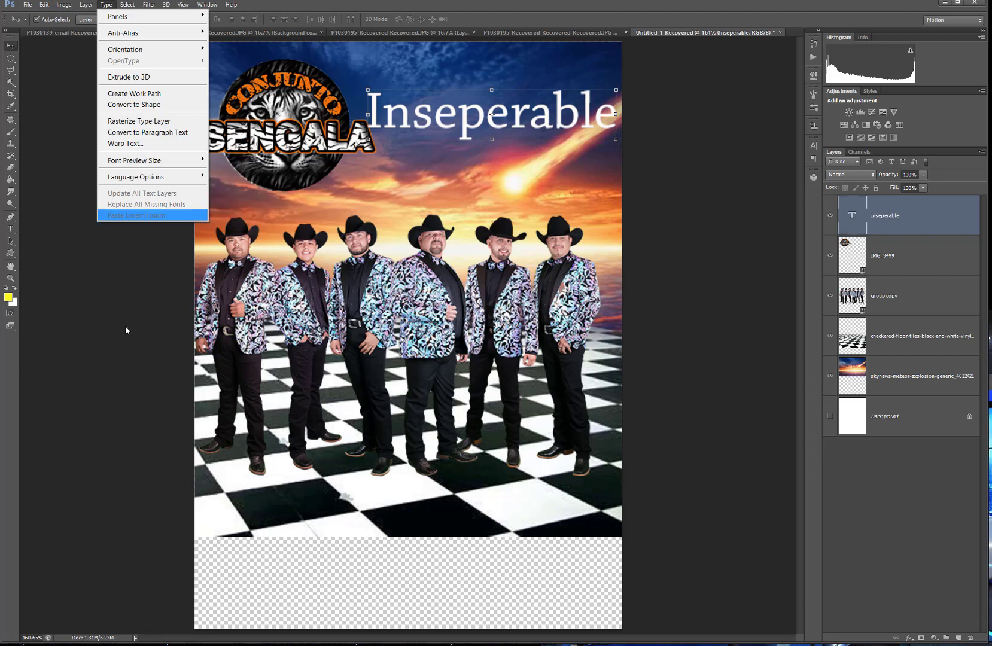
left_click(110, 305)
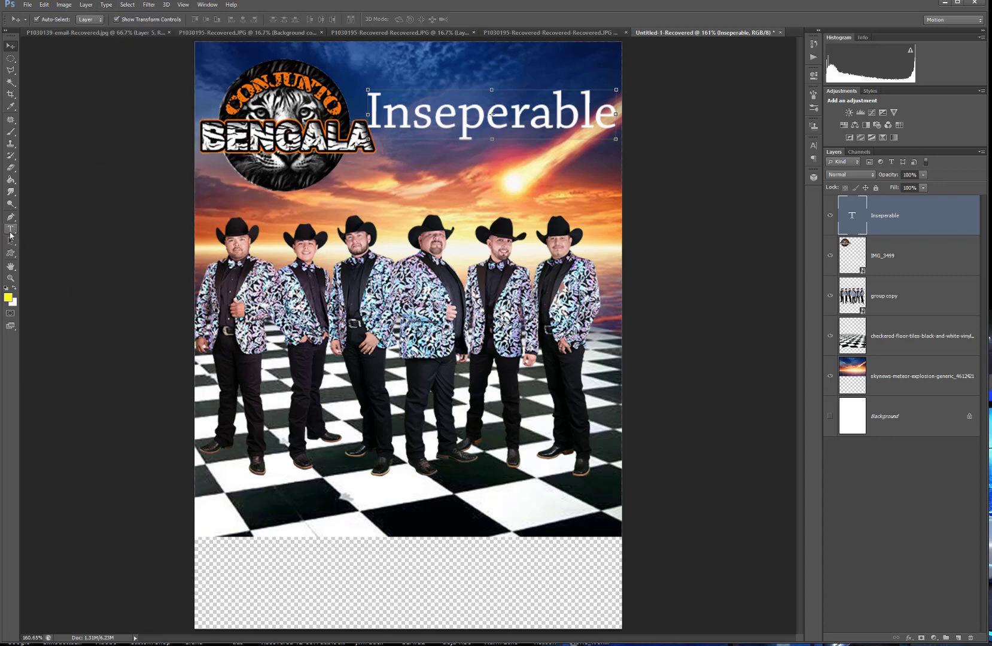
left_click(10, 229)
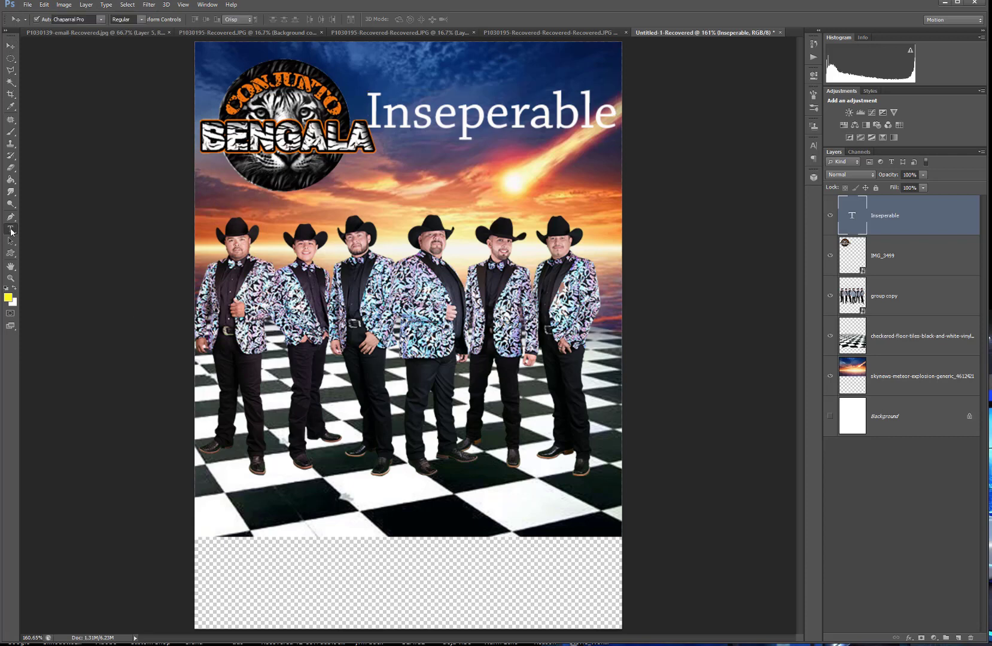
left_click(106, 4)
left_click(404, 113)
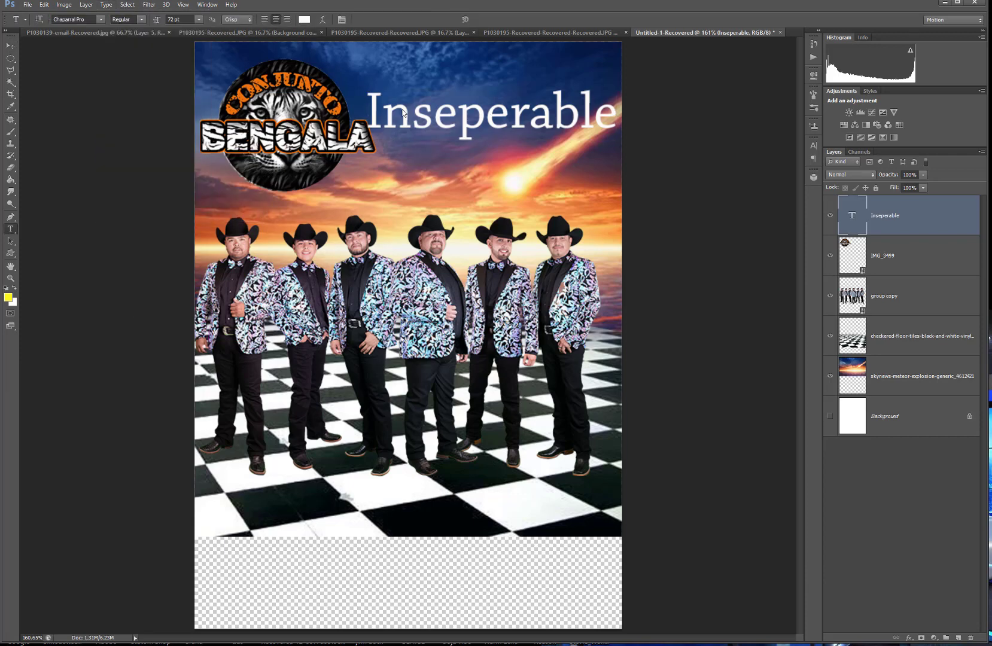
left_click(373, 114)
left_click_drag(373, 115, 618, 115)
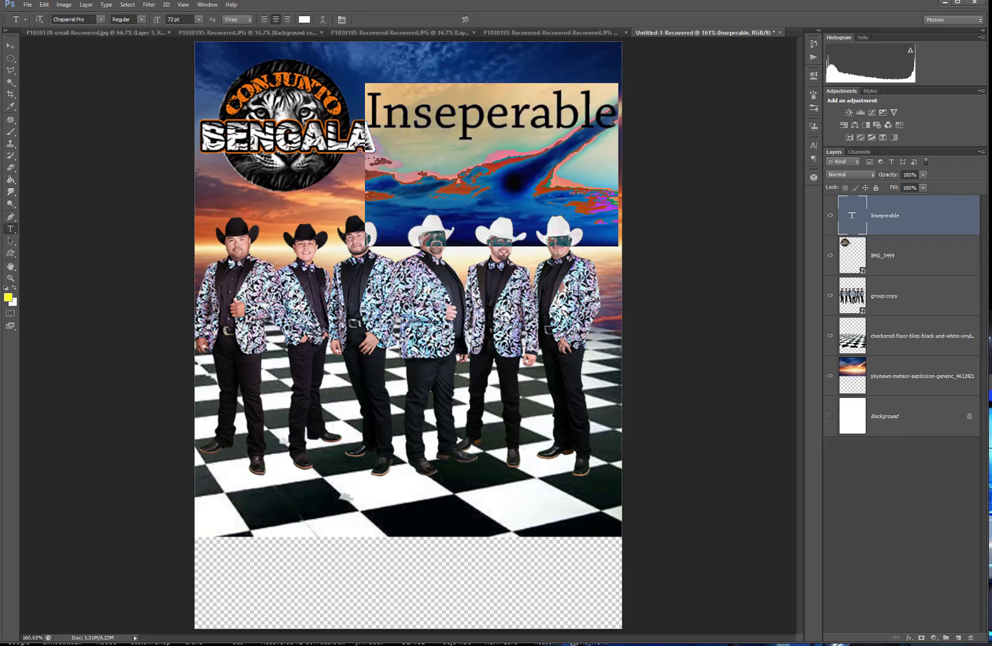
left_click(106, 4)
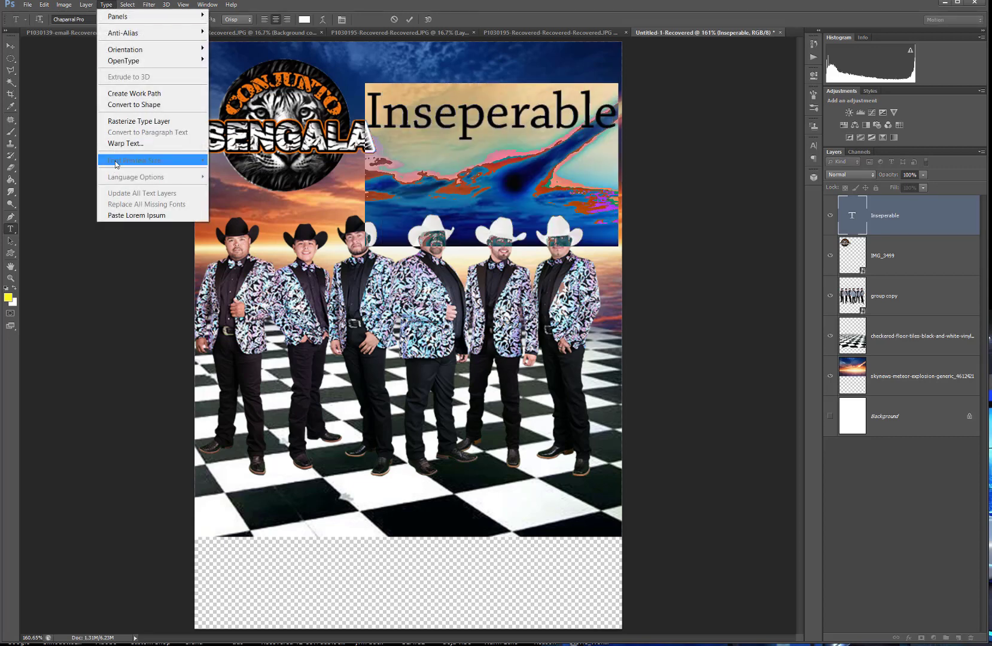
key("Escape")
left_click(10, 45)
left_click(726, 136)
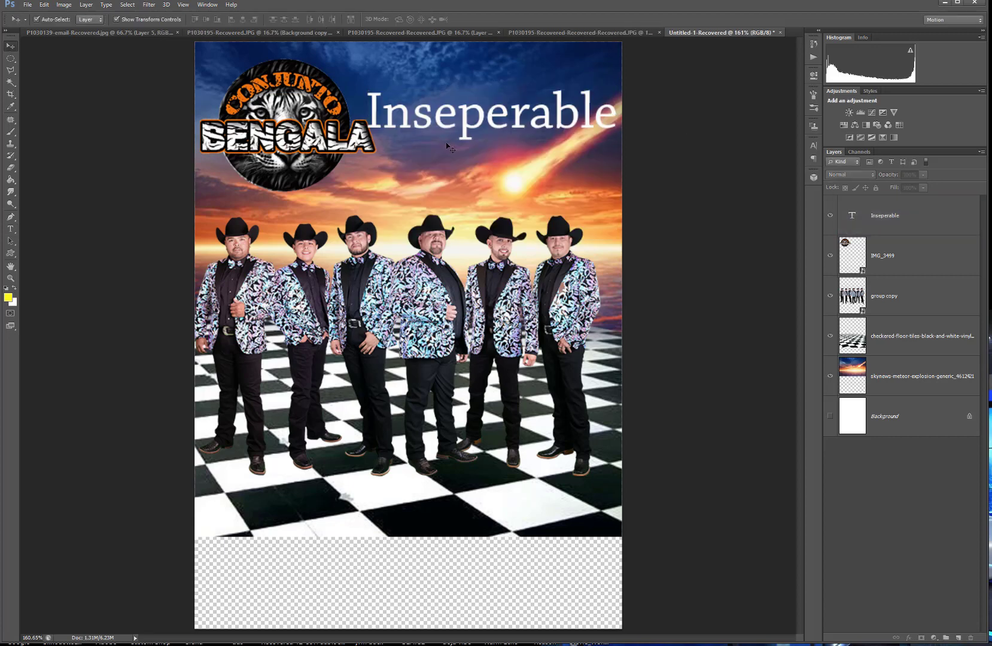
Set the font preview size to Small and check the samples in the font list.
left_click(105, 5)
mouse_move(117, 161)
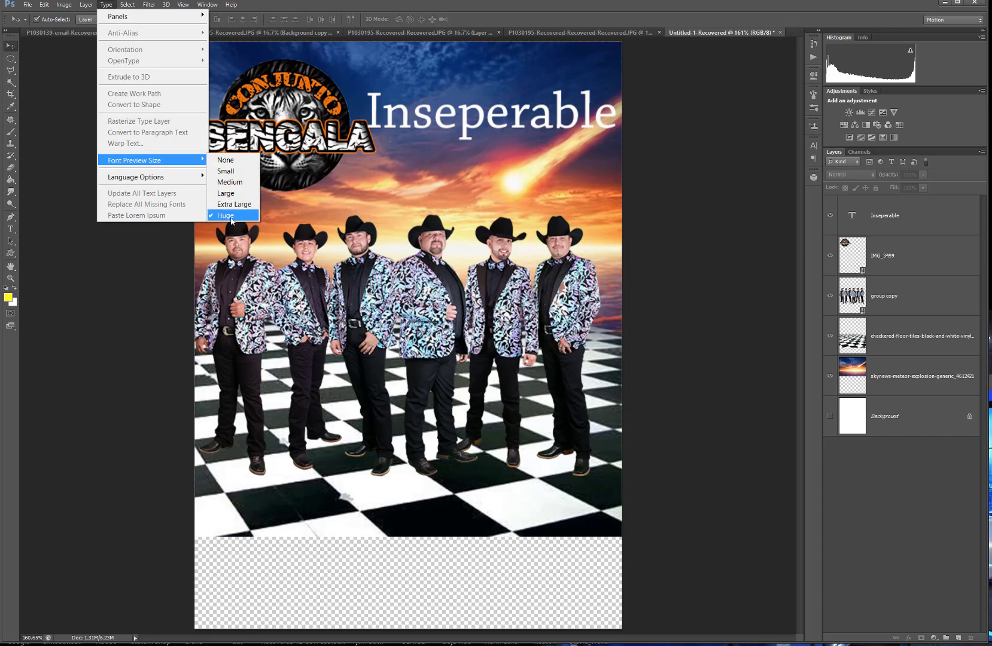
left_click(227, 171)
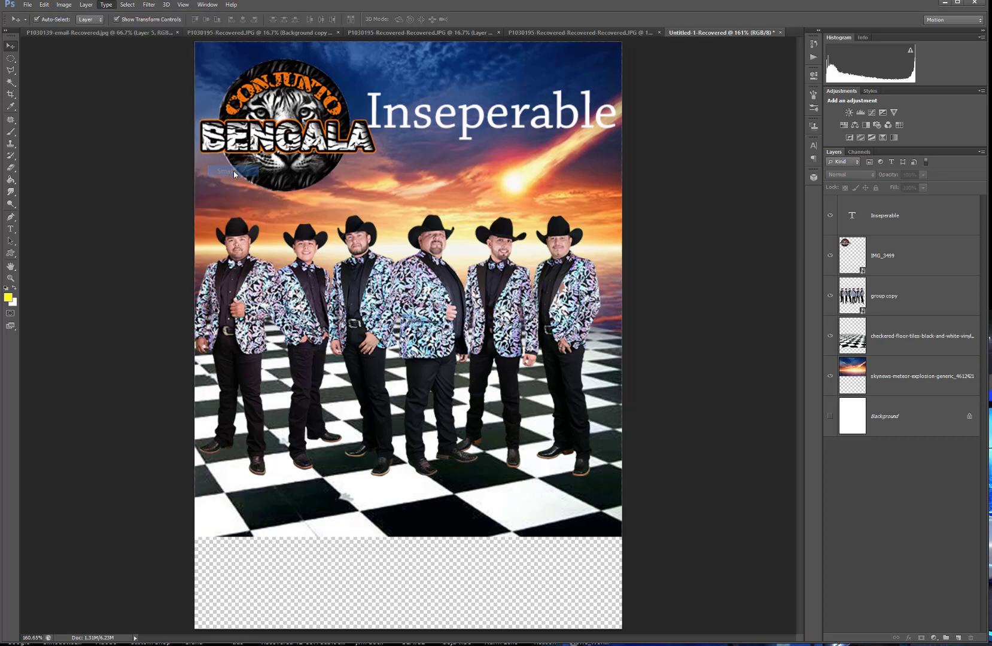
left_click(10, 229)
left_click(100, 21)
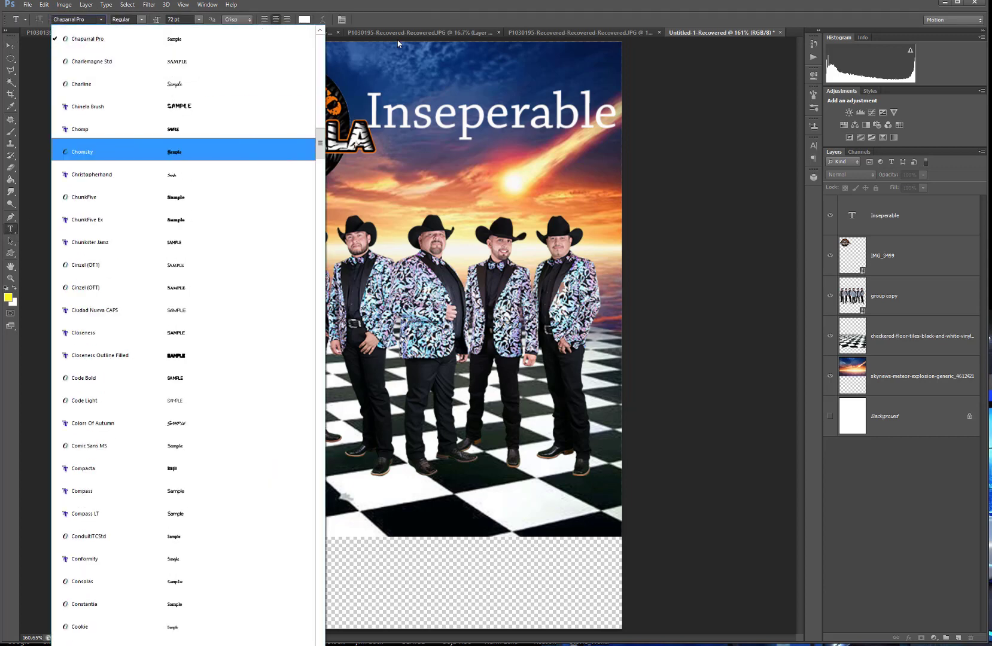
left_click(403, 3)
Set the font preview size to Huge.
left_click(103, 5)
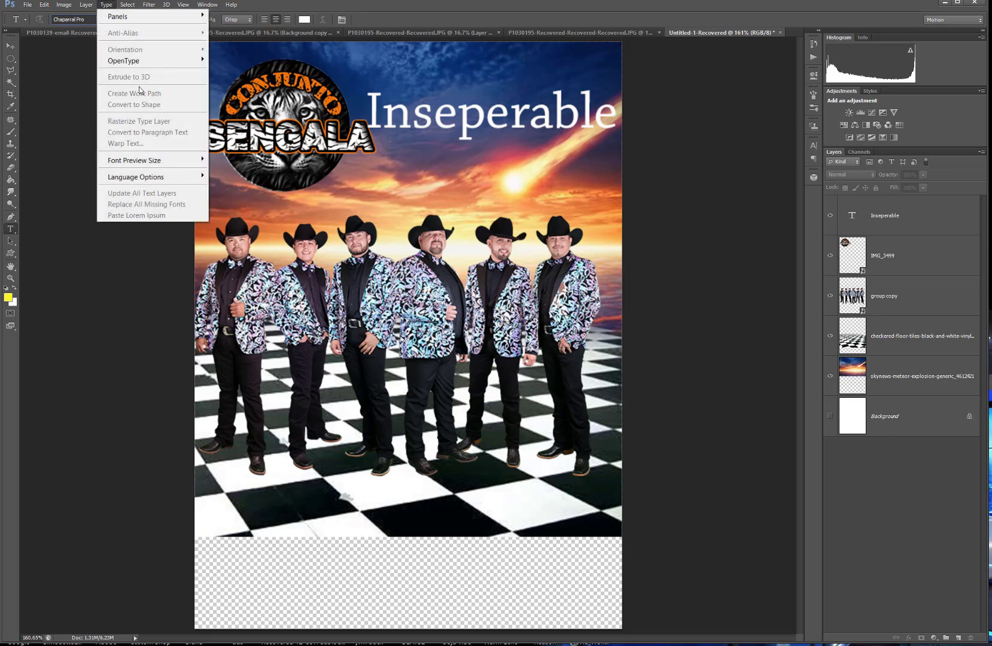
mouse_move(192, 170)
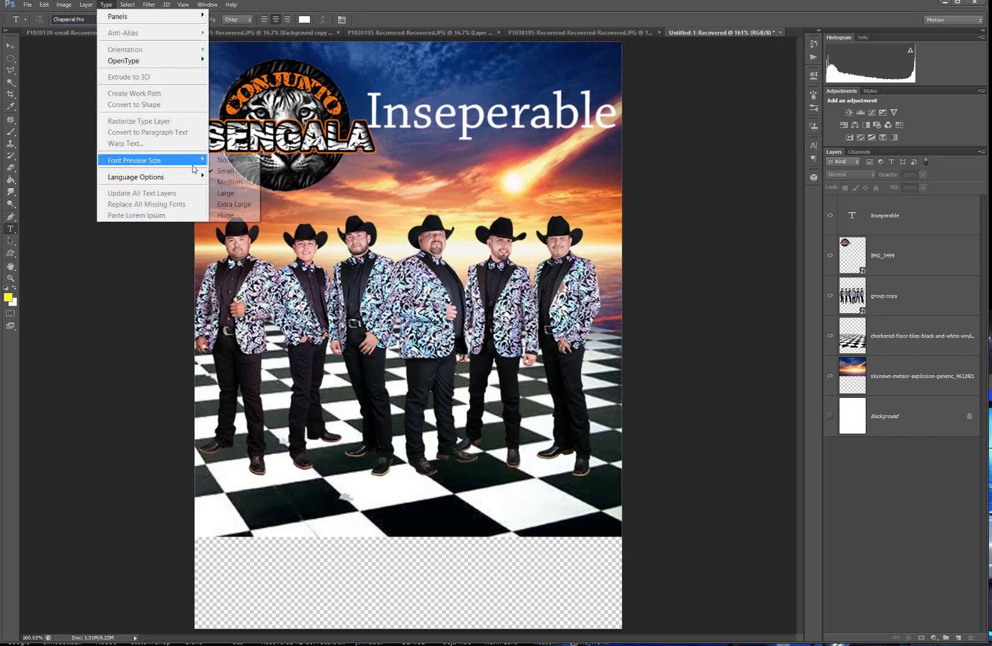
left_click(239, 215)
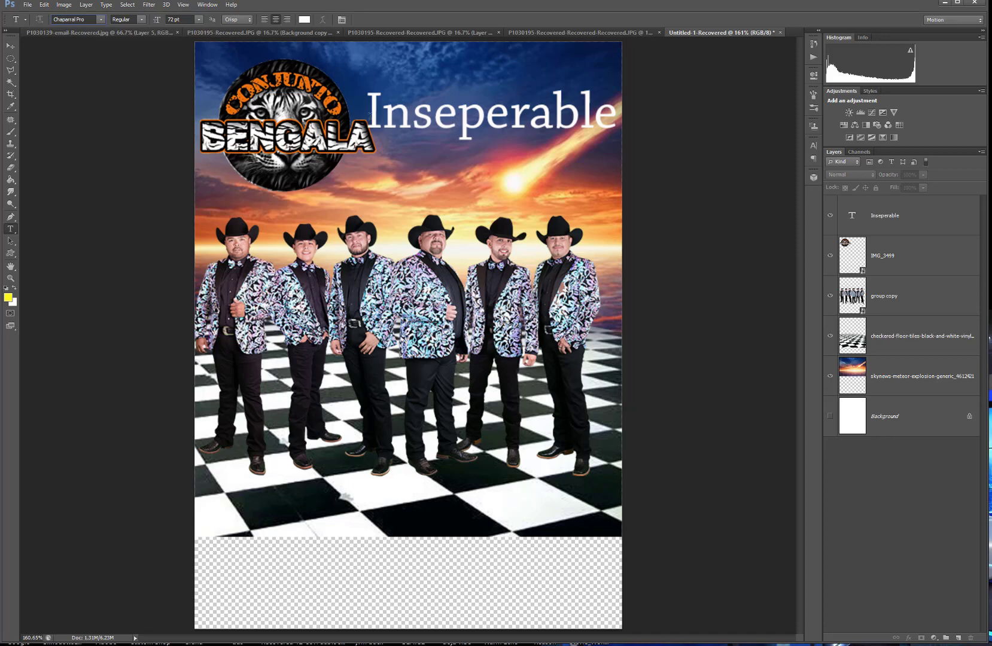
Select the whole title text, browse the font samples from the start of the list, and switch to the reference cover document.
left_click_drag(369, 116, 620, 114)
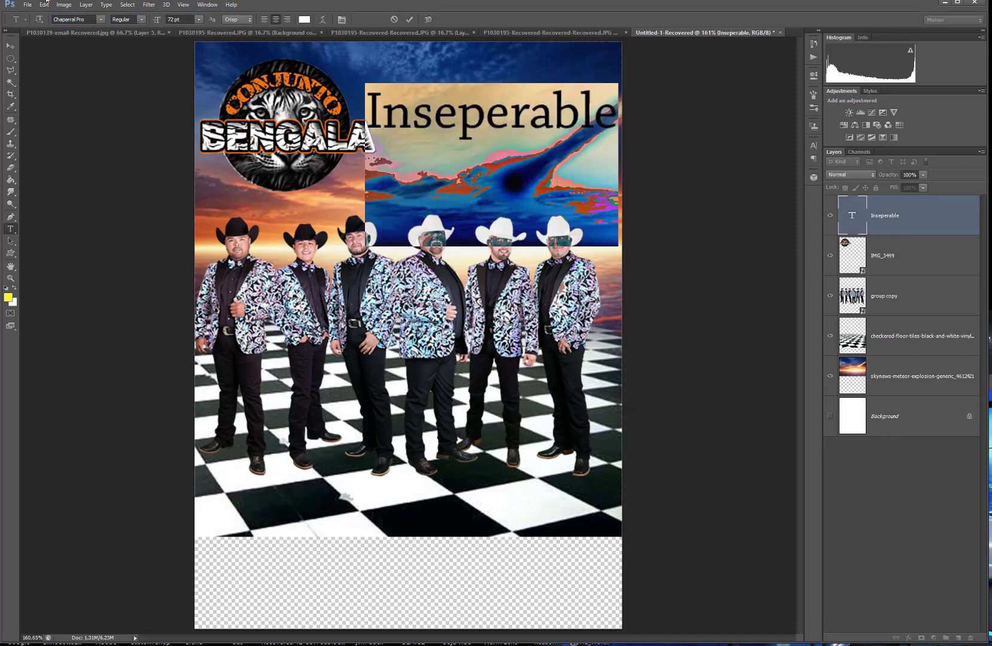
left_click(101, 20)
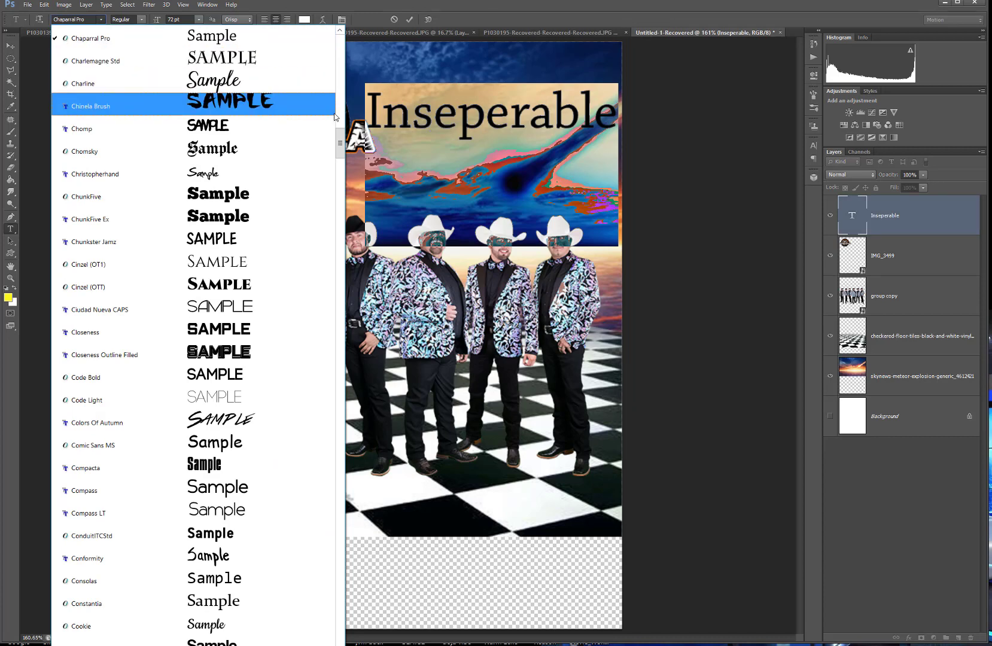
left_click_drag(341, 145, 346, 48)
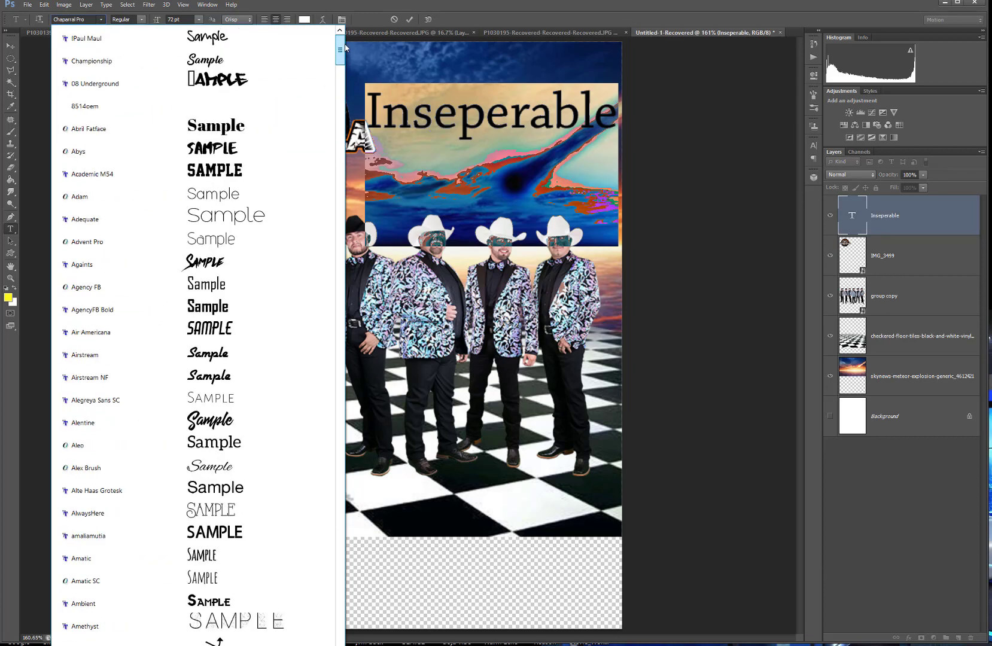
key("Escape")
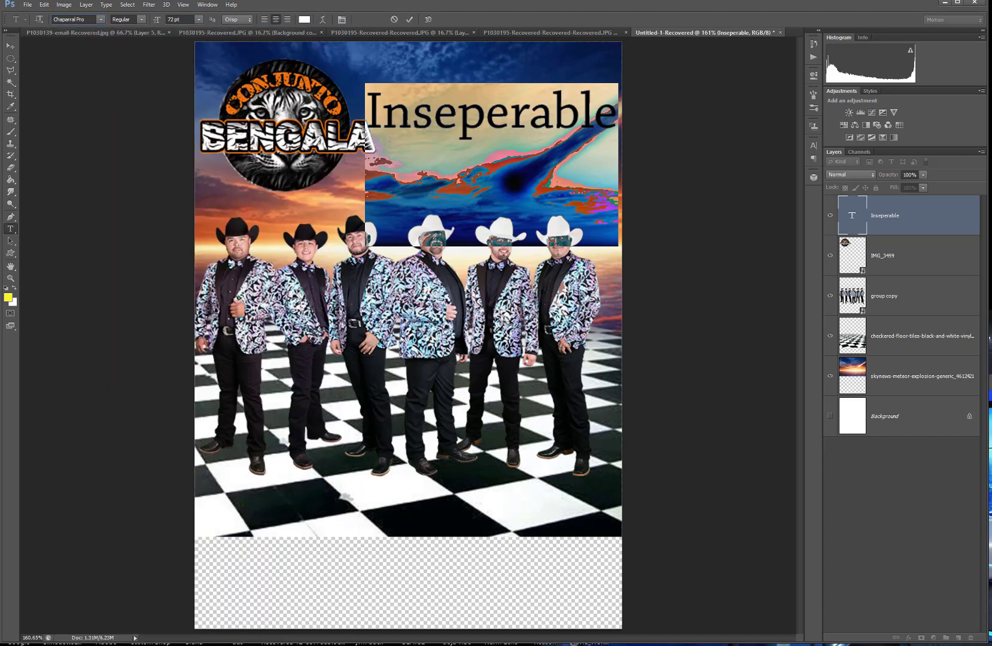
mouse_move(991, 199)
left_mouse_down()
mouse_move(713, 196)
mouse_move(990, 200)
left_mouse_up()
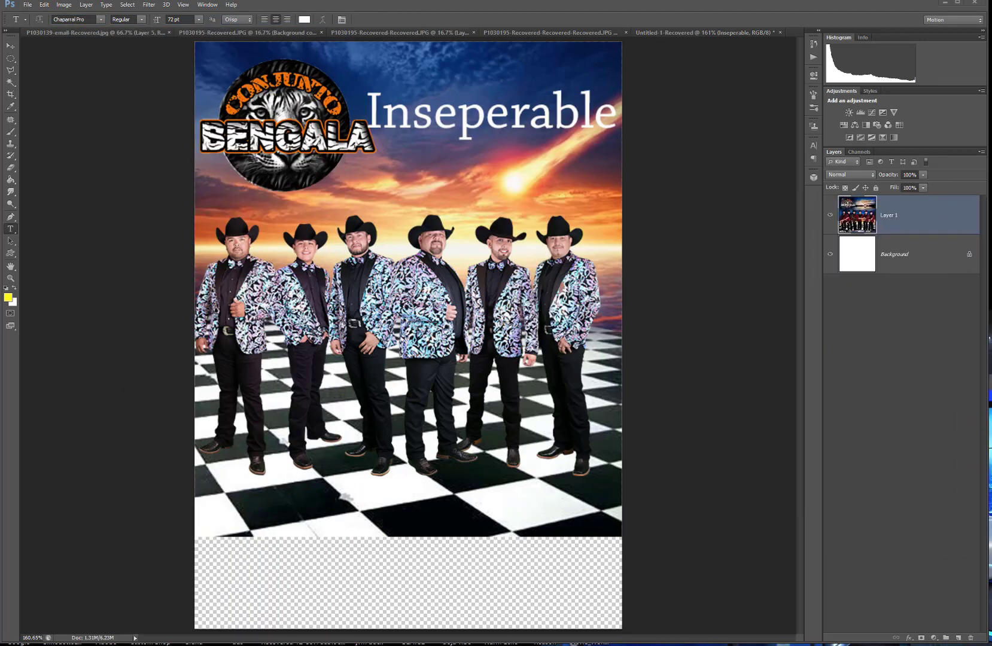
Set the whole Inseperable title to the Monotype Corsiva font, commit the change and deselect the layer.
left_click(375, 112)
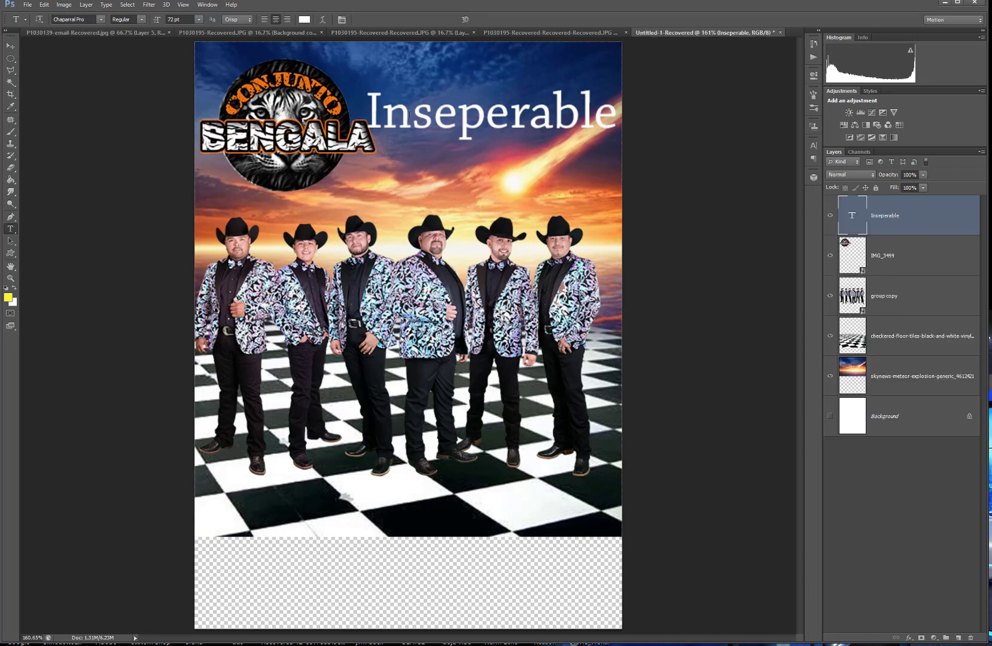
left_click_drag(370, 113, 644, 126)
left_click(102, 20)
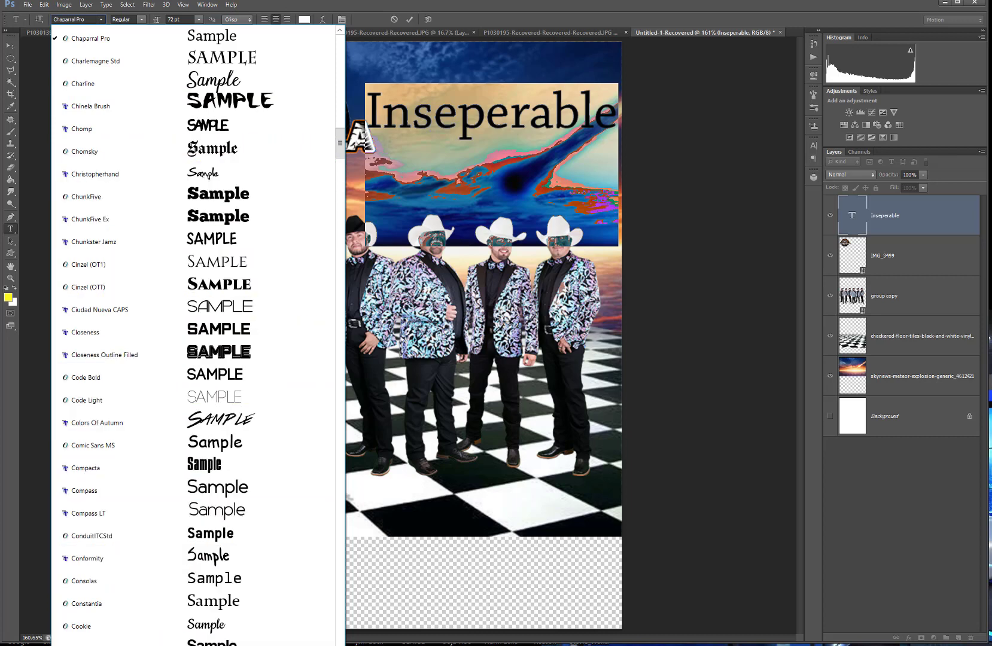
left_click(119, 641)
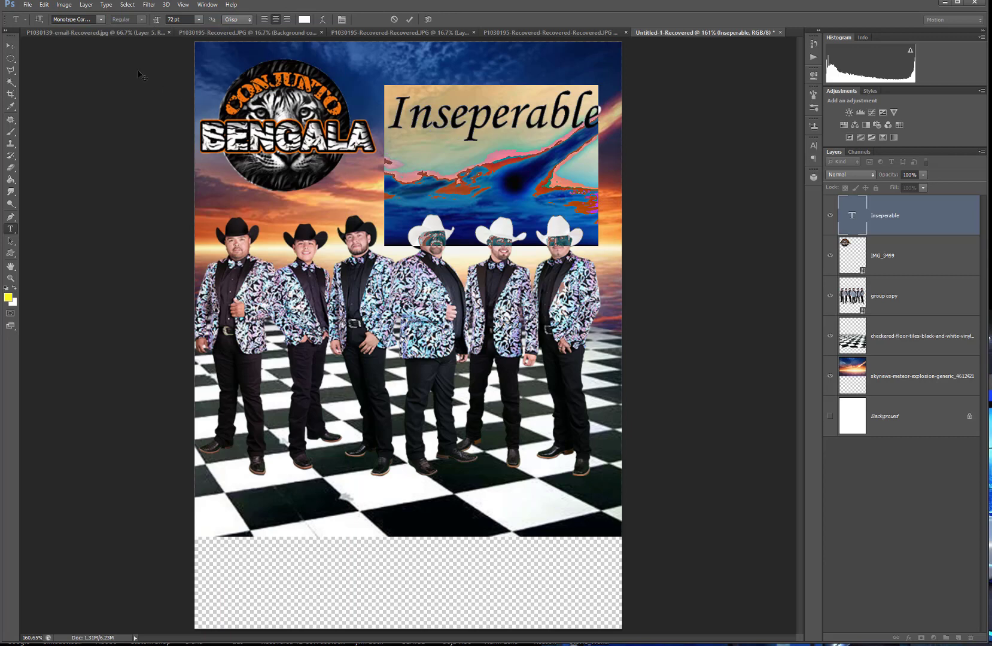
left_click(11, 45)
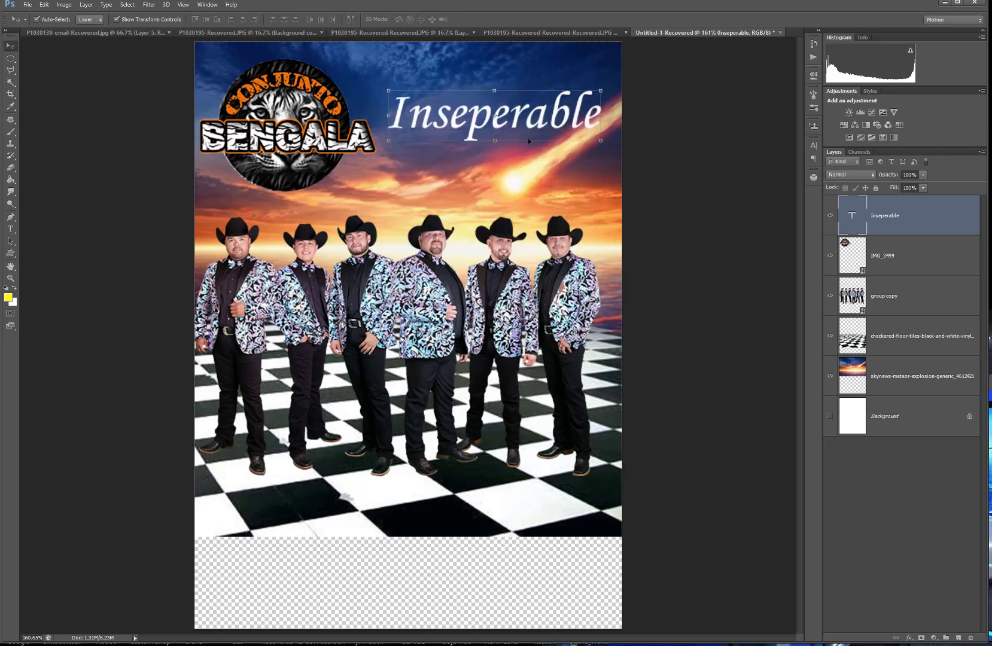
left_click(634, 242)
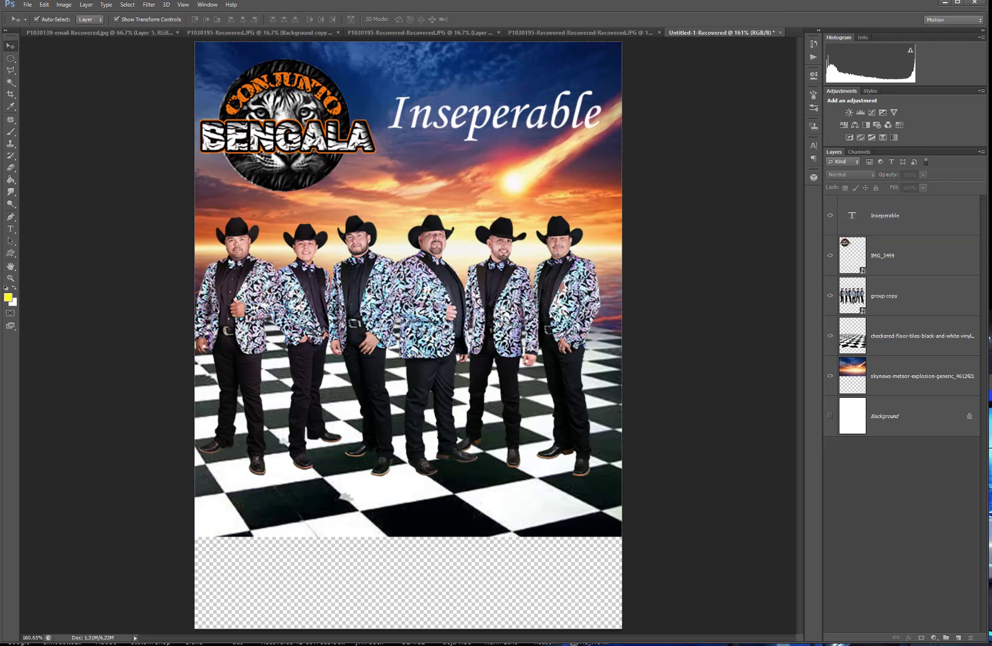
Bring the reference cover window beside the flyer to compare the title styling, and move it away again.
left_click_drag(991, 287, 854, 201)
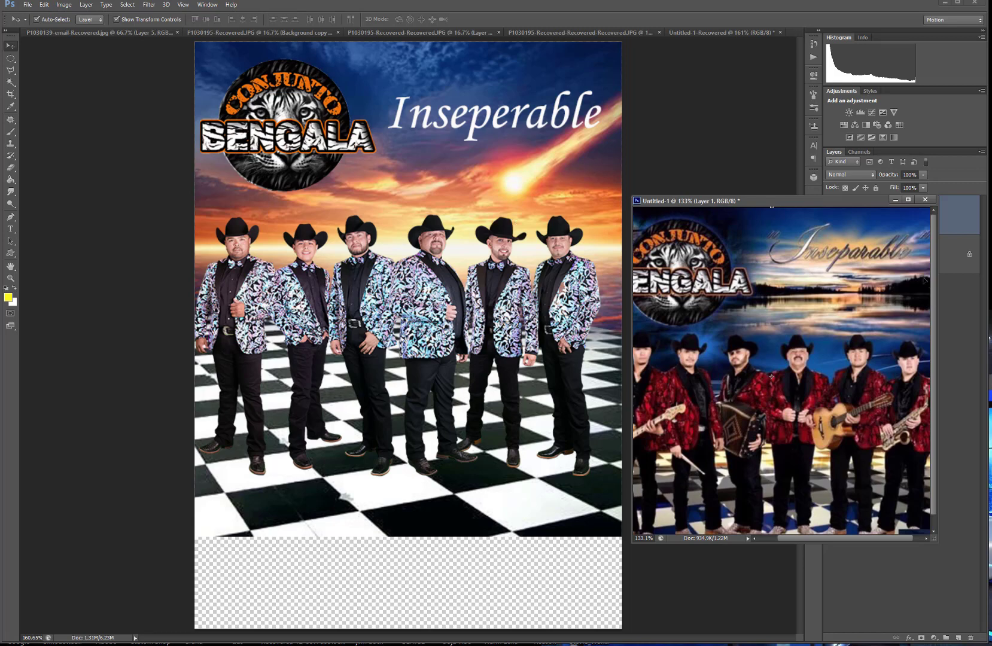
left_click_drag(843, 201, 991, 203)
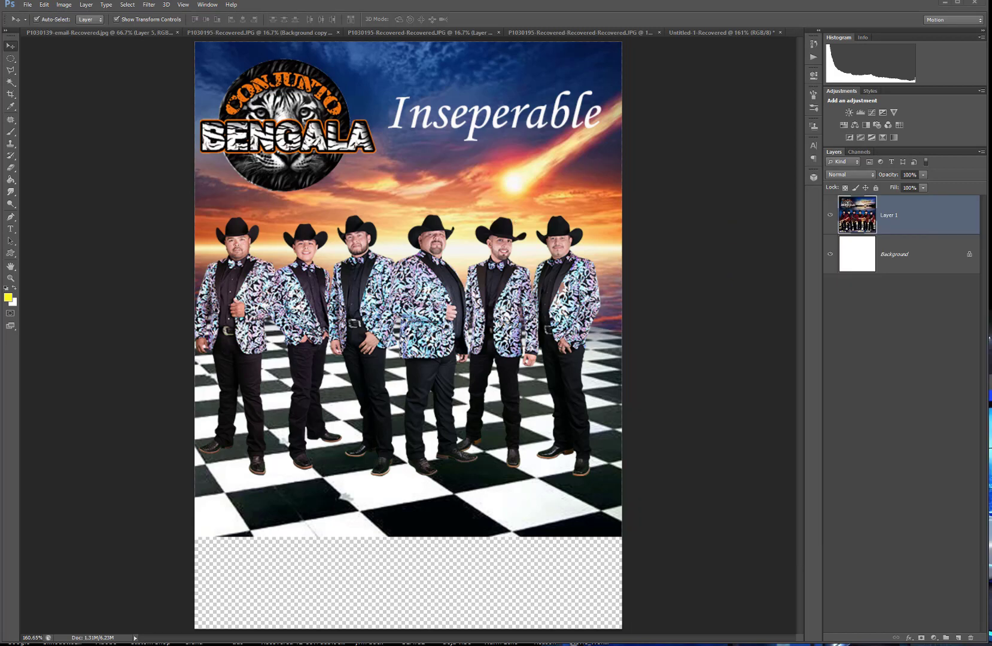